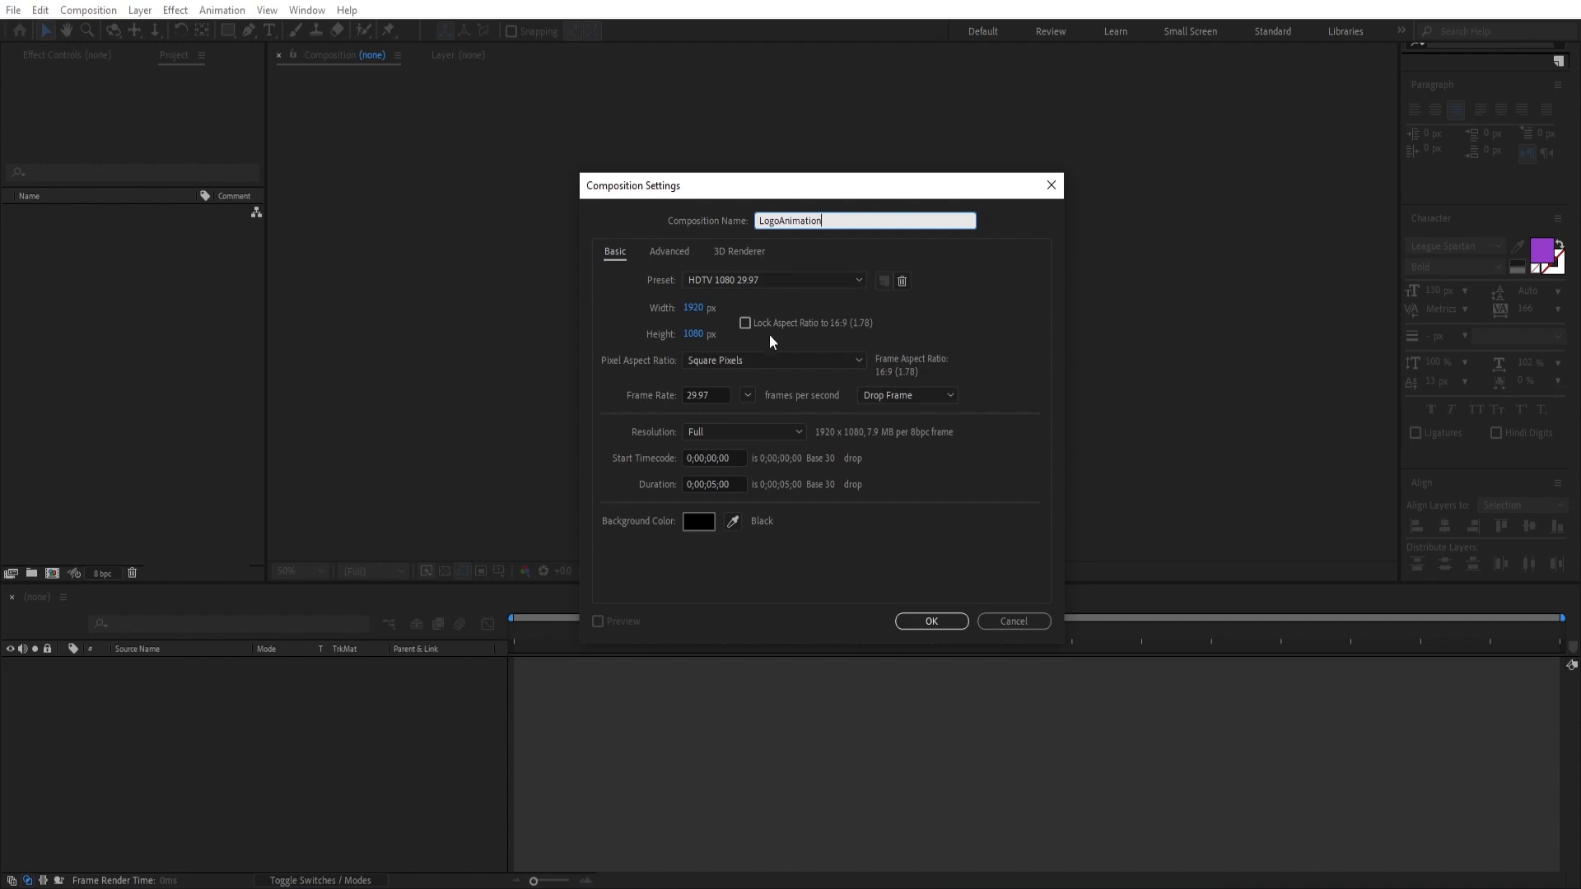
Create the LogoAnimation composition at 1920 x 1080 and 29.97 fps with a duration of 0;00;05;00
click(717, 388)
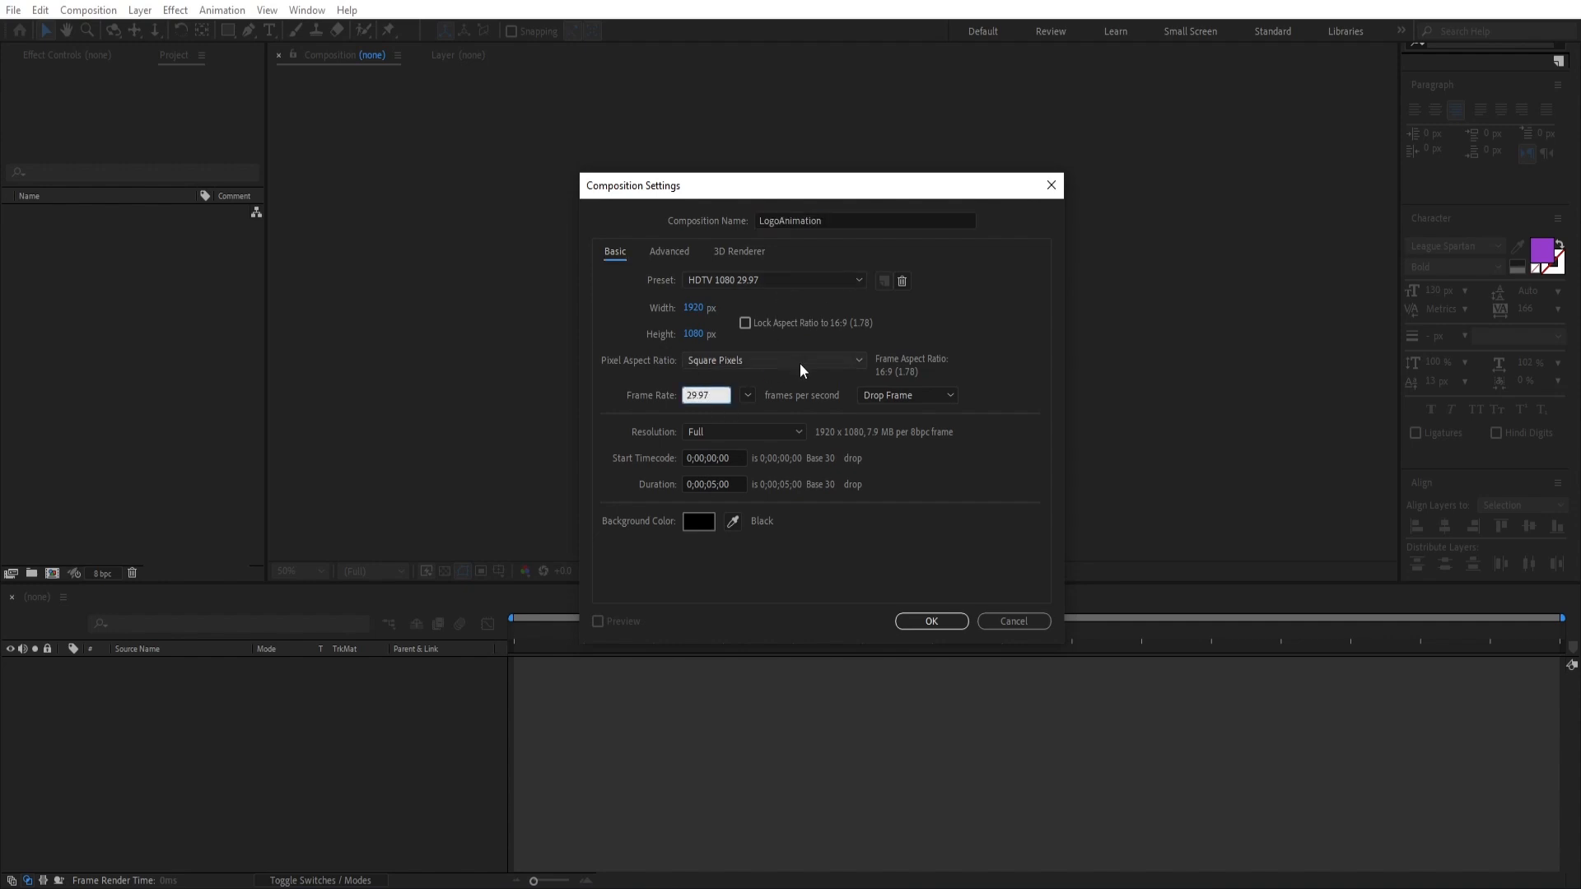
click(708, 486)
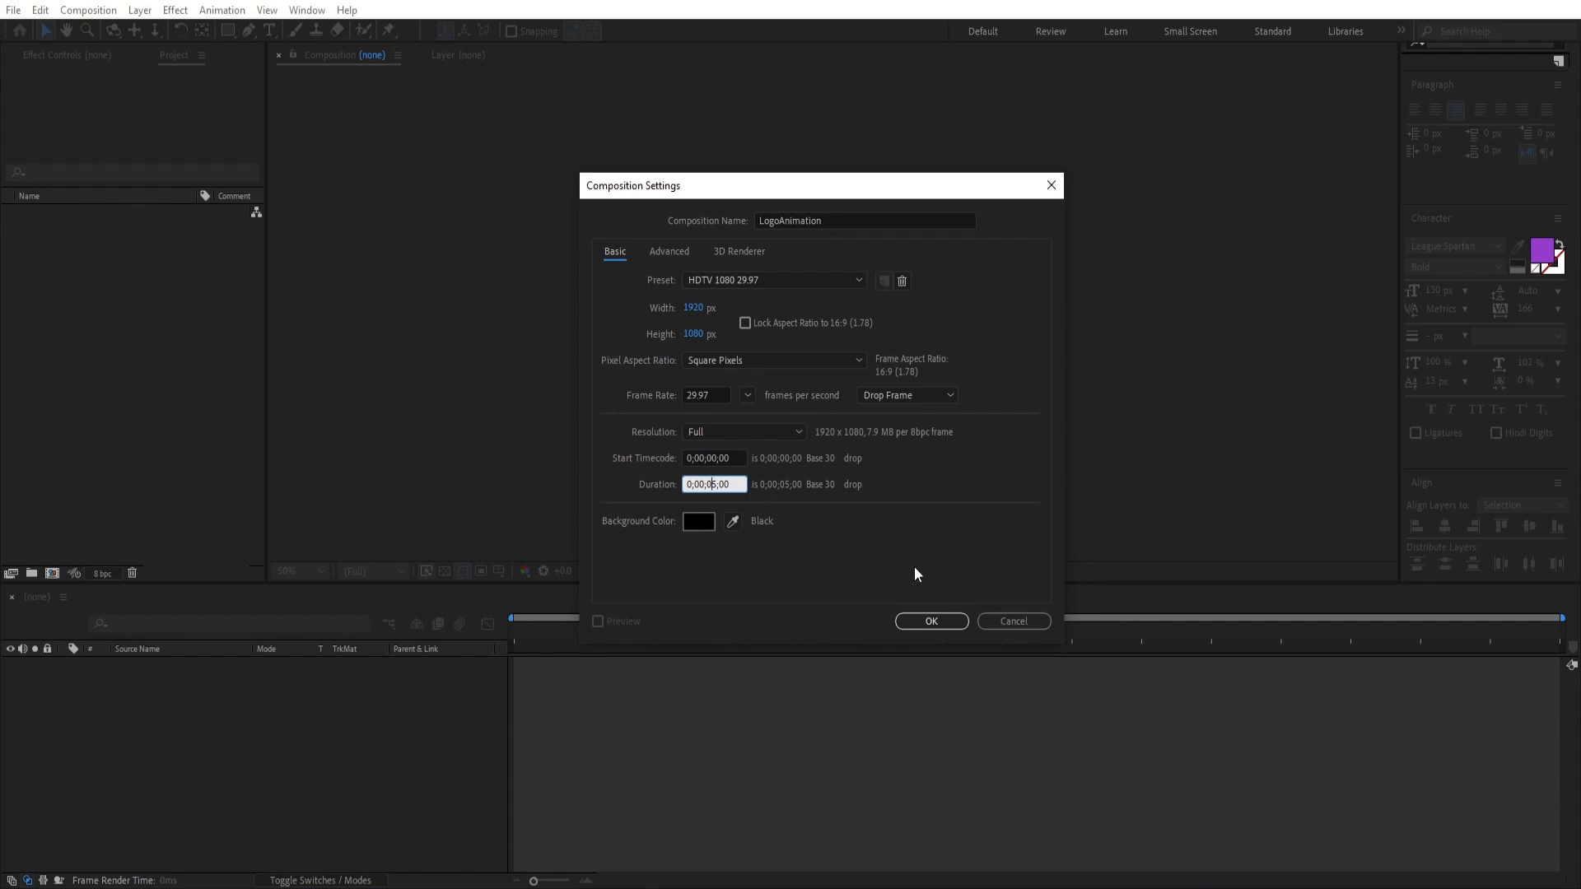
click(941, 623)
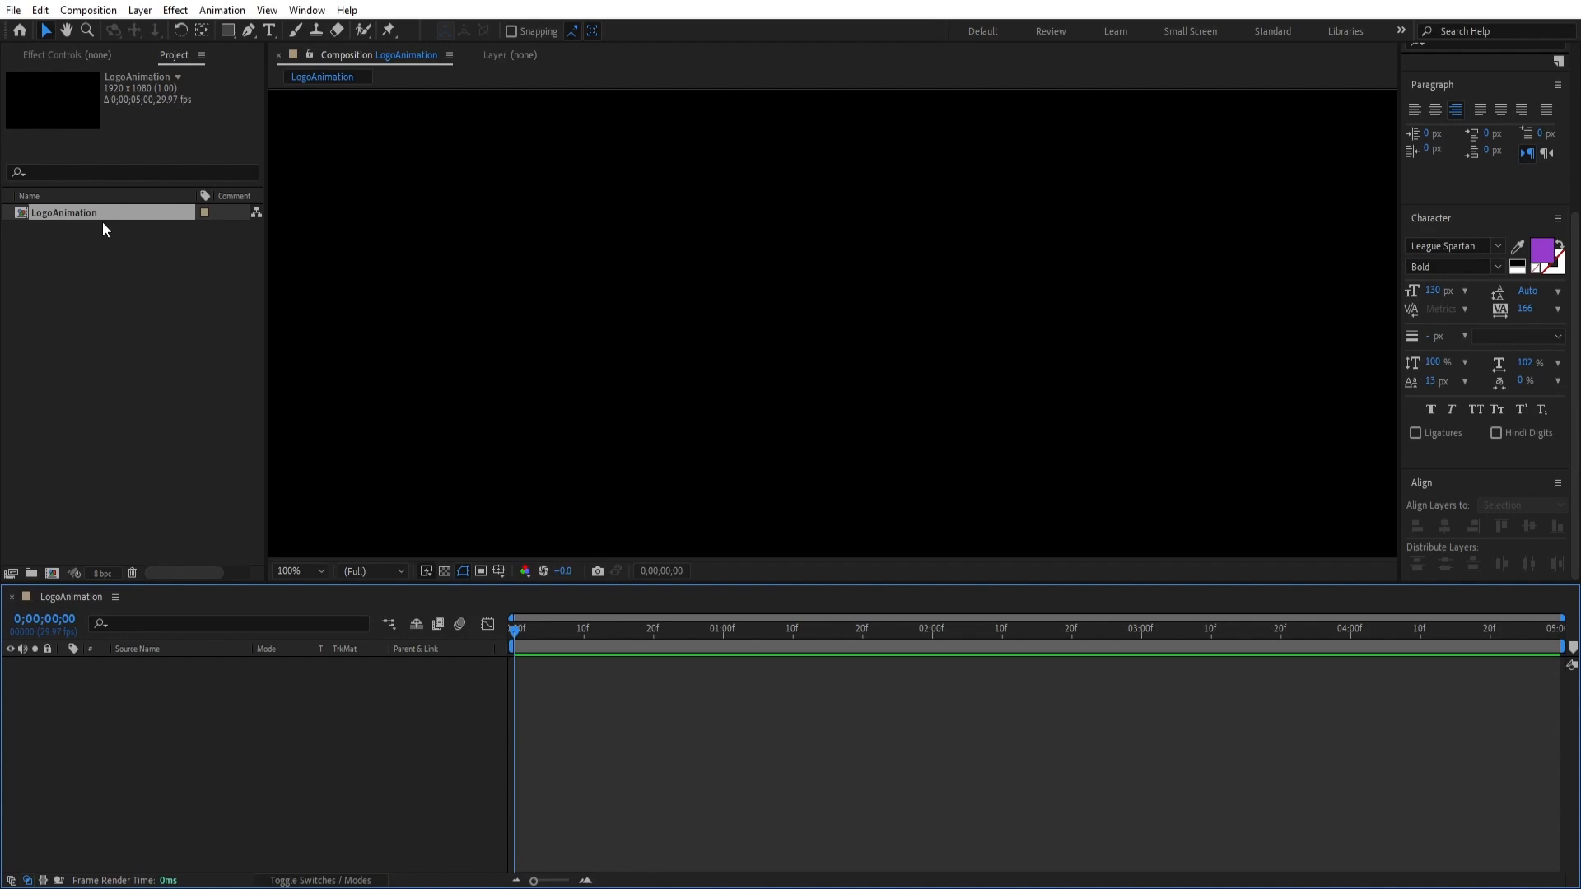
Add a text layer reading "CGI MADE SIMPLE" to the composition
scroll(728, 443, down, 2)
drag(798, 371, 777, 385)
key(v)
click(14, 10)
click(208, 151)
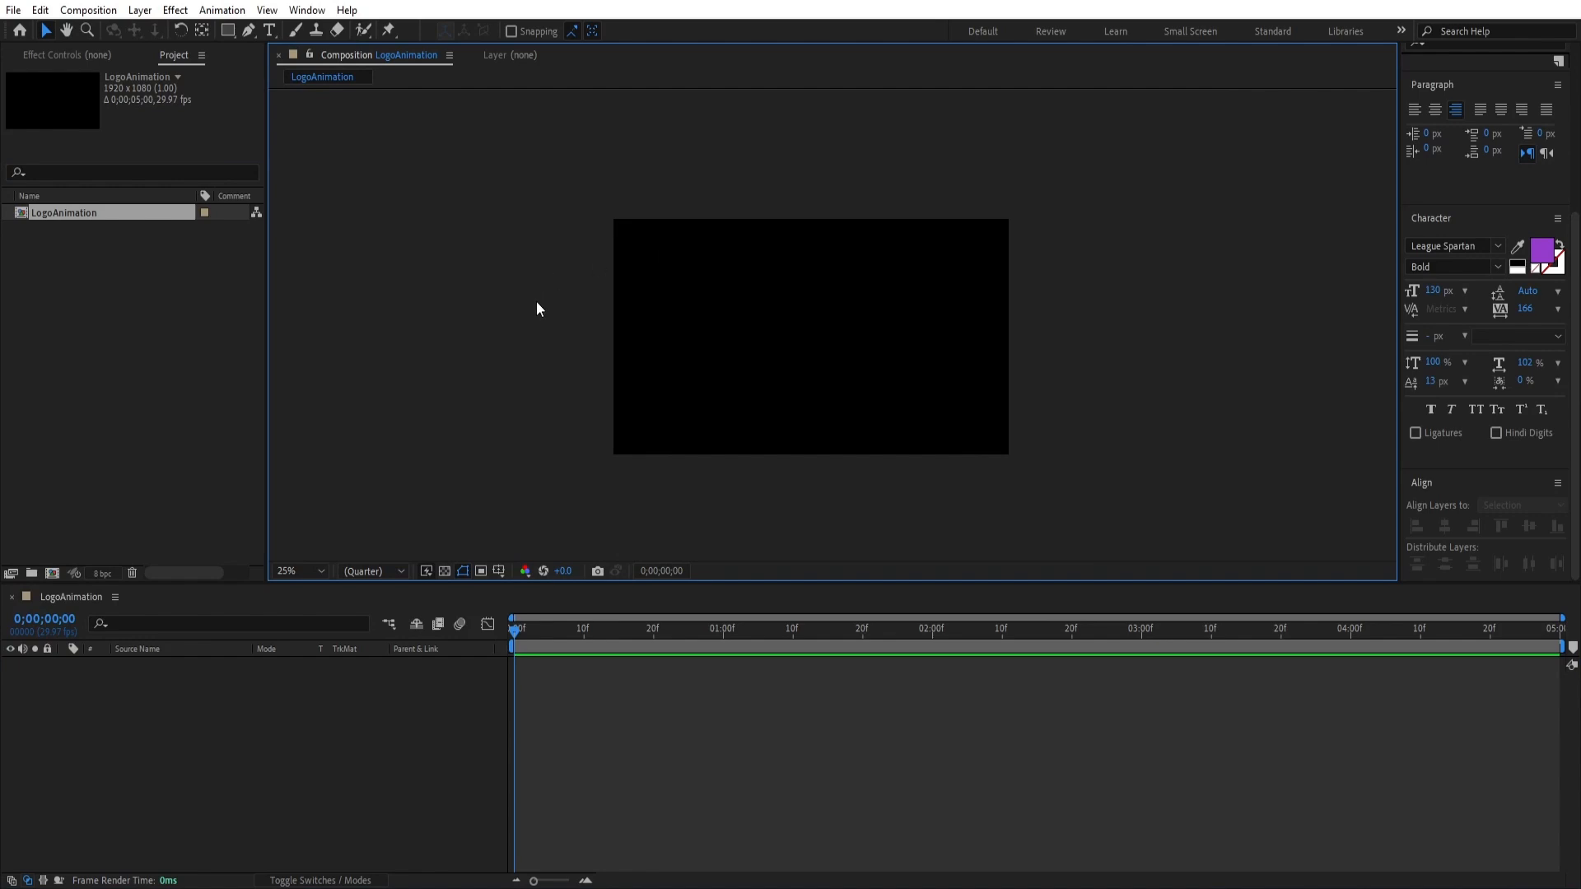
key(h)
drag(775, 356, 719, 361)
key(v)
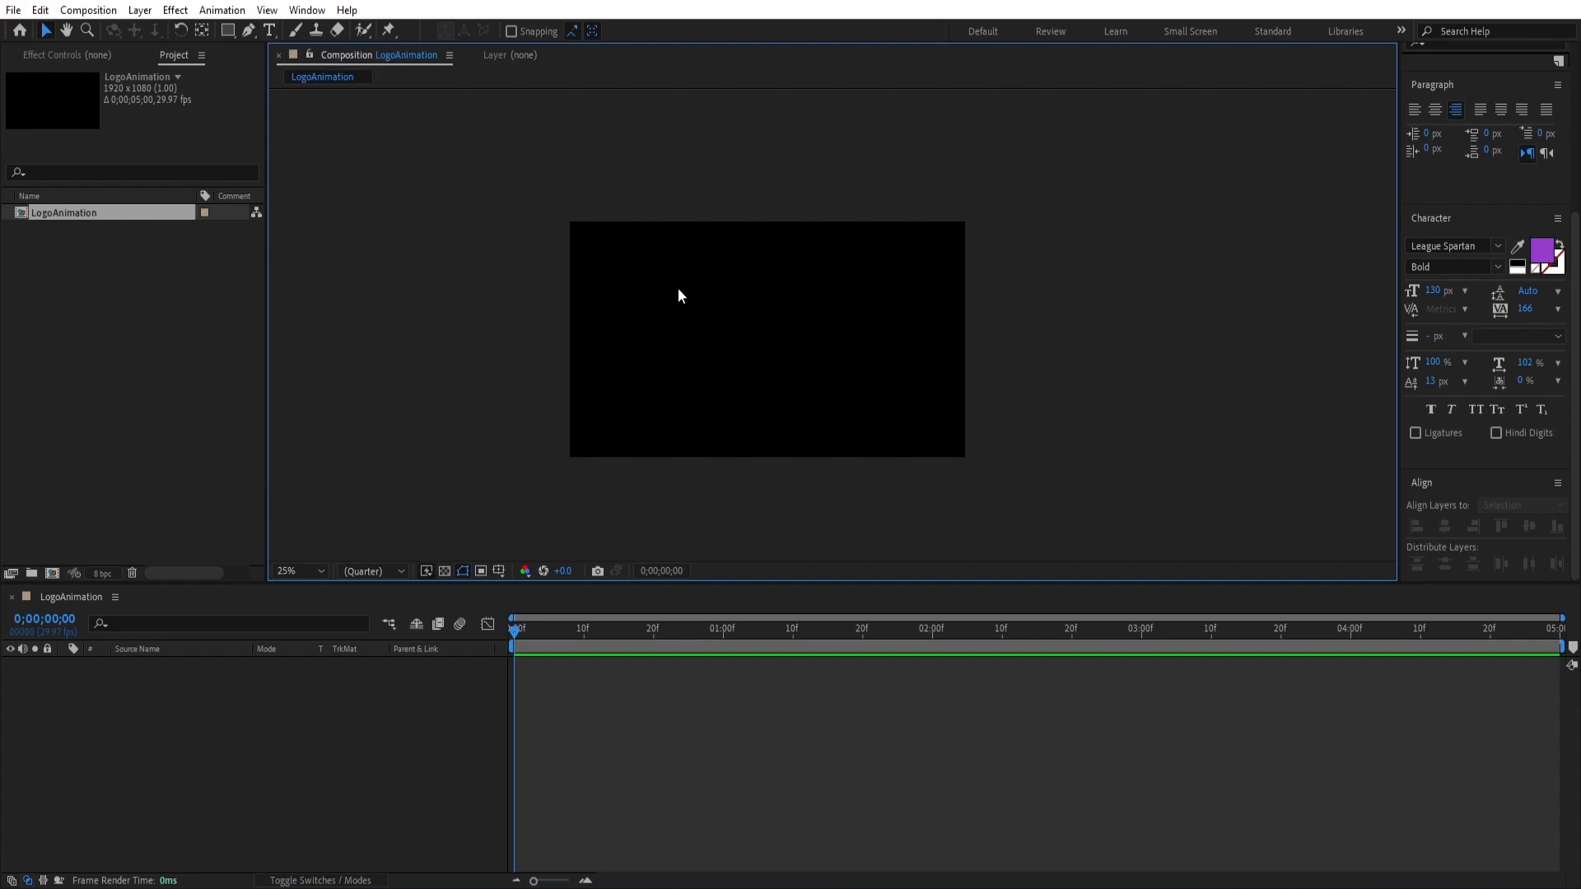
drag(744, 320, 729, 319)
key(ctrl+t)
click(713, 320)
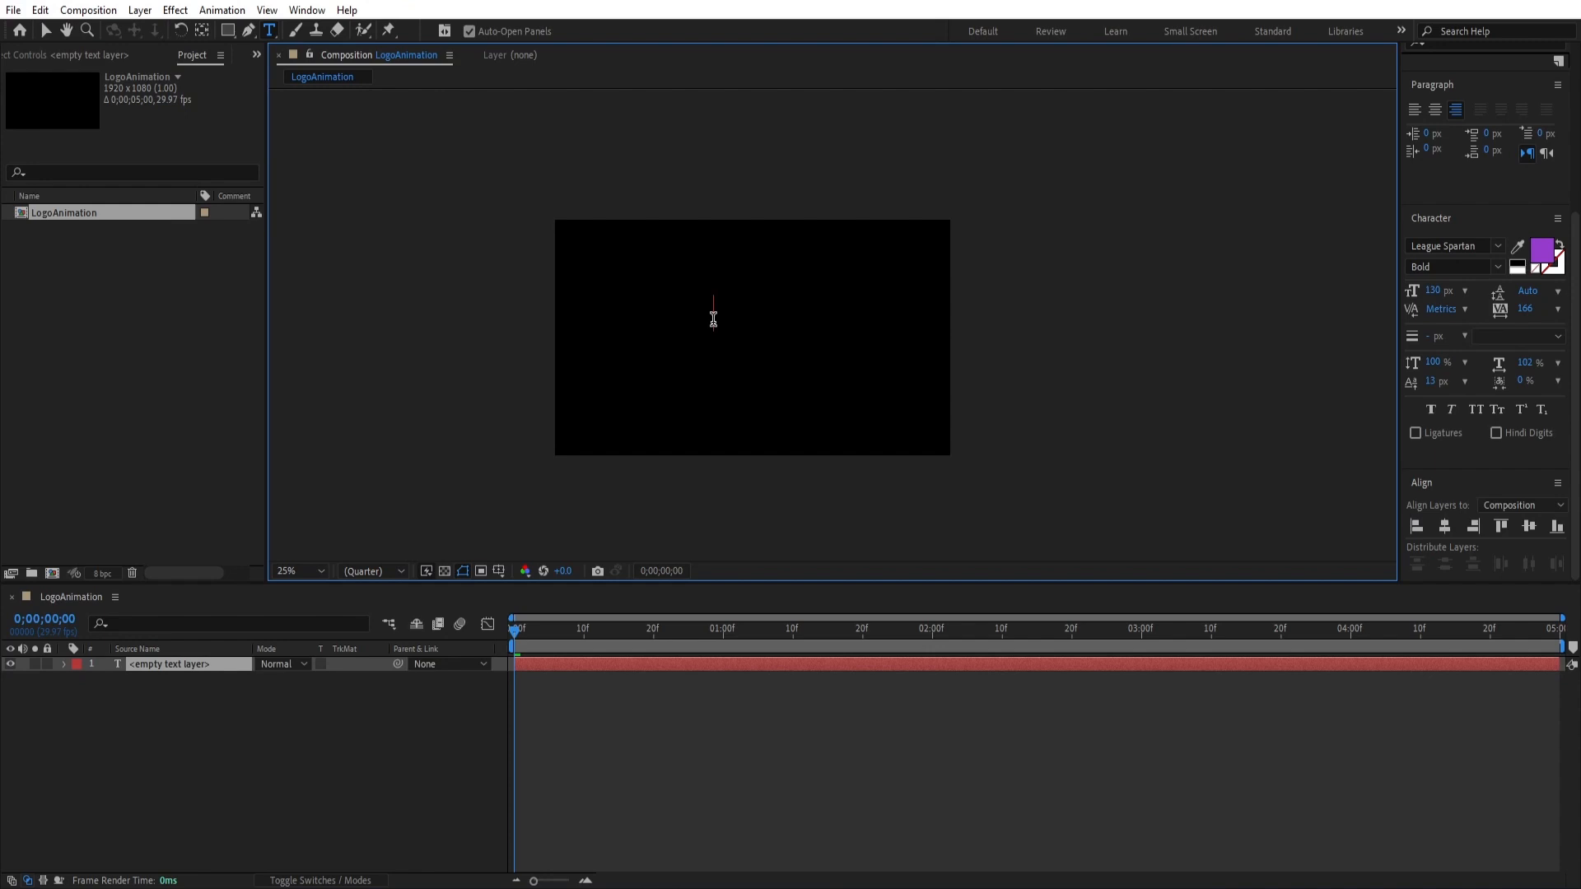
text(CGI MA)
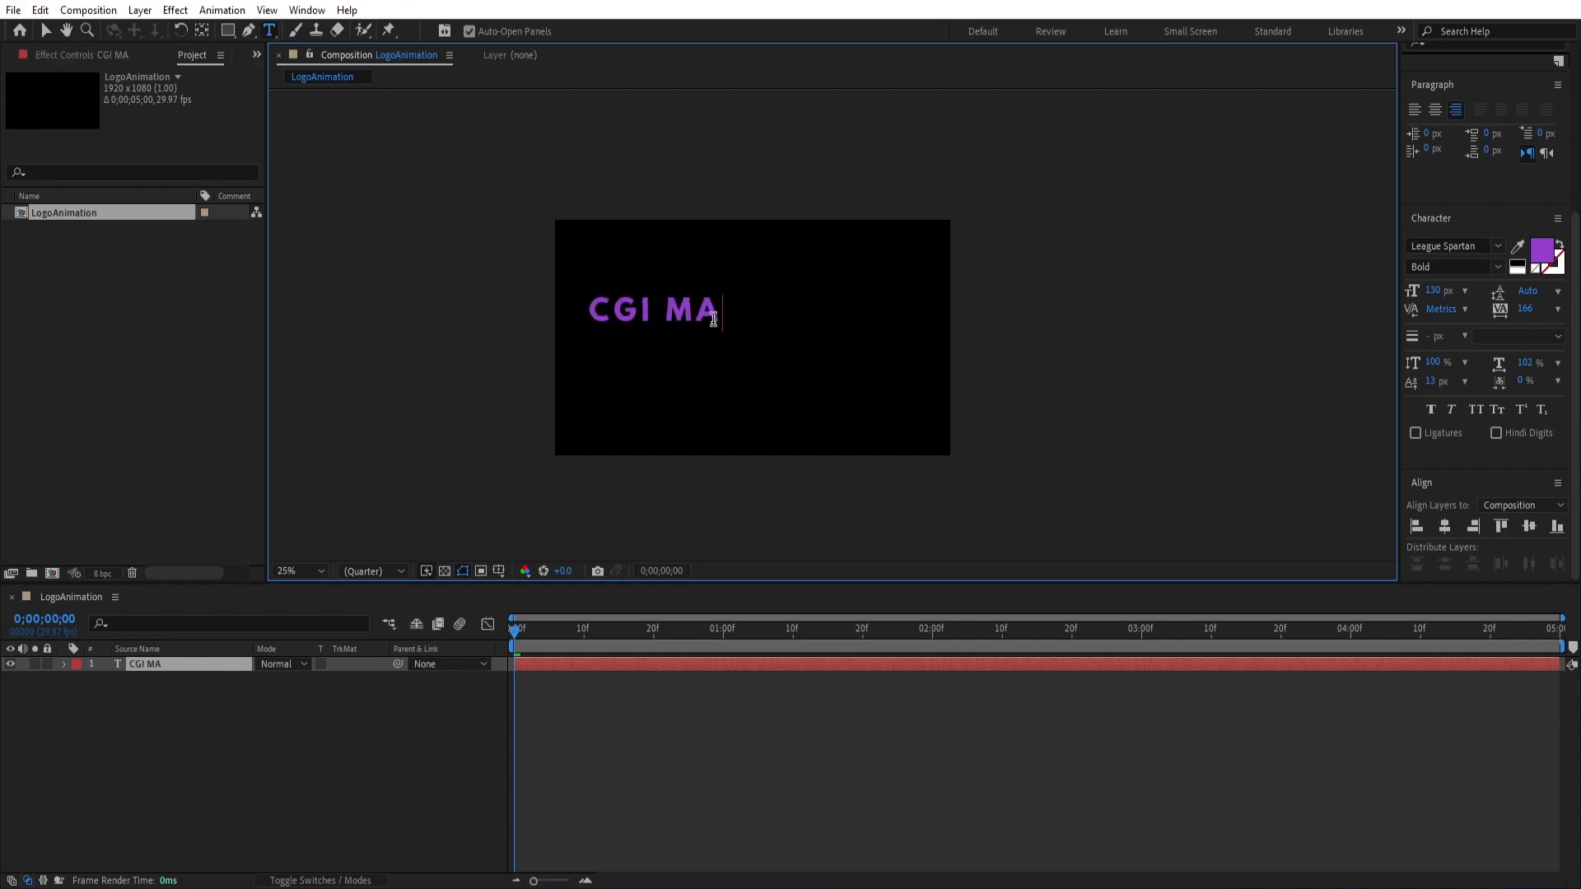
text(DE SIMPLE)
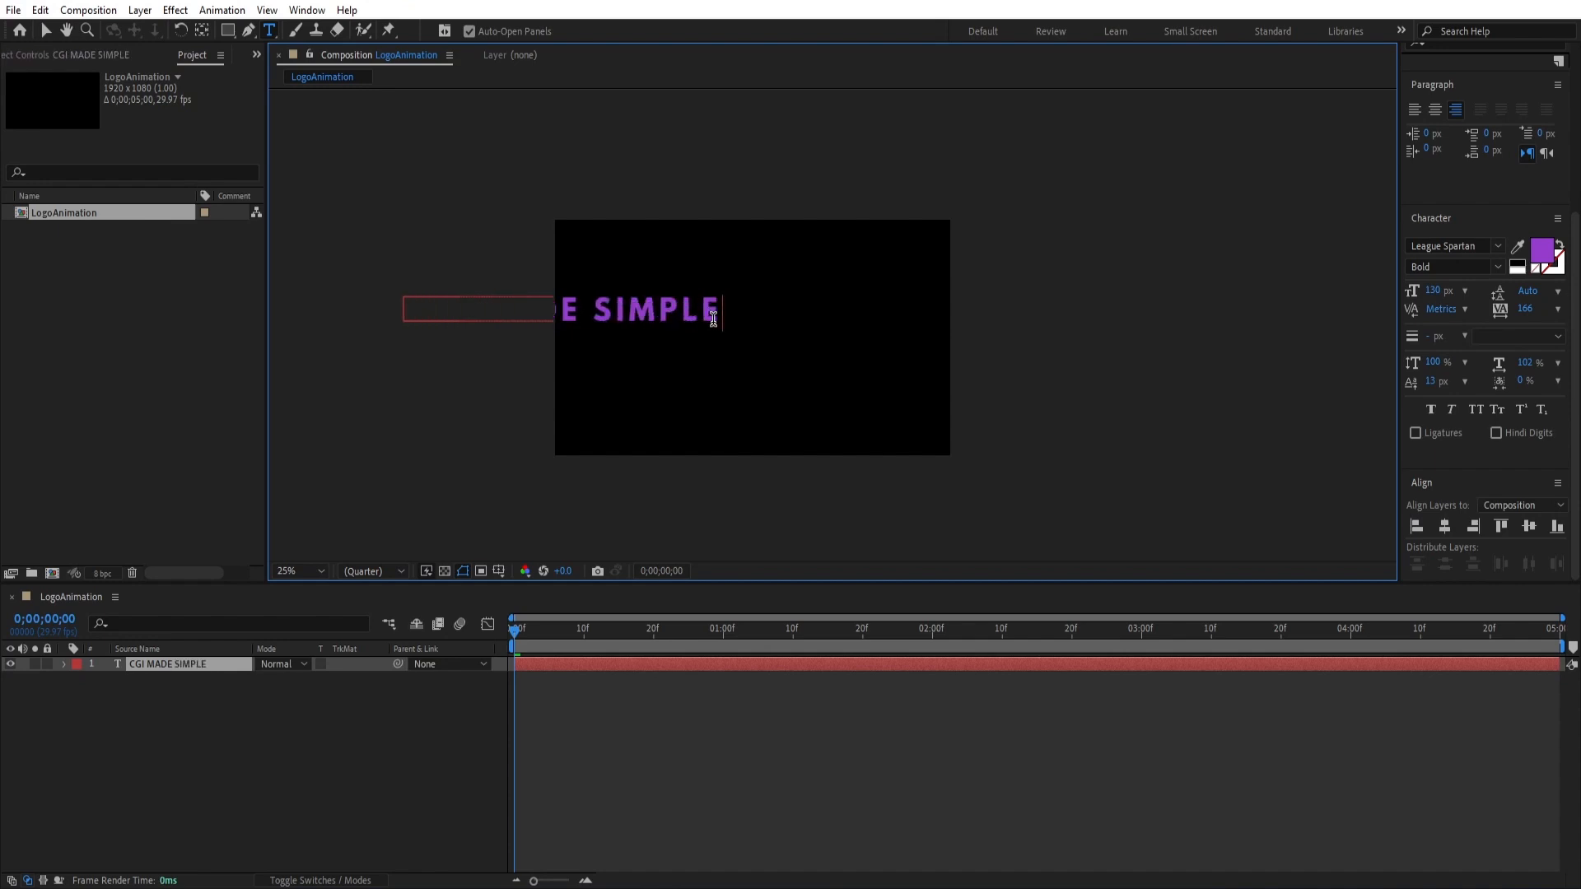
Align the "CGI MADE SIMPLE" text layer to the horizontal and vertical centre of the composition
click(180, 664)
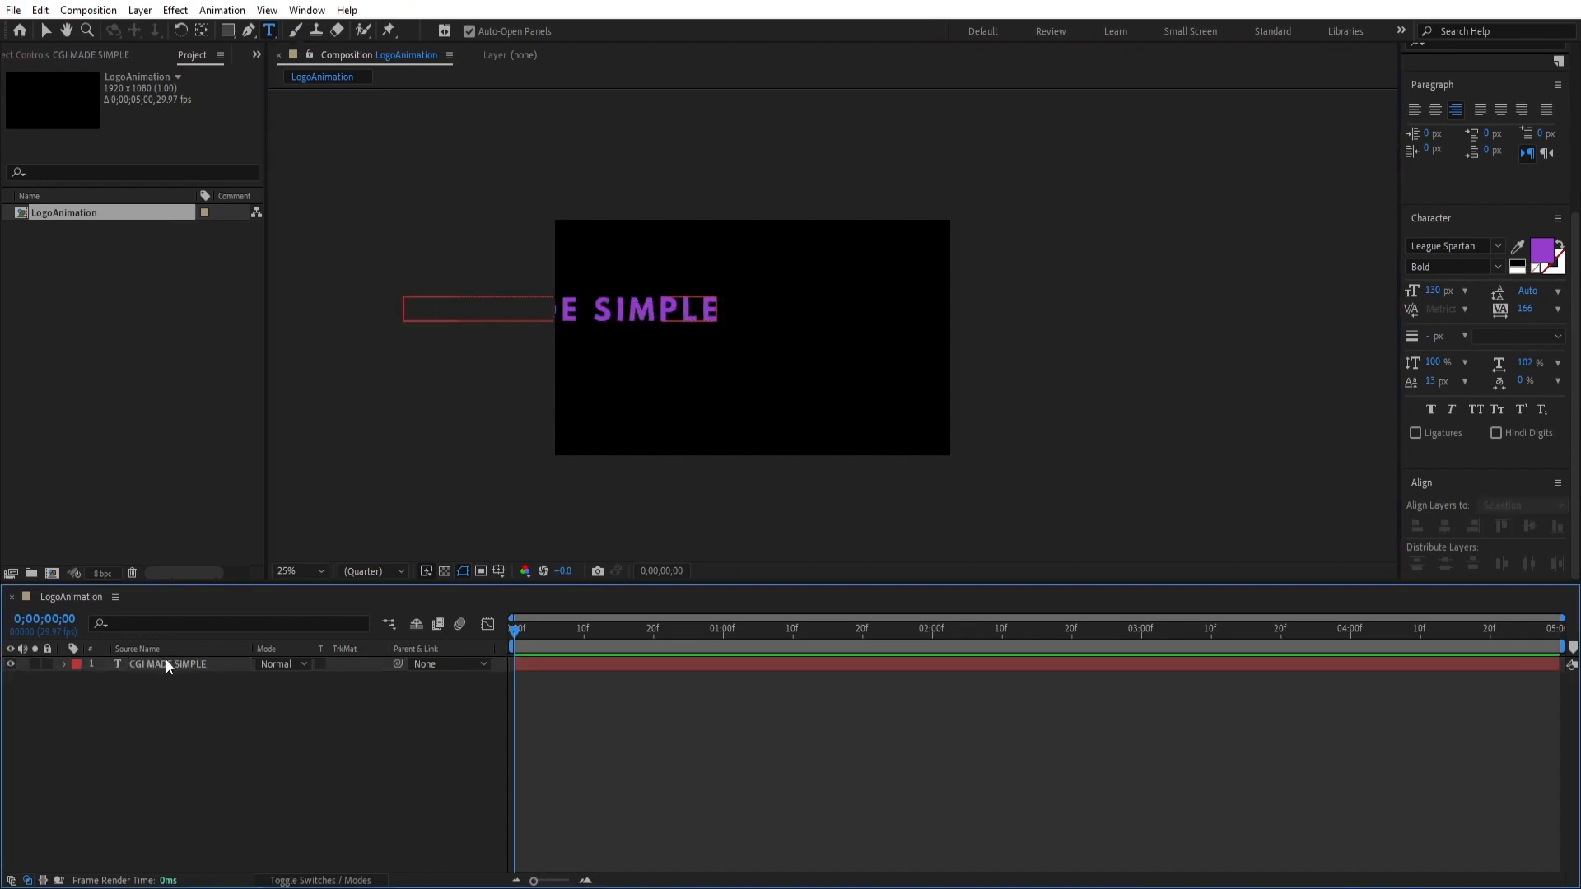
click(161, 664)
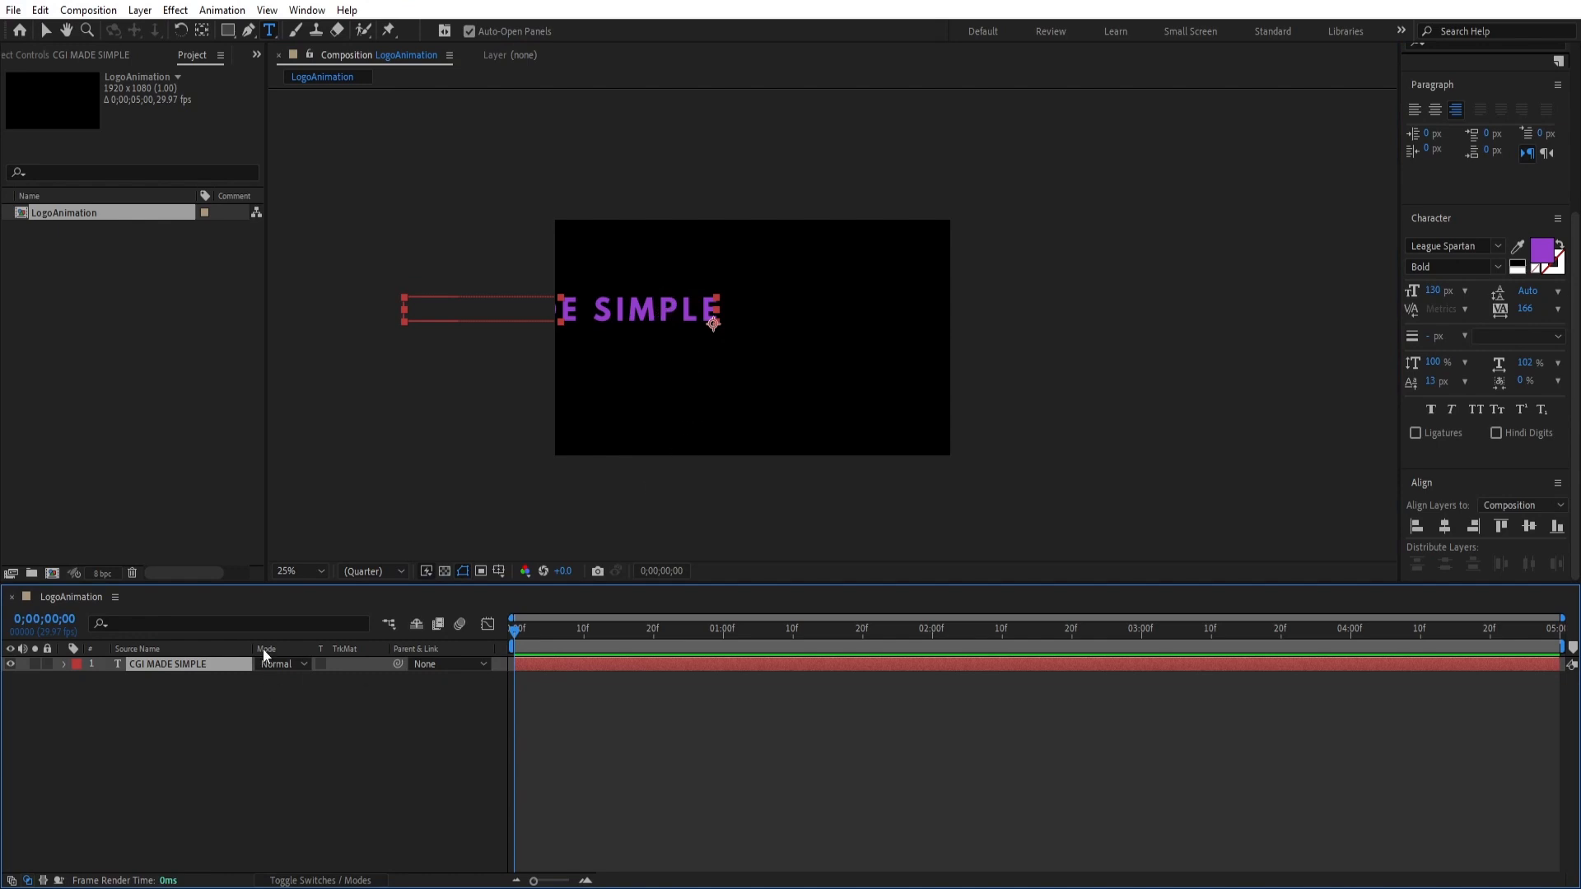
click(1446, 528)
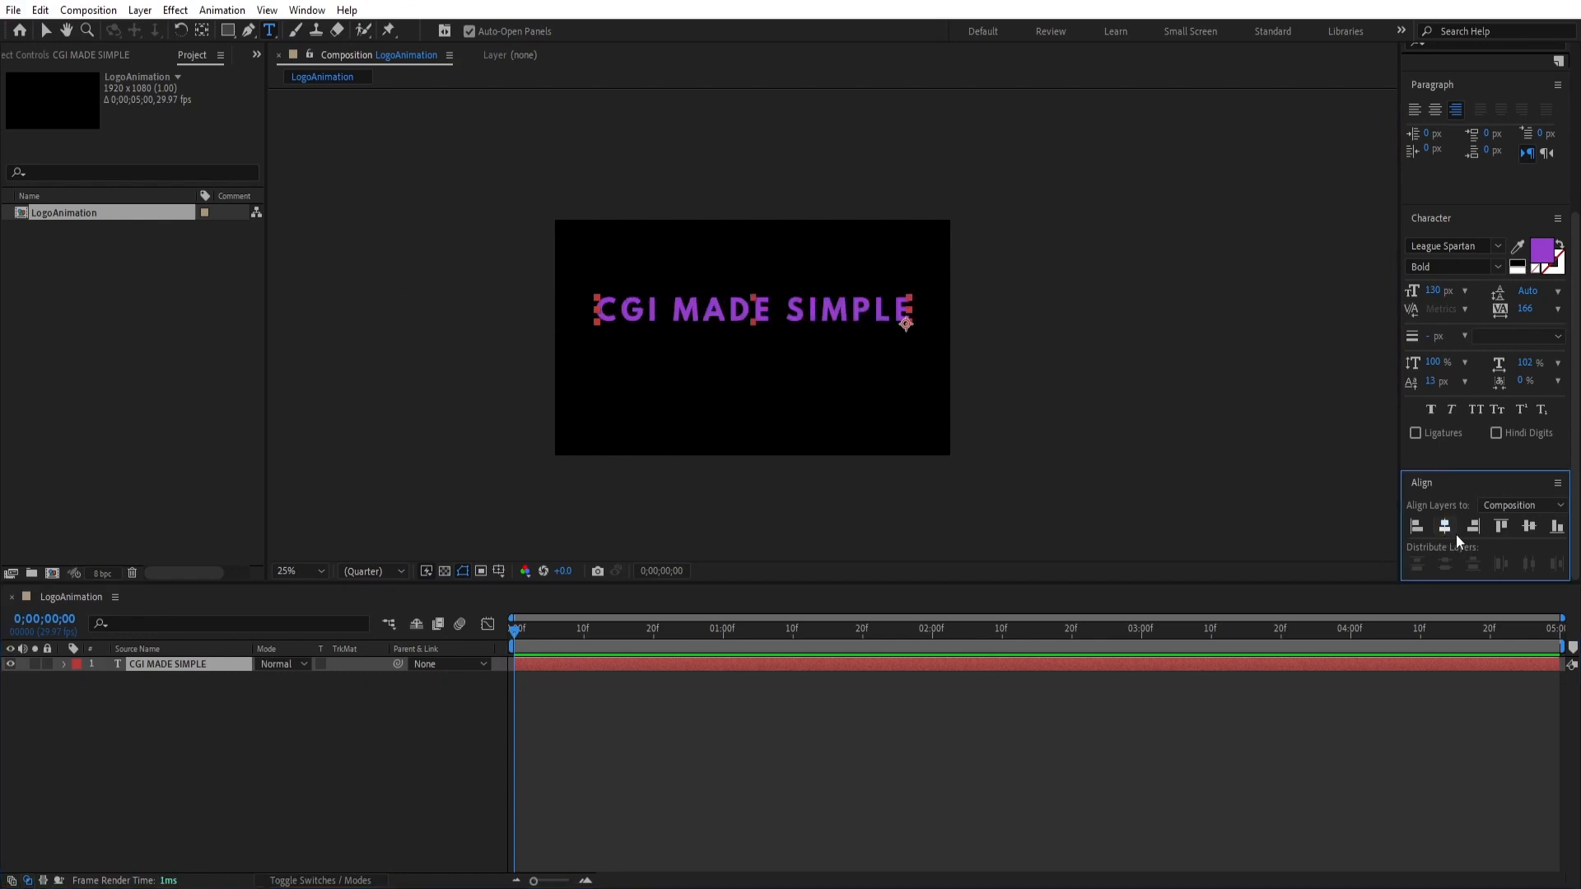
click(1525, 525)
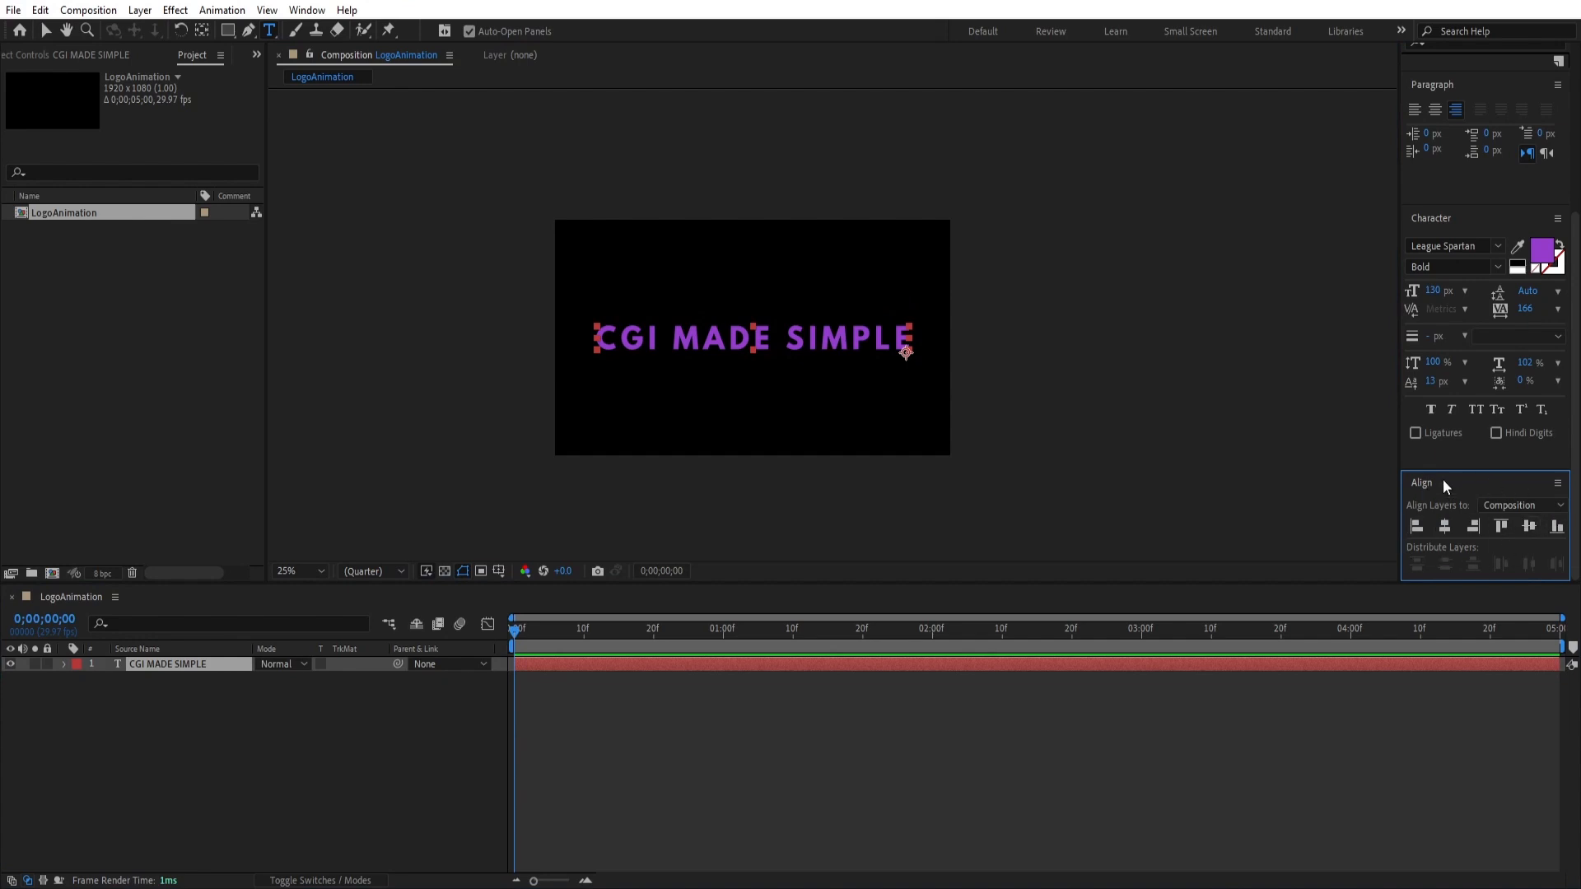
click(306, 10)
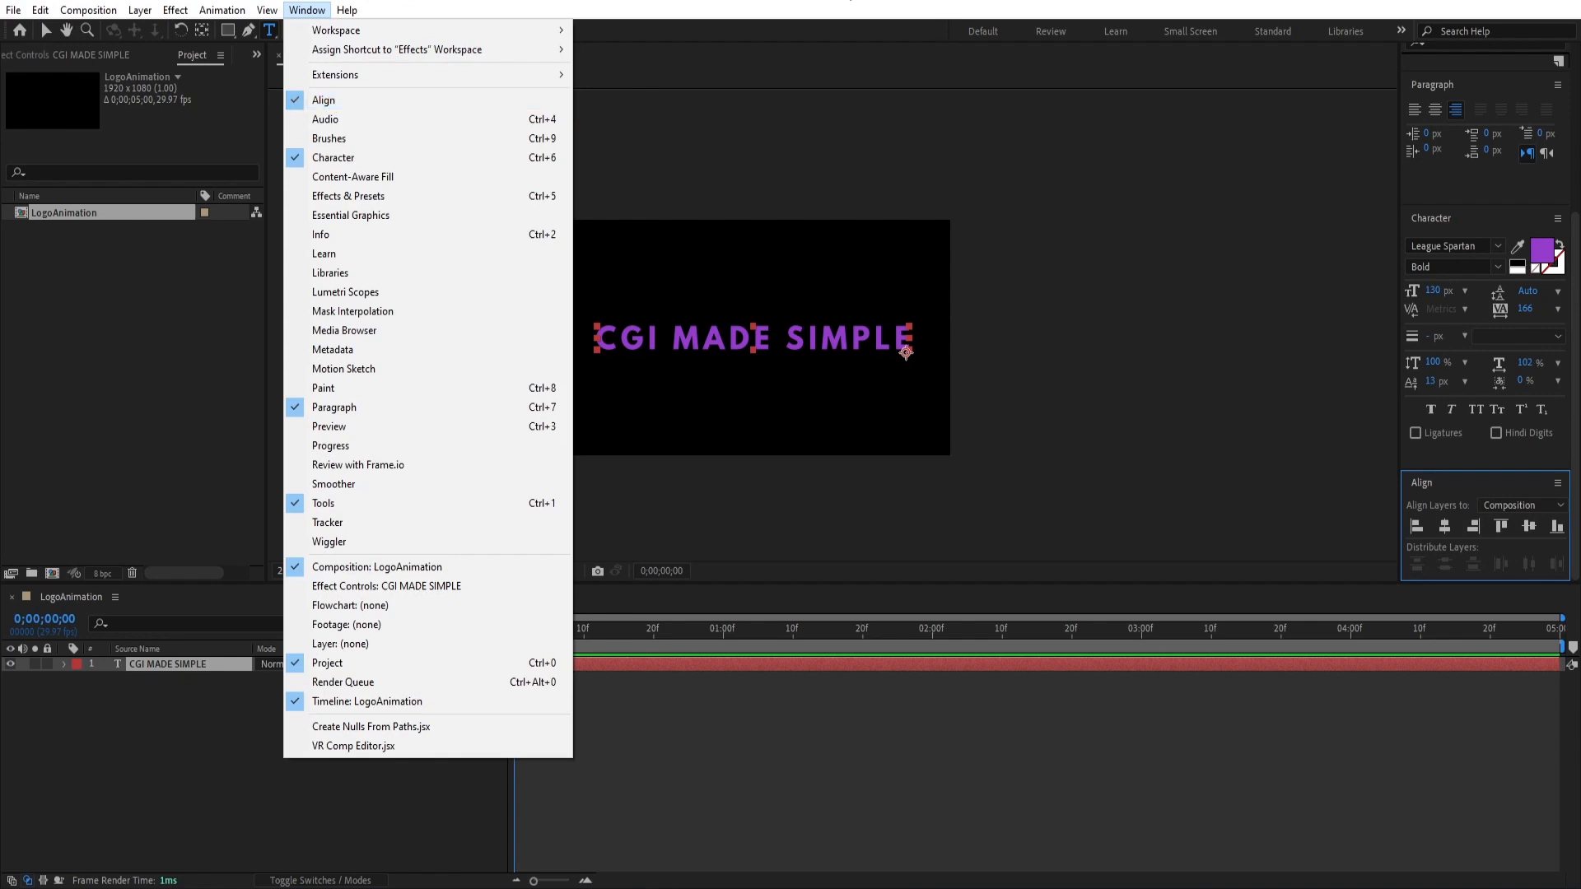
click(848, 1)
Center the text layer's anchor point in its layer content and deselect the layer
right_click(144, 671)
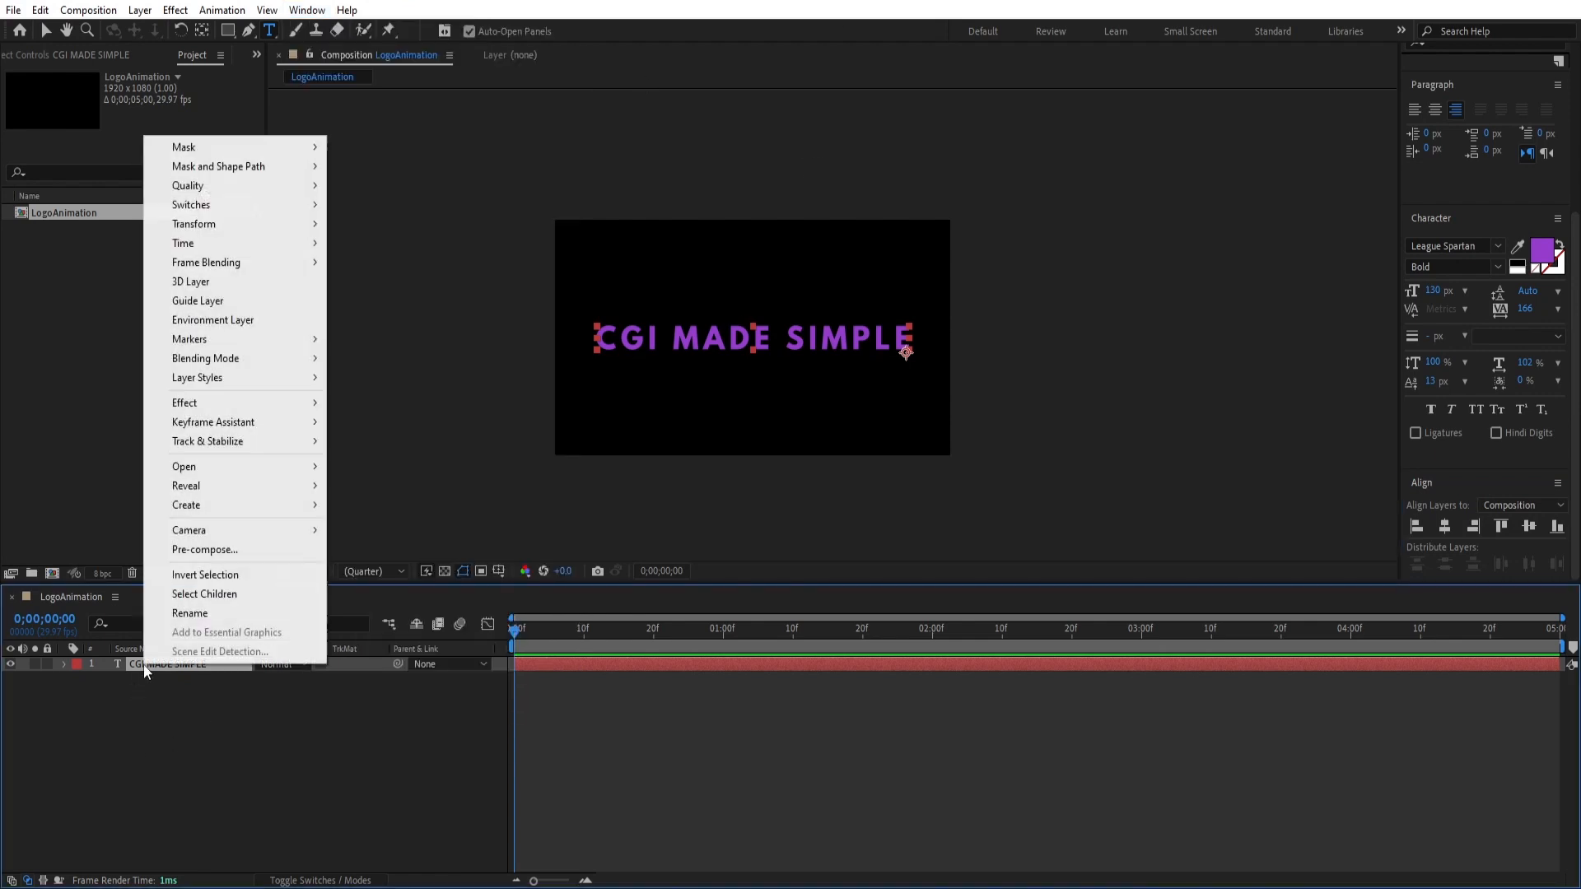
mouse_move(277, 277)
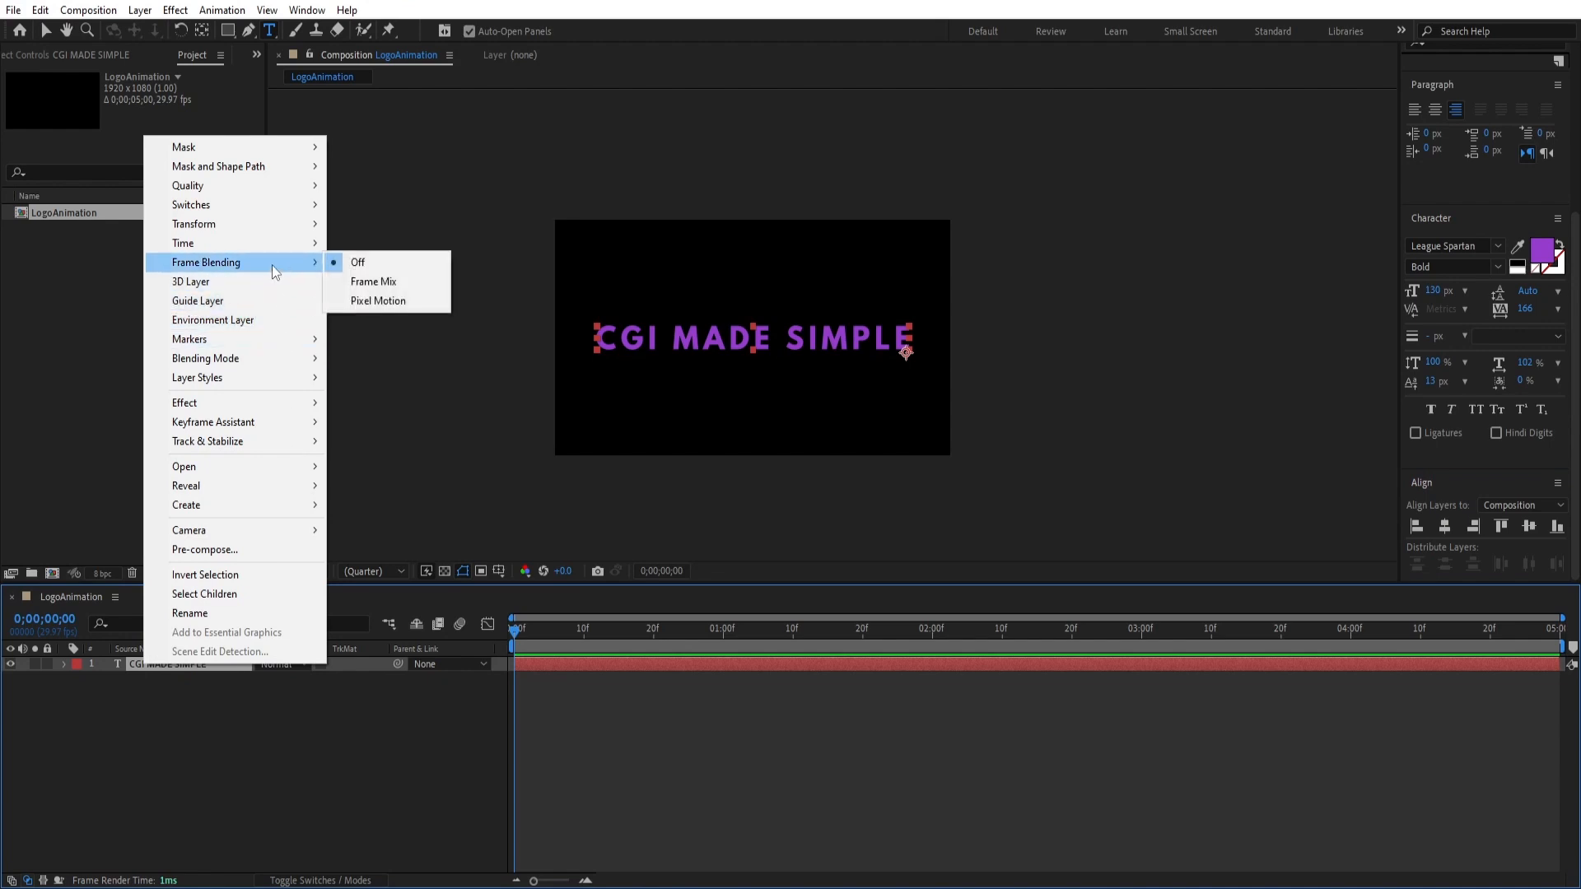
mouse_move(262, 224)
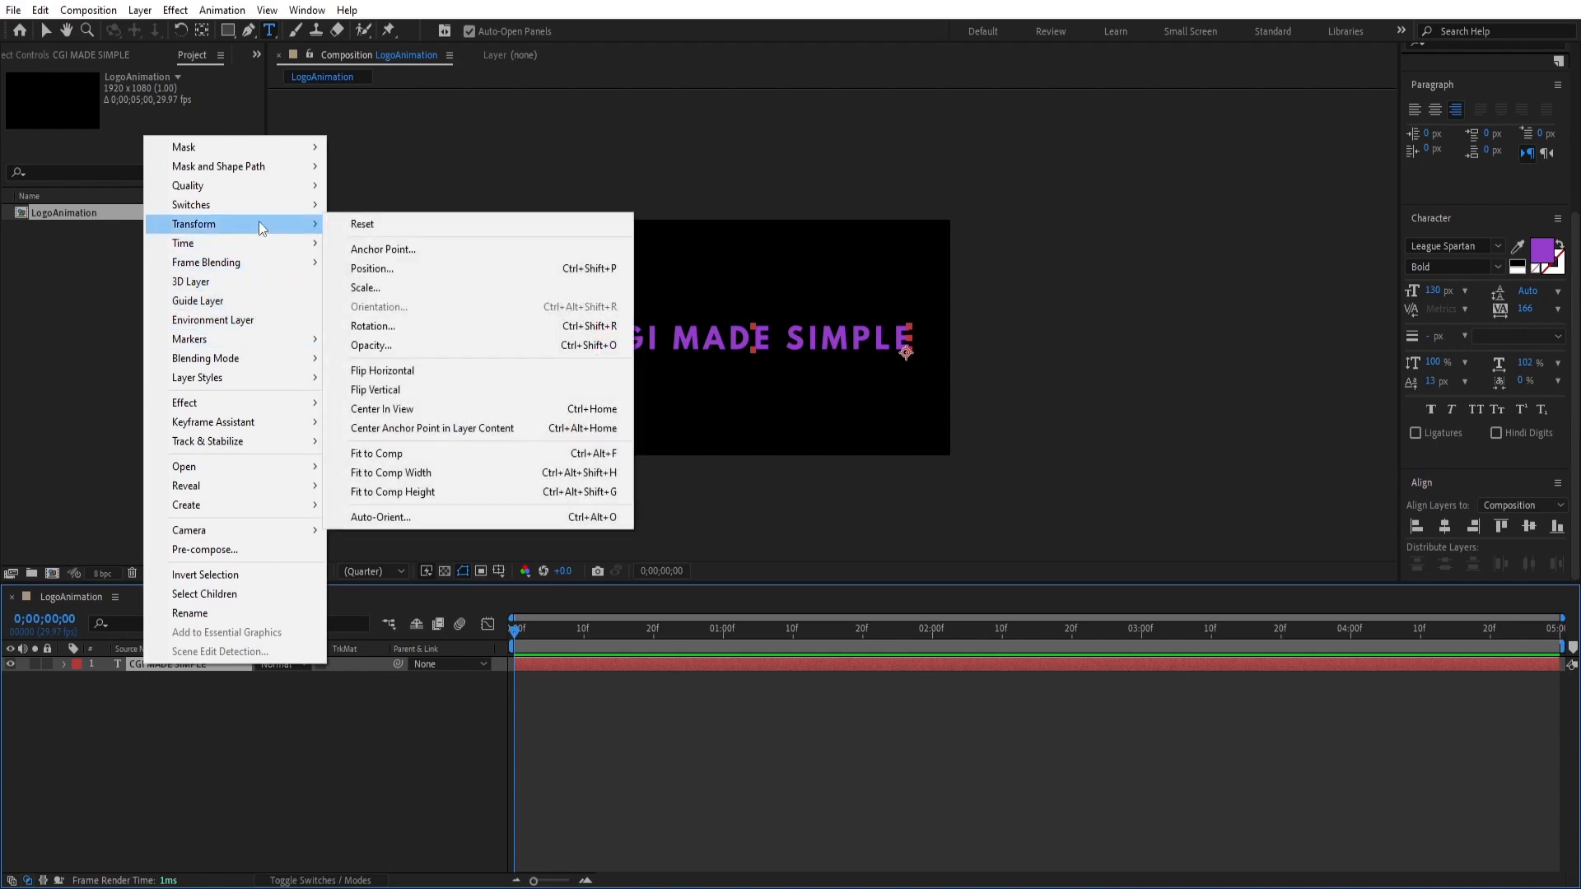
click(361, 430)
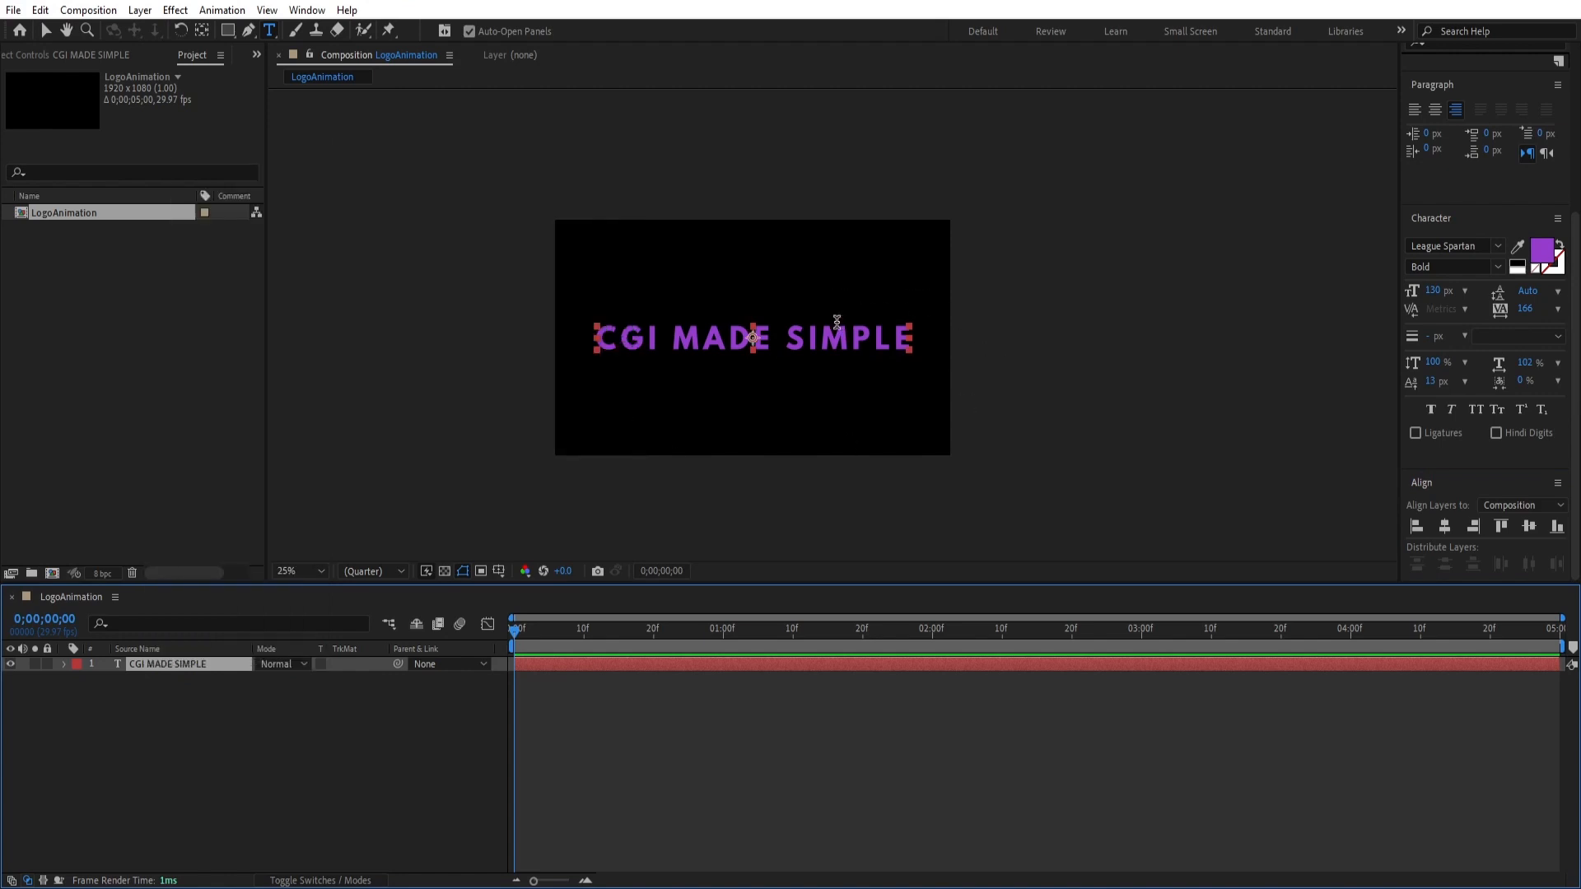
click(325, 723)
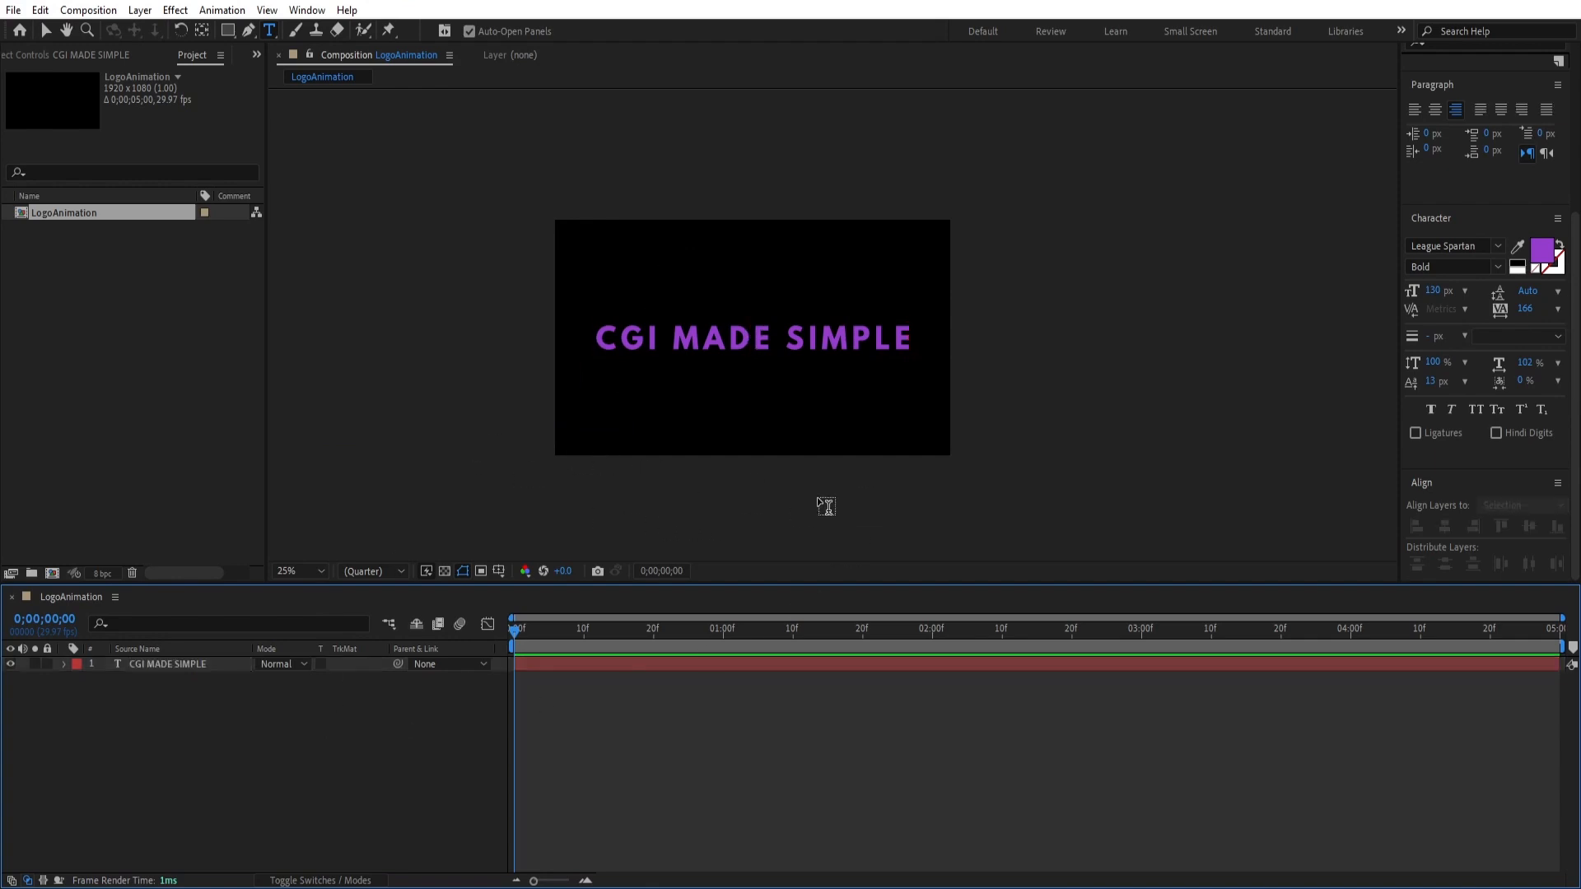
Trace the letter I of CGI with a vertical Pen path on a new shape layer and set its stroke width to 28 px
scroll(793, 495, up, 1)
drag(1027, 452, 1145, 406)
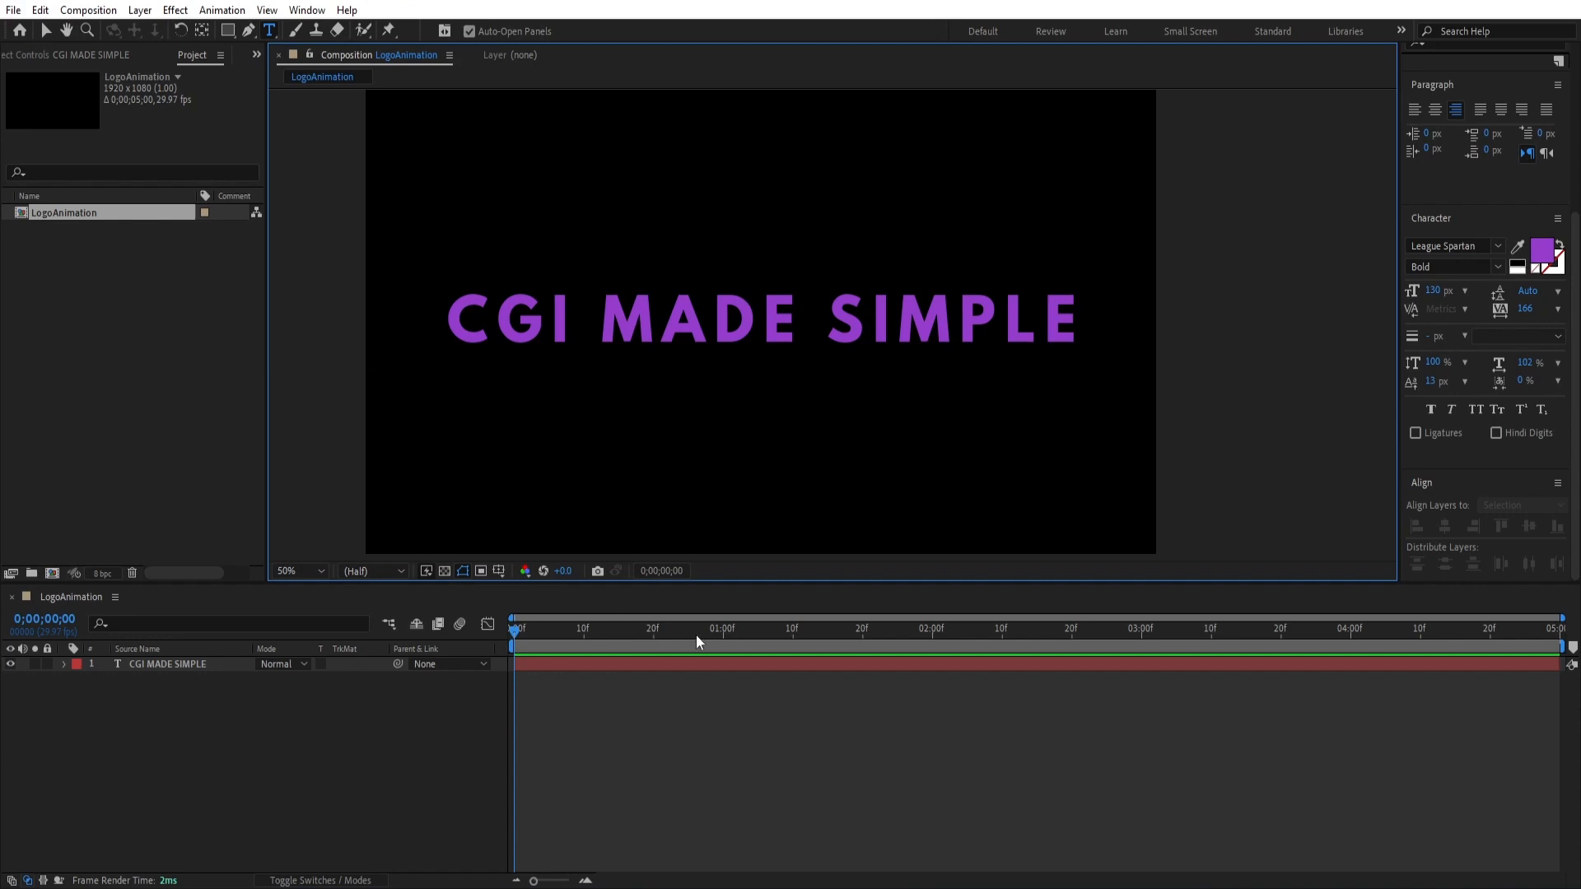
key(g)
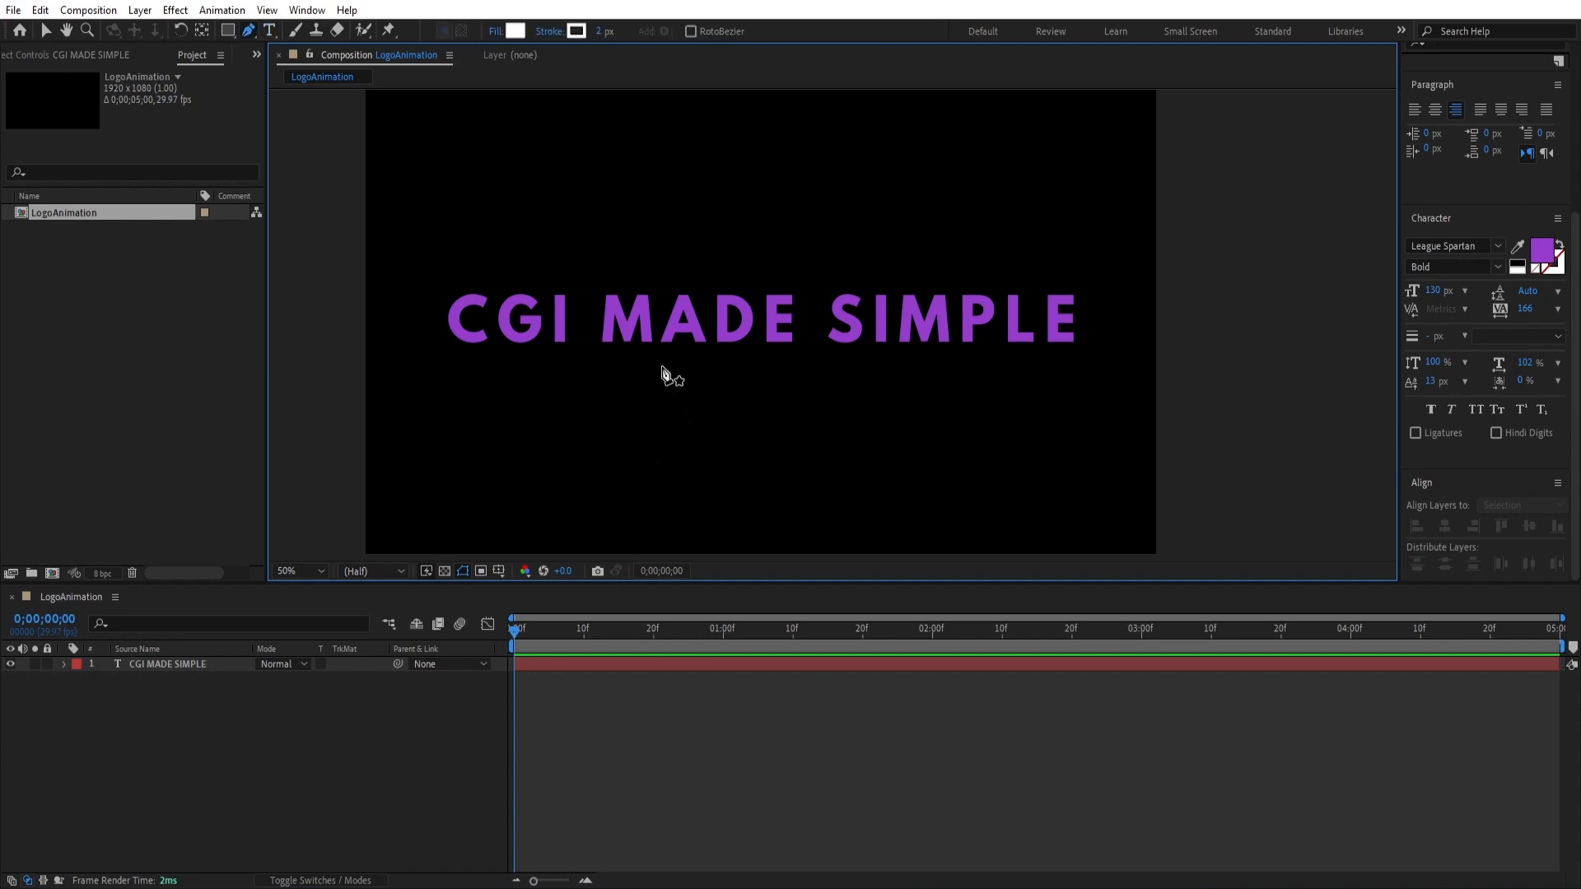
key(period)
key(h)
drag(480, 395, 947, 406)
key(g)
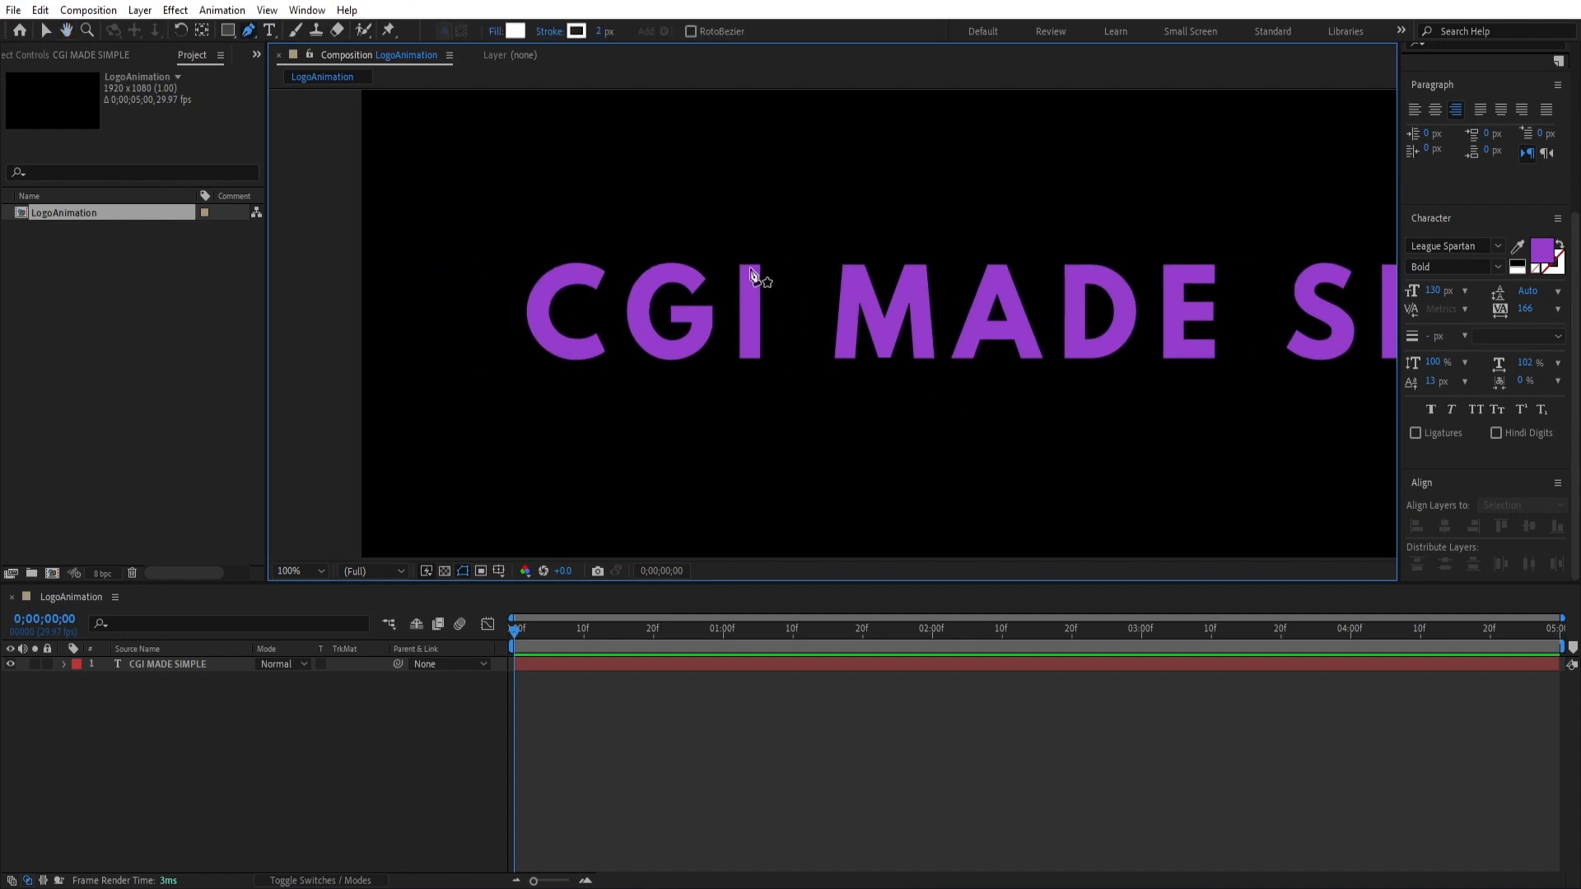
click(748, 266)
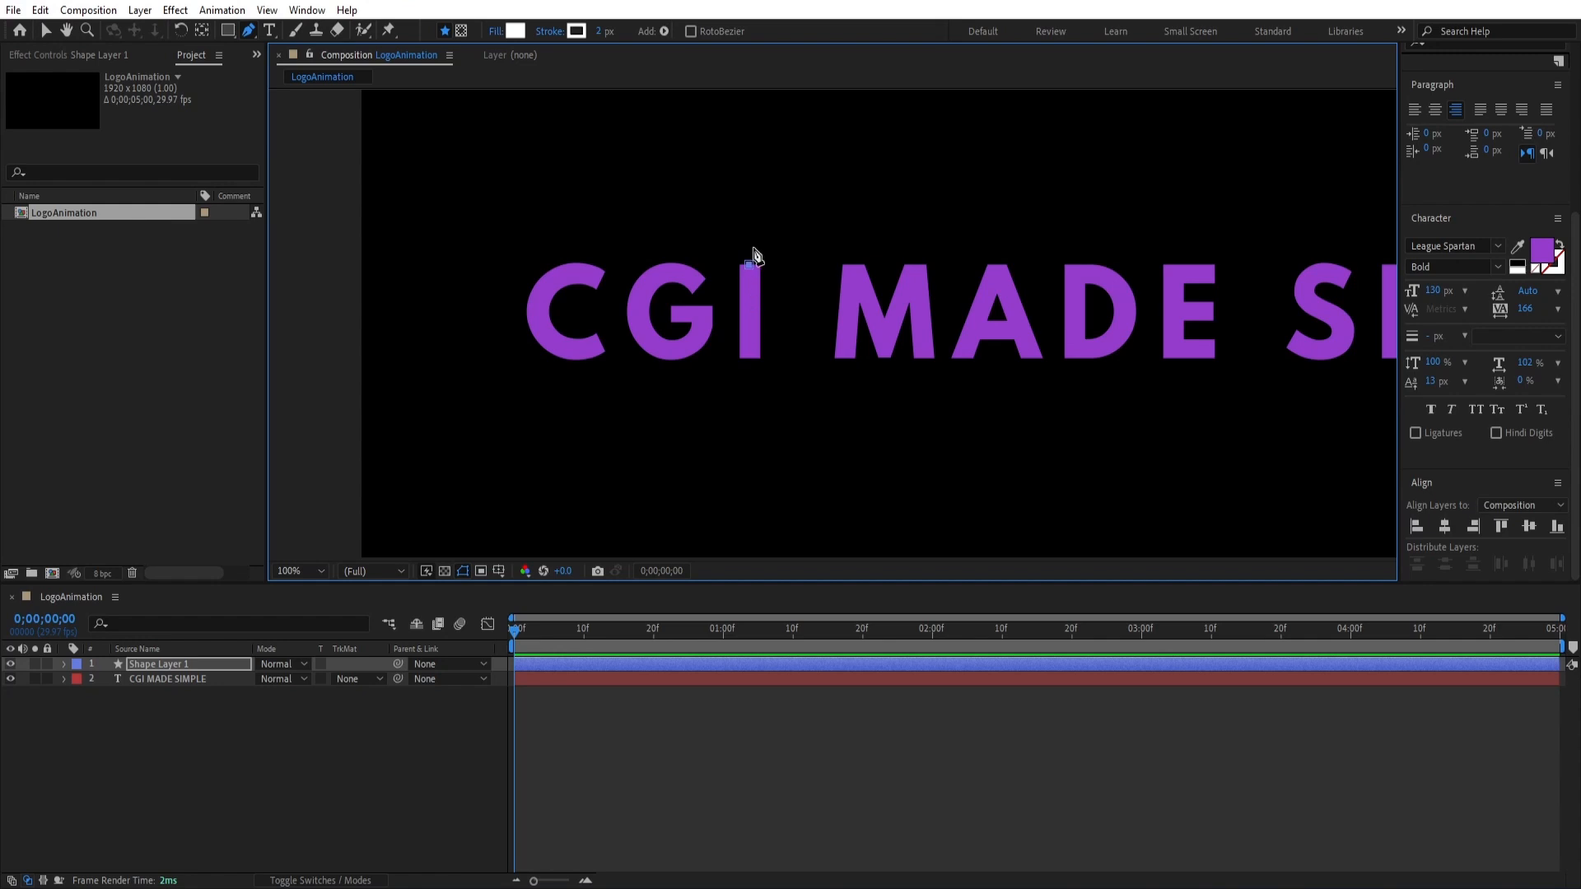
click(750, 363)
drag(598, 38, 614, 32)
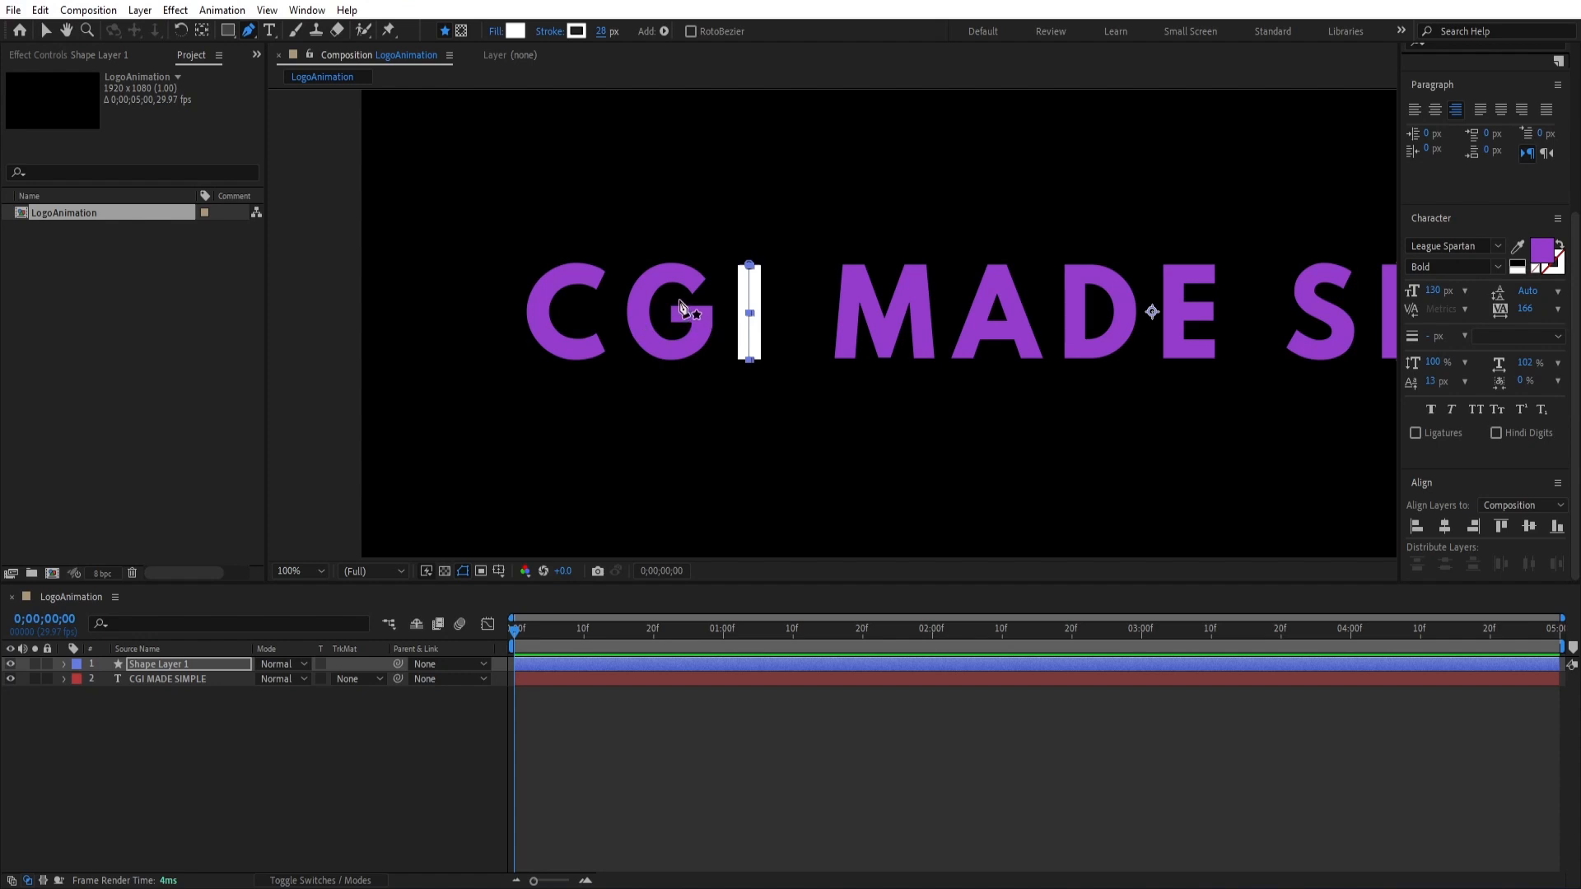
Trace the crossbar of the letter G with a straight horizontal Pen path, undoing the extra diagonal segment
key(period)
drag(569, 334, 810, 331)
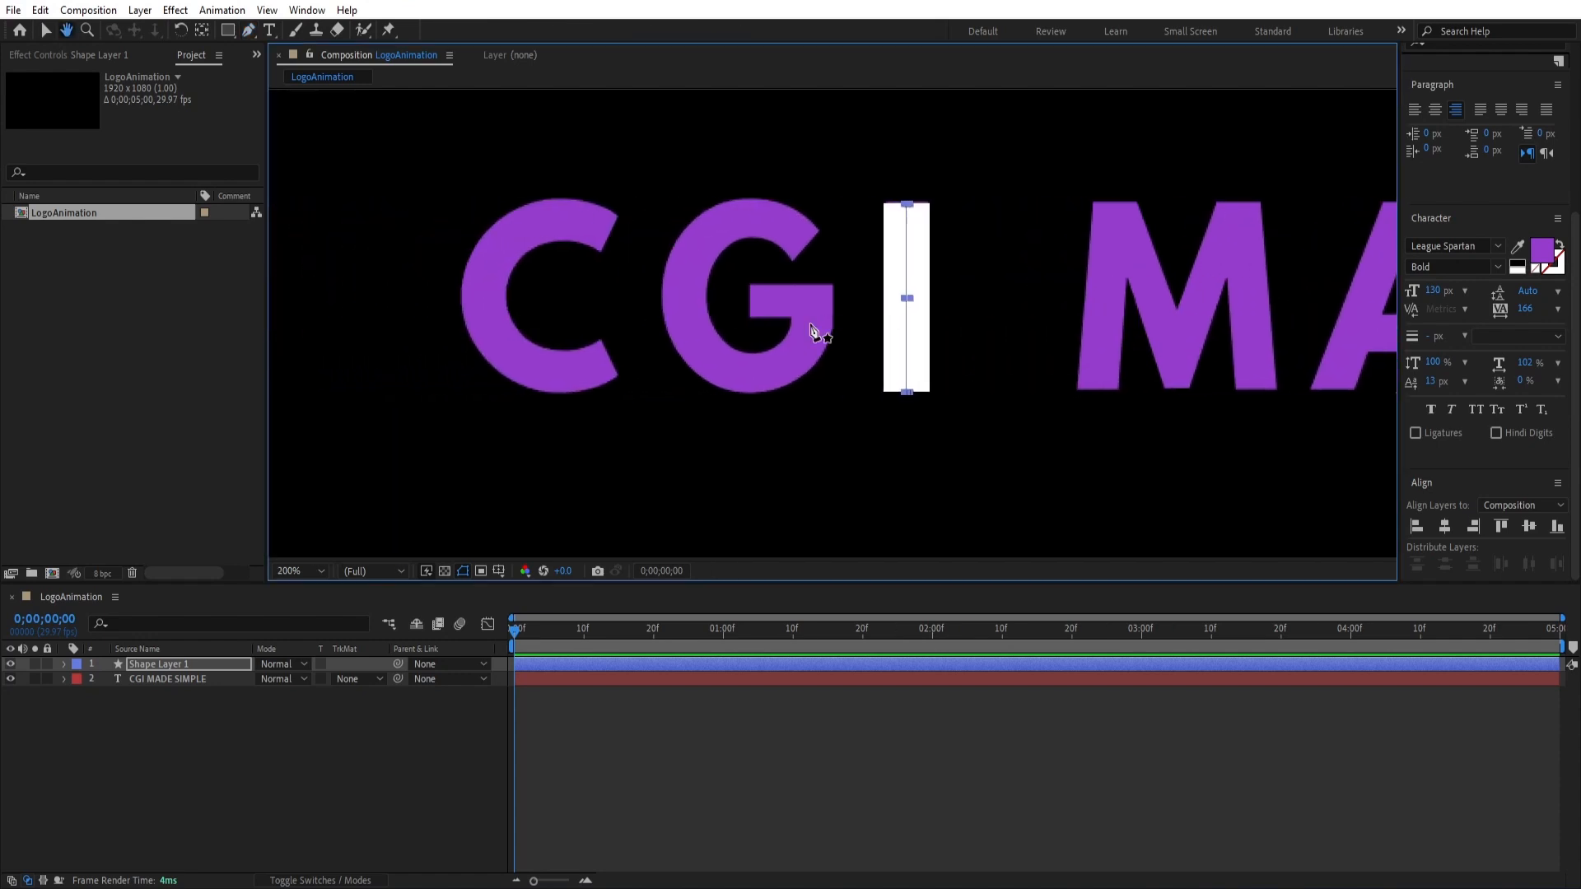
click(750, 303)
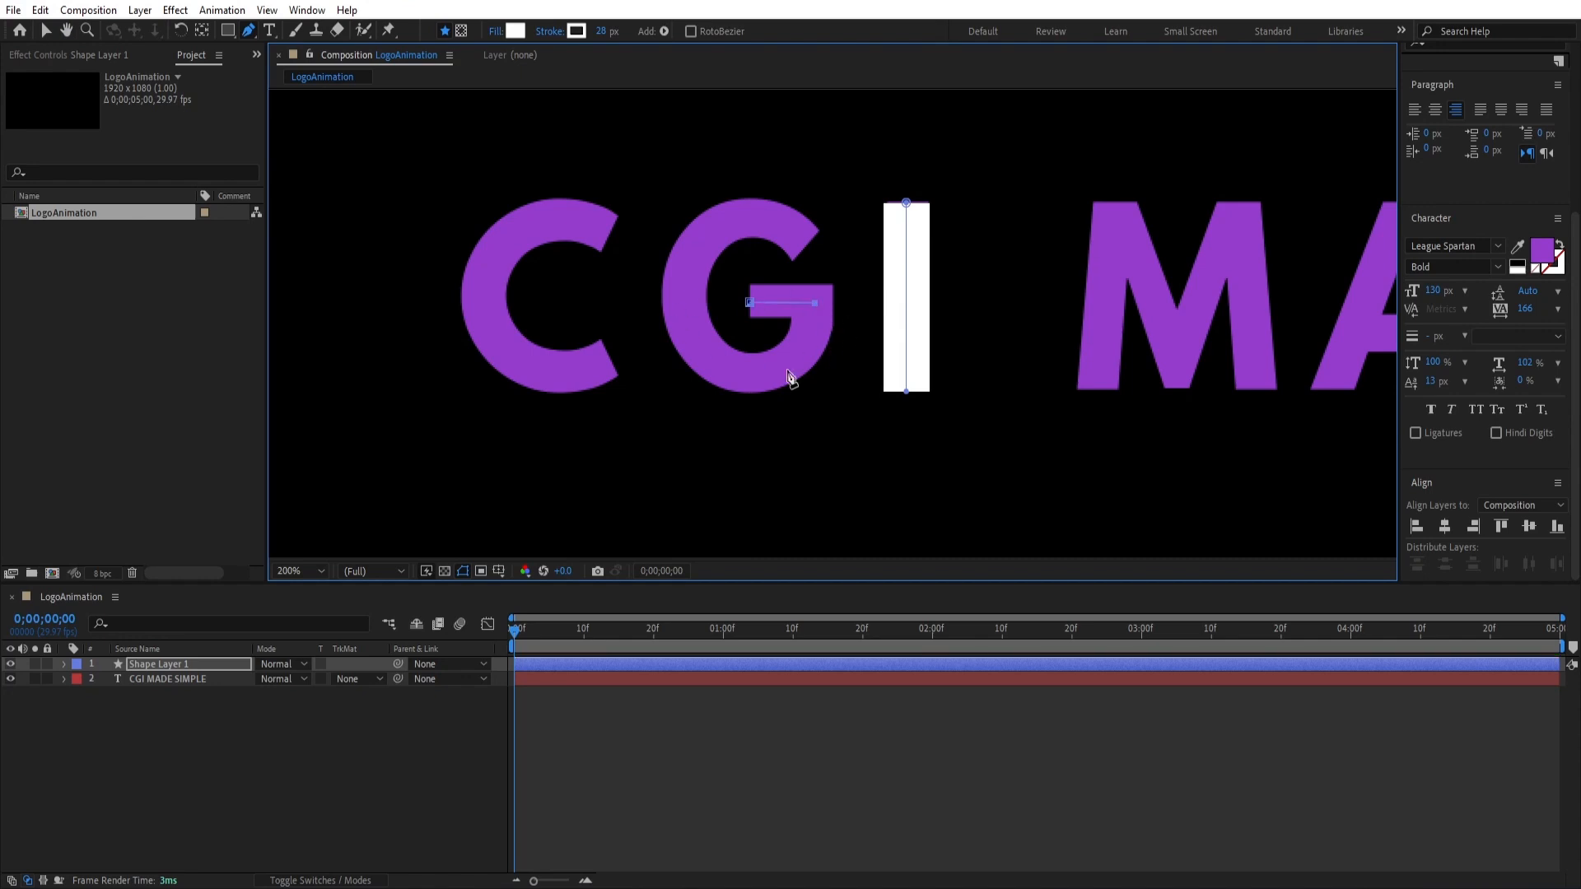
click(815, 303)
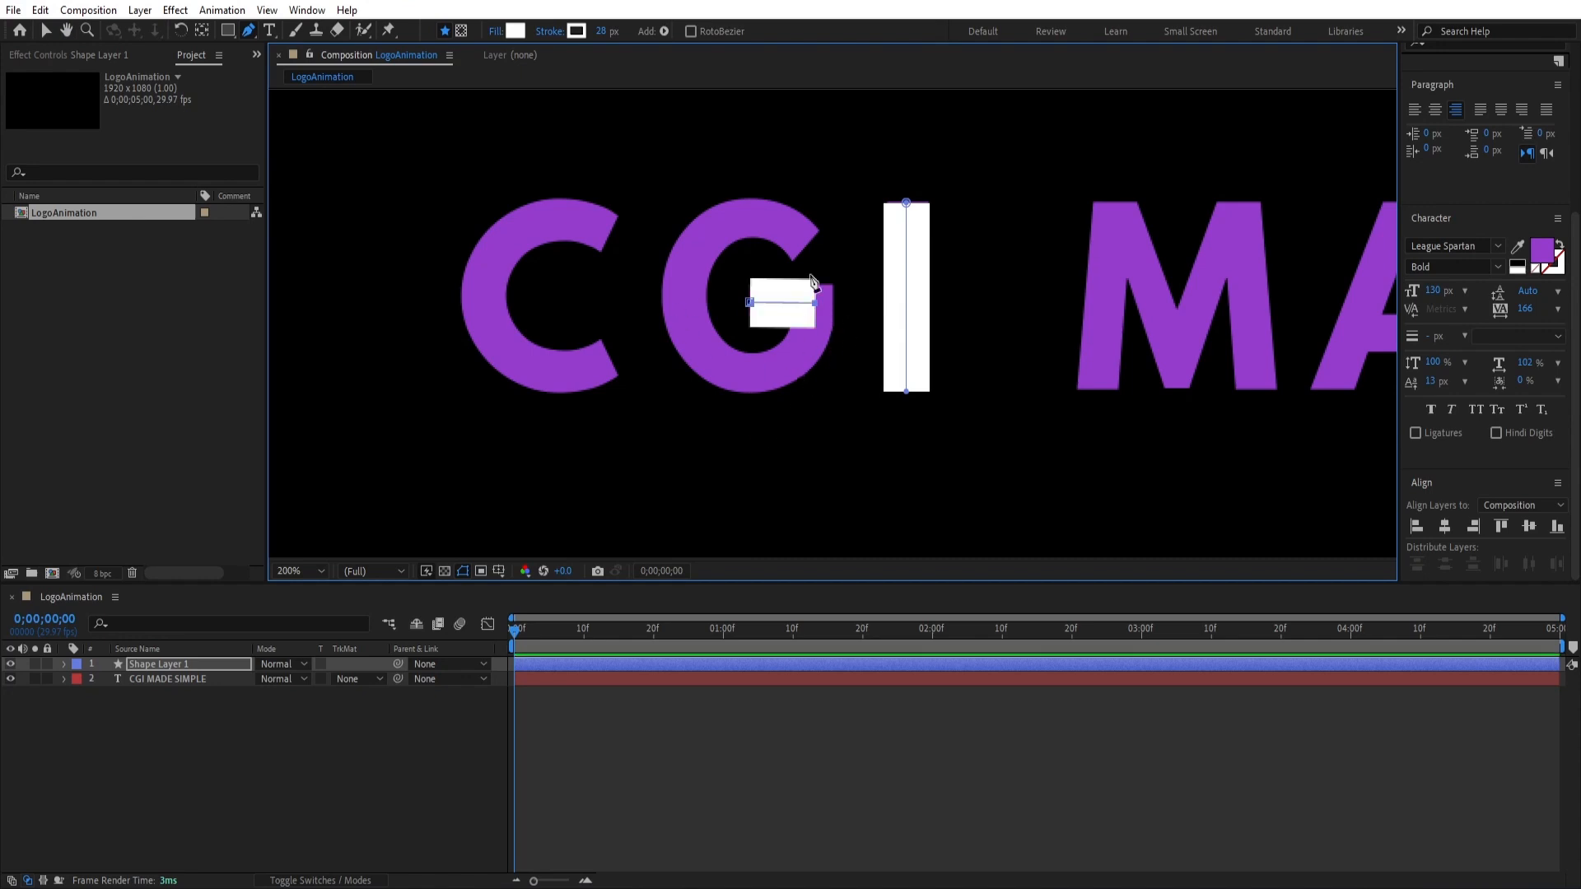
click(766, 374)
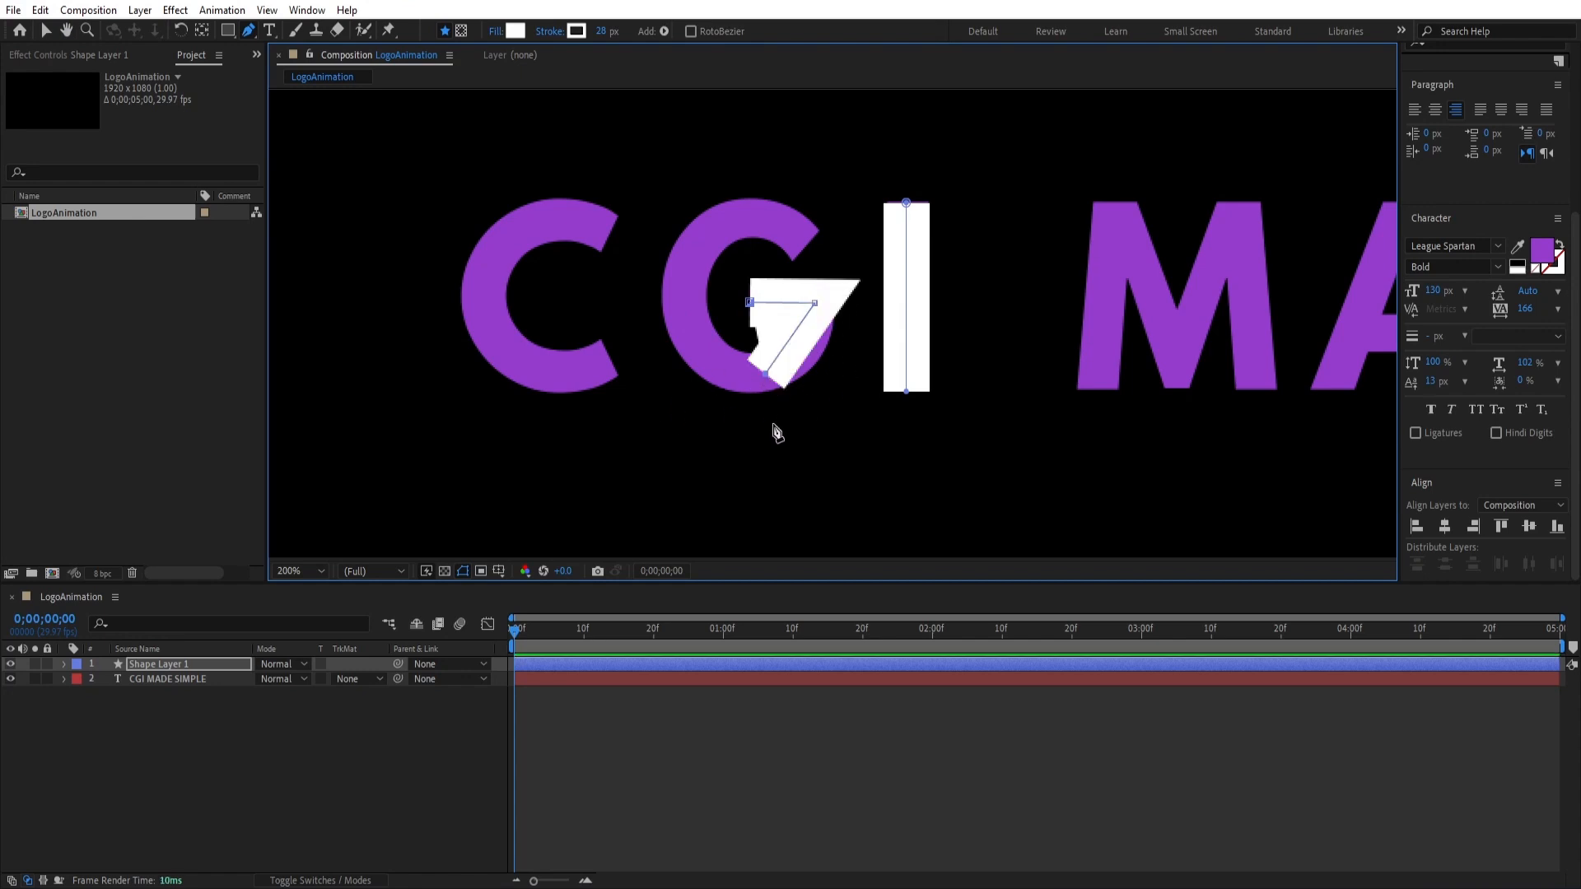
key(ctrl+z)
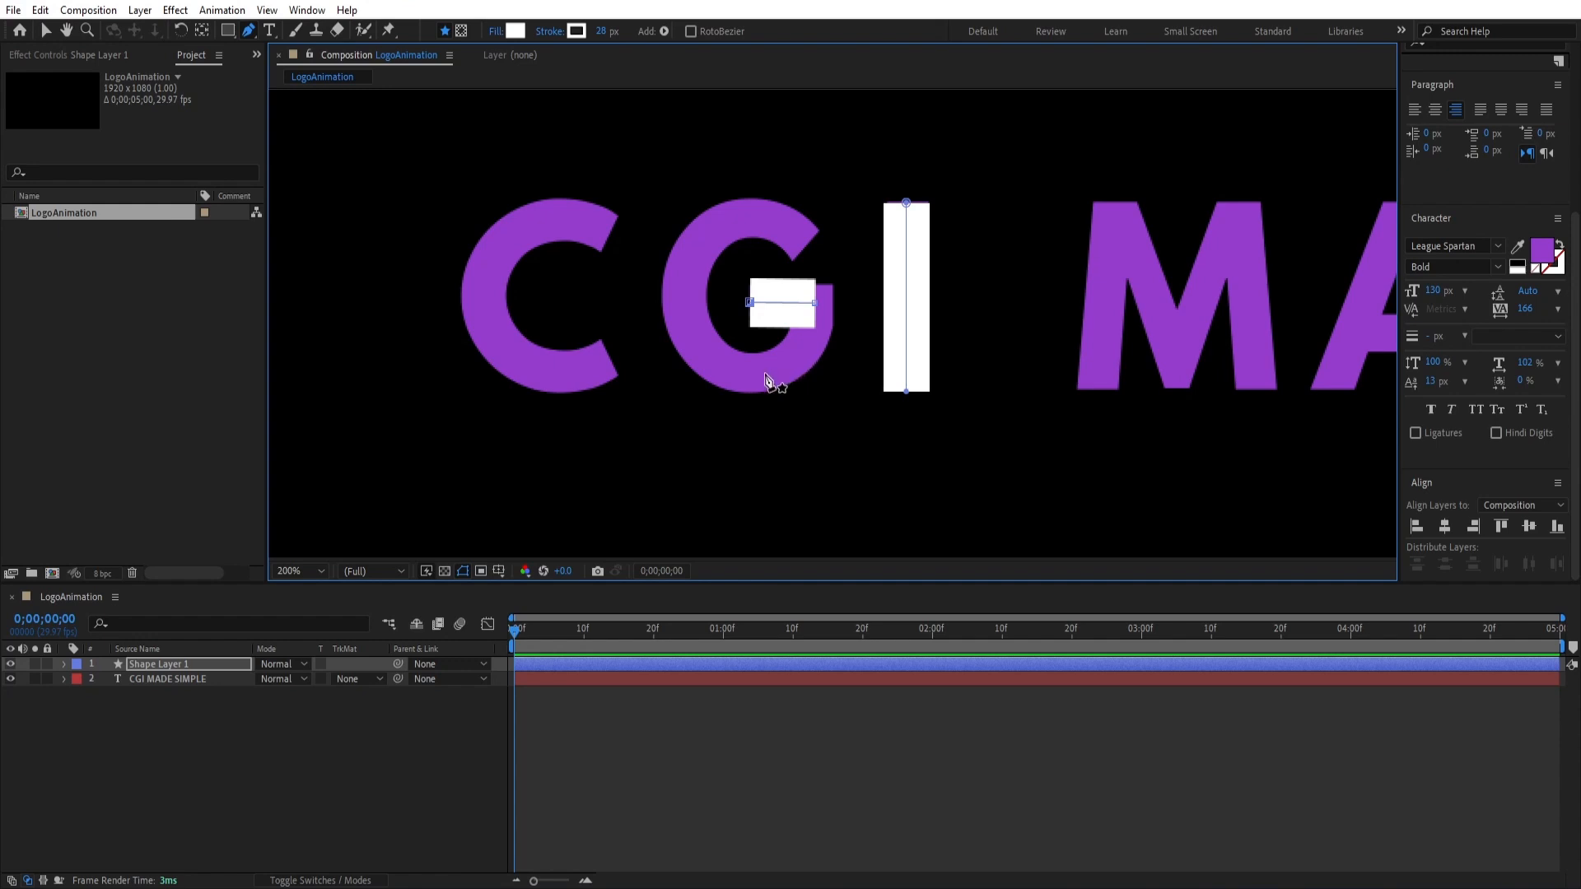
Trace the curved body of the letter G with a Pen path from its bottom around to its upper end
drag(749, 373, 698, 365)
drag(694, 271, 709, 219)
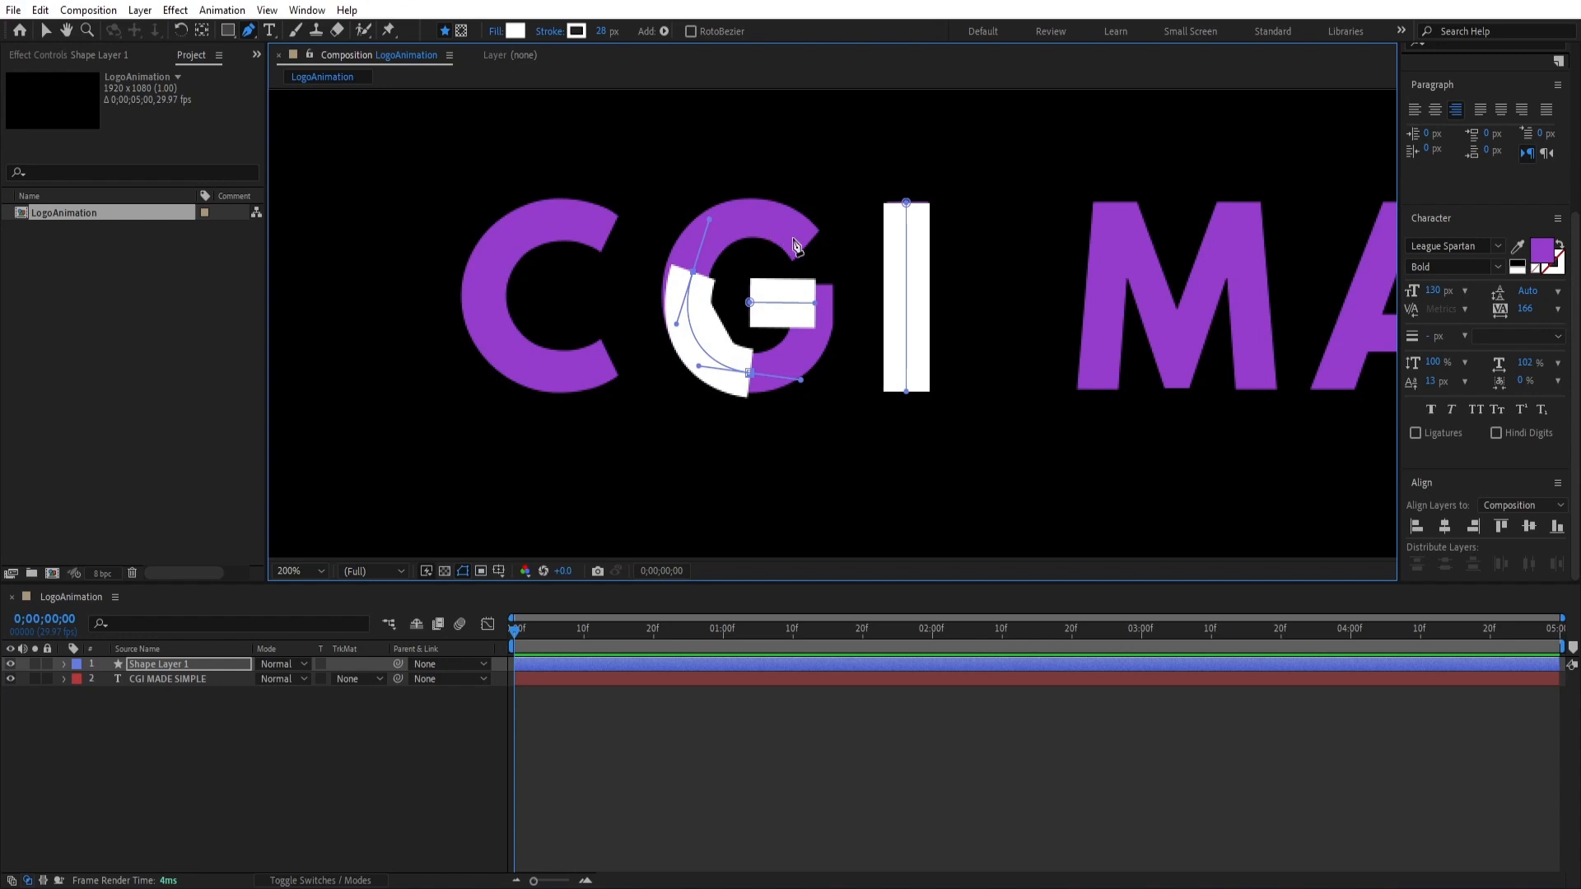
drag(803, 247, 862, 291)
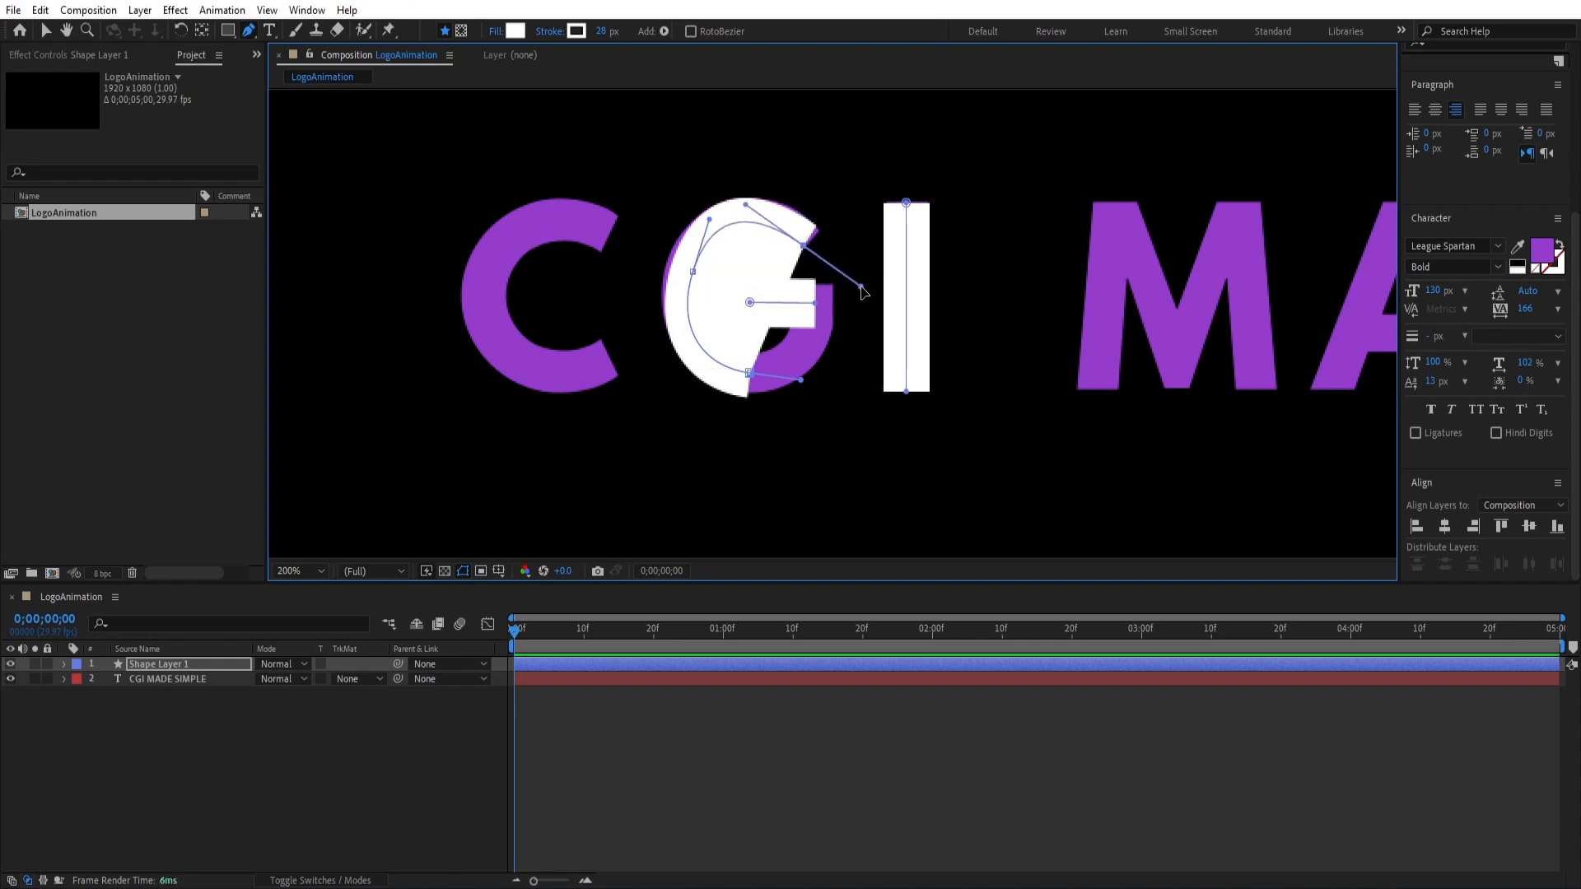
Set the shape layer's fill to None so the letter paths have only a stroke
click(494, 32)
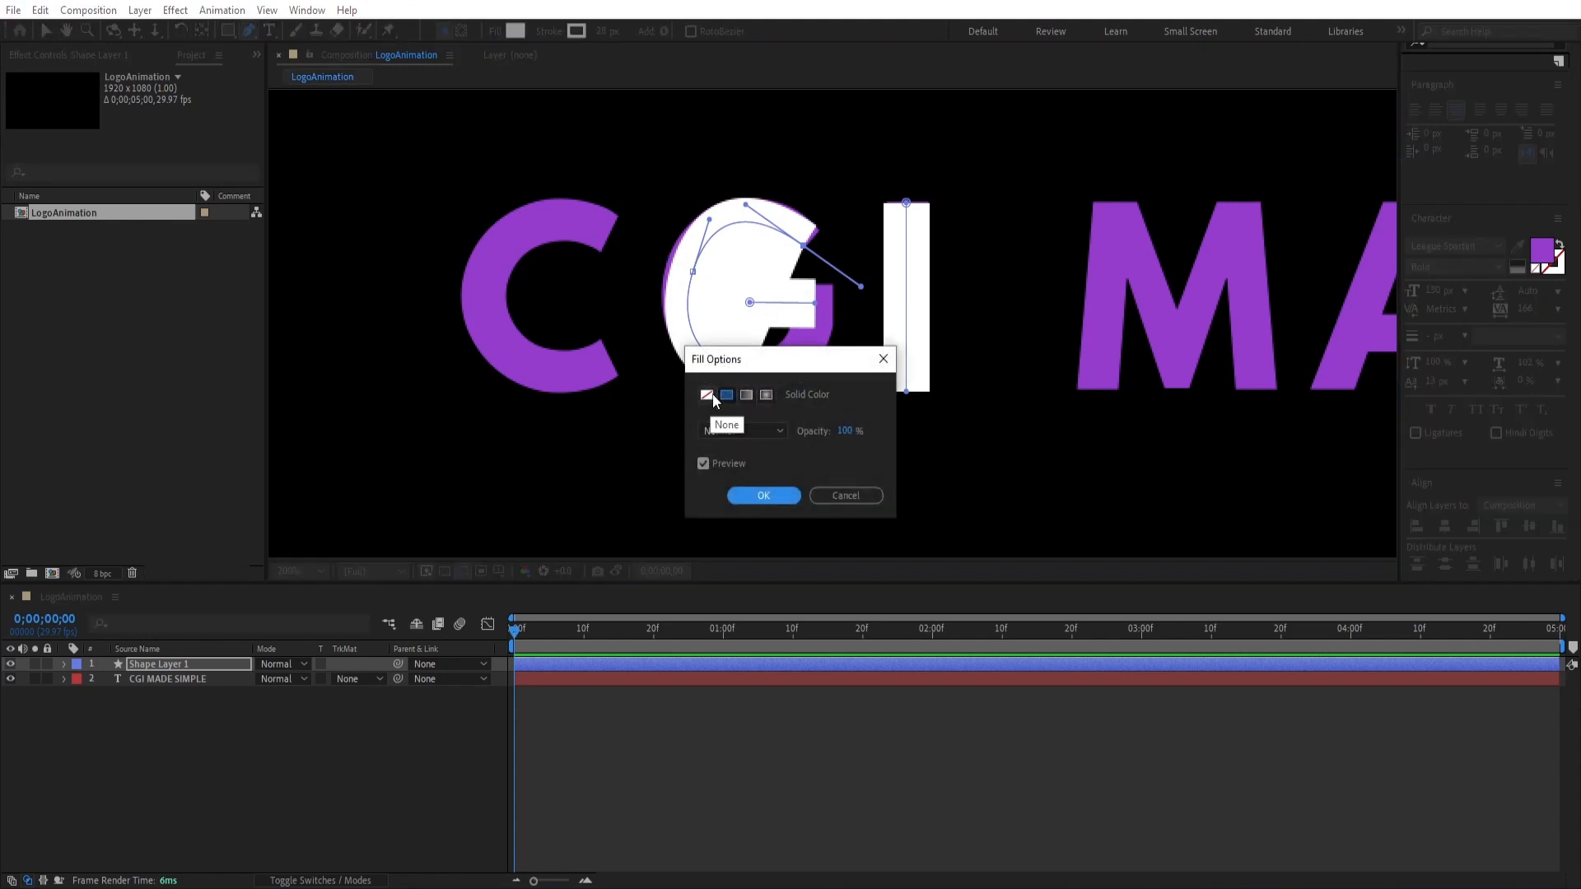
click(714, 395)
click(756, 496)
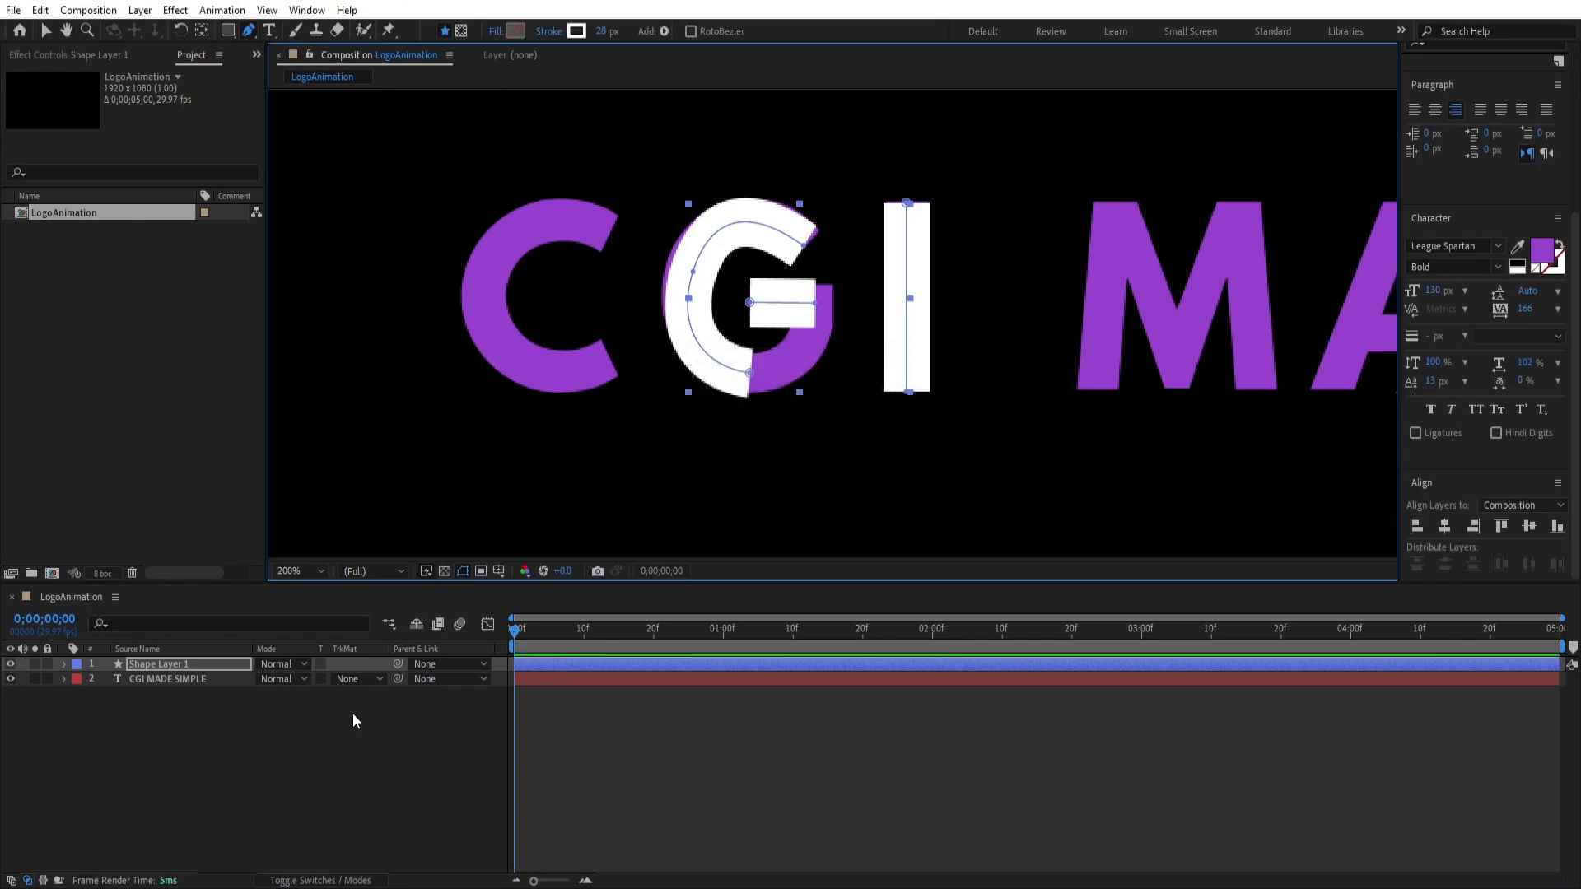
Trace the letter C of CGI with a curved Pen path from its upper end to its lower end
drag(583, 280, 704, 235)
mouse_move(610, 260)
mouse_down()
mouse_move(606, 295)
mouse_move(587, 301)
mouse_up()
mouse_move(620, 352)
mouse_down()
mouse_move(656, 376)
mouse_move(630, 376)
mouse_move(727, 374)
mouse_up()
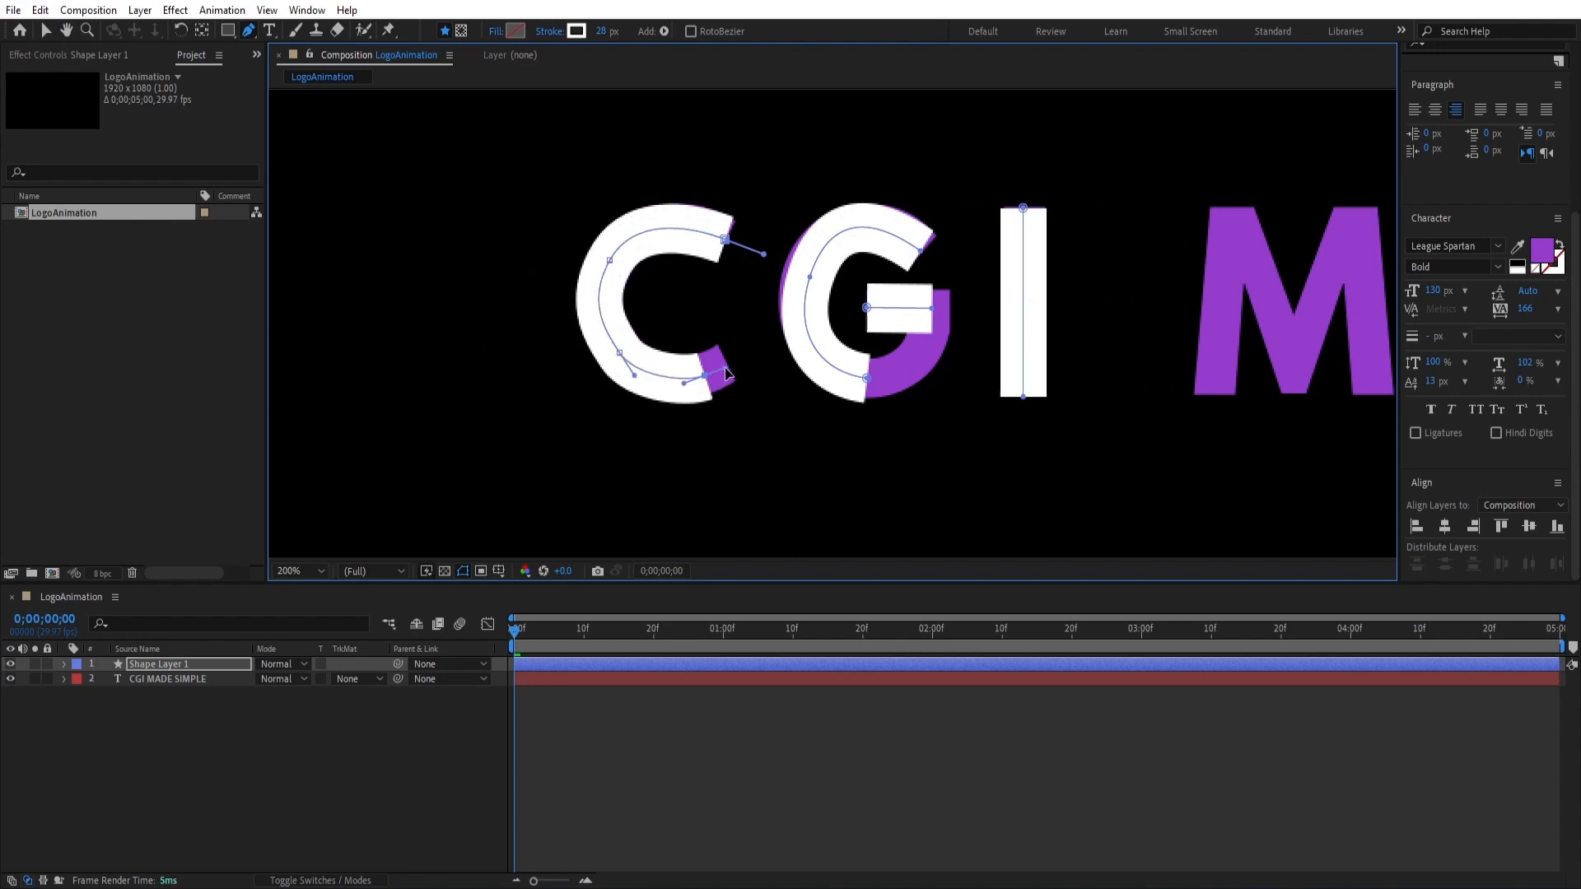
Trace the letter M of MADE with a five-point zigzag Pen path
click(744, 357)
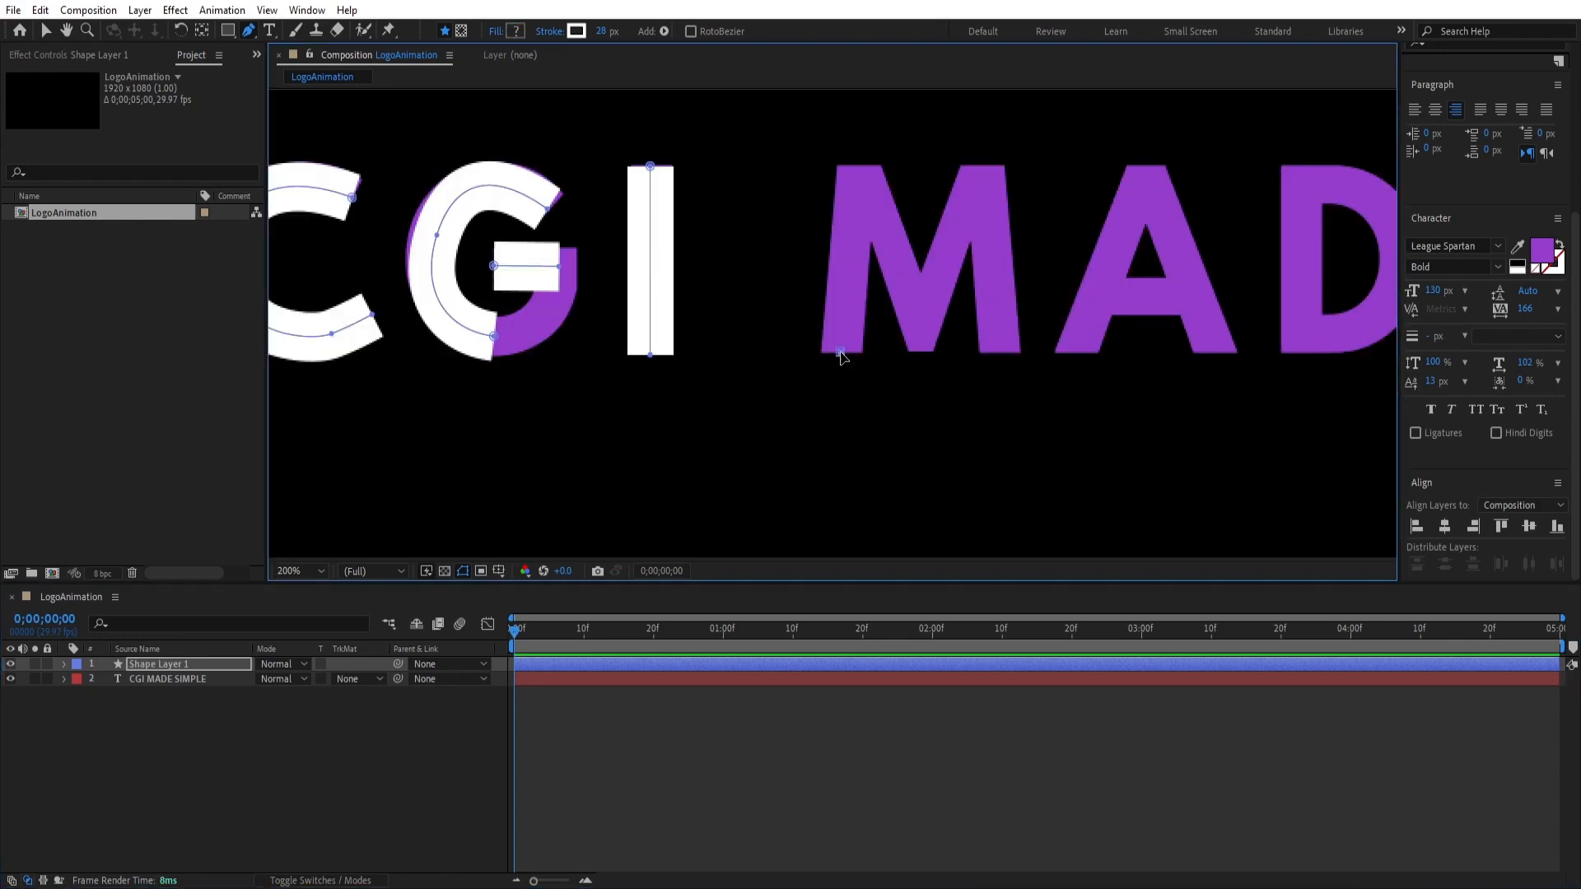
click(840, 352)
click(856, 166)
click(922, 352)
click(983, 167)
click(1002, 351)
Trace the two legs of the letter A in MADE with a three-point Pen path through its peak
drag(1101, 382, 967, 410)
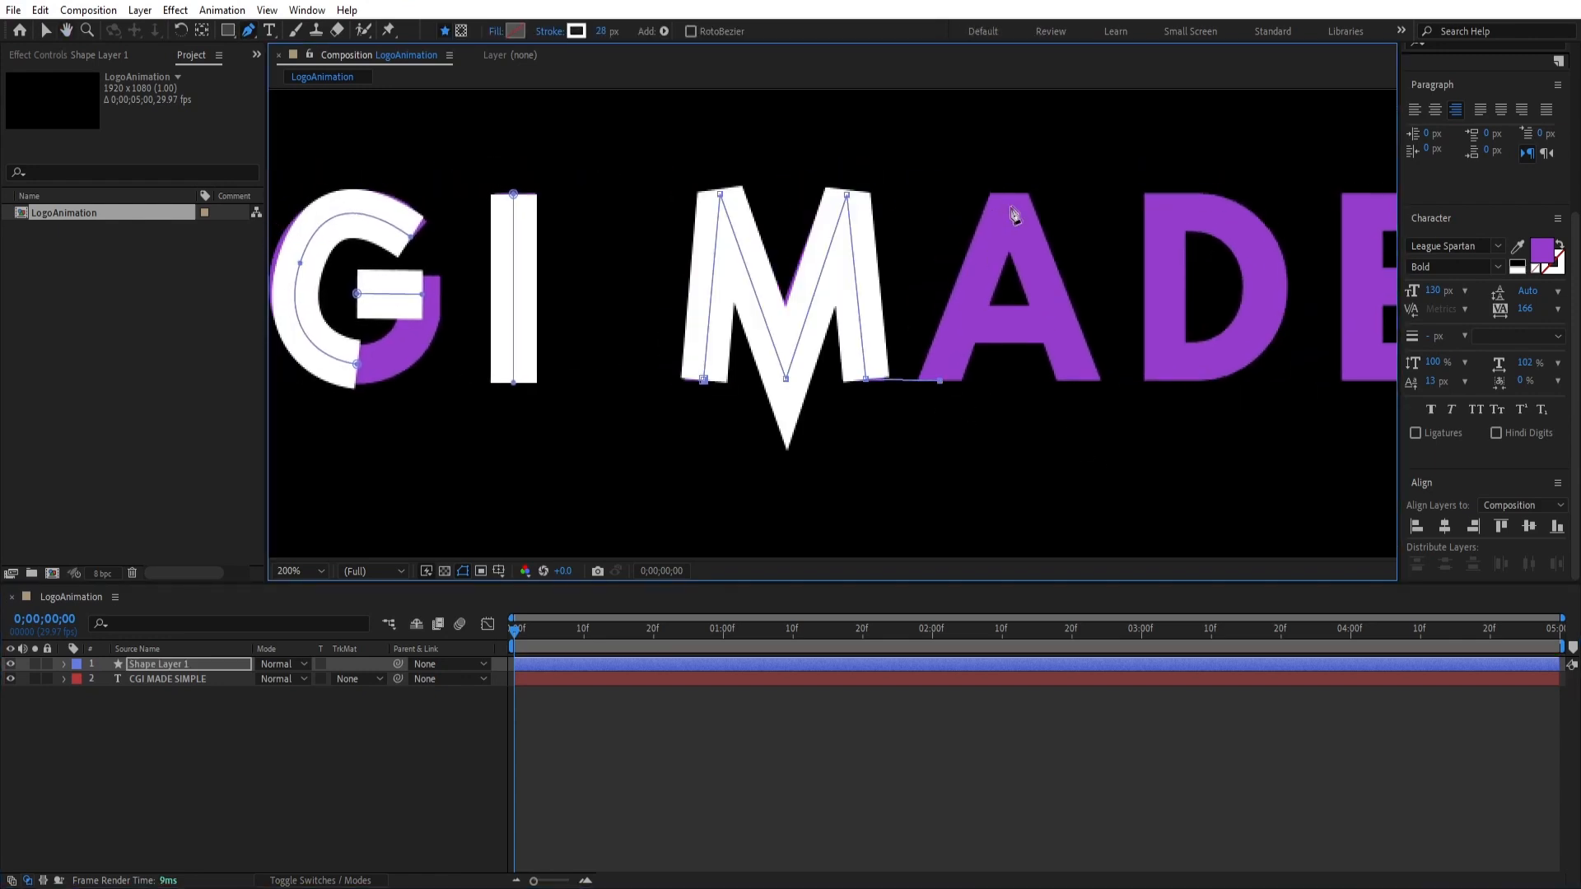
click(940, 381)
click(1010, 195)
click(1081, 380)
Trace the crossbar of the letter A in MADE as a separate straight Pen path on the shape layer
click(1059, 322)
click(962, 323)
drag(1156, 355, 901, 404)
click(206, 665)
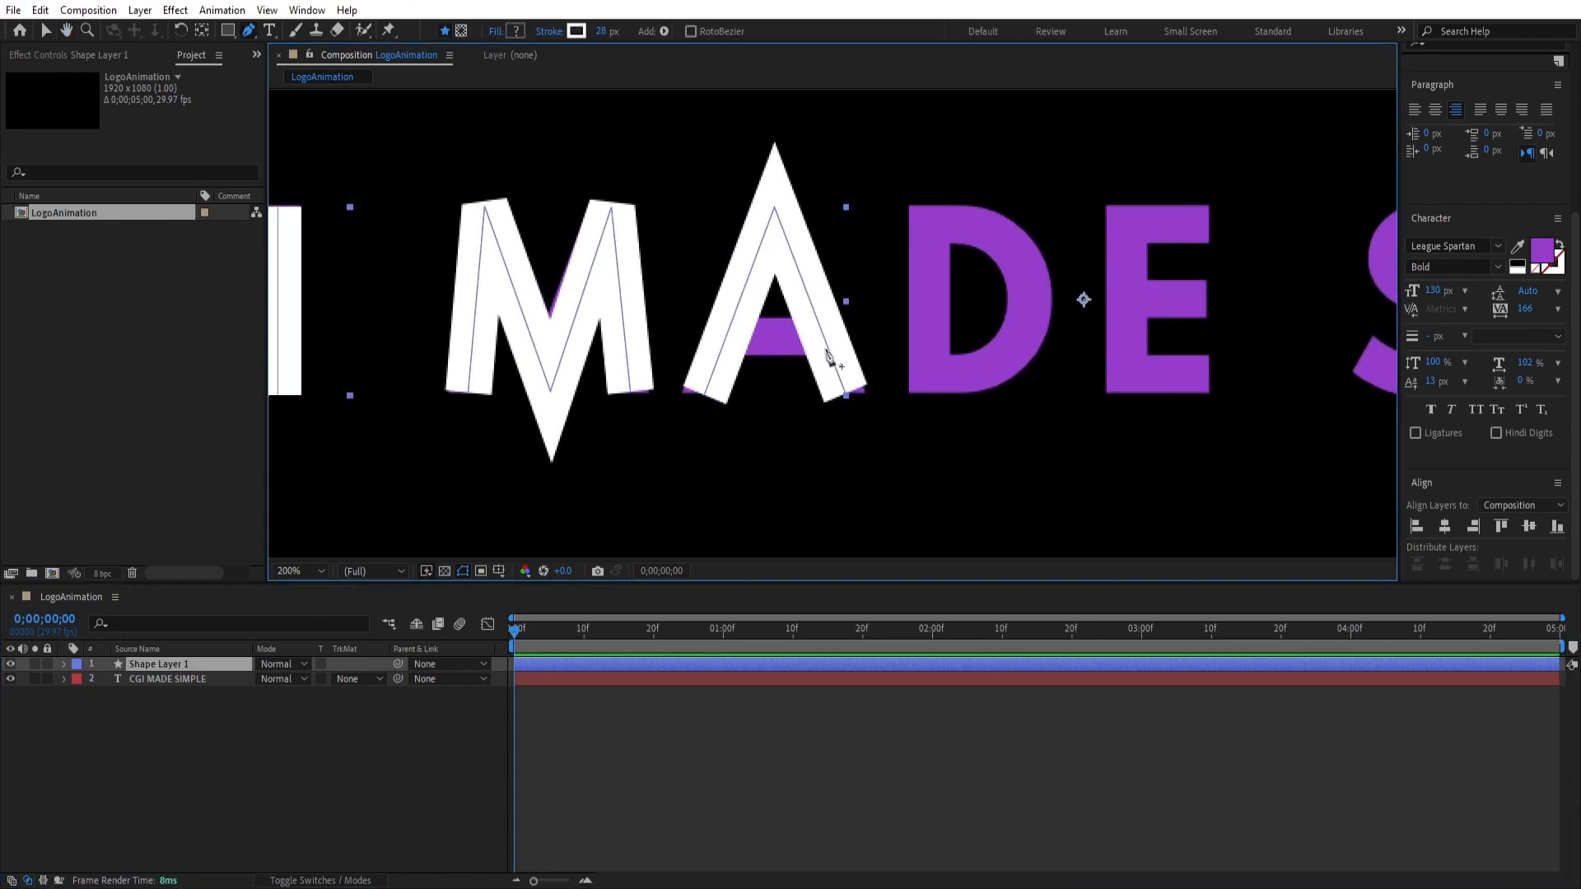
click(822, 336)
click(746, 334)
click(813, 334)
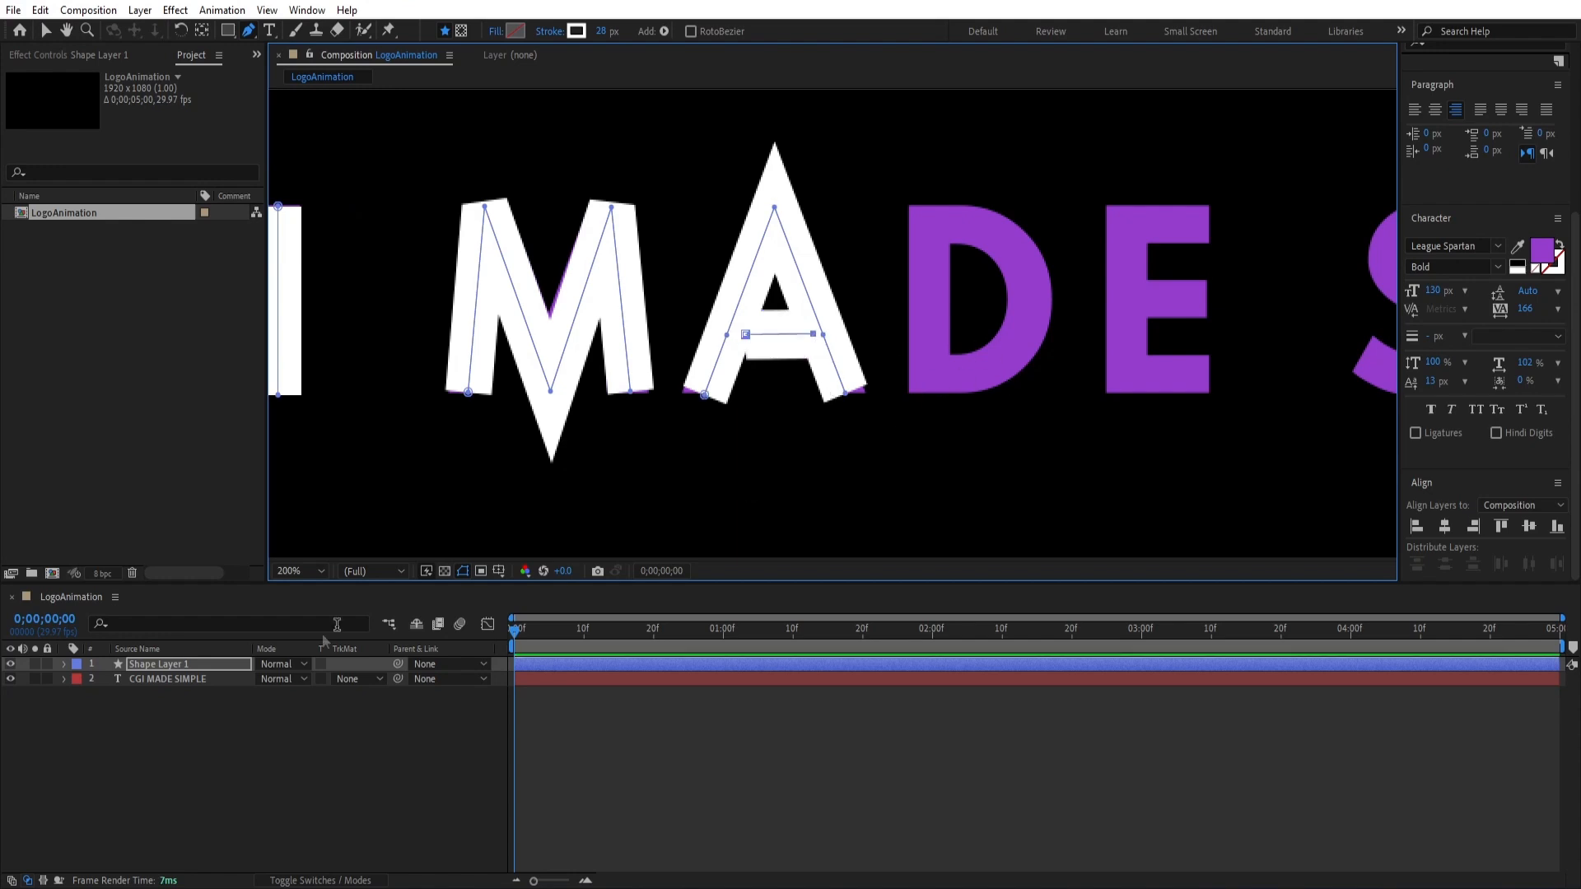
Trace the letter D of MADE with a closed Pen path that has a straight stem and a curved bowl
click(924, 386)
click(926, 220)
mouse_move(1027, 274)
mouse_down()
mouse_move(1031, 327)
mouse_move(982, 372)
mouse_move(795, 416)
mouse_move(696, 417)
mouse_up()
click(926, 385)
Trace the letter E of MADE with a seven-point Pen path from its upper arm through the middle arm to its lower arm
click(837, 202)
click(748, 202)
click(750, 280)
click(828, 280)
click(750, 291)
click(747, 358)
click(838, 360)
Trace the letter S of SIMPLE with a curved Pen path from its upper end down into its lower curve
drag(1006, 372, 728, 369)
click(194, 665)
drag(825, 214, 773, 204)
mouse_move(742, 230)
mouse_down()
mouse_move(742, 267)
mouse_move(810, 309)
mouse_move(763, 363)
mouse_move(717, 377)
mouse_move(707, 335)
mouse_up()
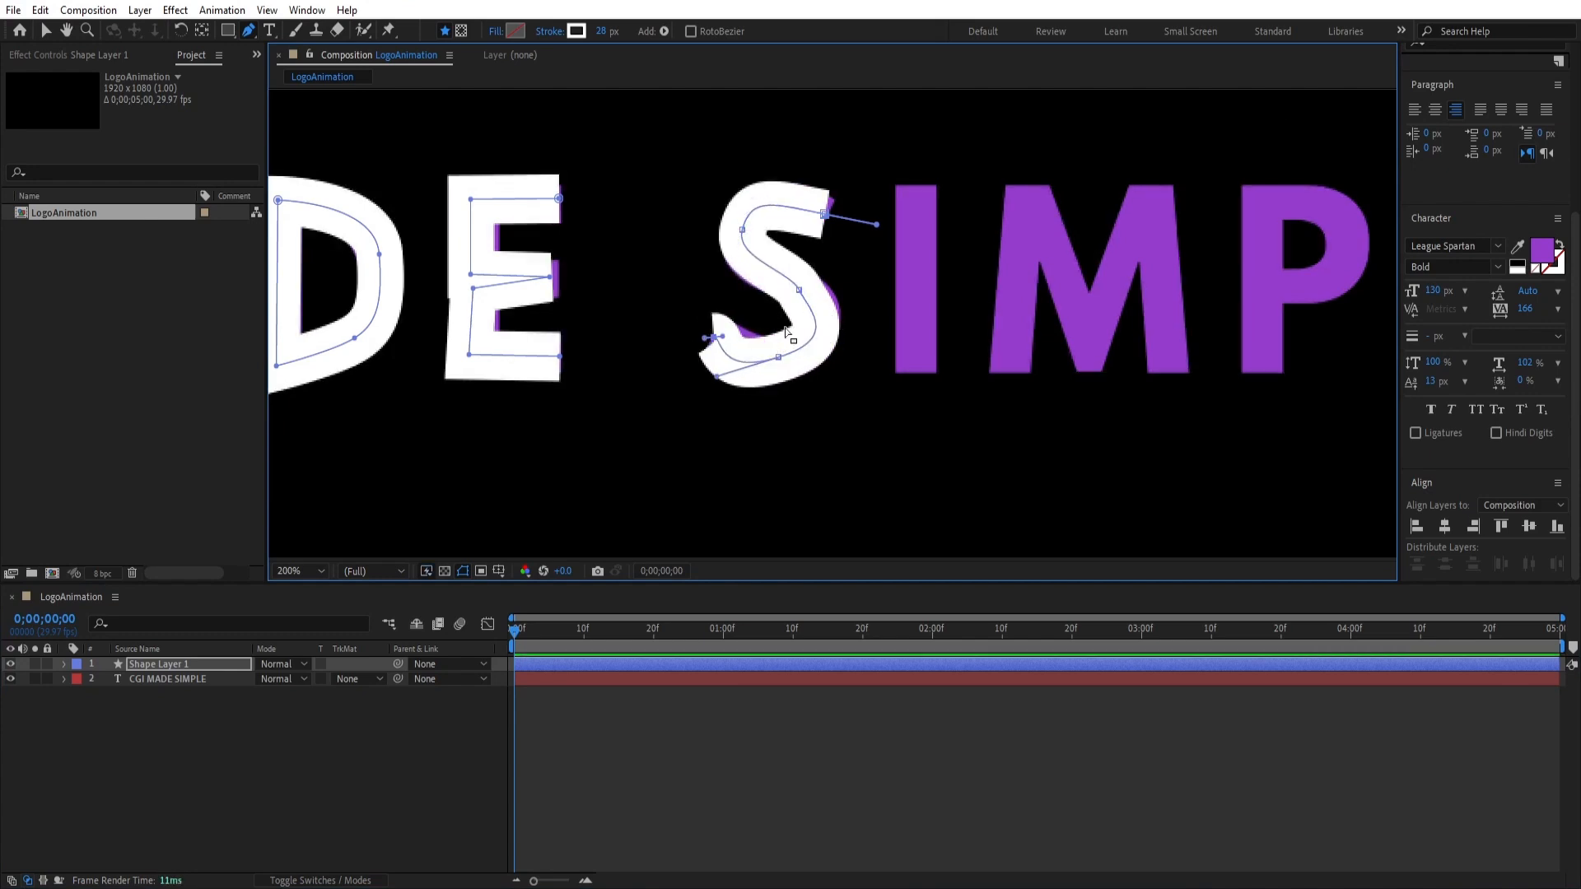
key(ctrl+z)
click(710, 336)
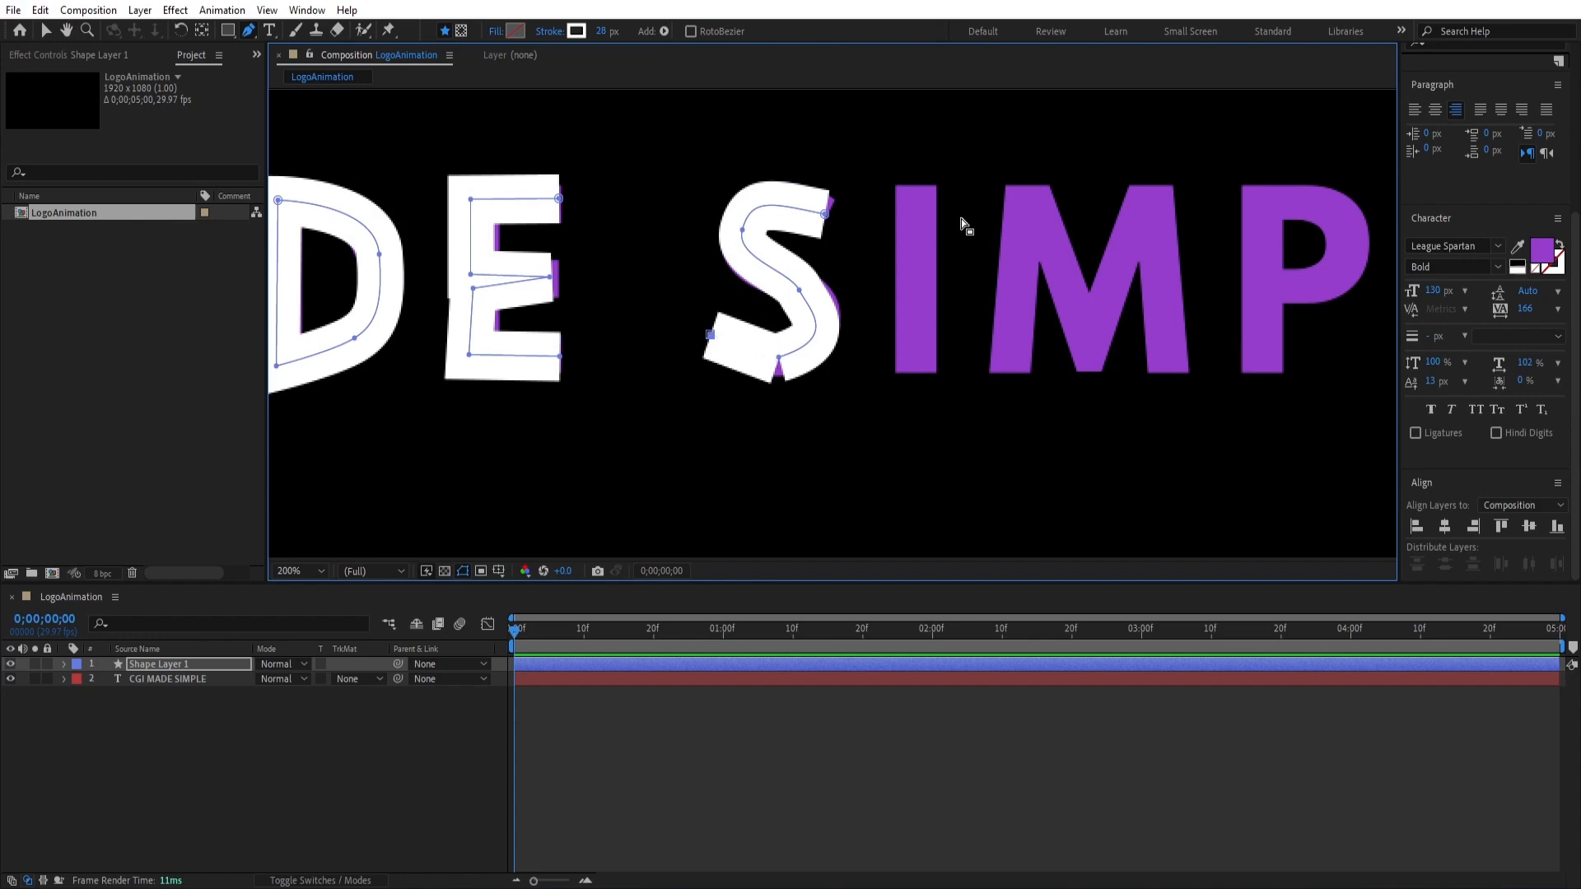
key(ctrl+z)
click(801, 349)
Trace the I of SIMPLE with a straight Pen path and the M with a five-point zigzag path
click(917, 187)
click(916, 372)
click(1010, 371)
click(1031, 188)
click(1091, 373)
click(1154, 189)
click(1170, 375)
Trace the letter P of SIMPLE with a Pen path up its stem and around its curved bowl
drag(1284, 391, 854, 391)
click(202, 665)
click(828, 374)
click(828, 189)
mouse_move(915, 218)
mouse_down()
mouse_move(922, 251)
mouse_move(858, 292)
mouse_up()
click(840, 287)
Trace the letter L of SIMPLE with a three-point Pen path down its stem and along its foot
click(201, 665)
click(1011, 189)
click(1011, 357)
click(1099, 357)
Trace the final E of SIMPLE with a seven-point Pen path along its three arms
click(201, 665)
click(1259, 201)
click(1173, 201)
click(1173, 274)
click(1252, 274)
click(1172, 286)
click(1172, 357)
click(1256, 363)
Expand the contents of Shape Layer 1 and open Shape 9, the group holding the E of MADE
scroll(487, 484, left, 5)
click(161, 664)
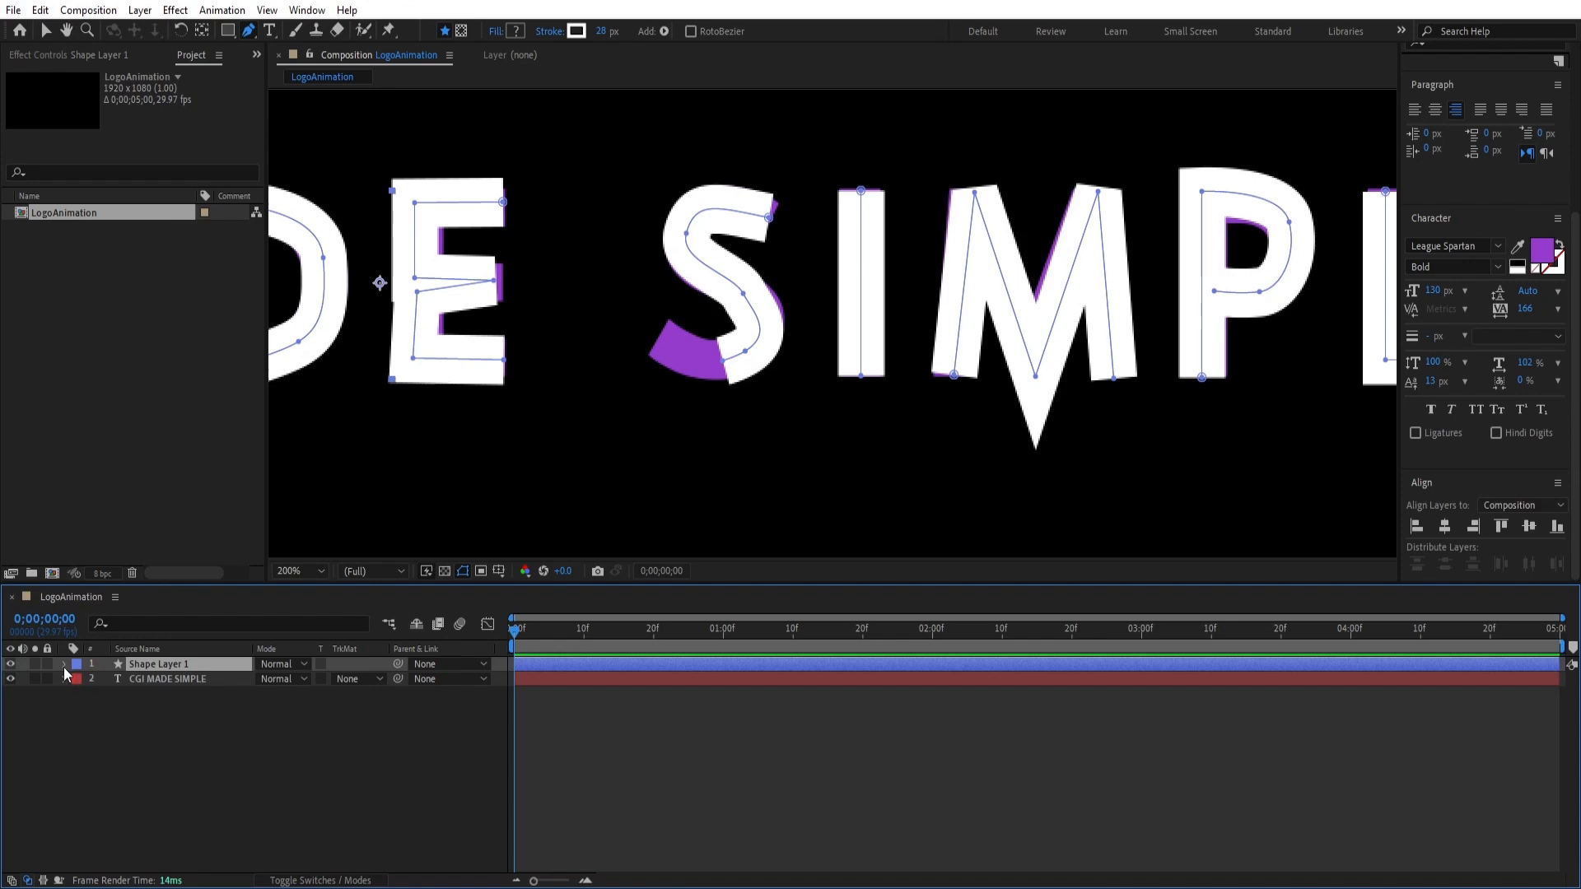
click(64, 666)
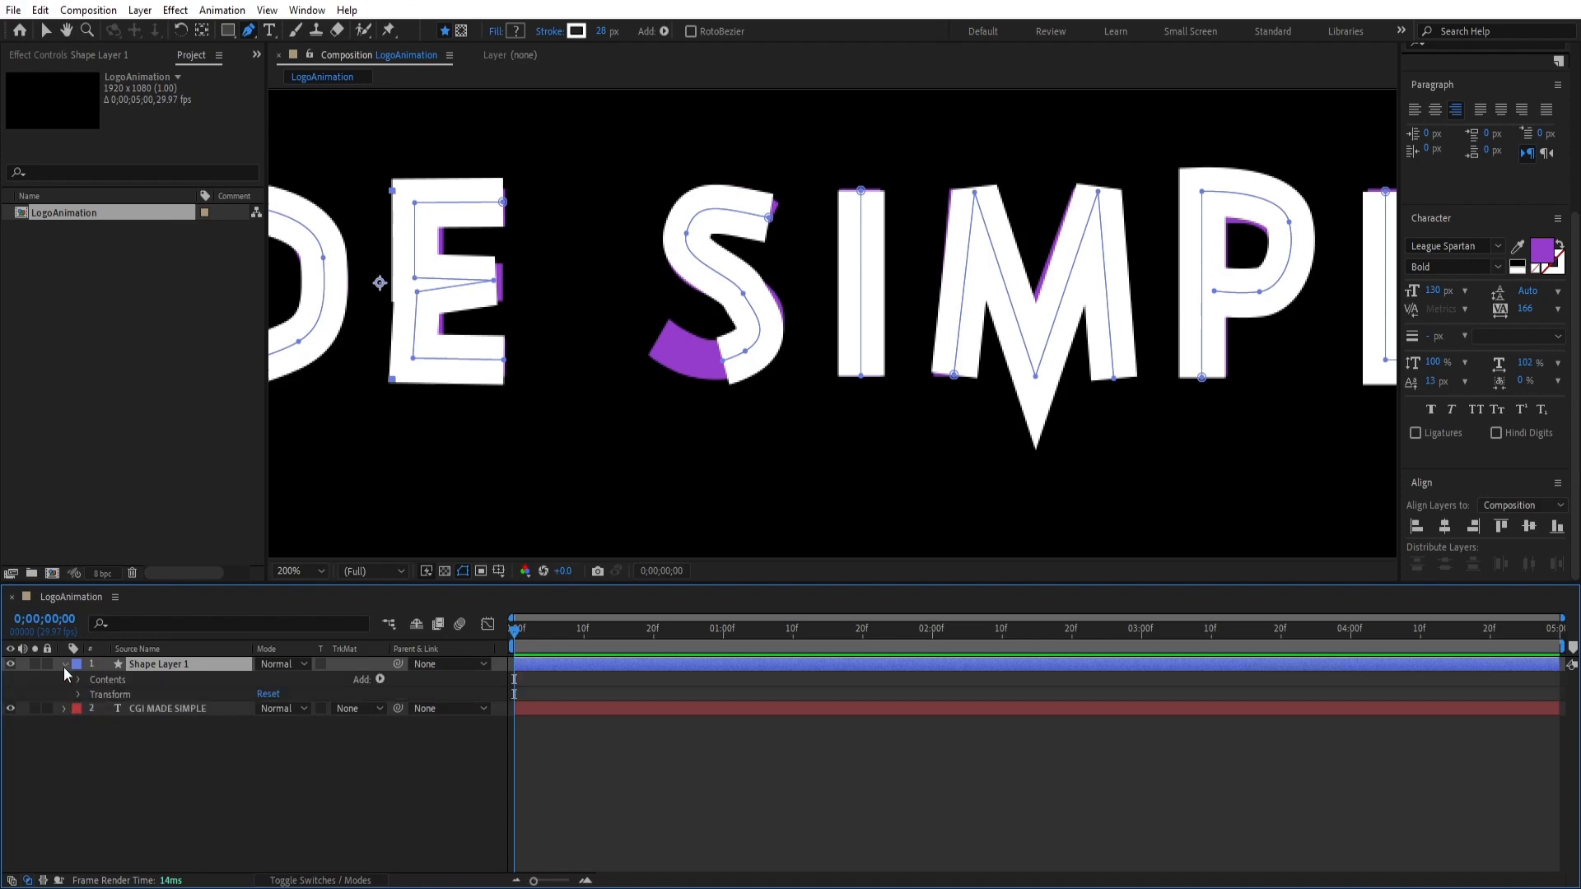
click(80, 683)
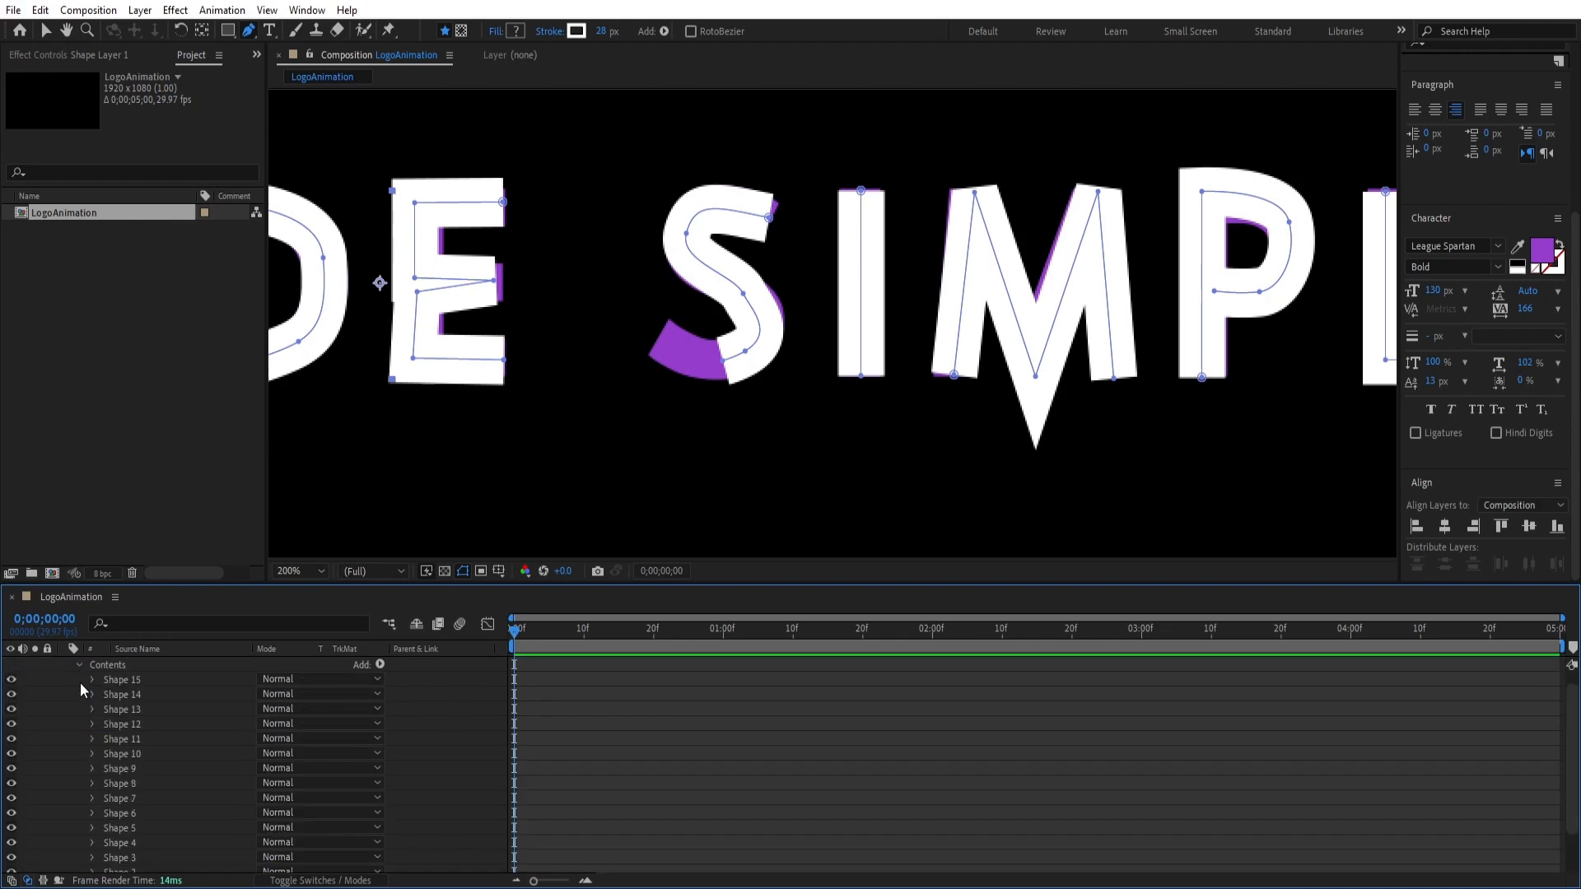
scroll(706, 388, down, 2)
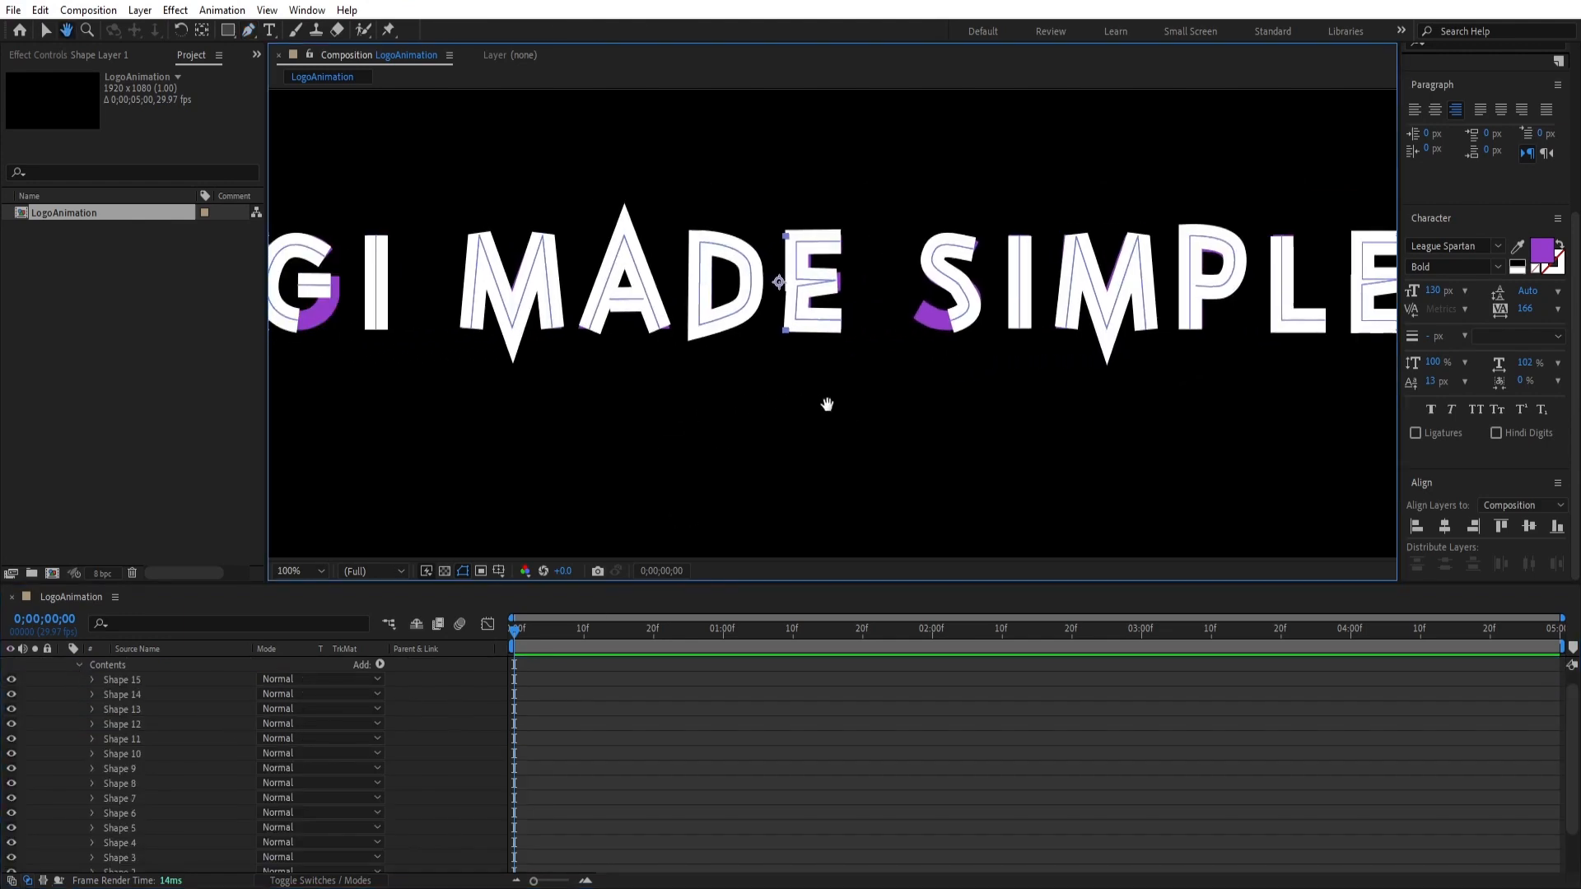
click(112, 827)
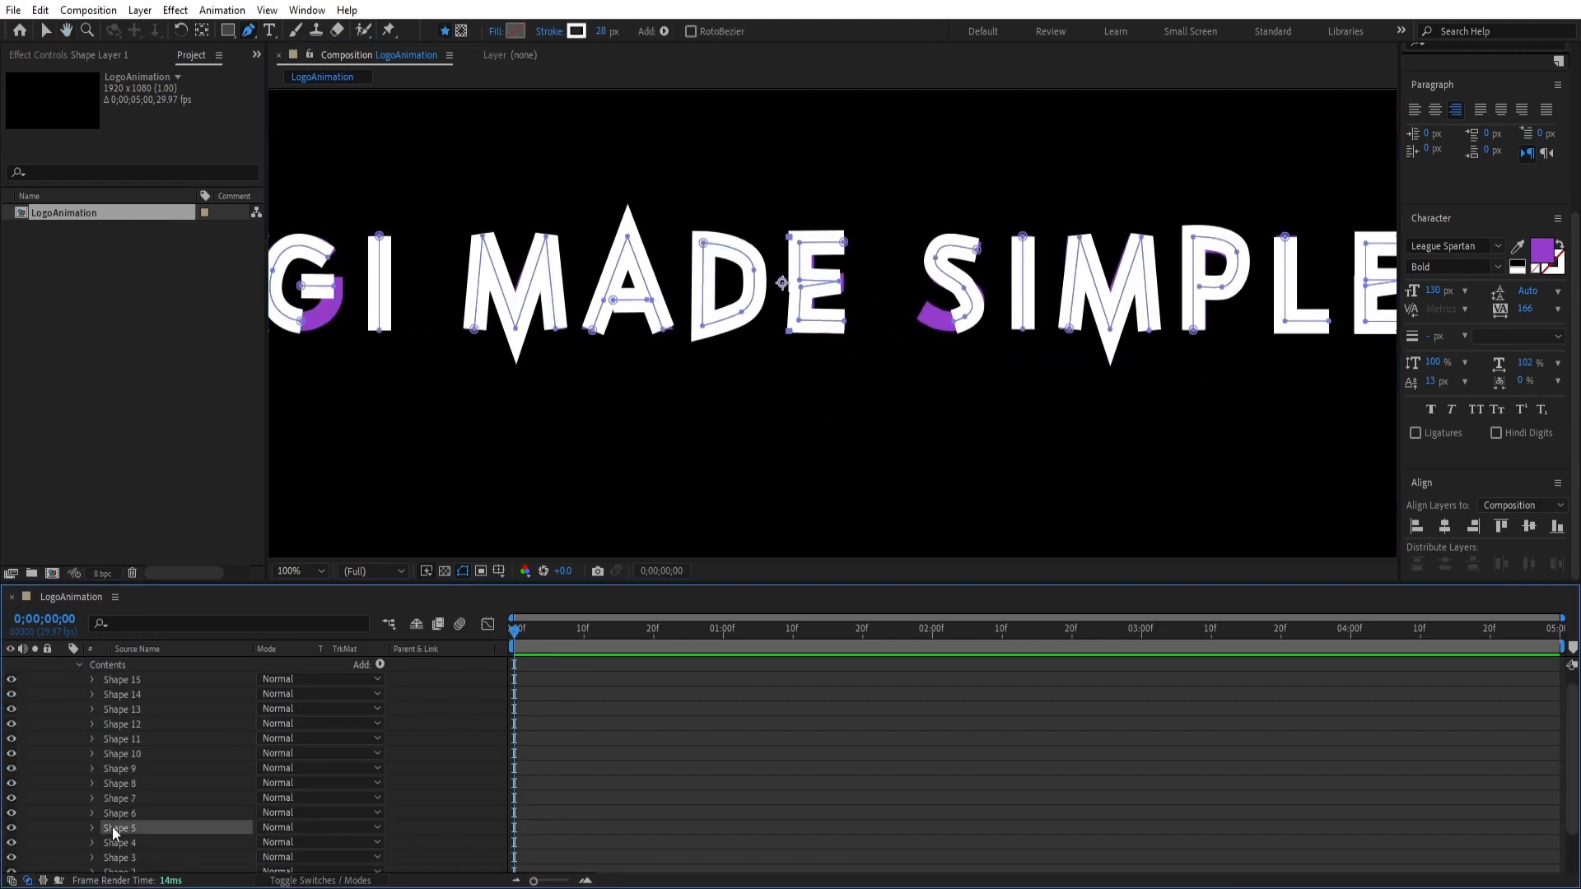
click(120, 813)
click(126, 784)
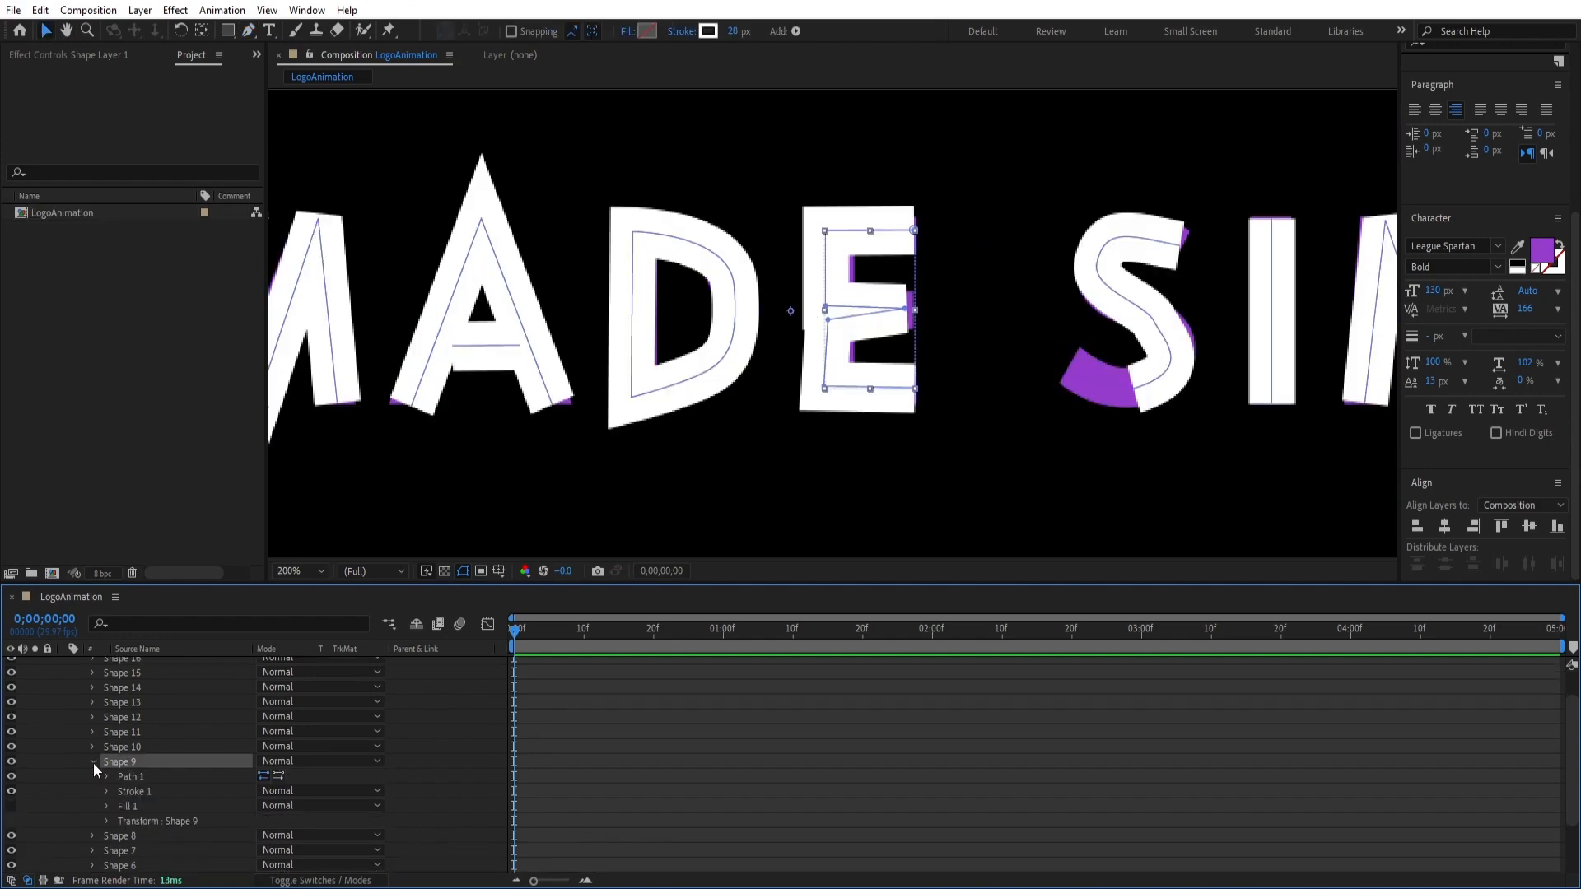
Reshape the E path of MADE by moving its upper and middle arm points outward to cover the purple letter
click(105, 777)
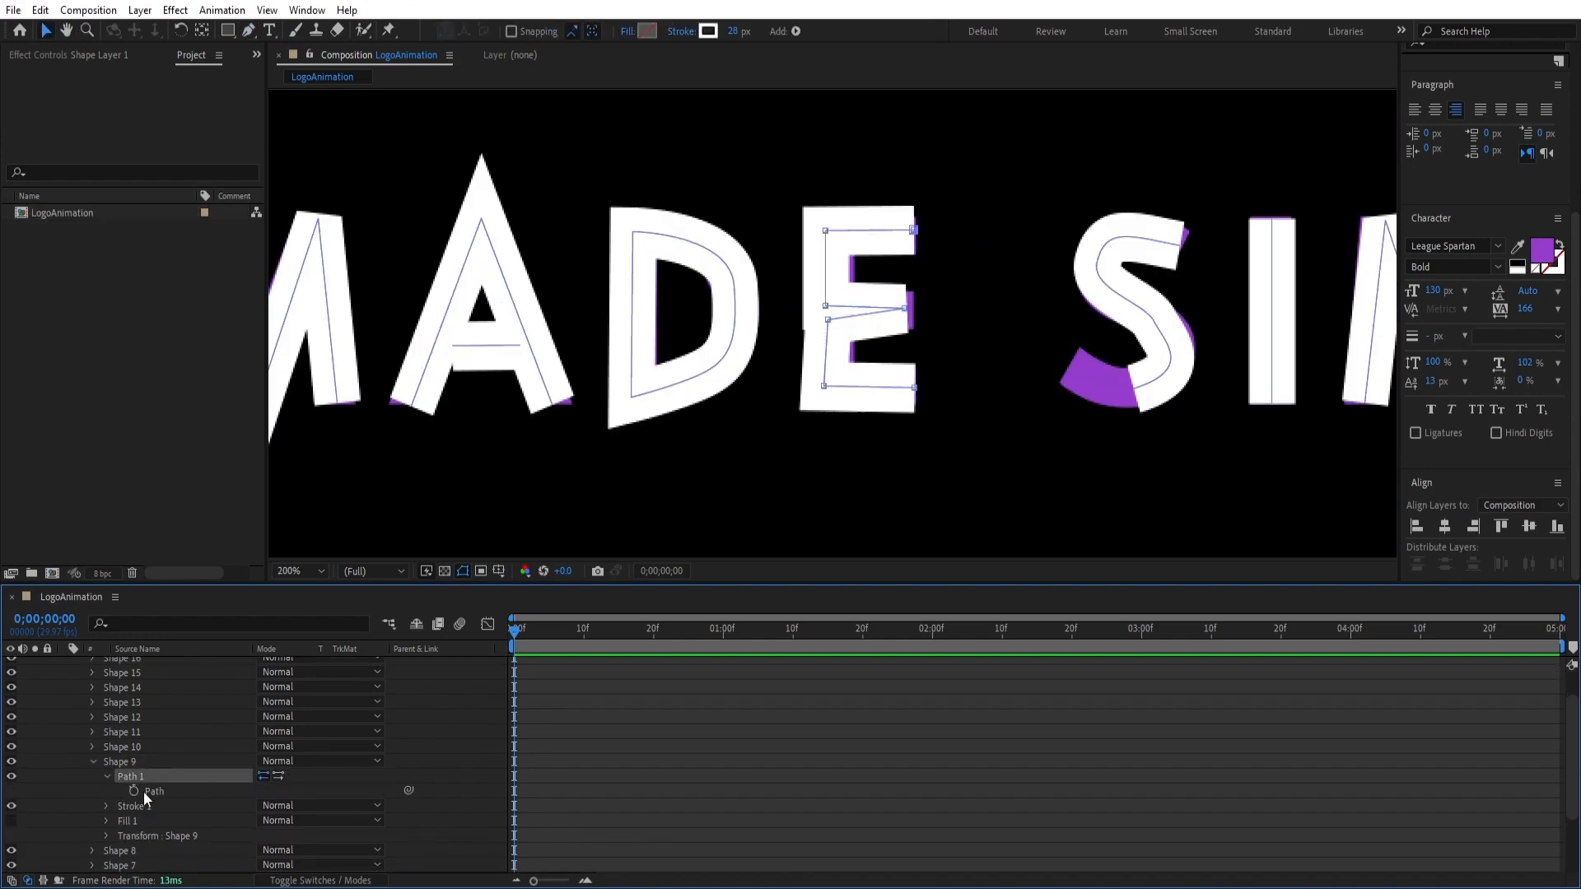
click(153, 792)
click(917, 233)
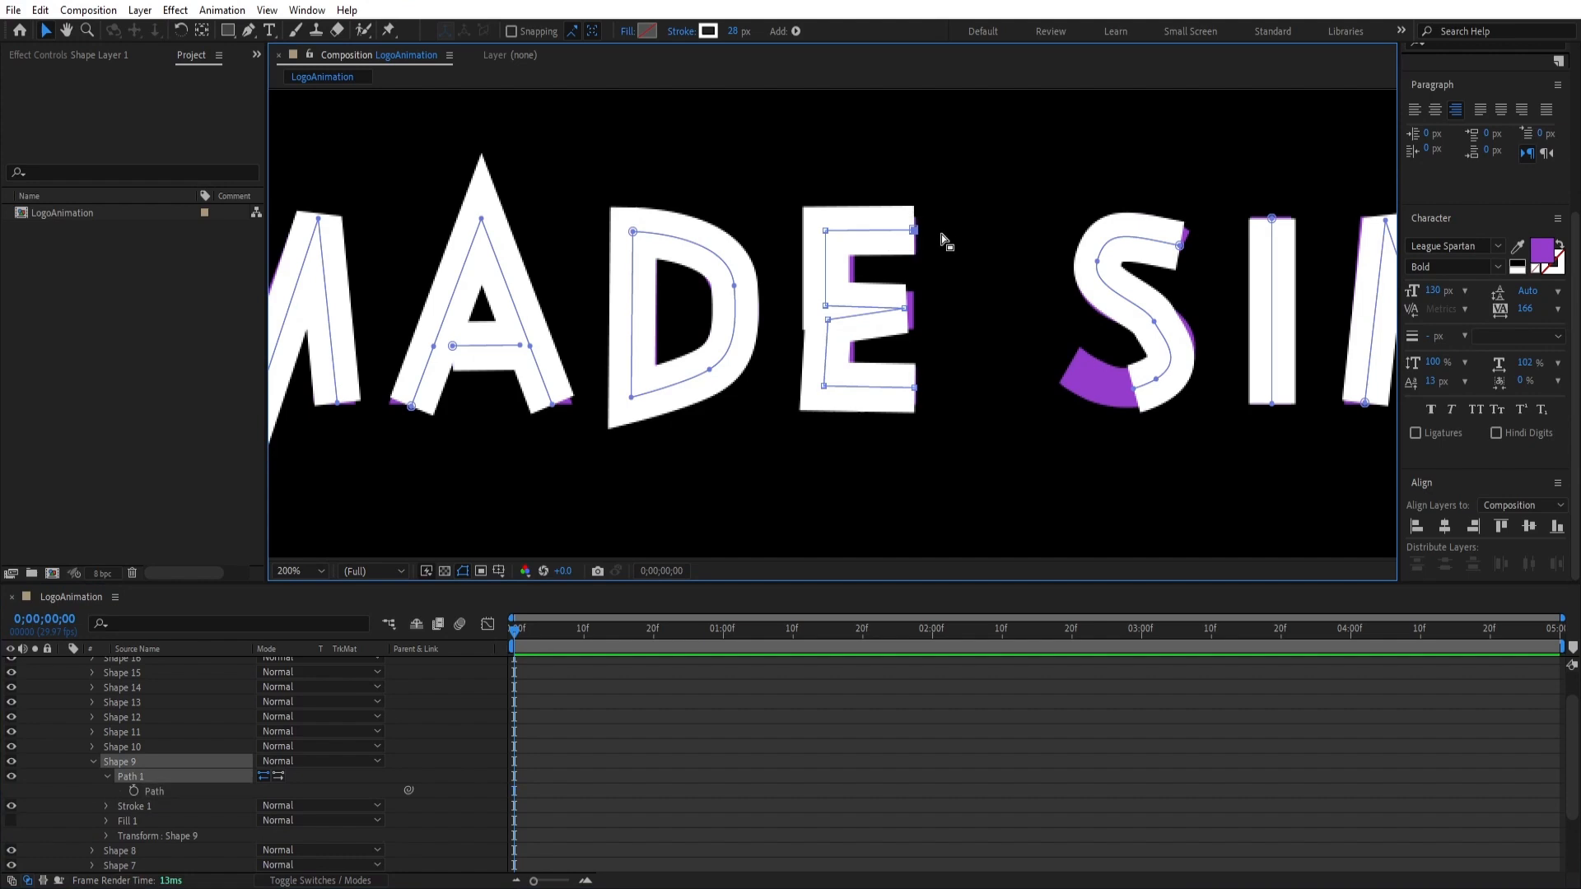
drag(916, 232, 933, 237)
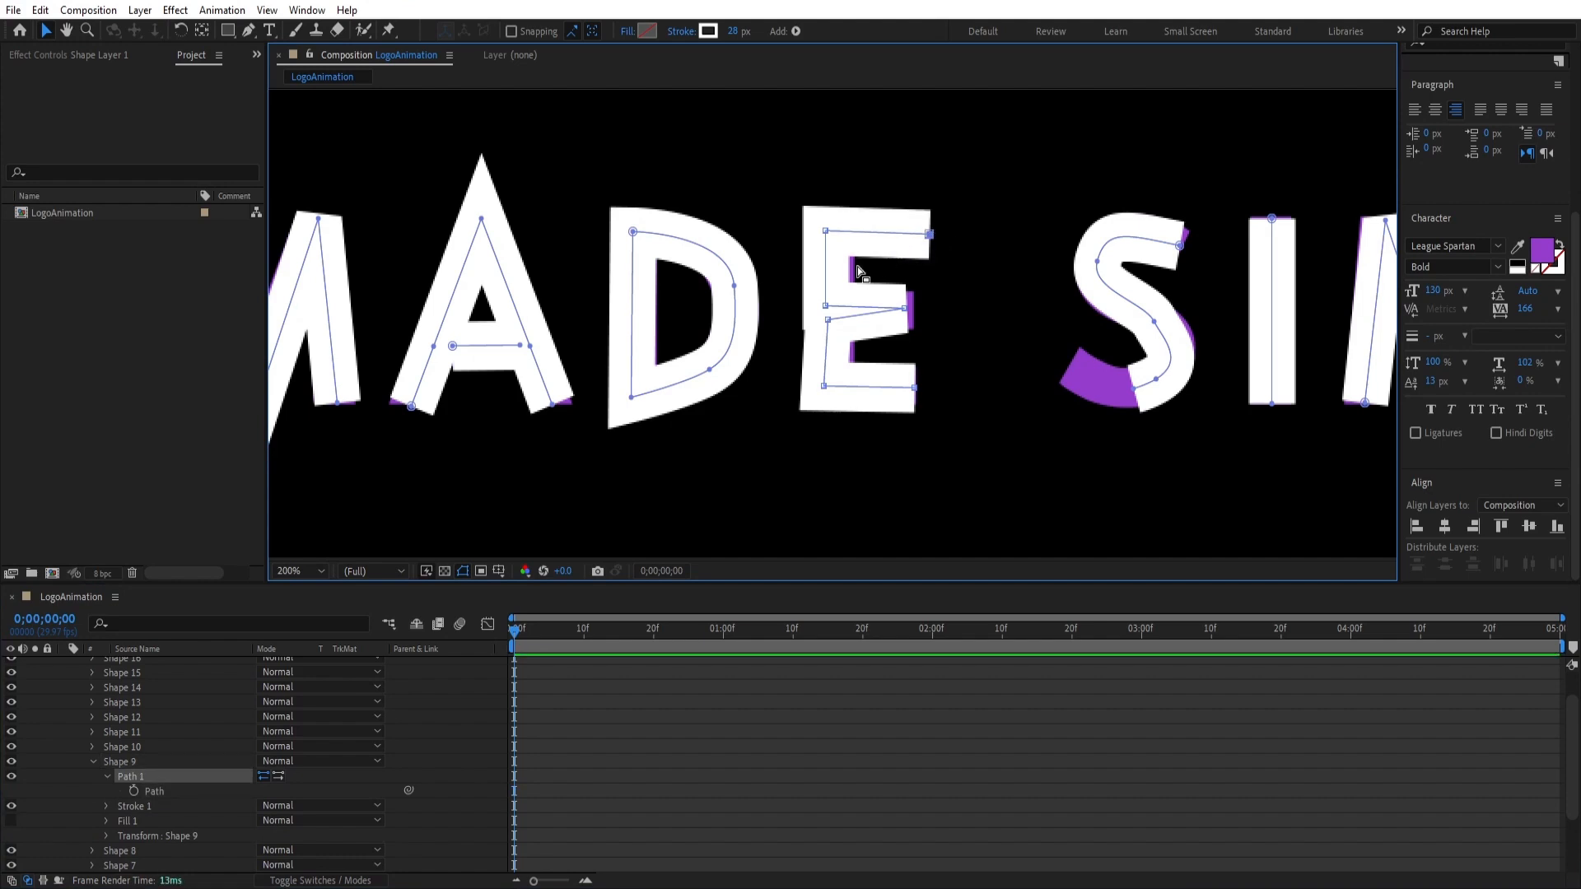
drag(829, 274, 913, 310)
drag(827, 359, 832, 360)
scroll(1052, 395, right, 5)
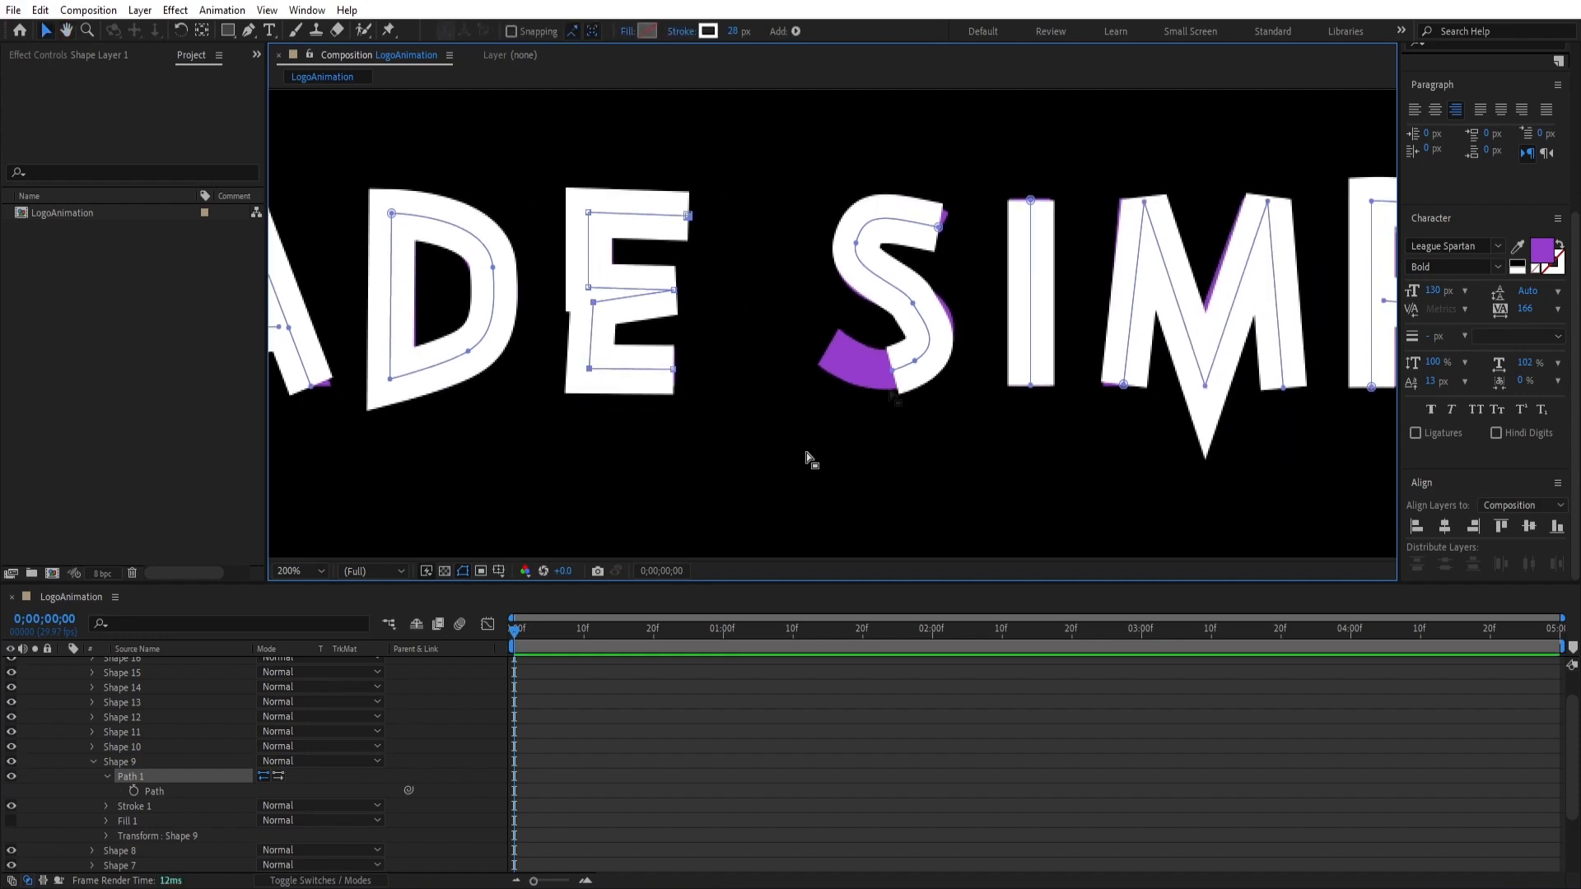
click(121, 749)
drag(879, 338, 901, 370)
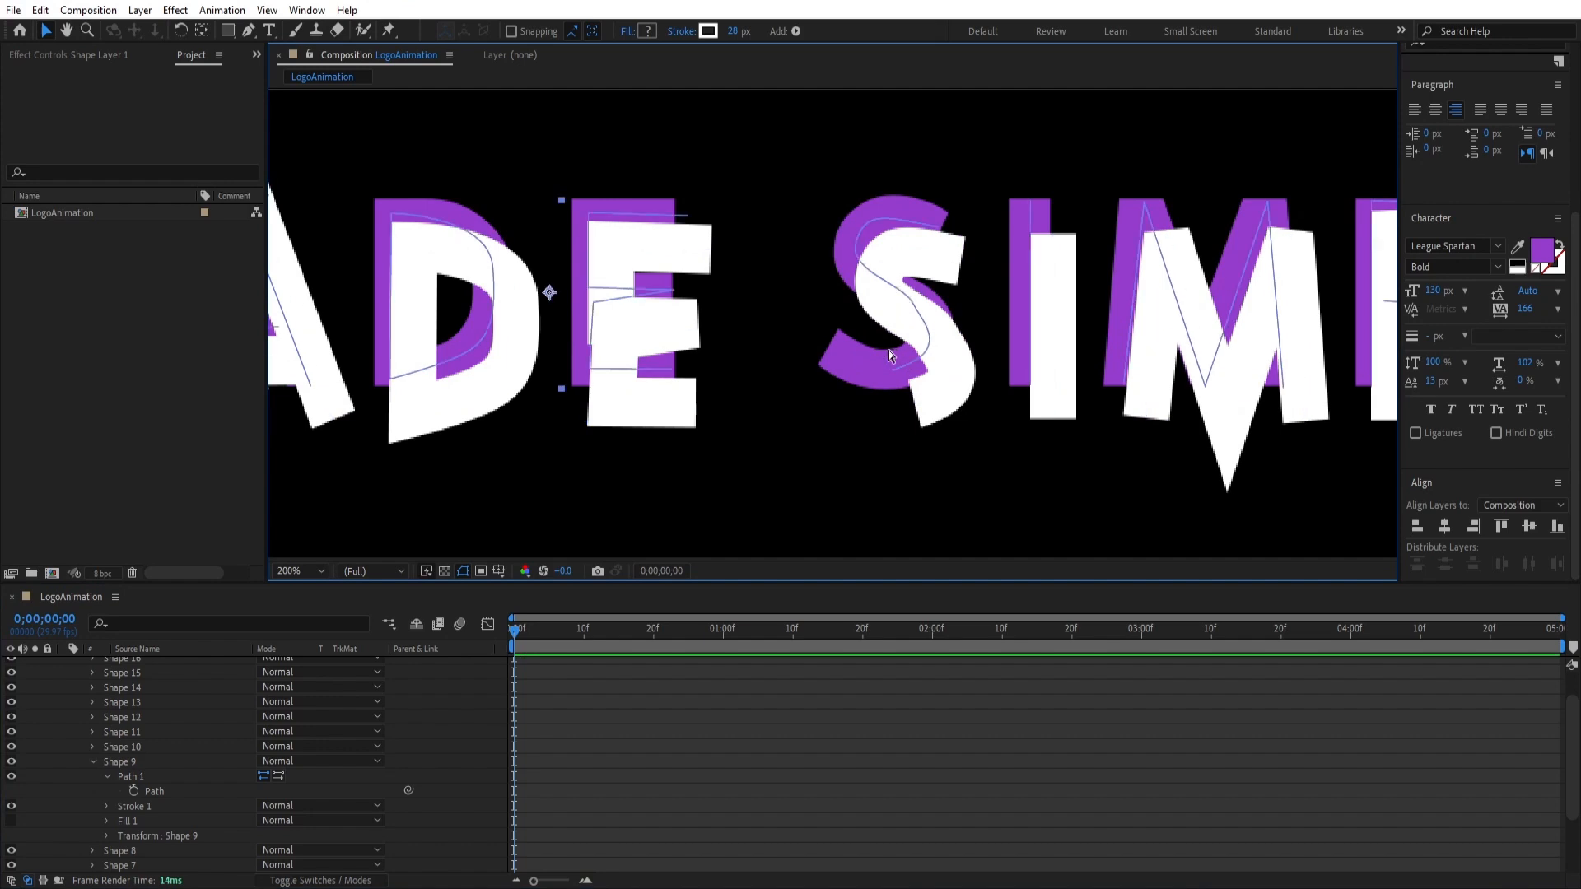
key(ctrl+z)
Reshape the S path in Shape 10, extending its lower end and adjusting its curves and upper end to cover the purple letter
click(120, 746)
click(93, 747)
click(107, 762)
click(154, 776)
click(893, 371)
drag(894, 370, 822, 354)
drag(909, 364, 945, 345)
drag(914, 361, 919, 360)
drag(914, 304, 931, 319)
drag(938, 227, 996, 248)
drag(996, 250, 715, 303)
Adjust the M path of SIMPLE in Shape 12 by raising its two upper points and its middle point
double_click(750, 253)
drag(866, 358, 785, 346)
click(125, 719)
click(93, 719)
click(107, 732)
click(156, 747)
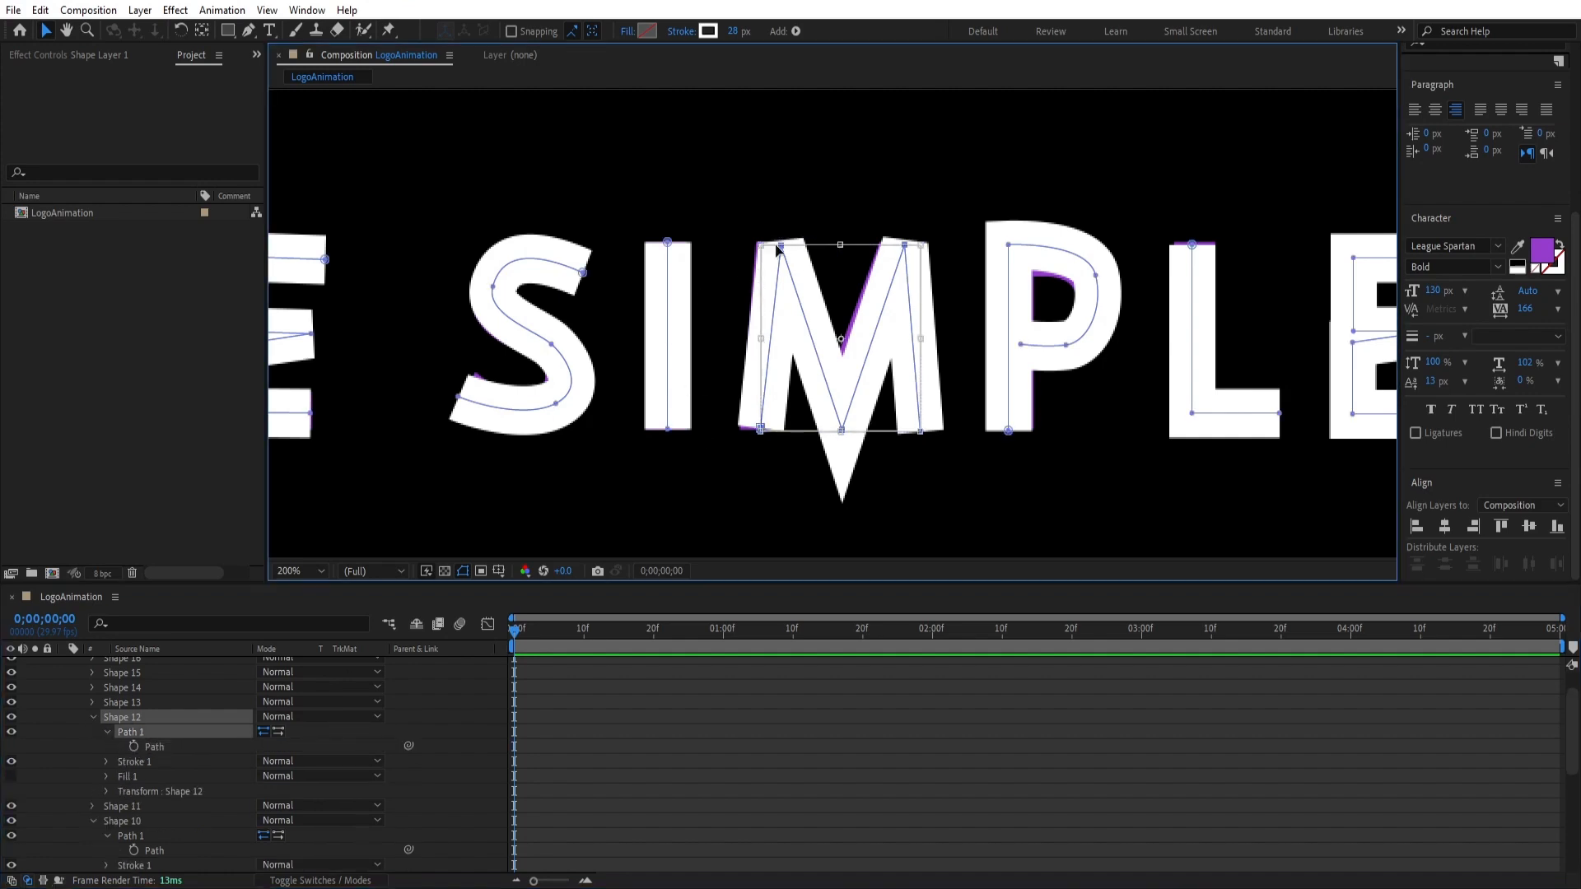
drag(780, 245, 776, 240)
drag(905, 245, 901, 239)
drag(842, 429, 761, 433)
Adjust the P path in Shape 13 by repositioning its points and bending the lower curve of its bowl
drag(1037, 392, 817, 376)
click(93, 703)
click(111, 719)
click(107, 719)
click(161, 733)
drag(789, 229, 788, 234)
click(823, 343)
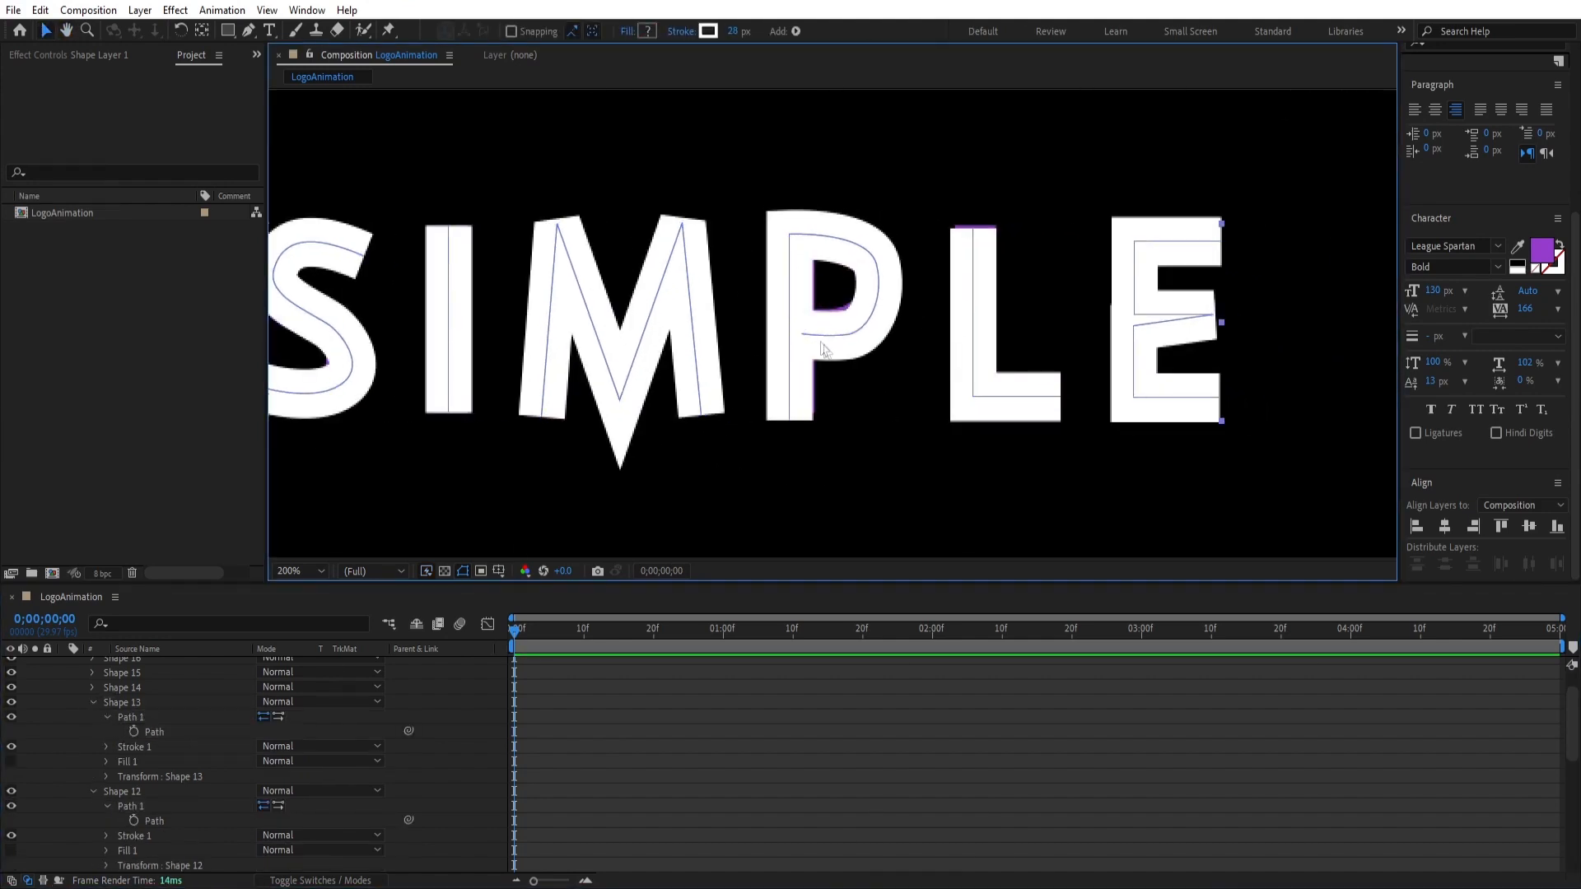
click(140, 733)
click(849, 335)
drag(847, 335, 881, 309)
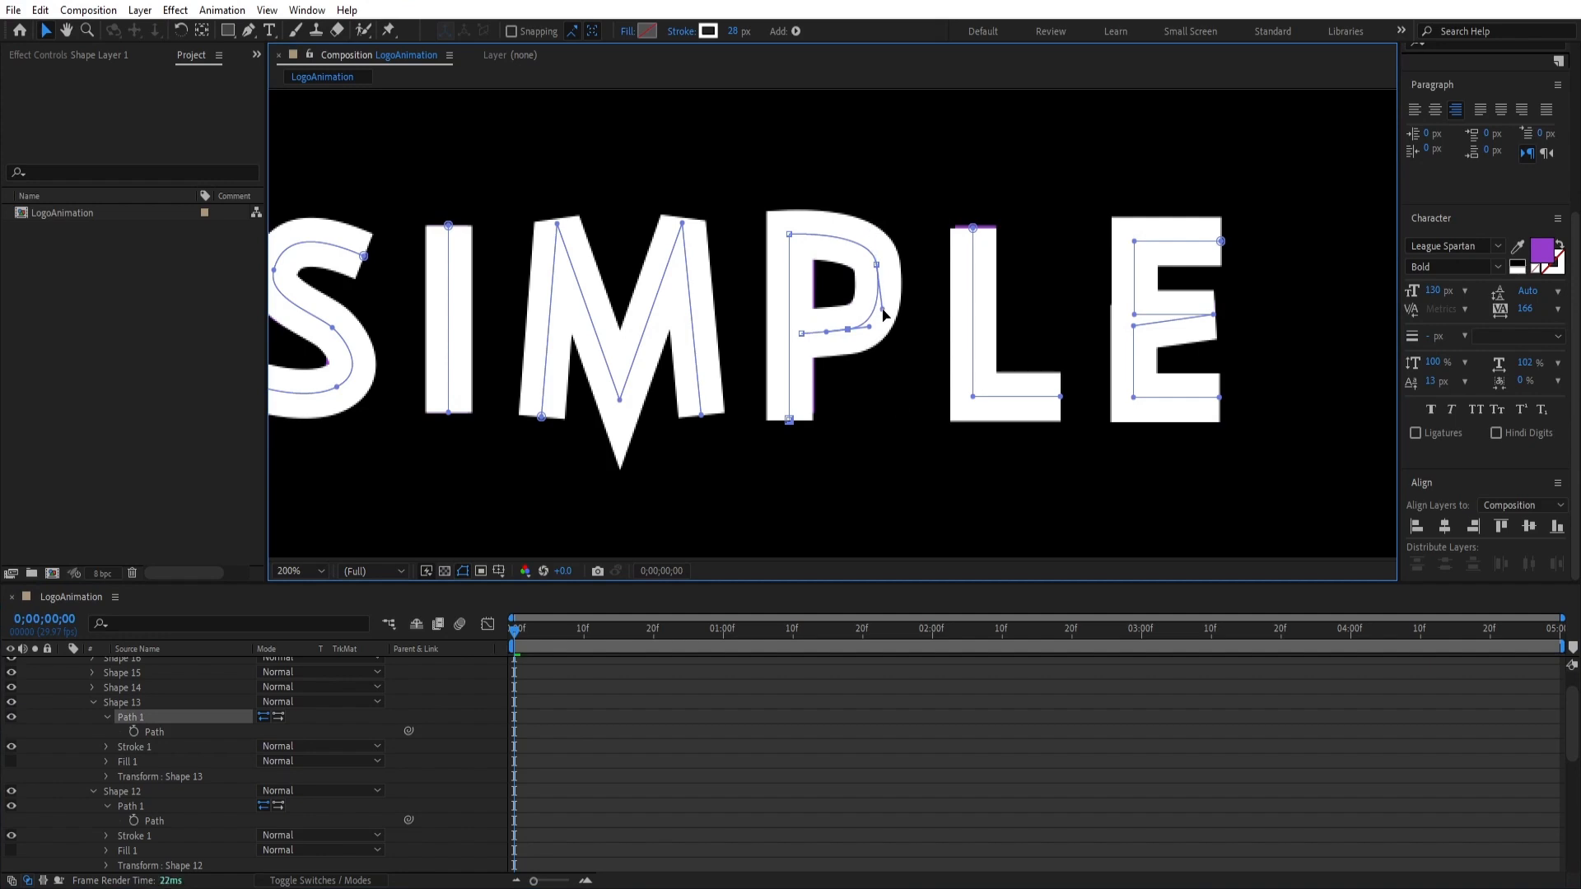
Move the whole L path in Shape 14 slightly upward to cover the top of the purple letter
click(124, 688)
click(93, 688)
click(107, 703)
click(154, 717)
drag(974, 229, 973, 220)
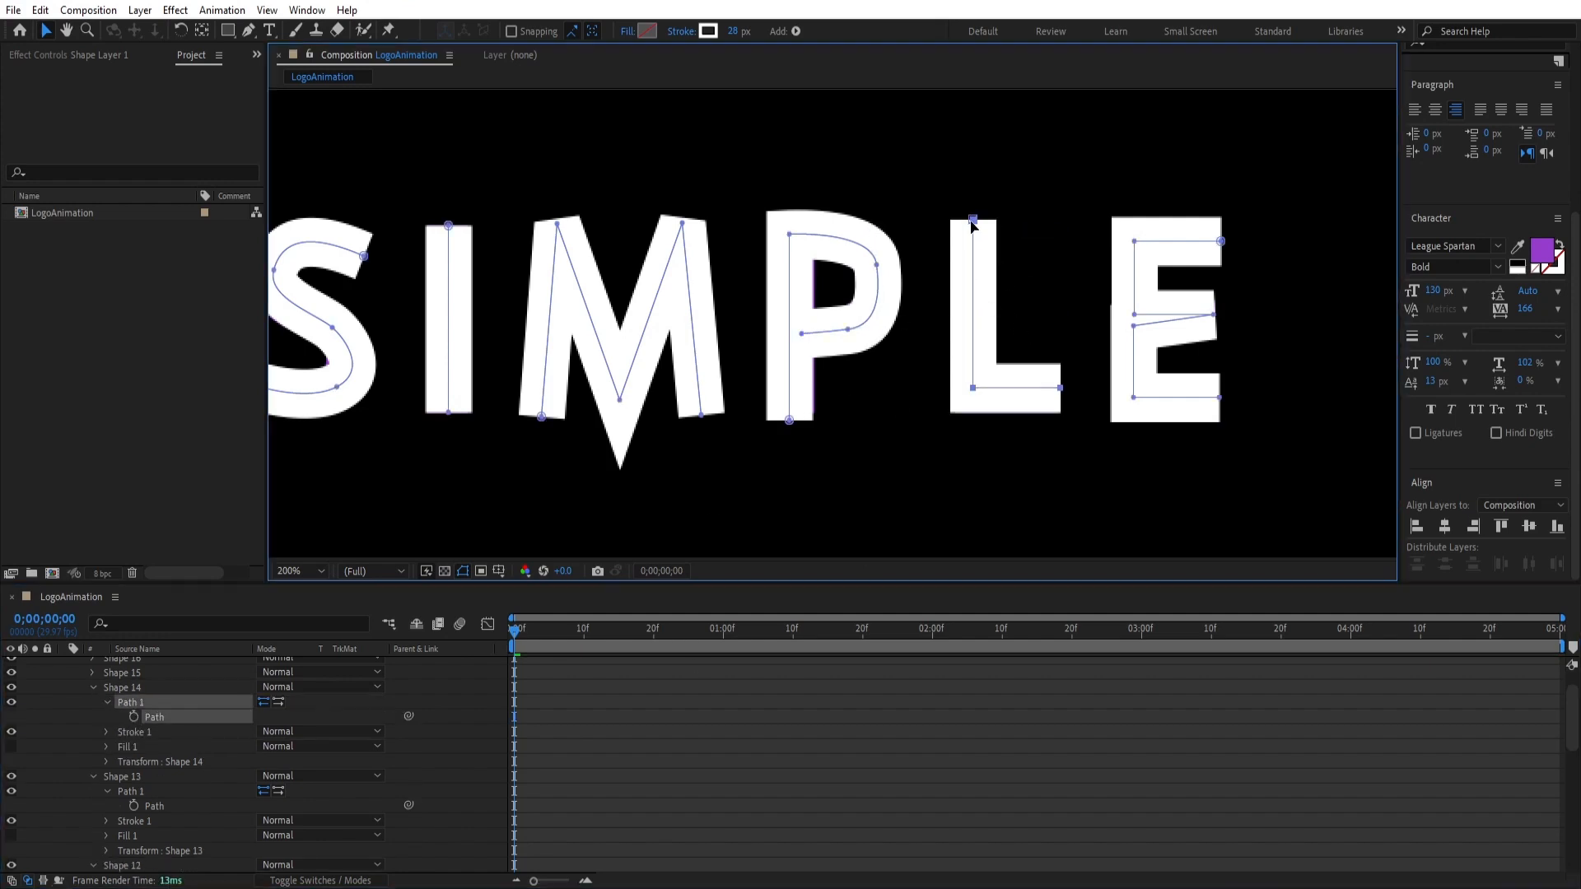
click(956, 371)
Select all letter shape groups from Shape 1 to Shape 16 and expand them
drag(893, 367, 1084, 448)
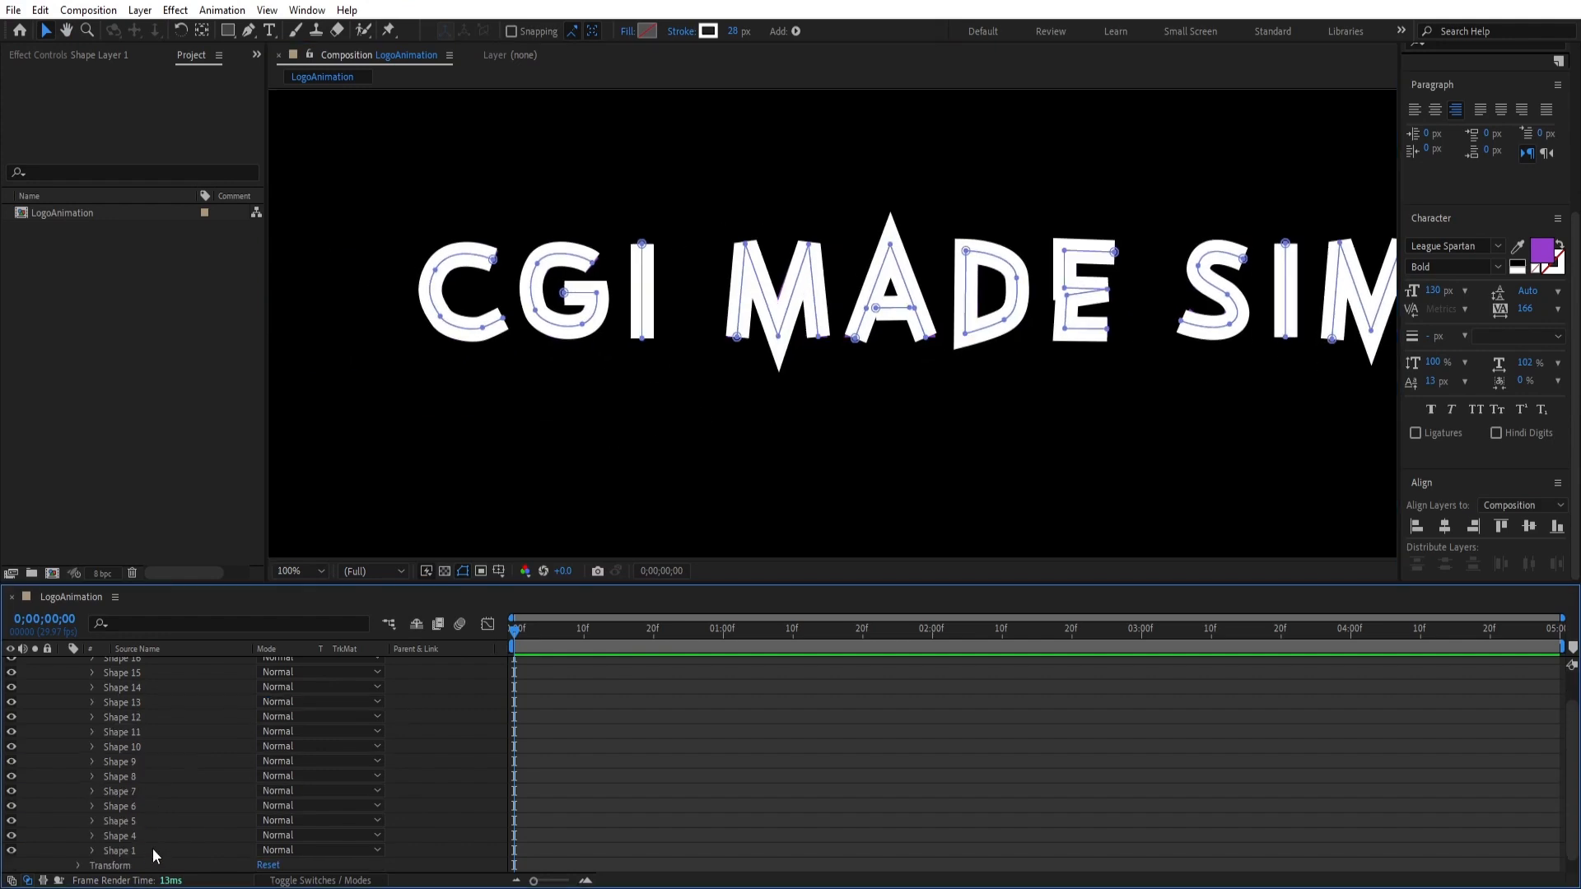
drag(1046, 482, 907, 481)
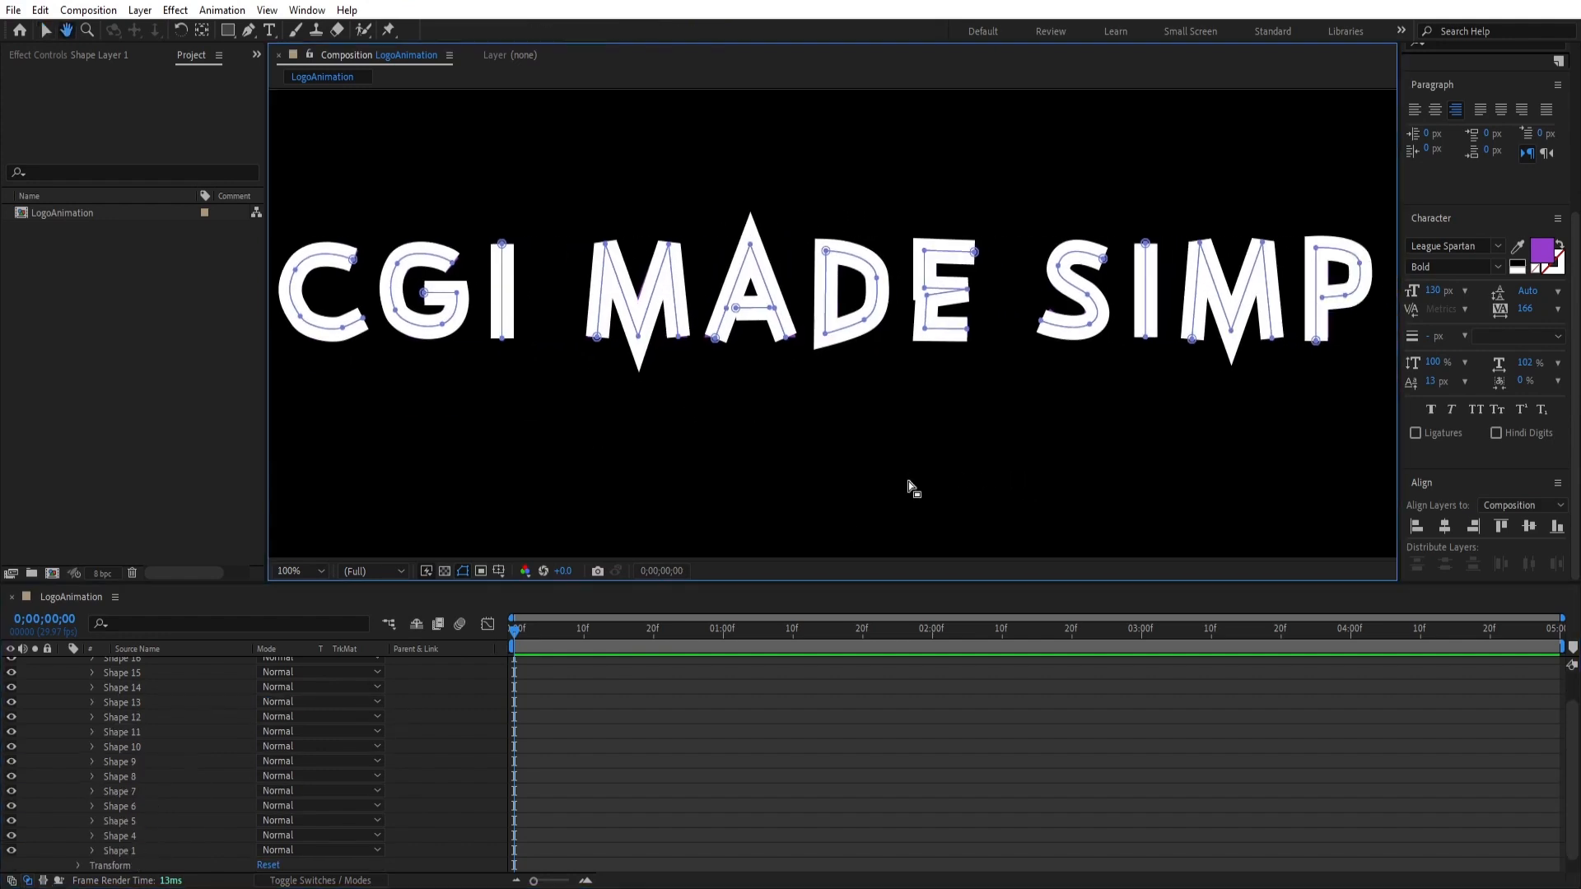
scroll(914, 476, down, 1)
click(140, 858)
scroll(142, 782, up, 2)
shift+click(126, 694)
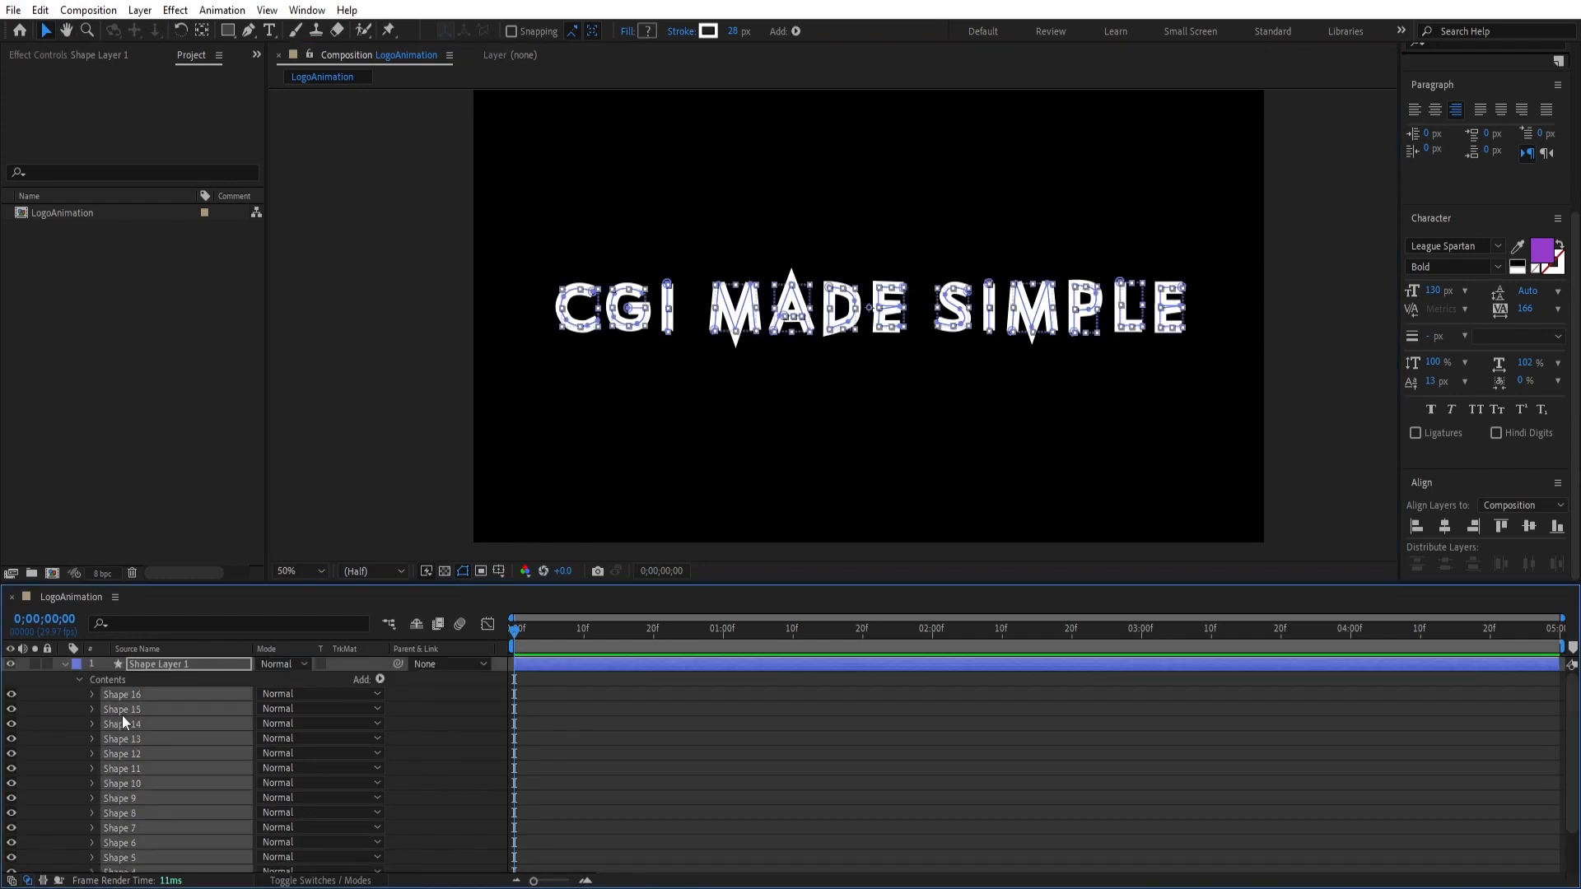
click(92, 695)
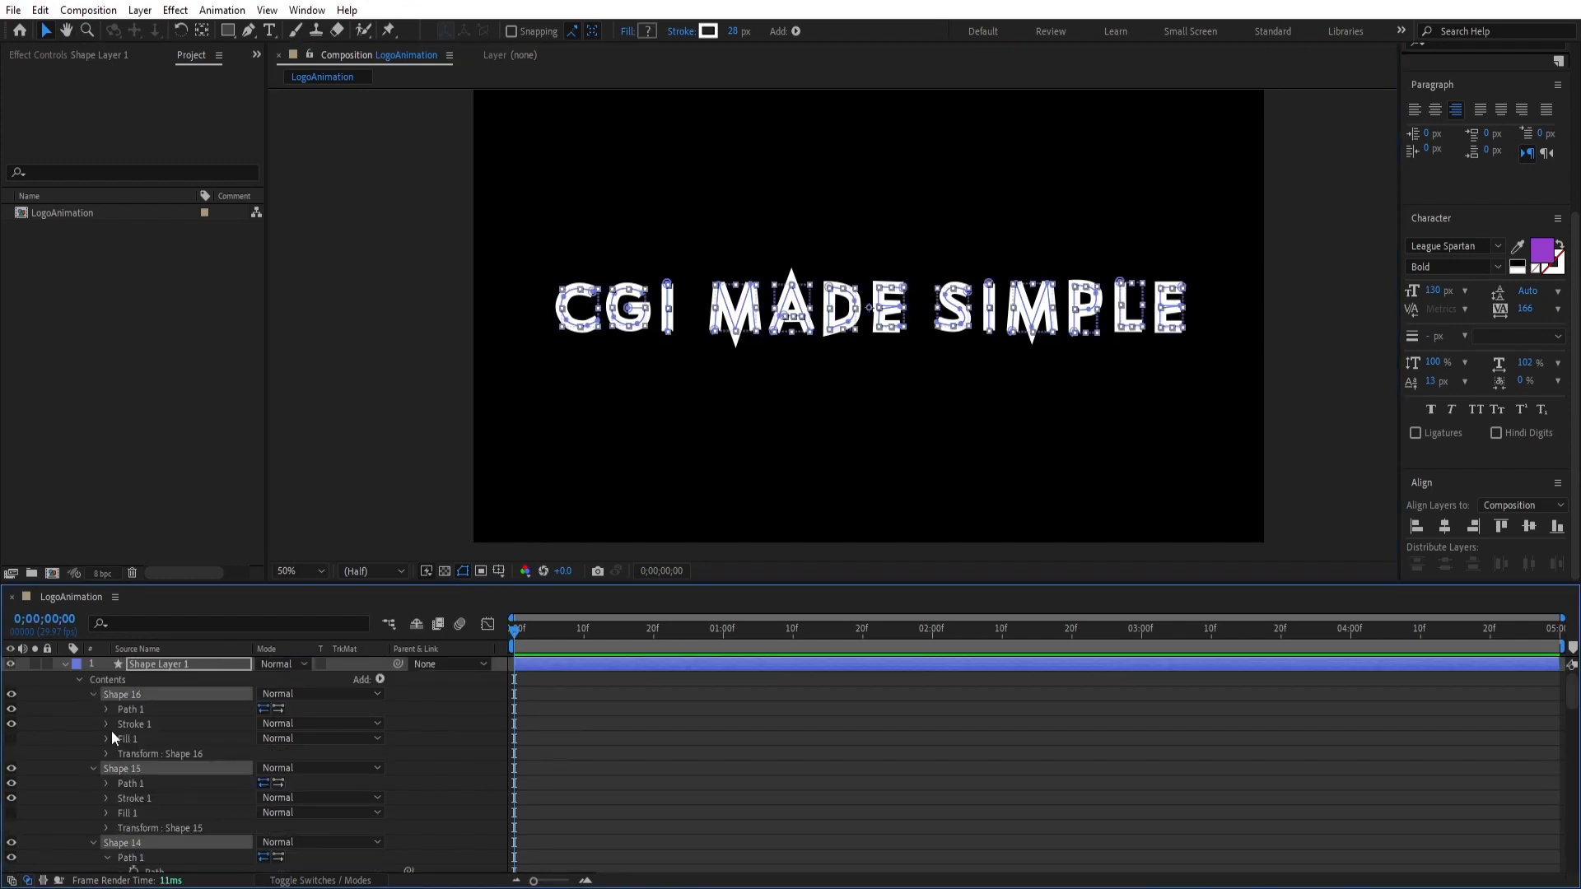
Set the line cap of Shape 16's stroke to Round Cap
click(106, 724)
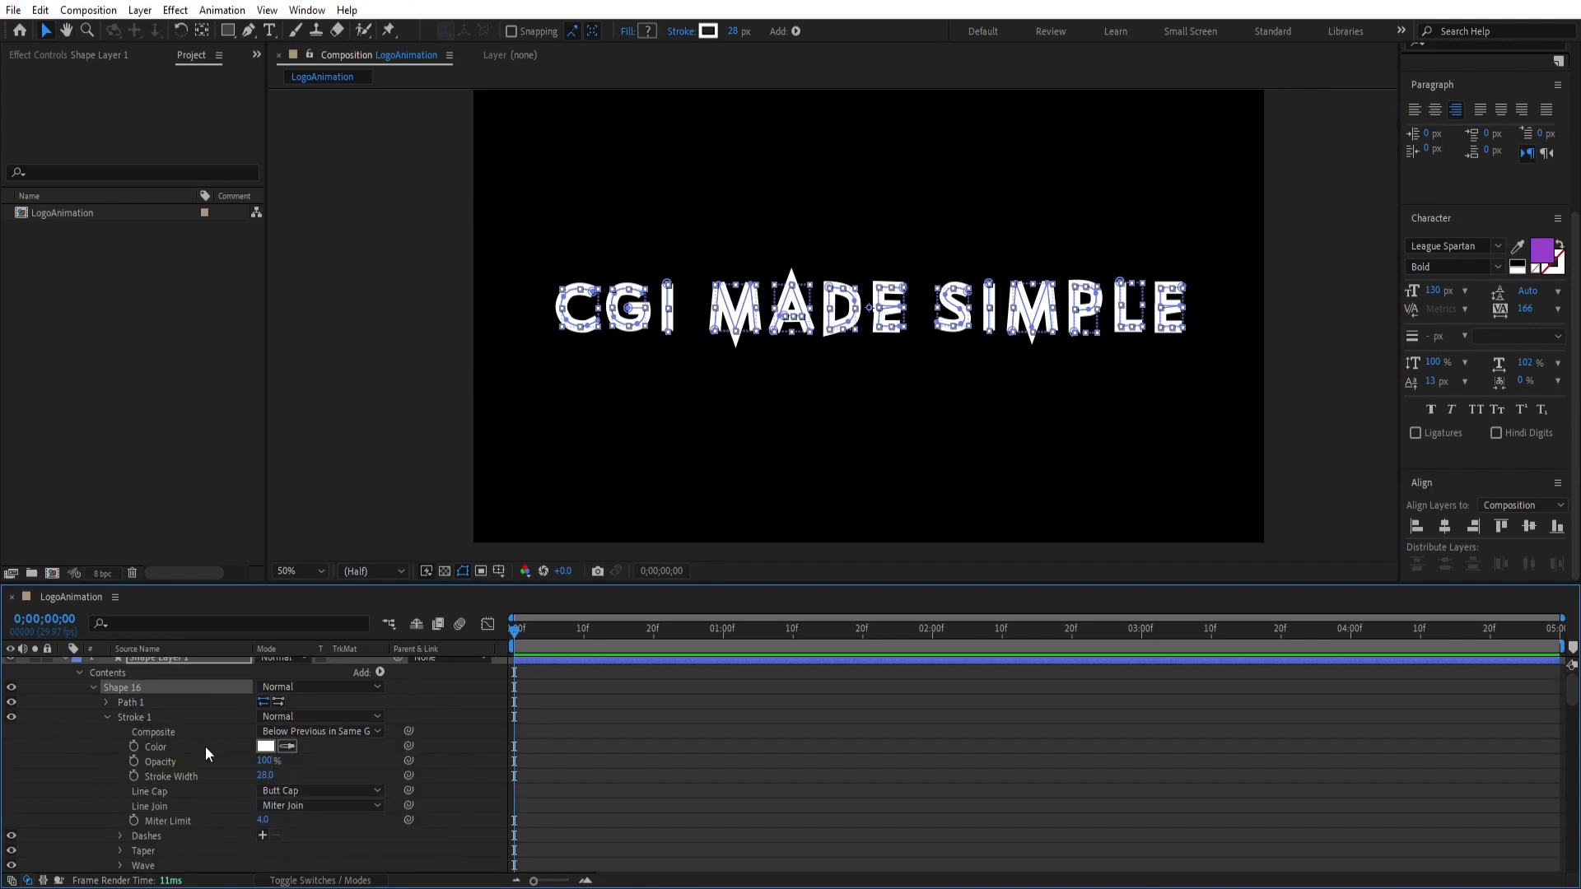
click(284, 792)
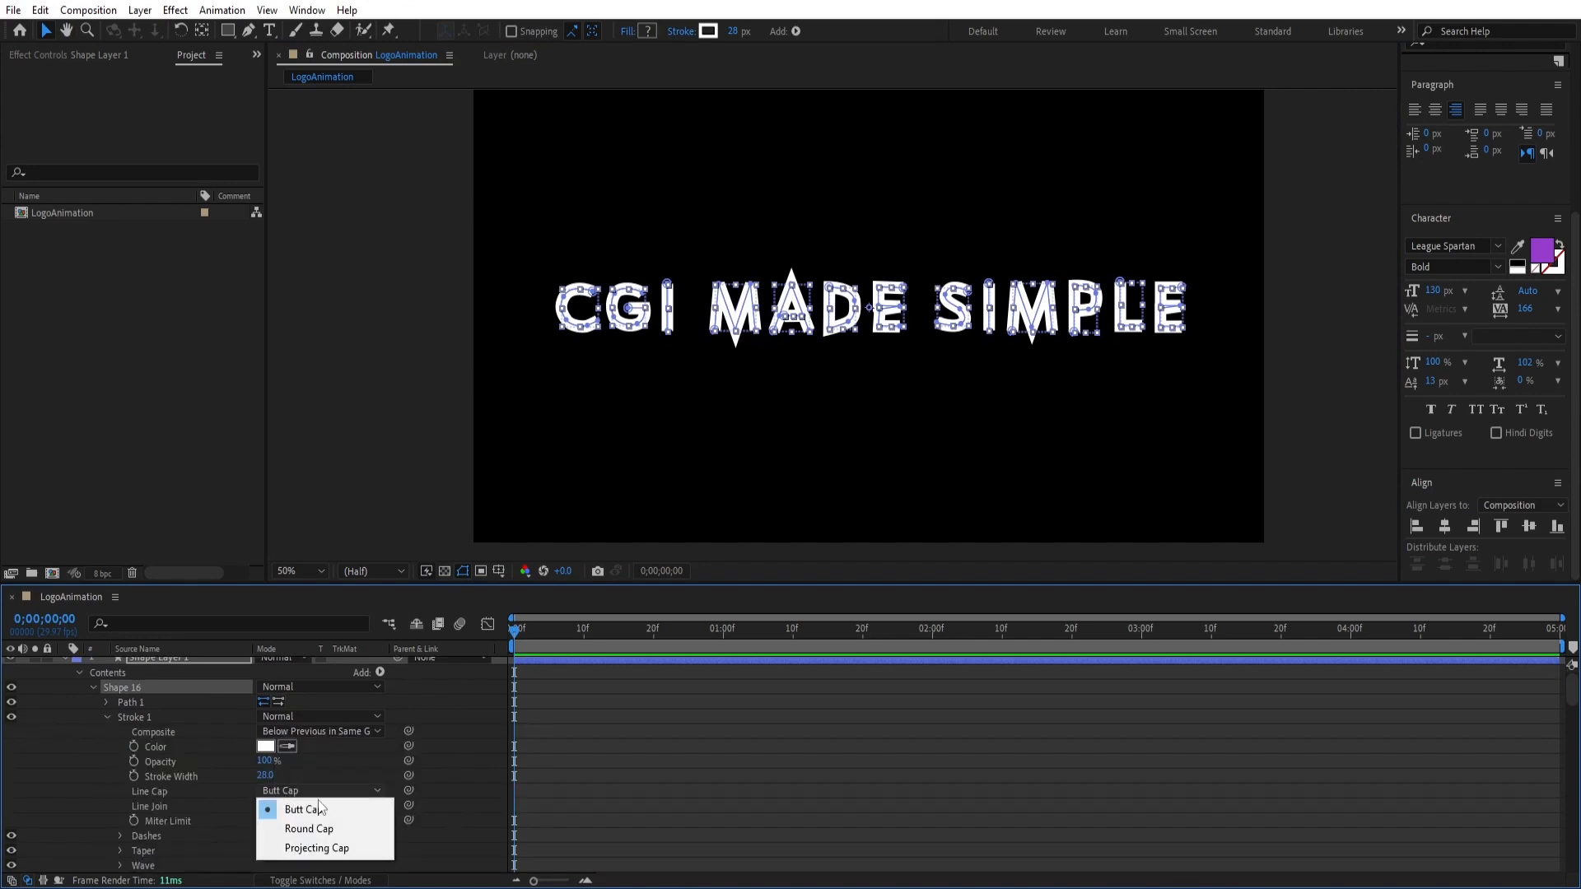
click(344, 826)
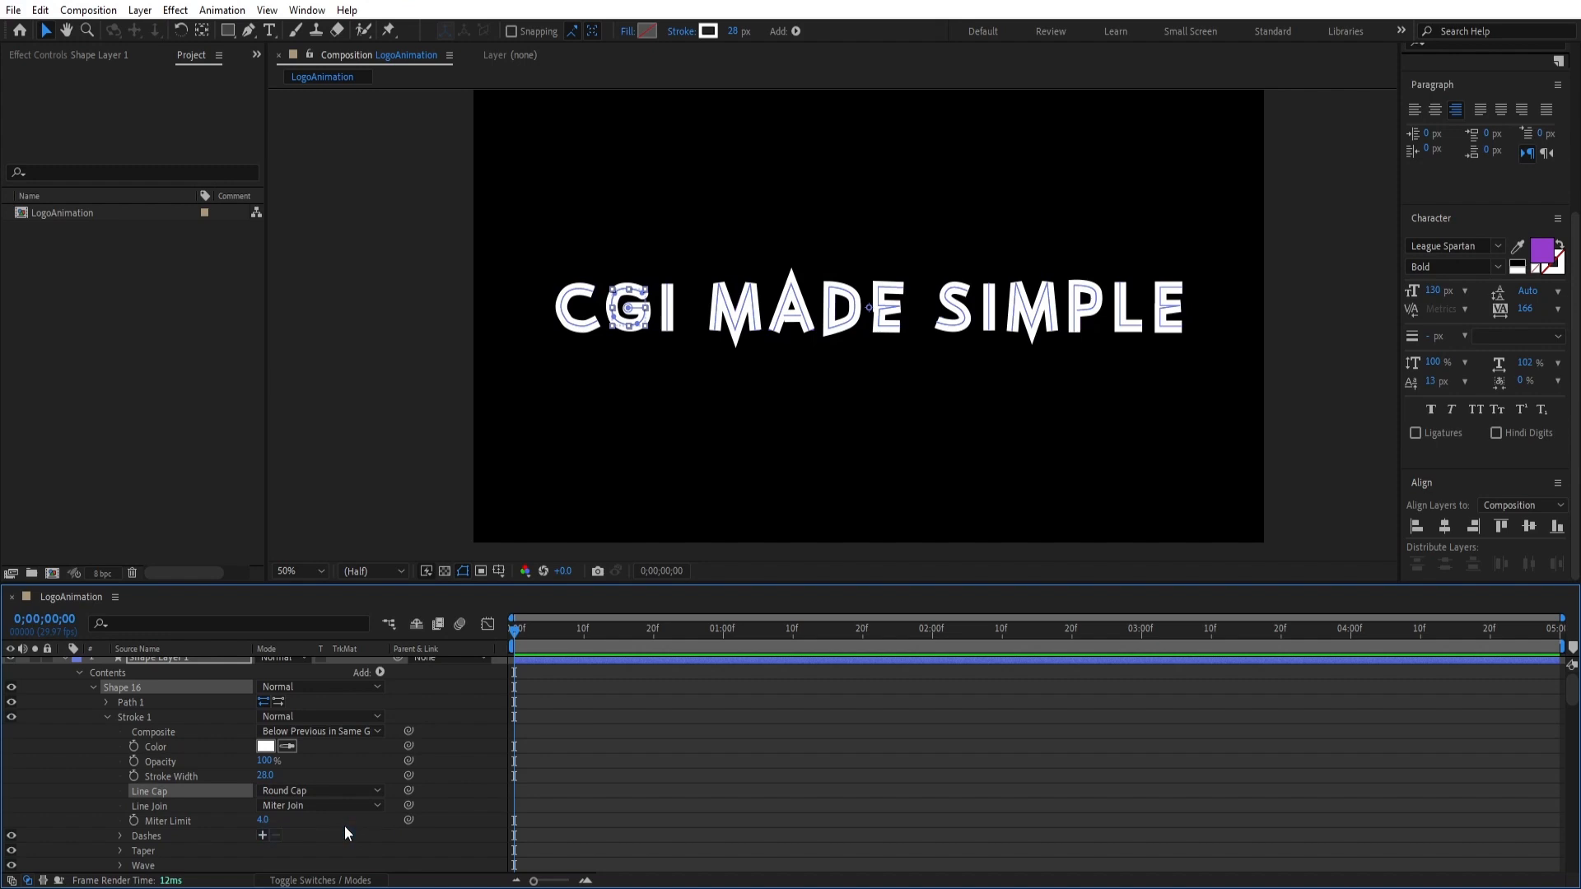
scroll(252, 828, down, 3)
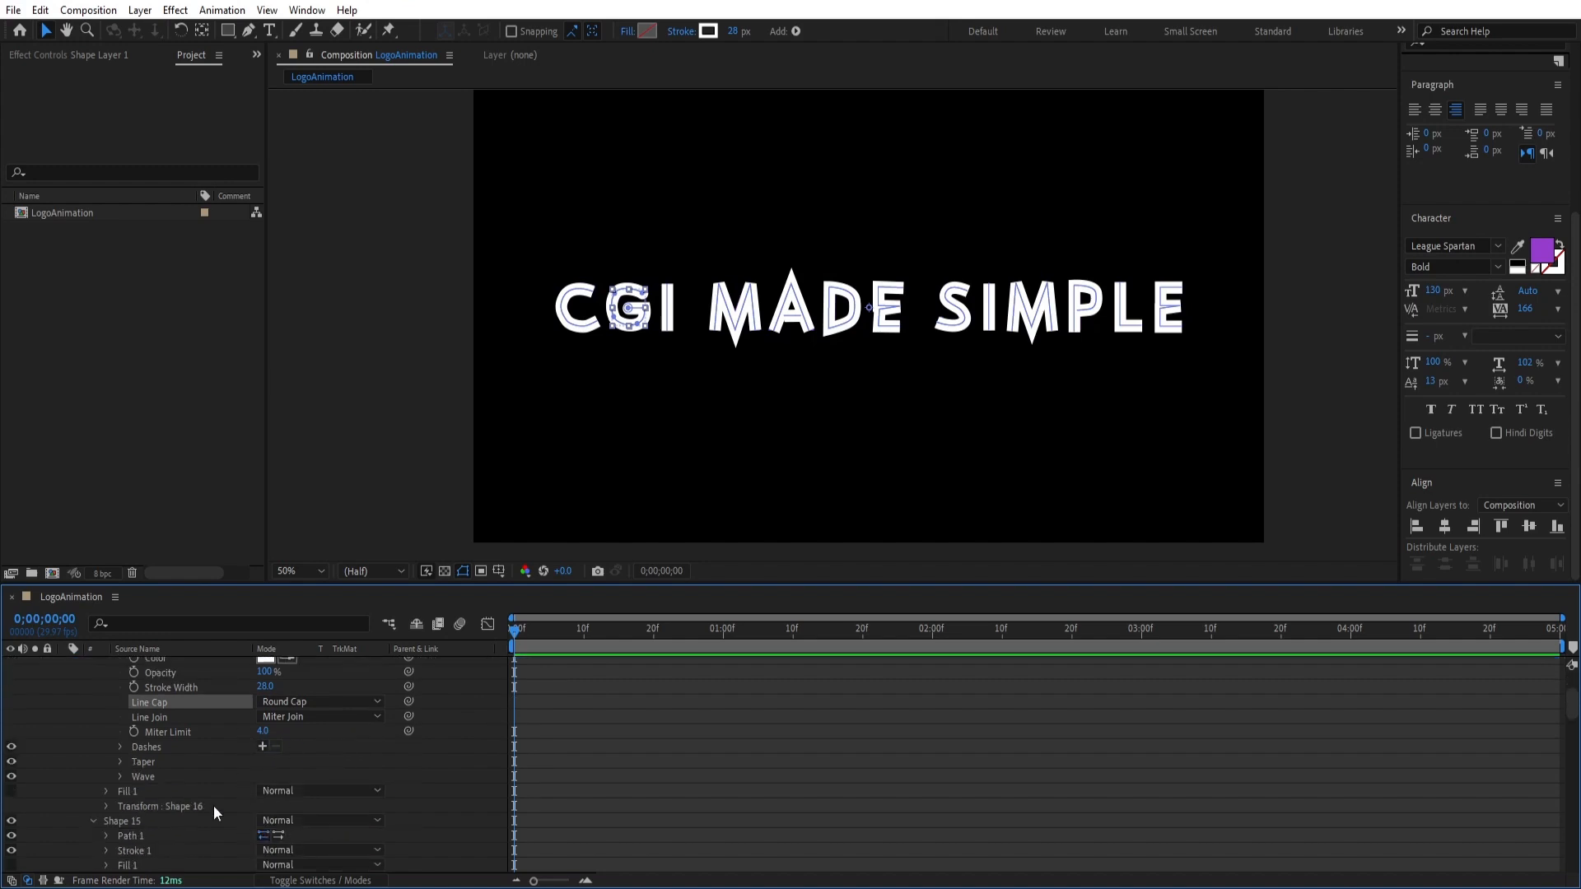
scroll(160, 801, down, 1)
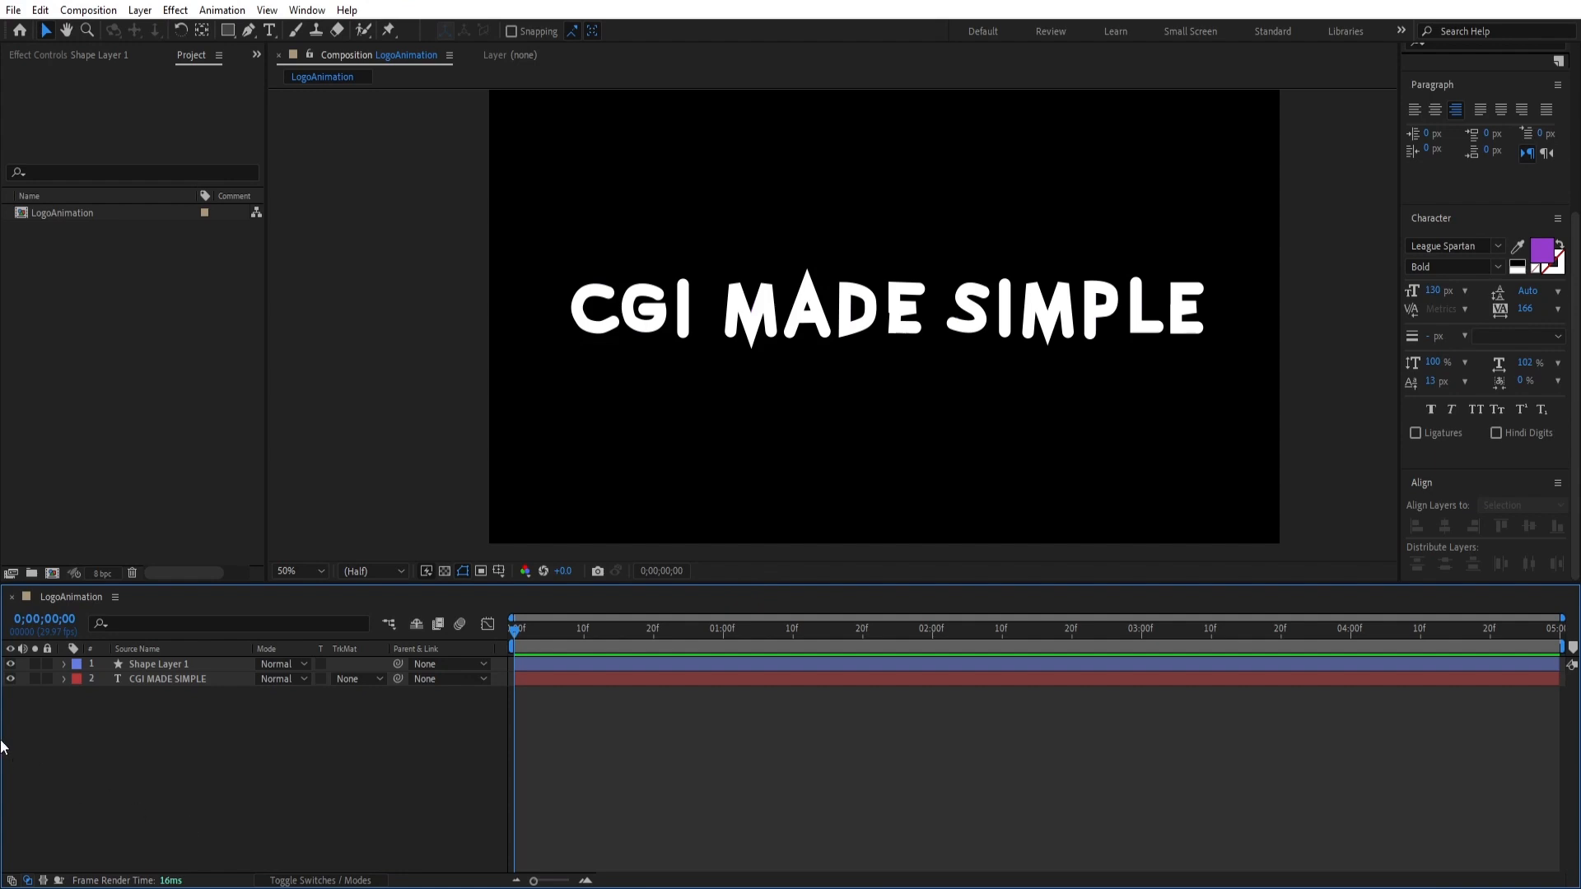
Add Trim Paths to the contents of Shape Layer 1 and expand its properties
click(64, 663)
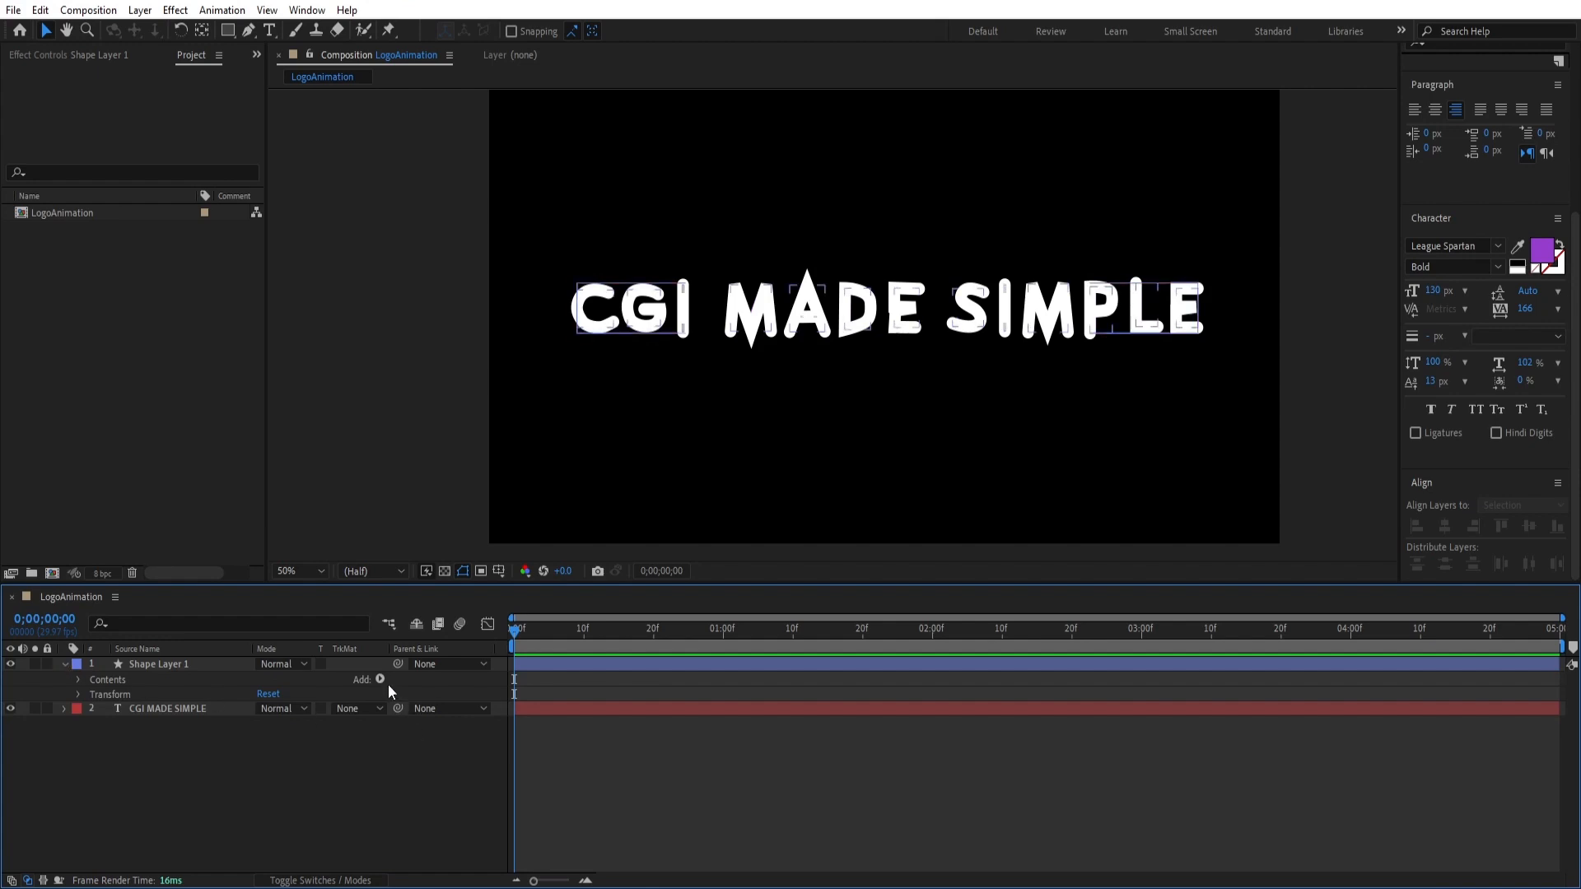
click(108, 680)
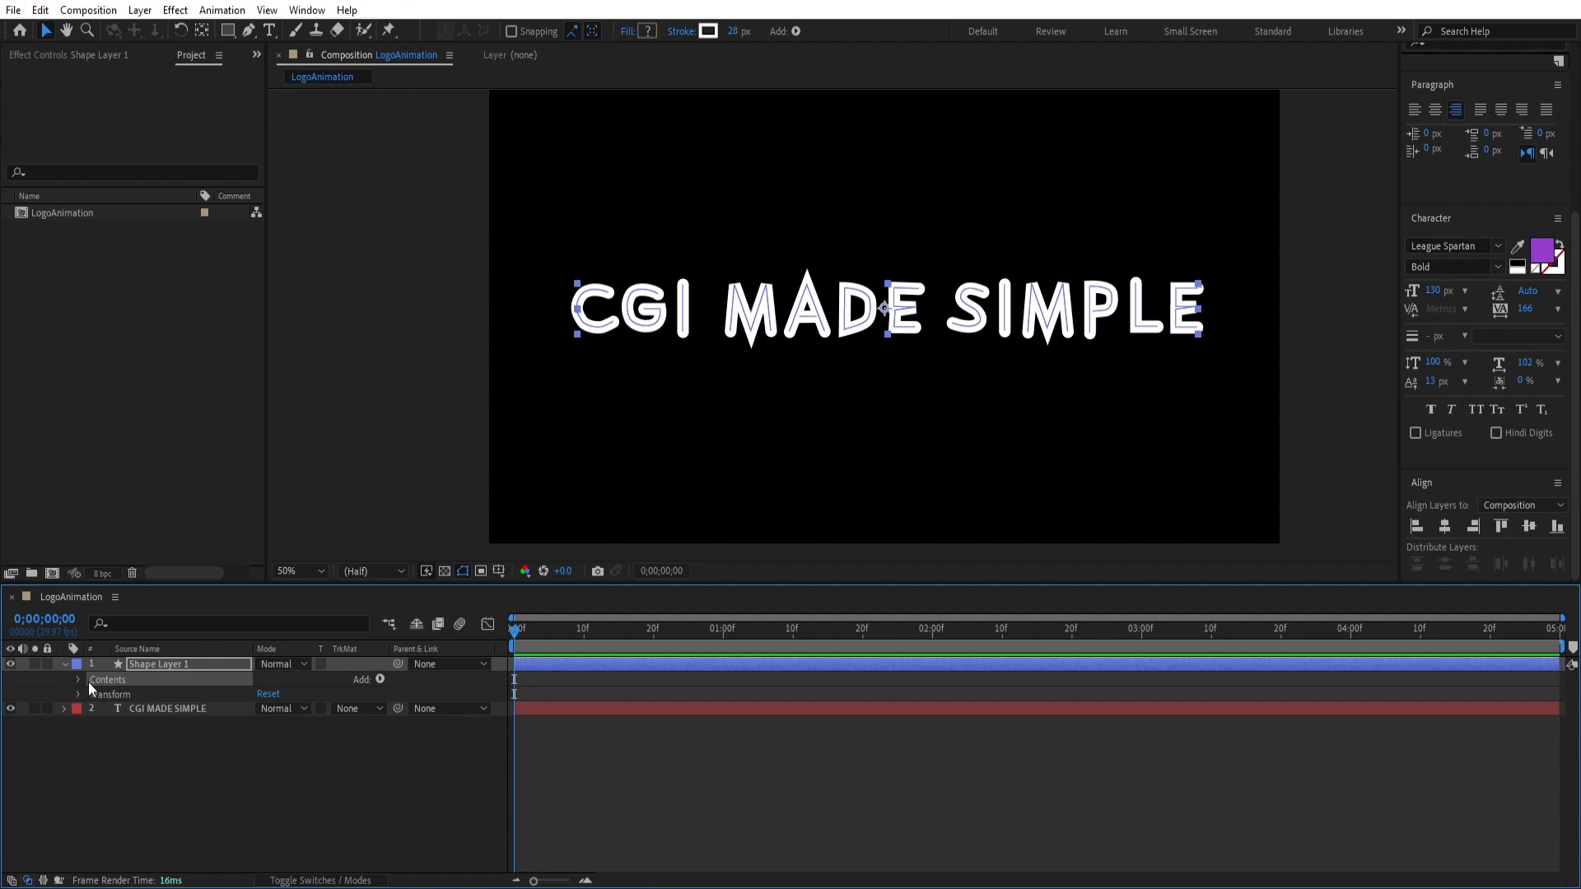
click(379, 681)
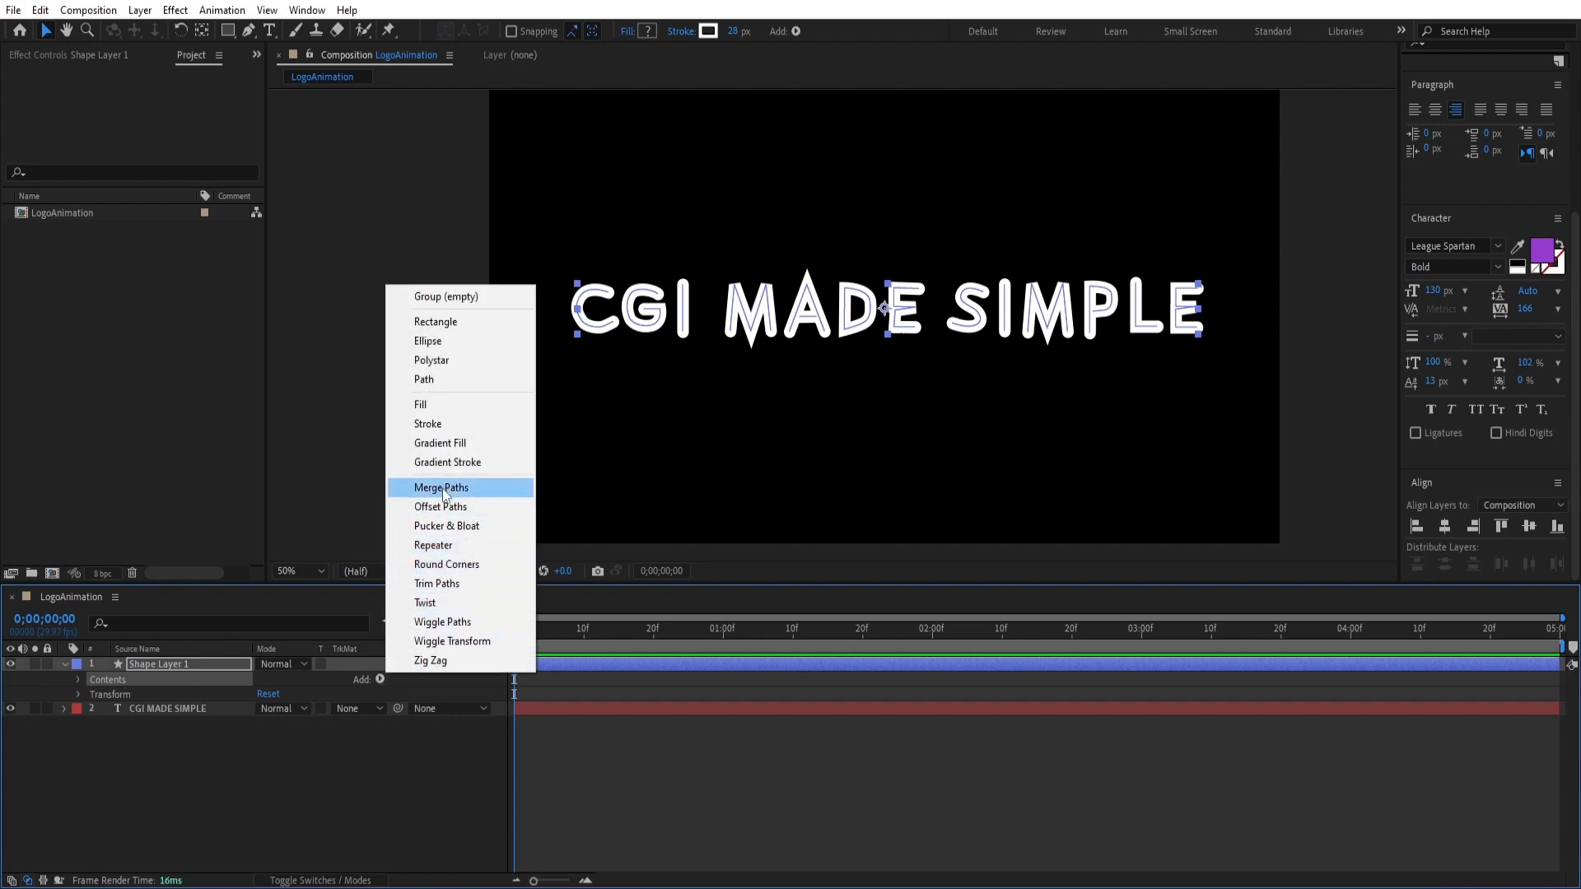
click(437, 584)
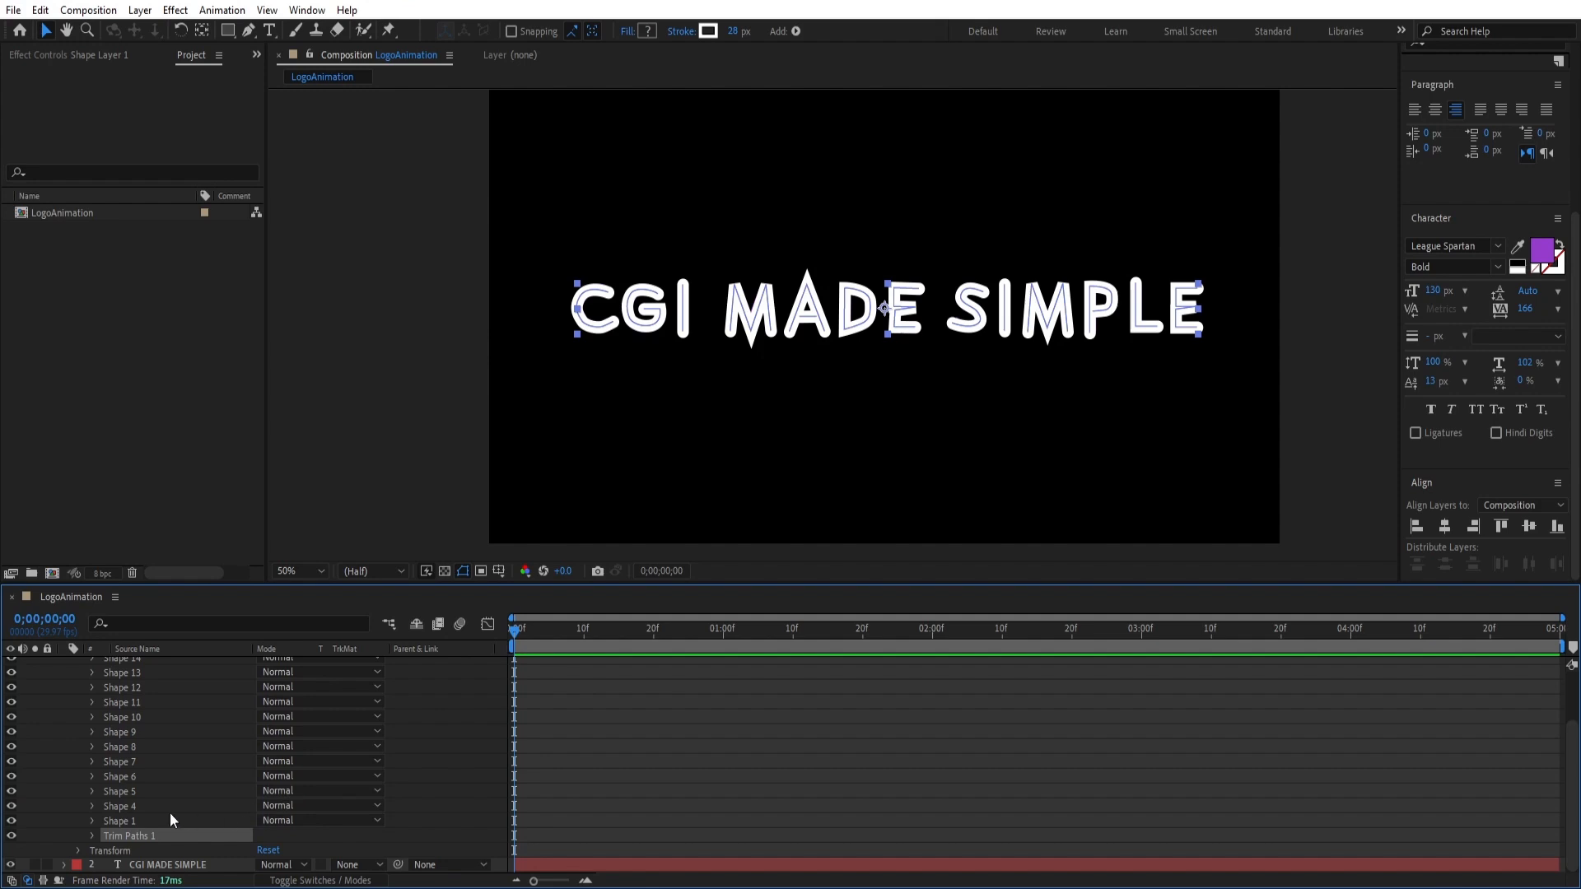
click(91, 836)
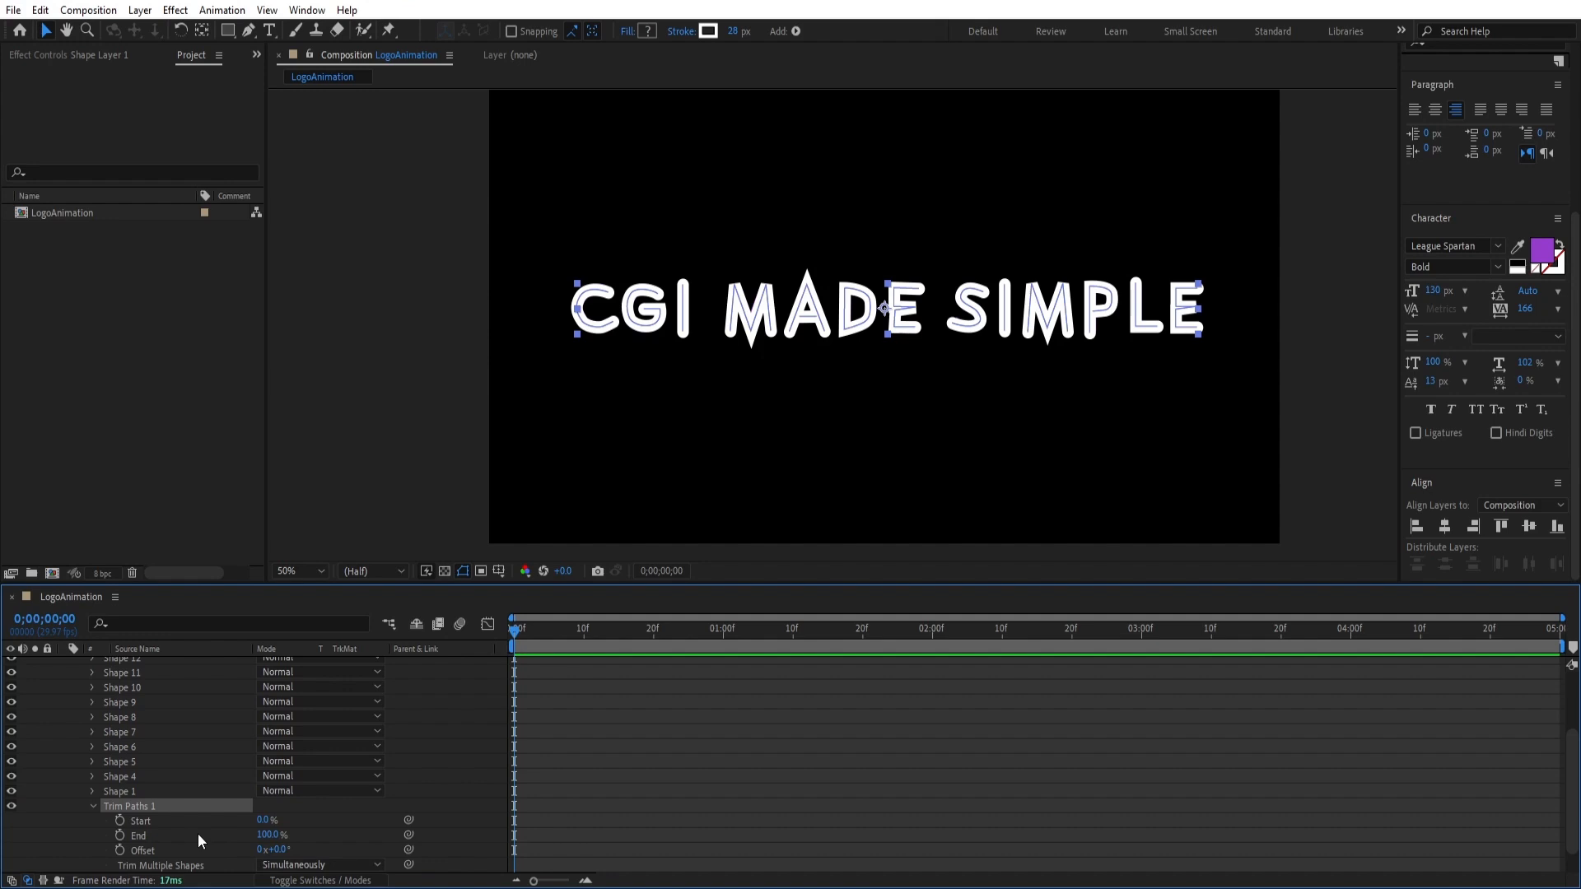
scroll(199, 840, down, 1)
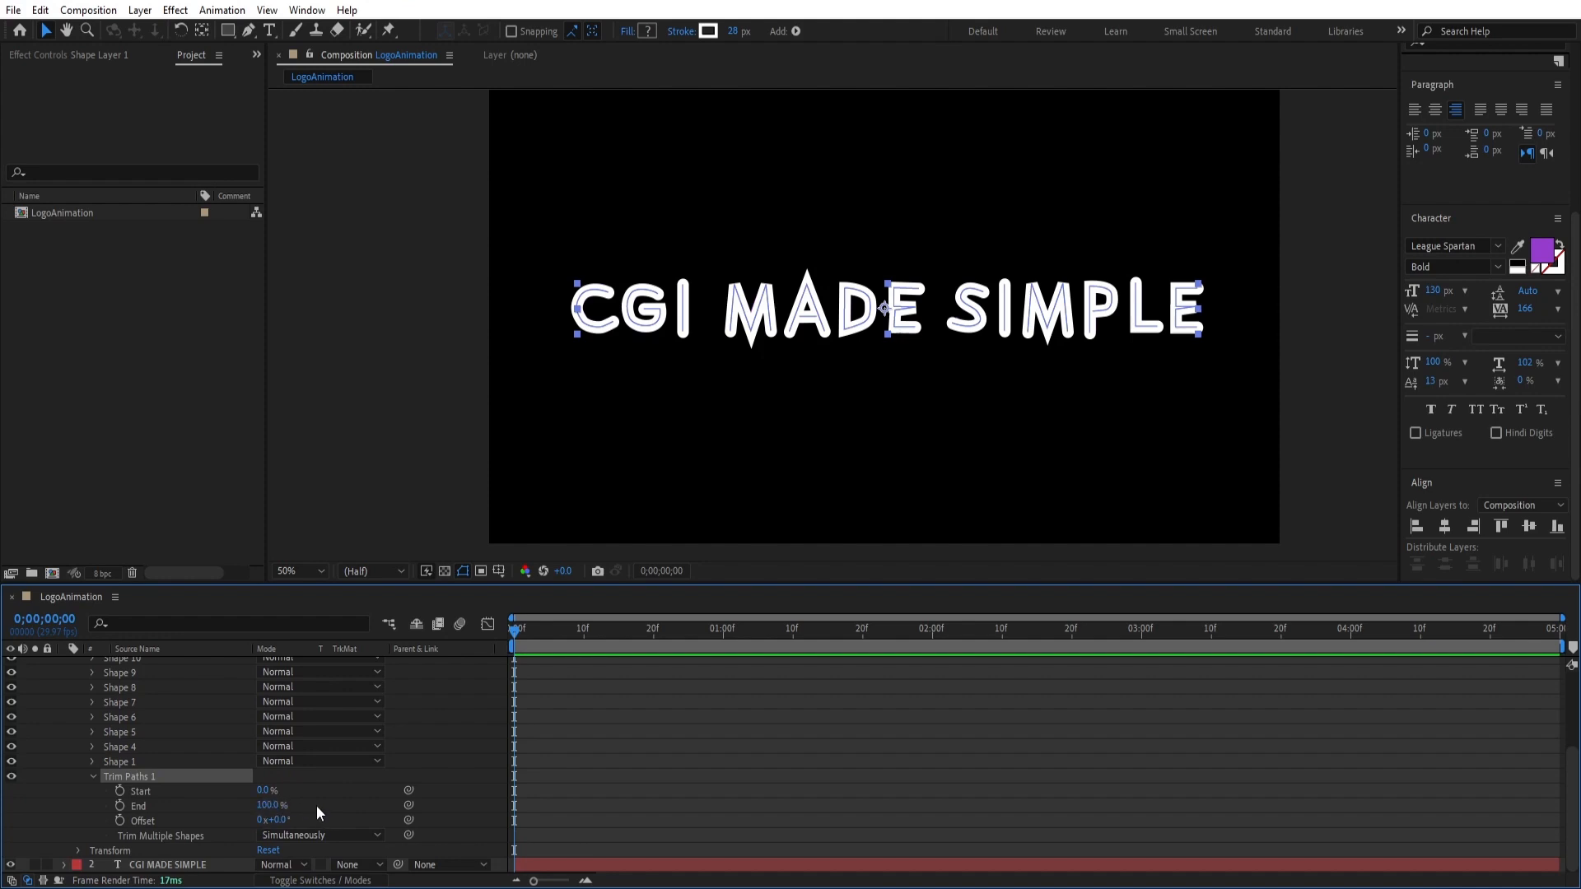
Enable keyframing for Start and End of Trim Paths 1 at 0;00;00;00 and set Start to 53% and End to 88%
click(271, 805)
mouse_move(271, 805)
mouse_down()
mouse_move(235, 806)
mouse_move(299, 806)
mouse_up()
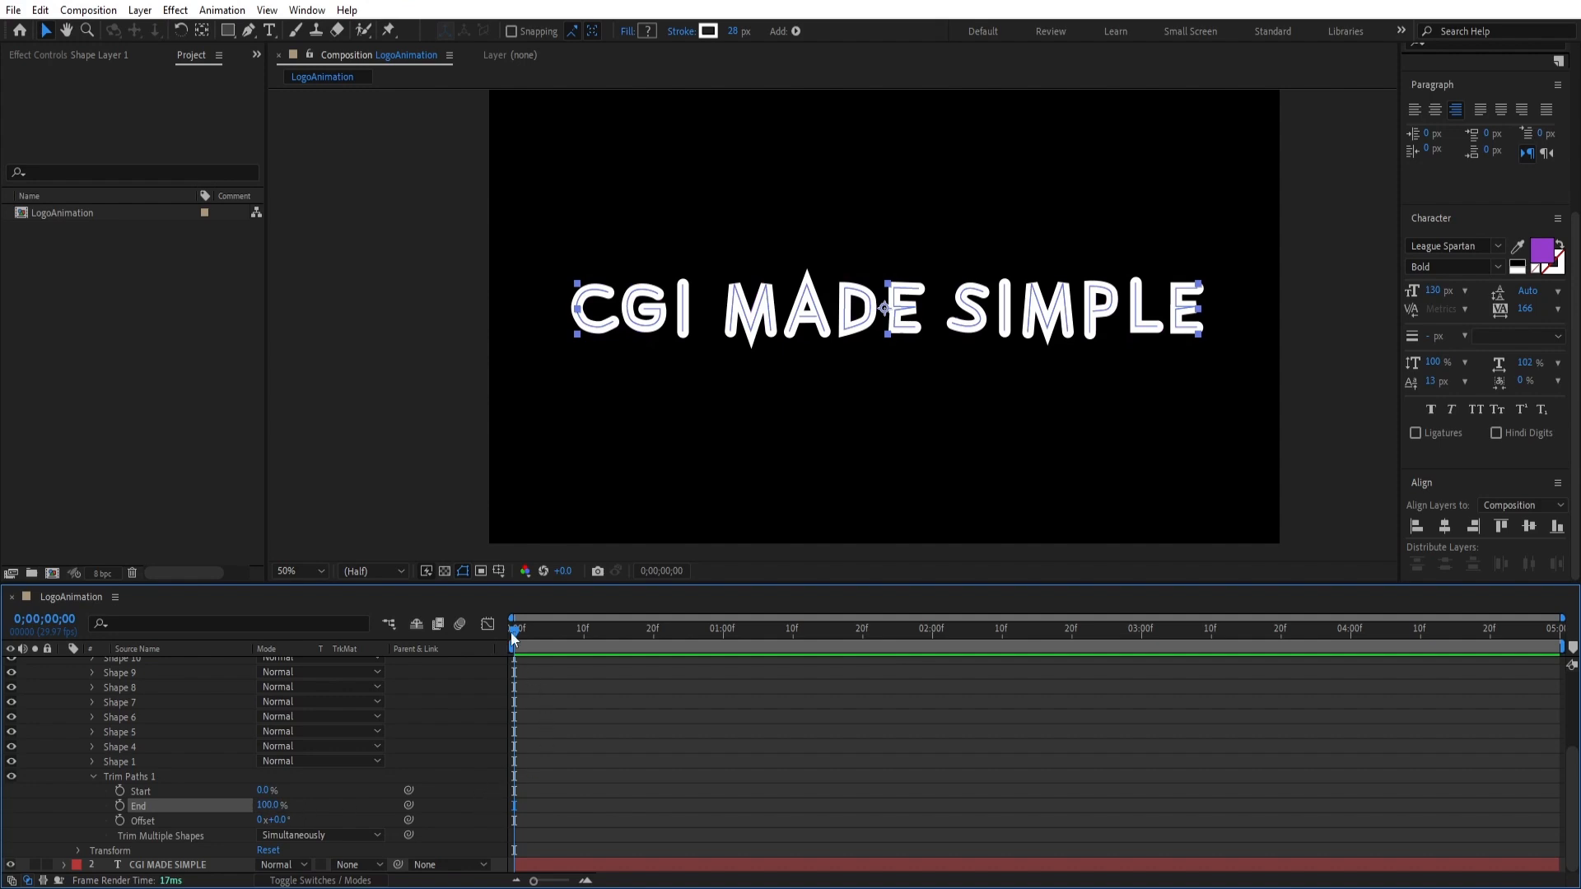
click(120, 792)
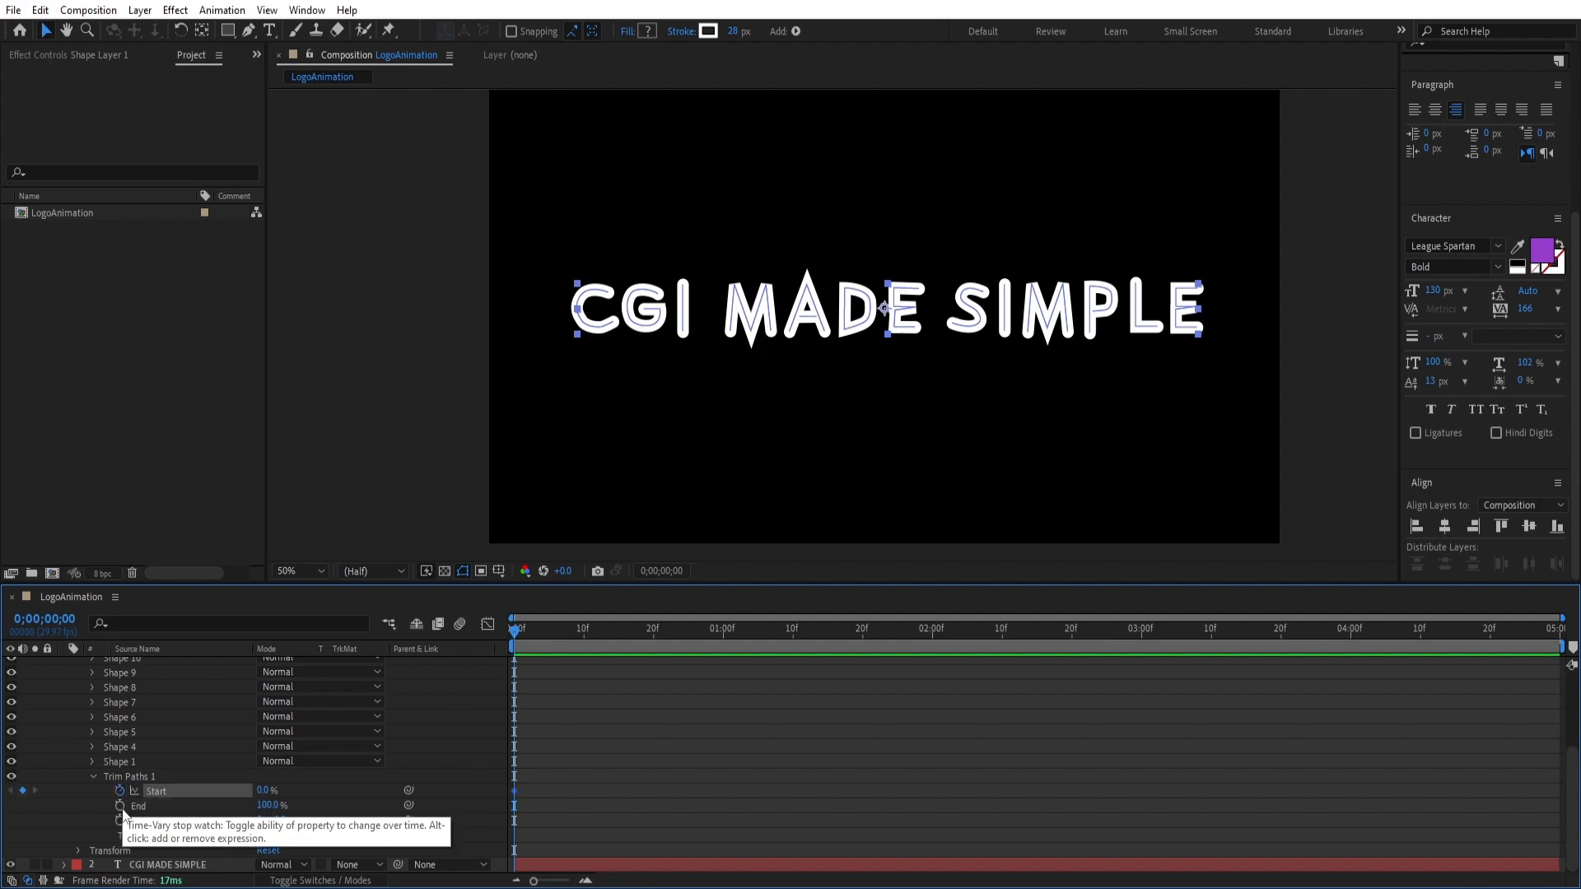
click(121, 806)
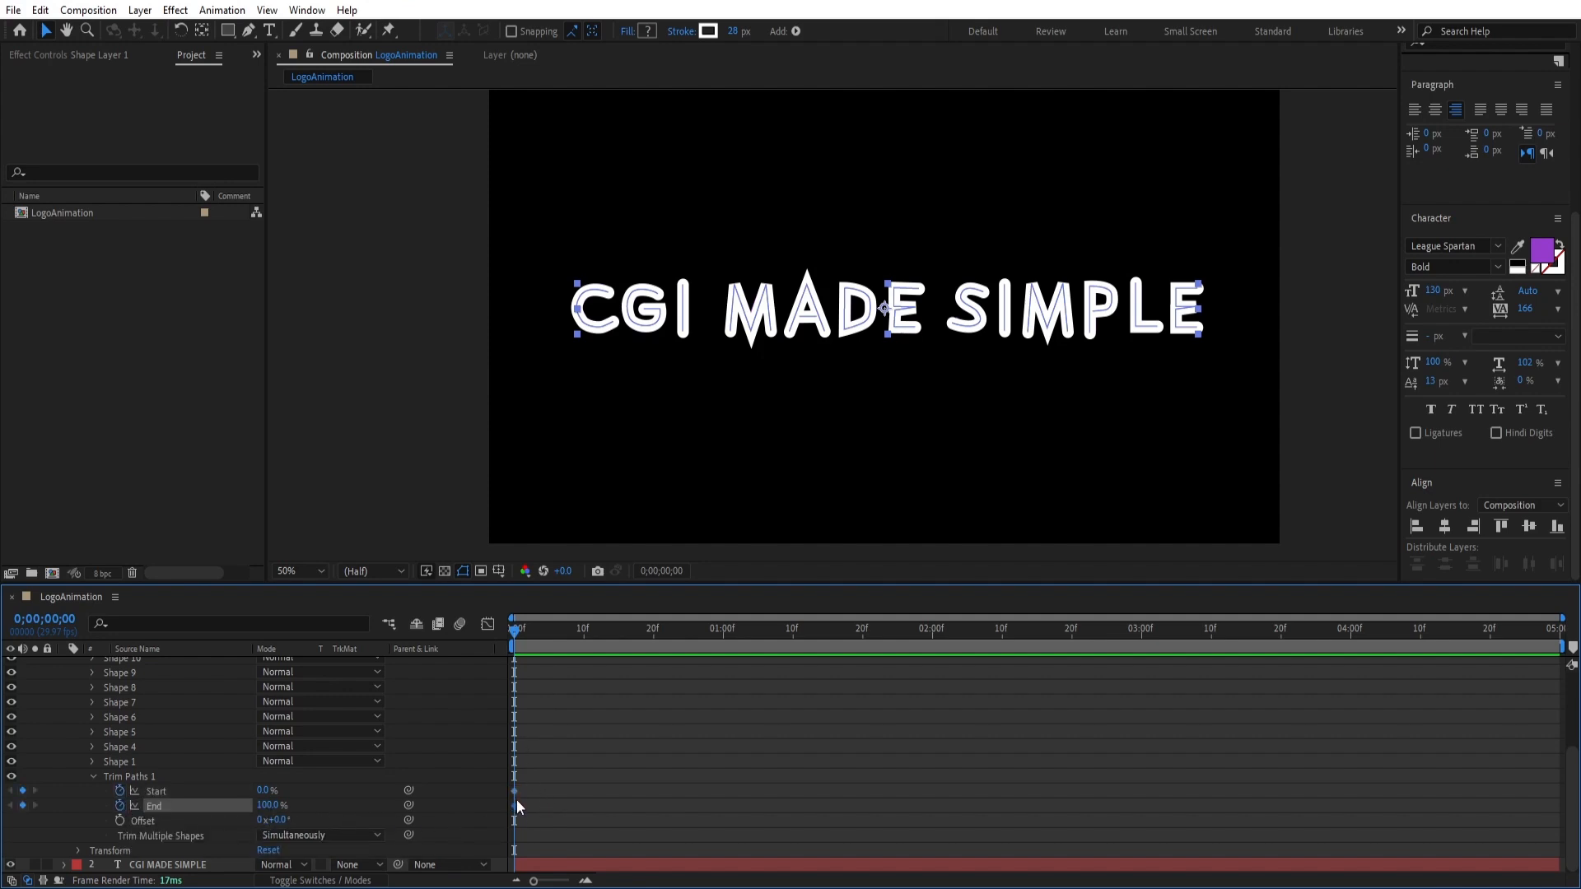
mouse_move(259, 792)
mouse_down()
mouse_move(303, 792)
mouse_move(260, 807)
mouse_up()
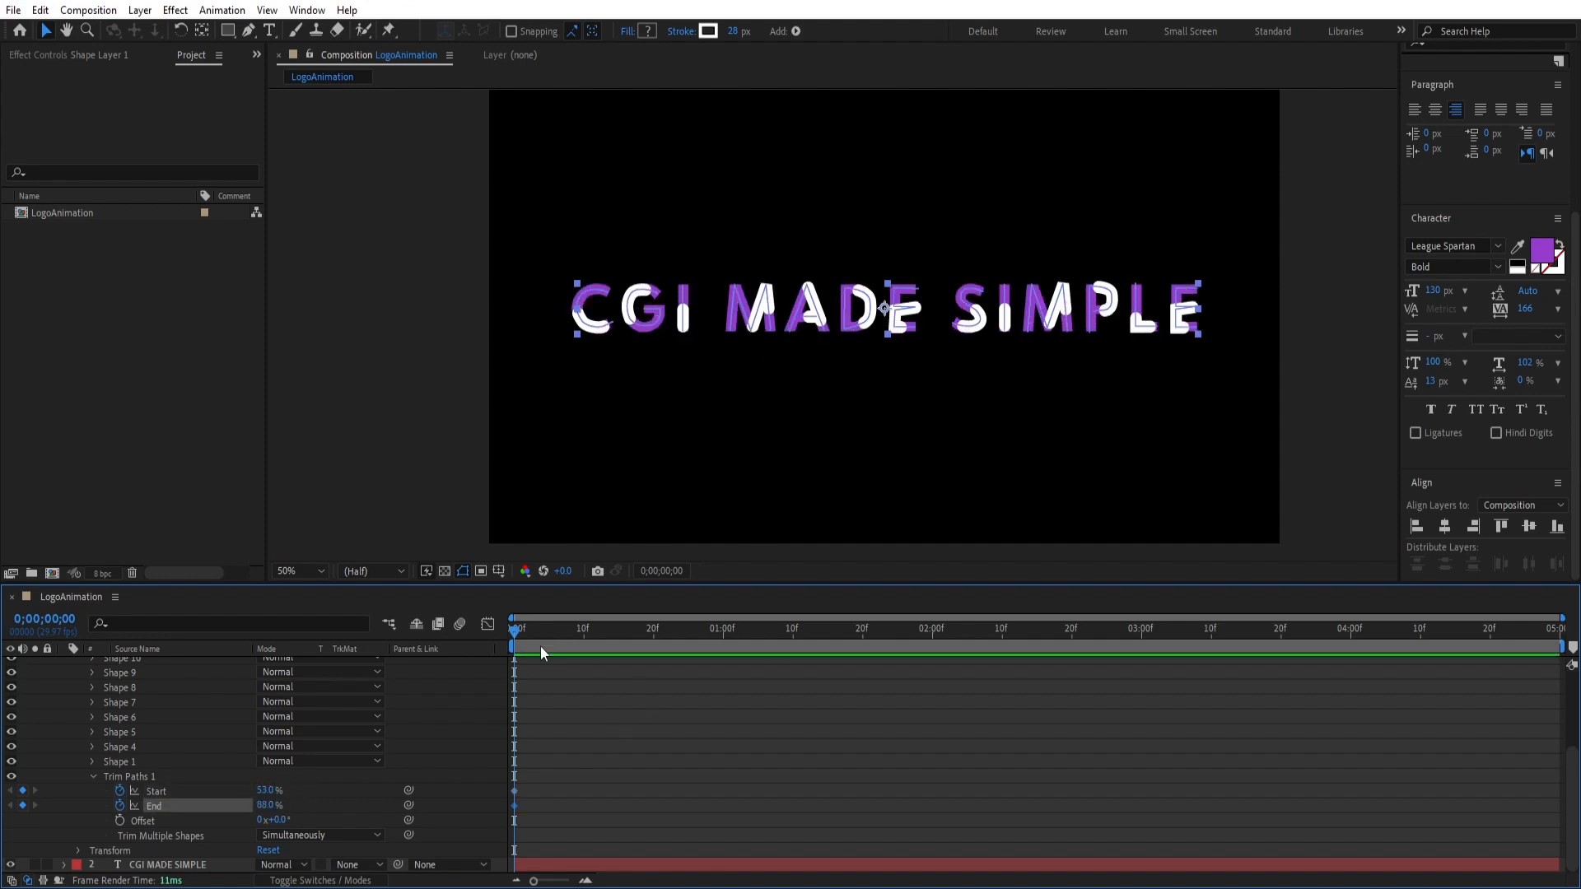
Keyframe Trim Paths 1 at 0;00;01;06 with Start 100% and End 66%, and at 0;00;02;12 with Start 53% and End 89%
drag(515, 629, 769, 649)
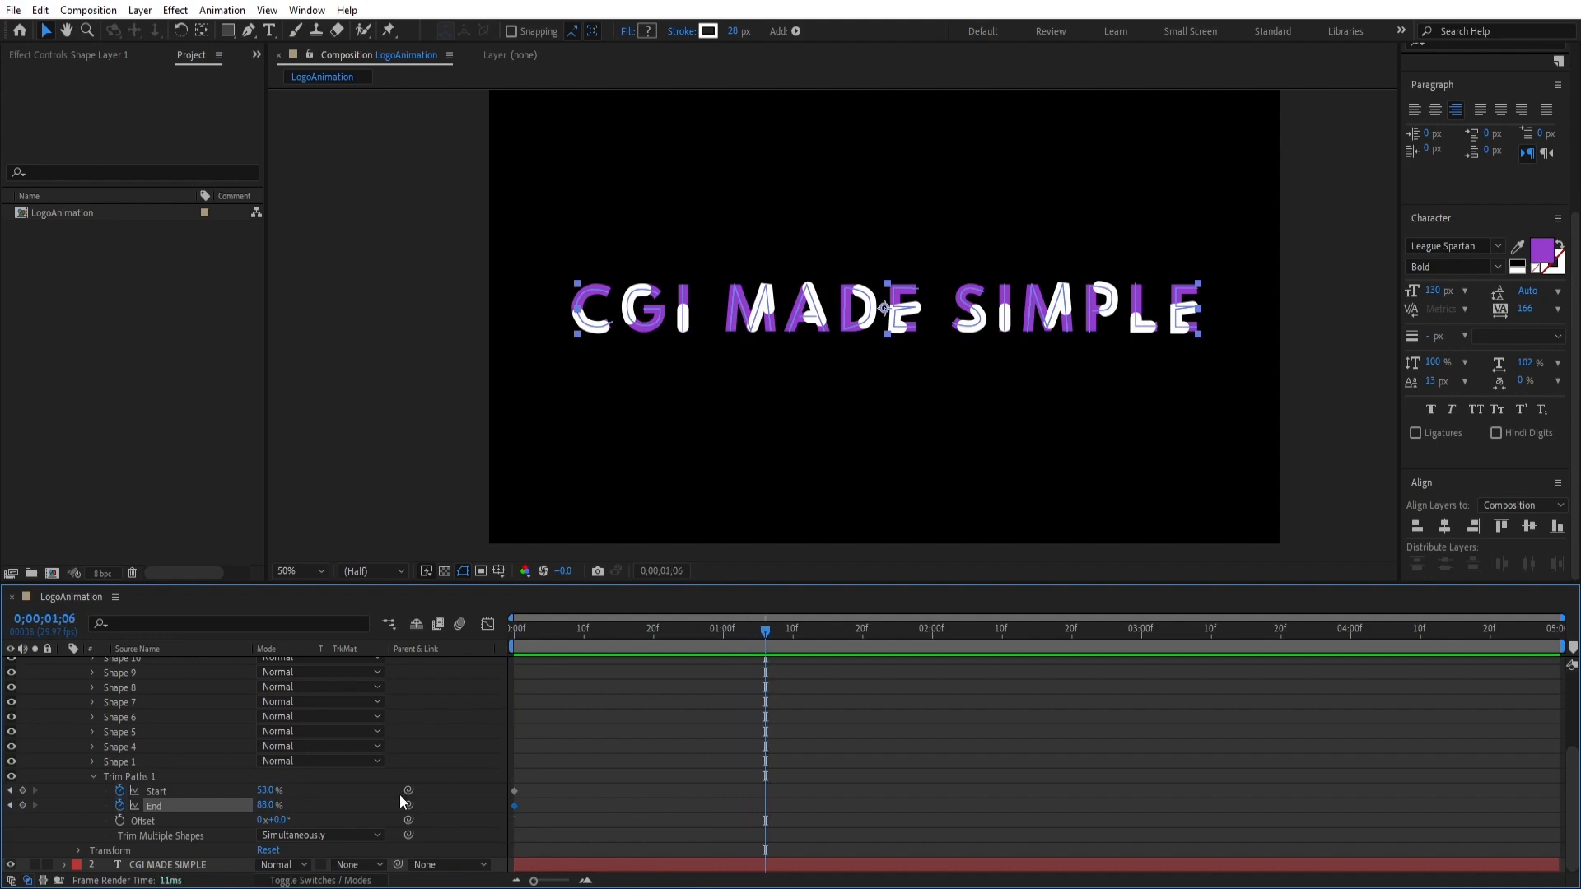
drag(265, 807, 346, 789)
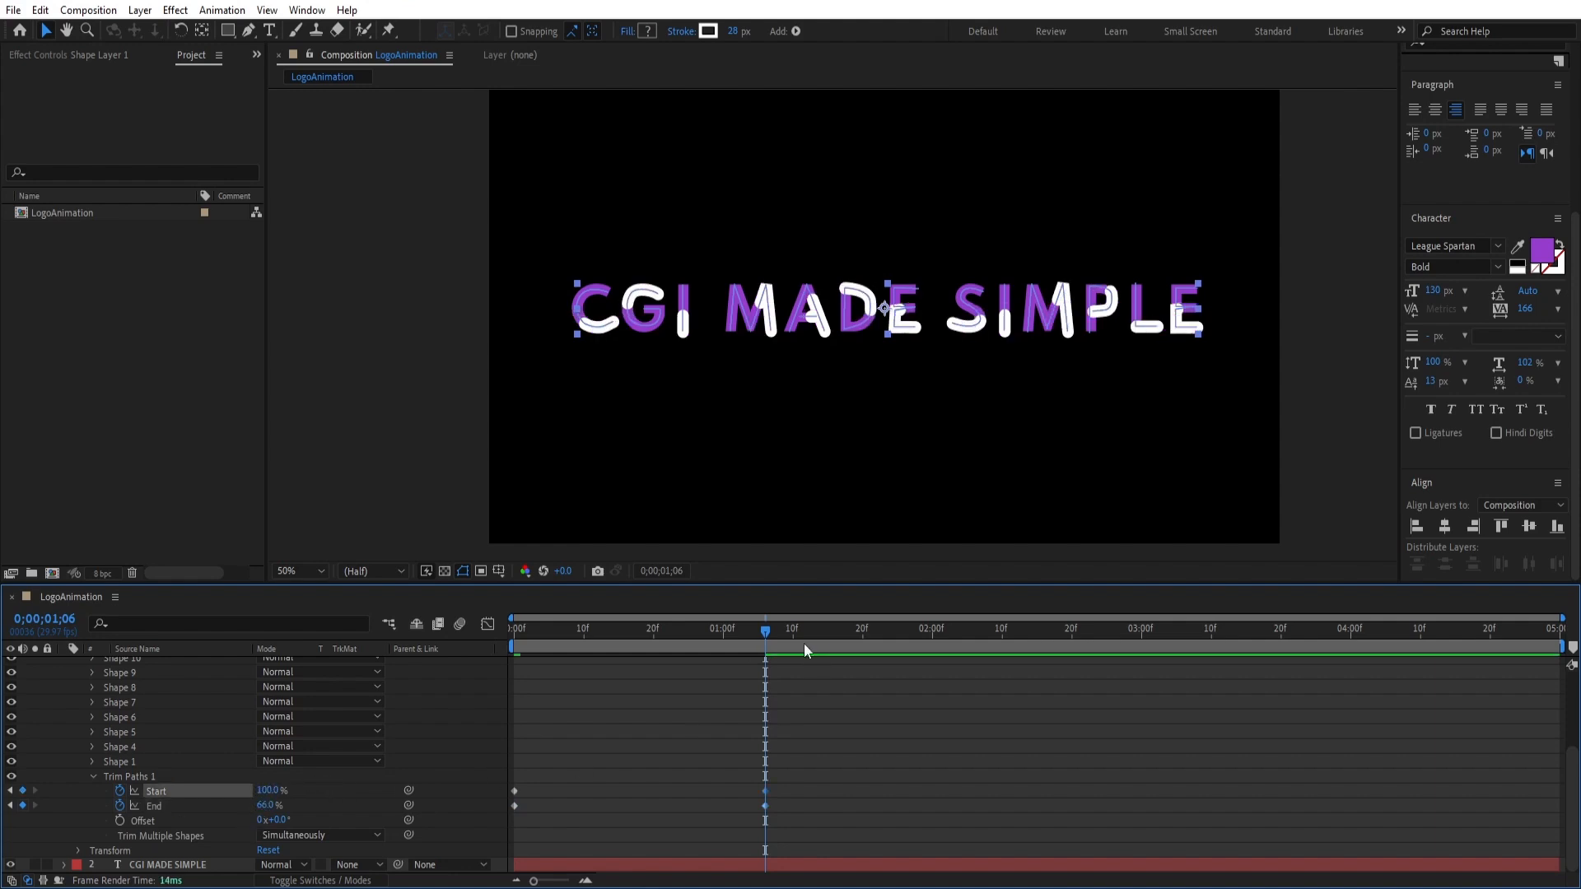
drag(767, 631, 1019, 651)
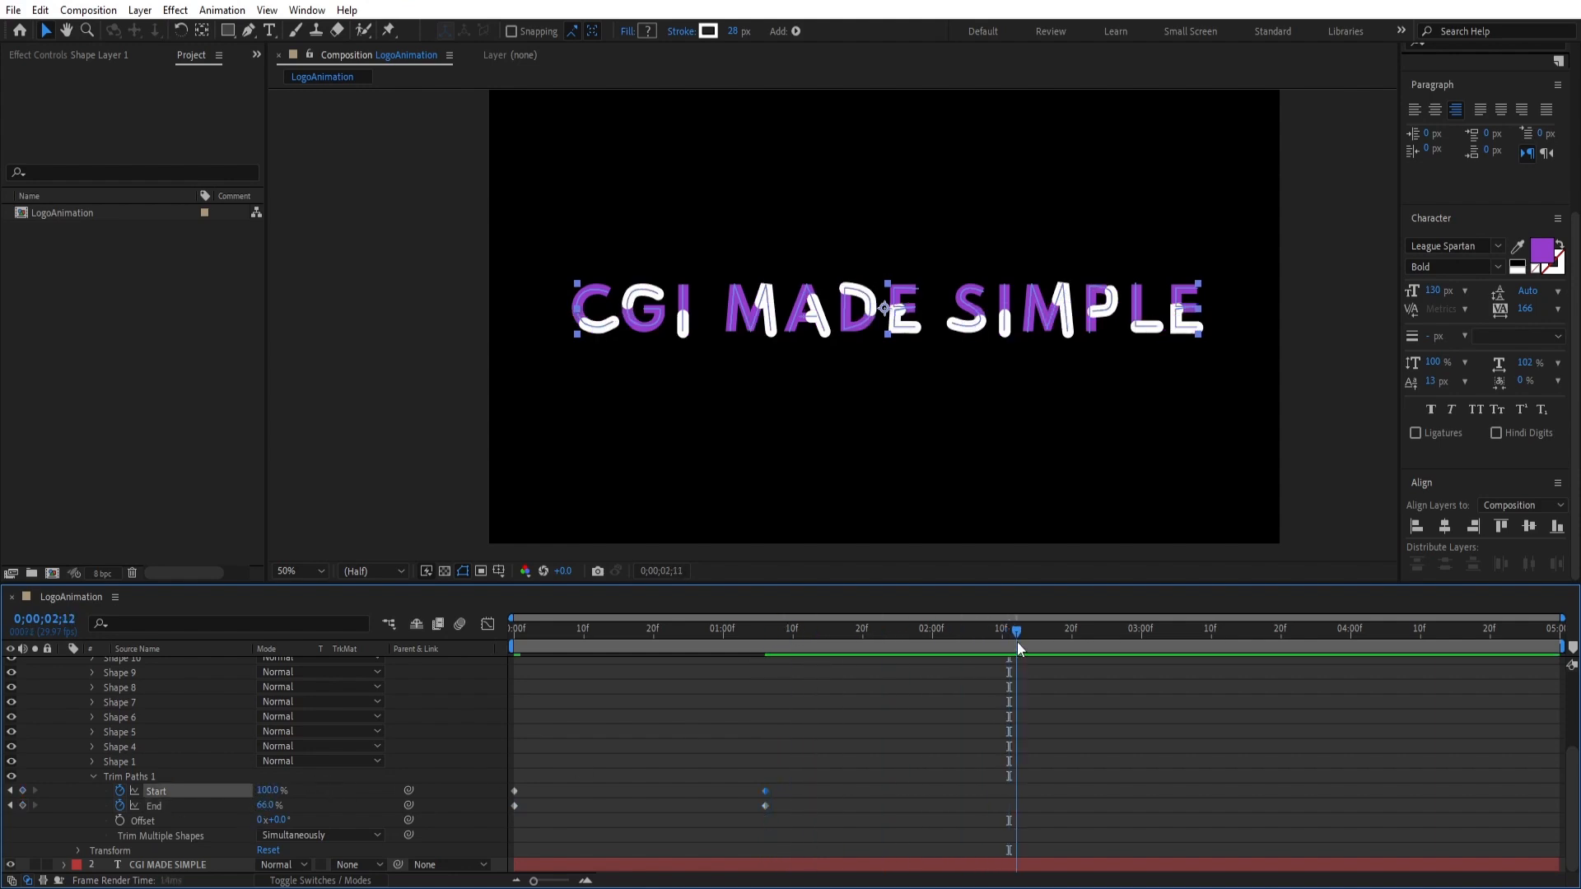
mouse_move(268, 791)
mouse_down()
mouse_move(254, 796)
mouse_move(322, 800)
mouse_move(265, 807)
mouse_move(243, 791)
mouse_up()
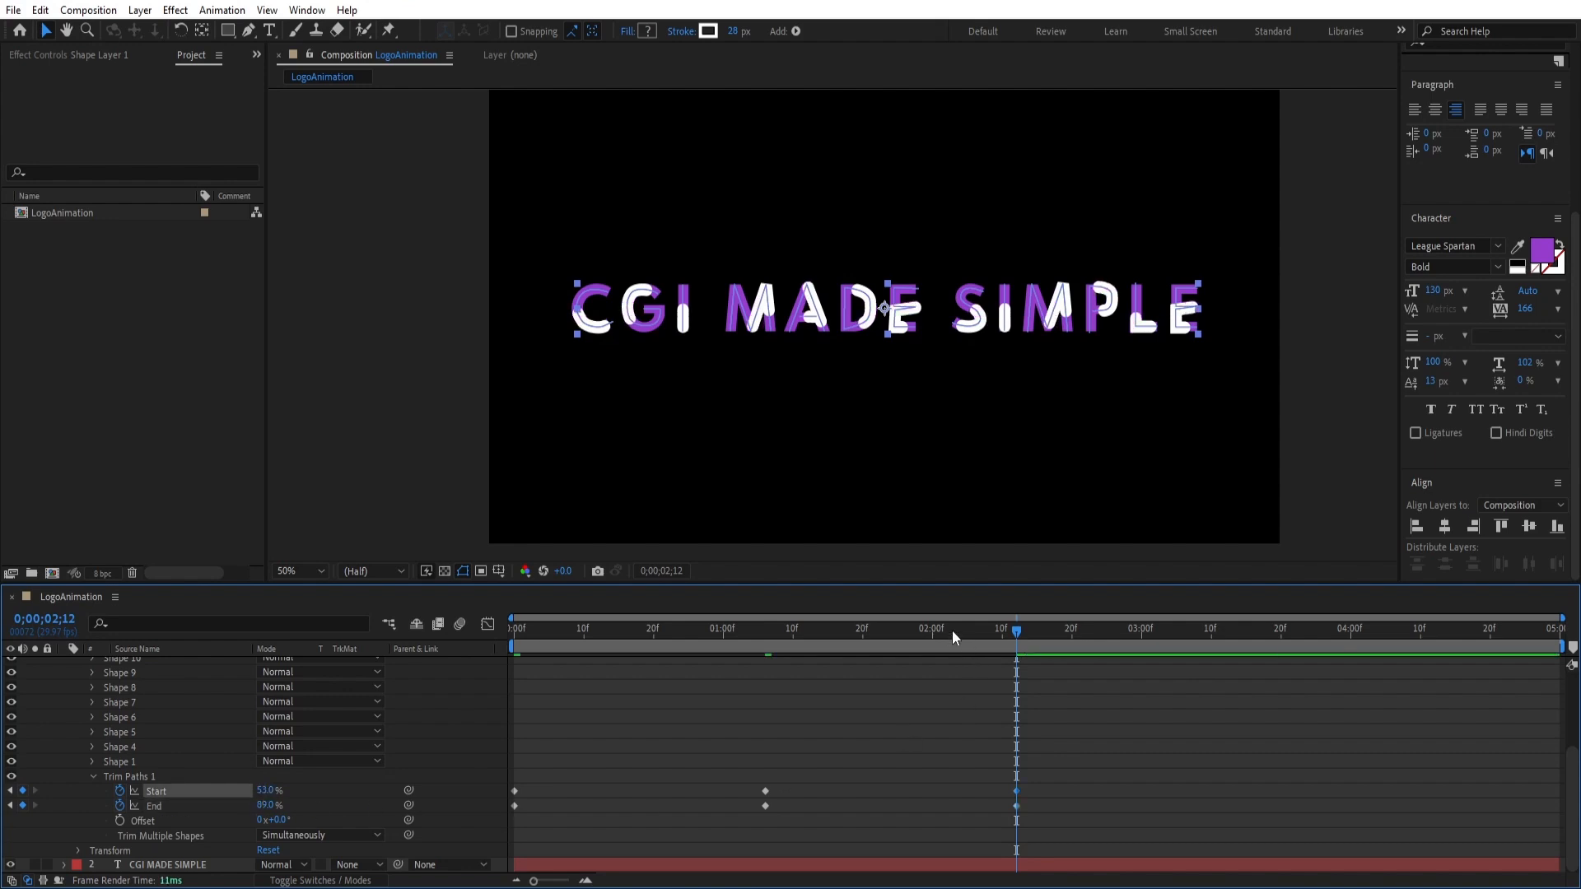
Keyframe Trim Paths 1 at 0;00;03;22 with Start 100% and a low End, and at 0;00;04;29 with Start 59% and End 86%
drag(1020, 631, 1296, 662)
mouse_move(268, 791)
mouse_down()
mouse_move(307, 784)
mouse_move(239, 817)
mouse_up()
drag(240, 817, 227, 820)
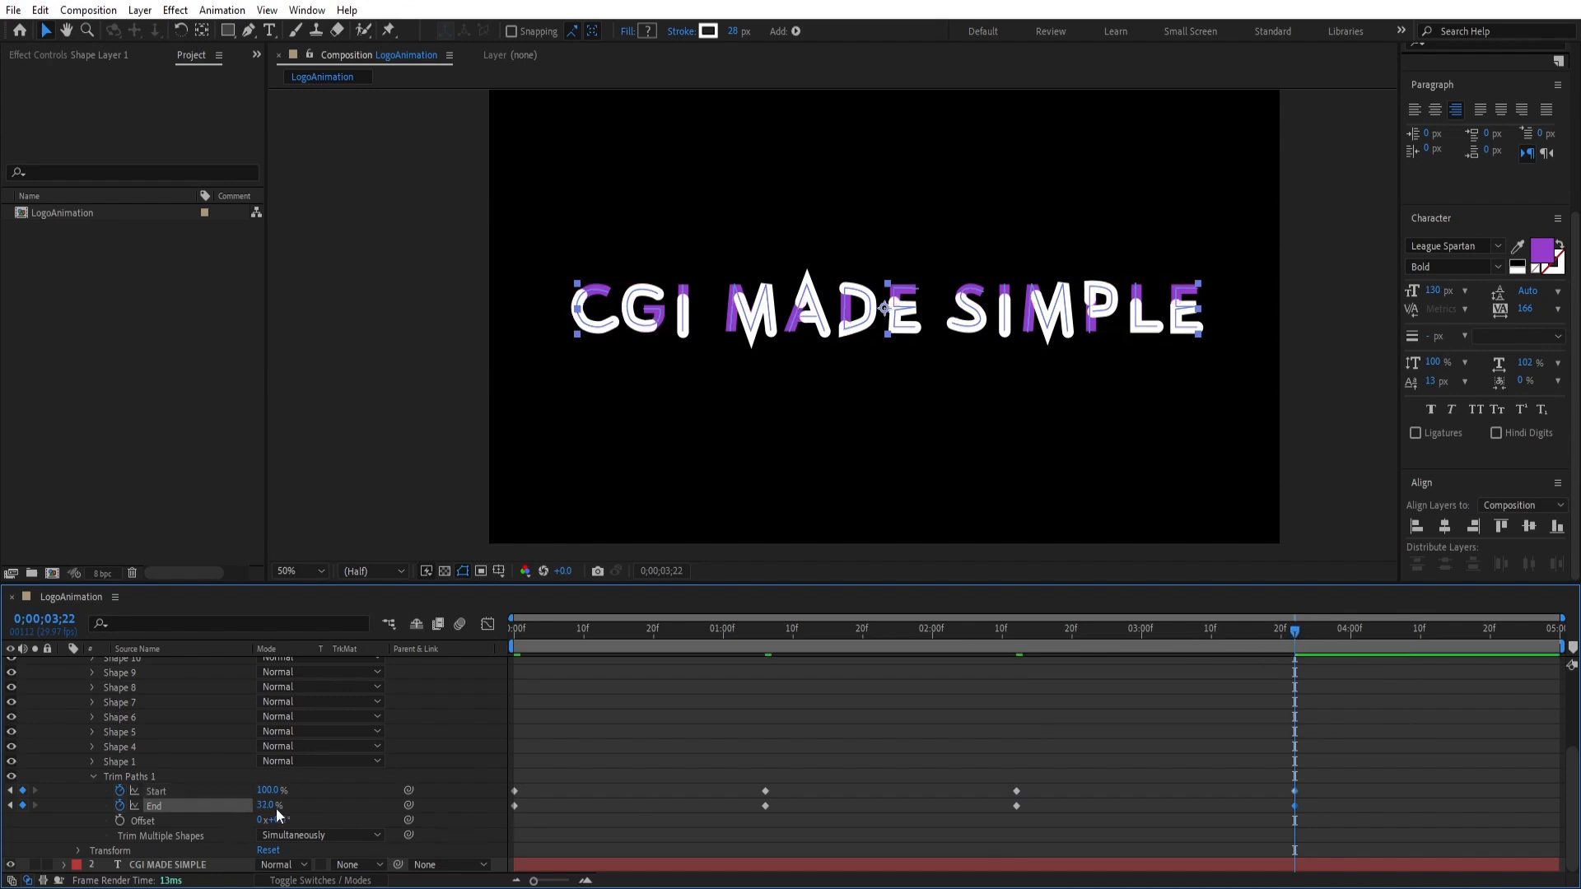
drag(267, 807, 263, 809)
drag(1300, 642, 1575, 645)
mouse_move(265, 791)
mouse_down()
mouse_move(239, 793)
mouse_move(347, 792)
mouse_up()
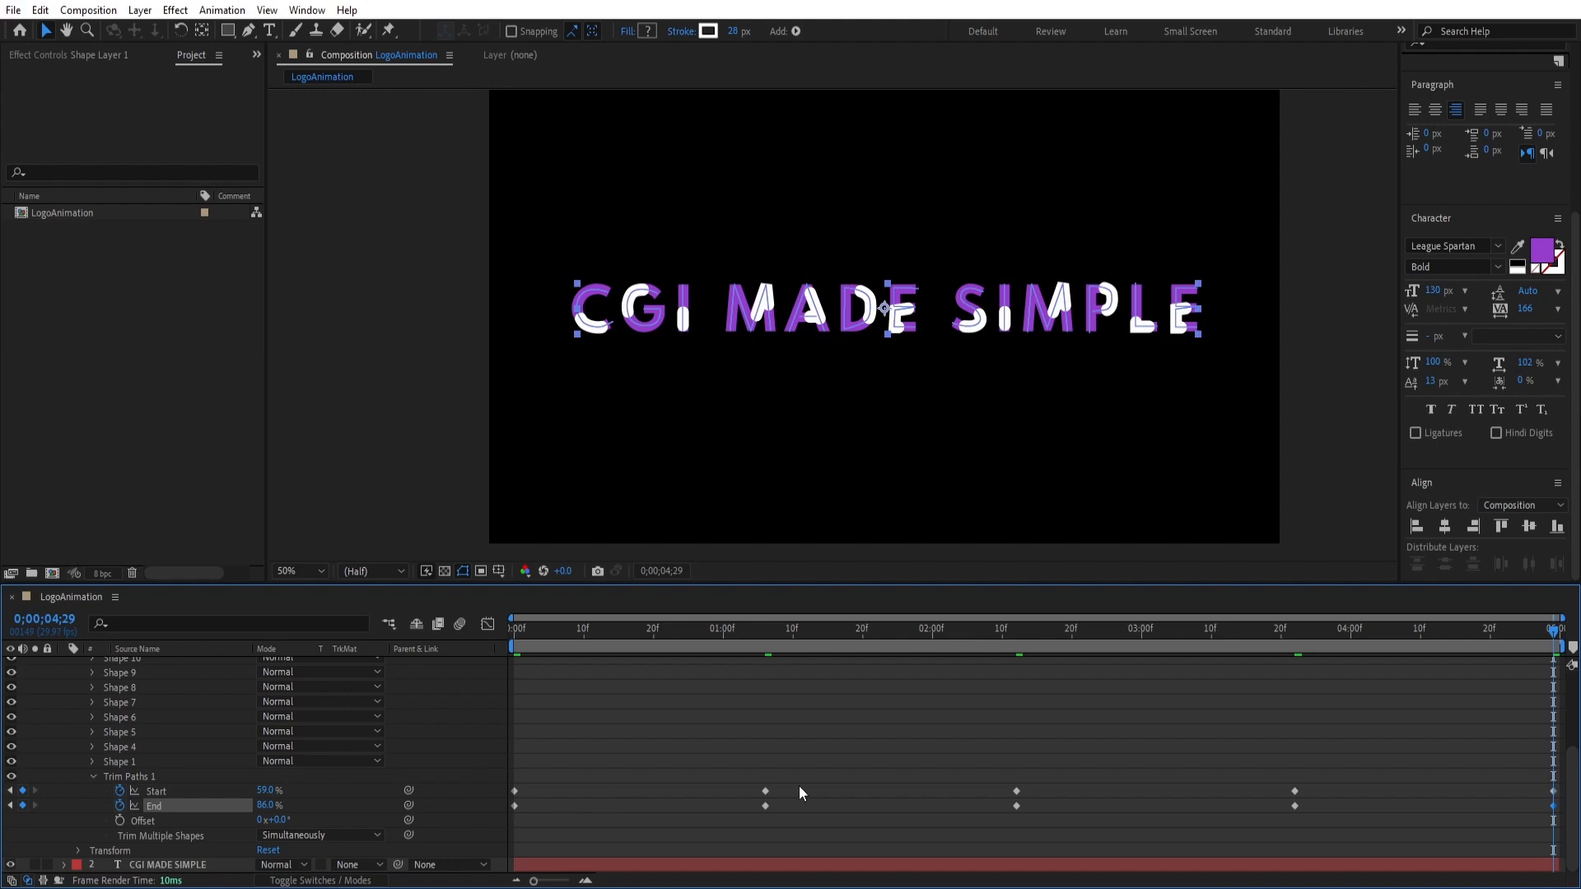
Preview the animation and lower the Trim Paths End keyframes to 16% at 0;00;01;06 and 7% at 0;00;03;22
key(space)
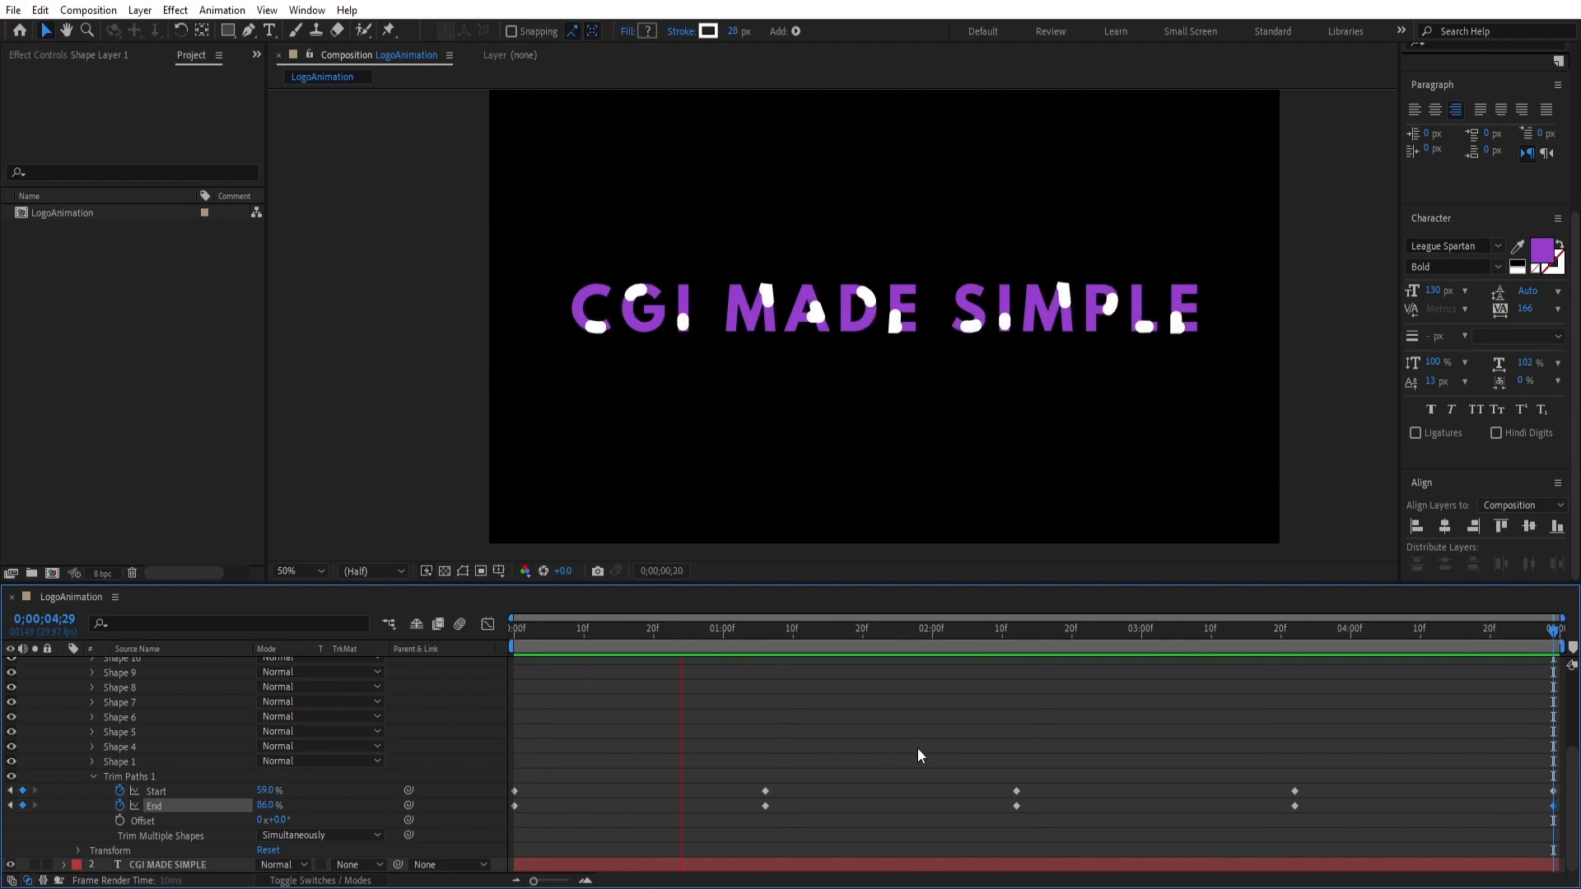
key(space)
mouse_move(768, 629)
mouse_down()
mouse_move(740, 638)
mouse_move(765, 637)
mouse_up()
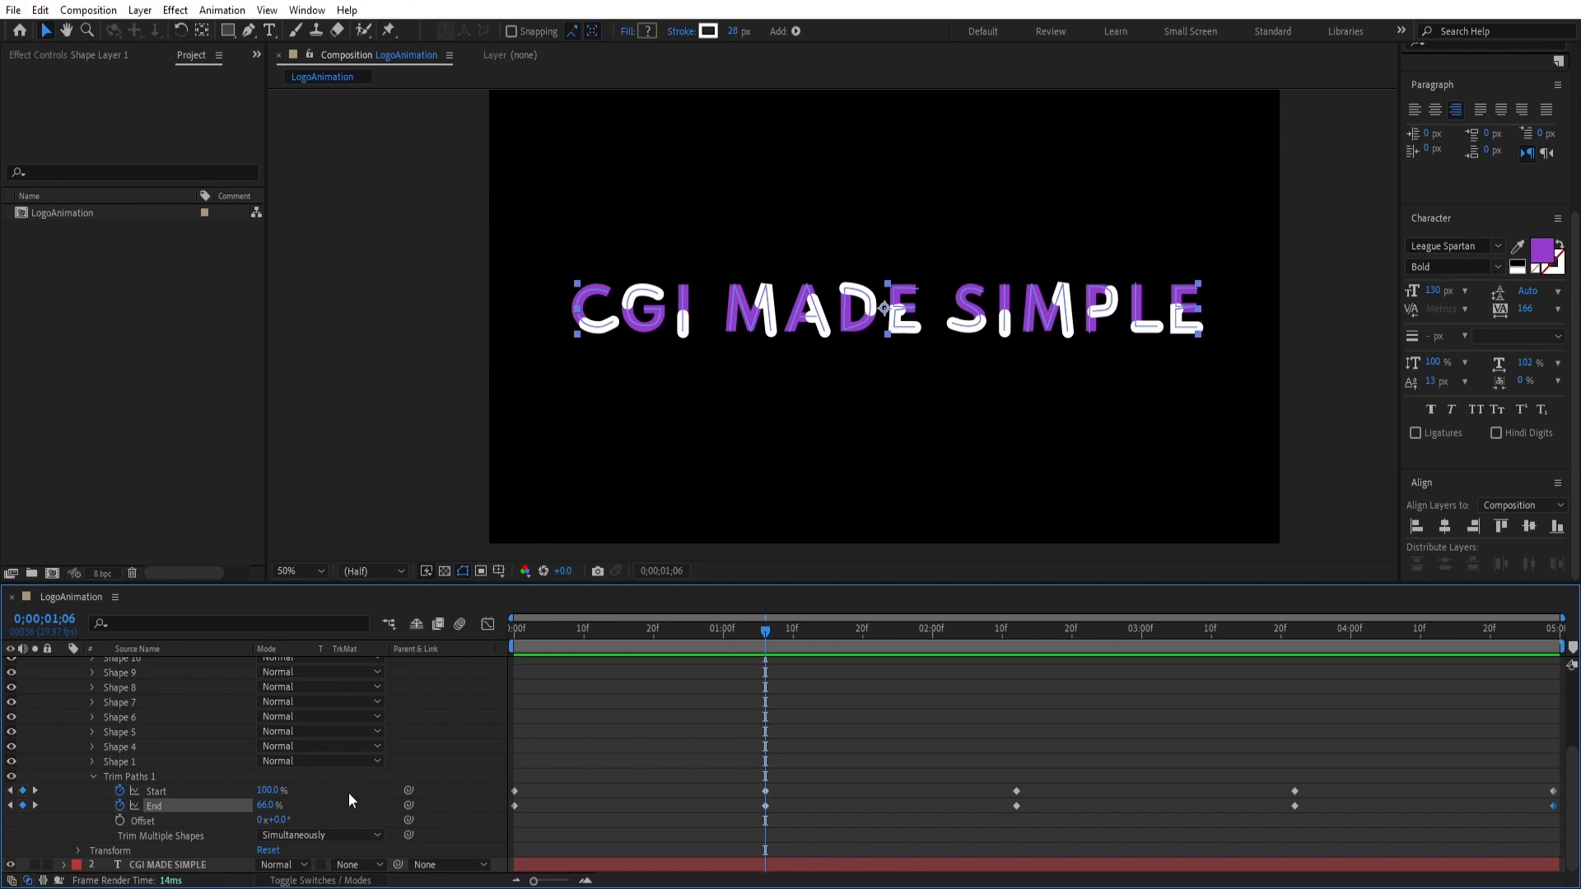
drag(266, 807, 237, 813)
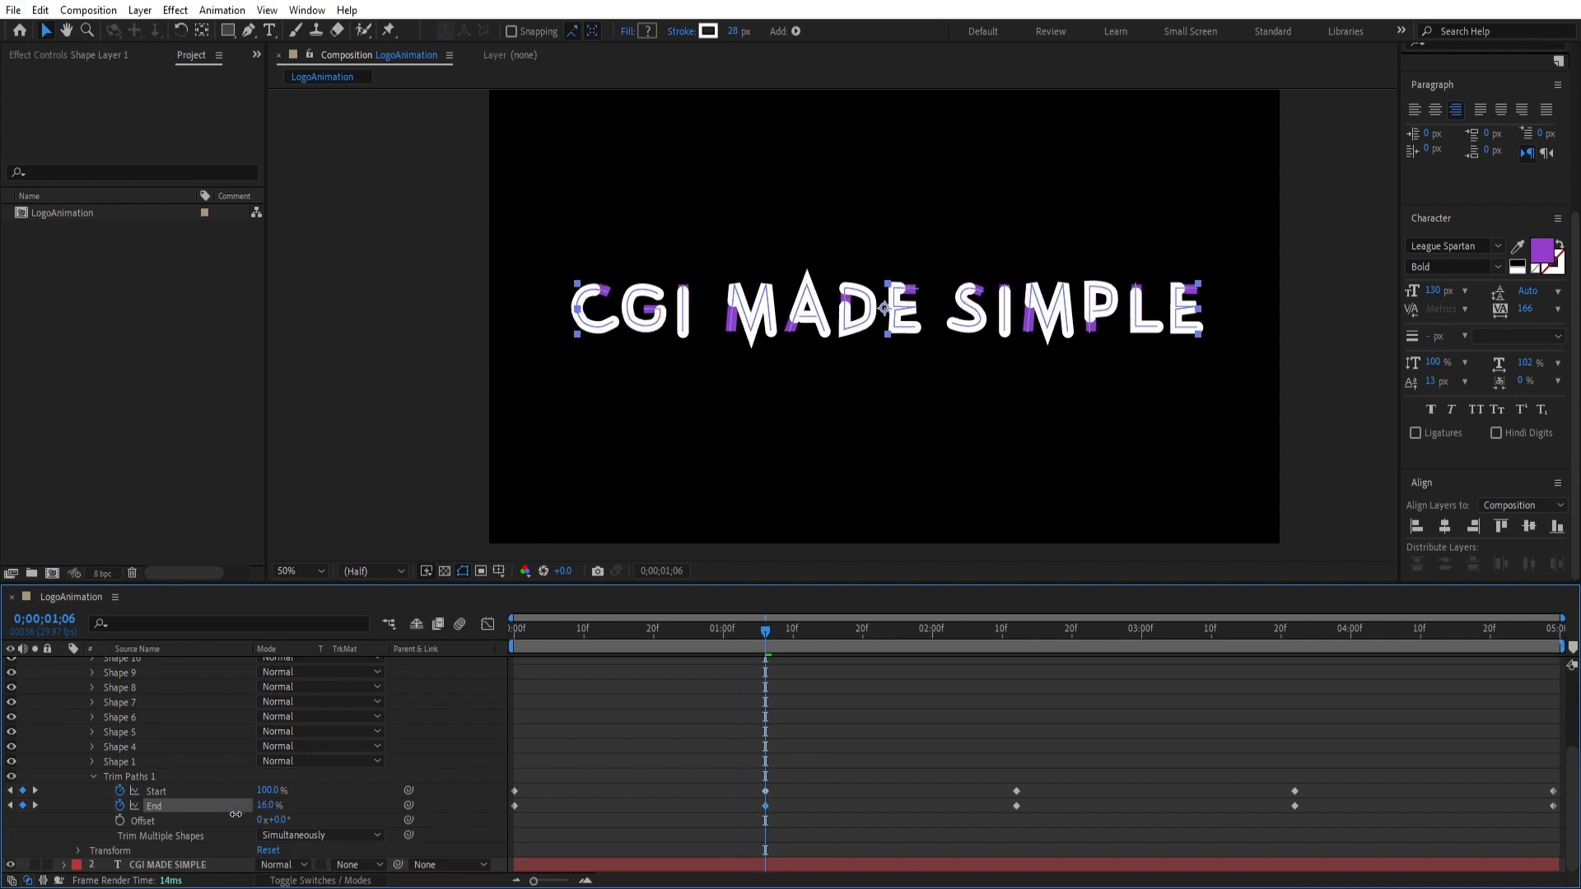
mouse_move(770, 639)
mouse_down()
mouse_move(507, 649)
mouse_move(713, 645)
mouse_move(996, 684)
mouse_move(1299, 691)
mouse_up()
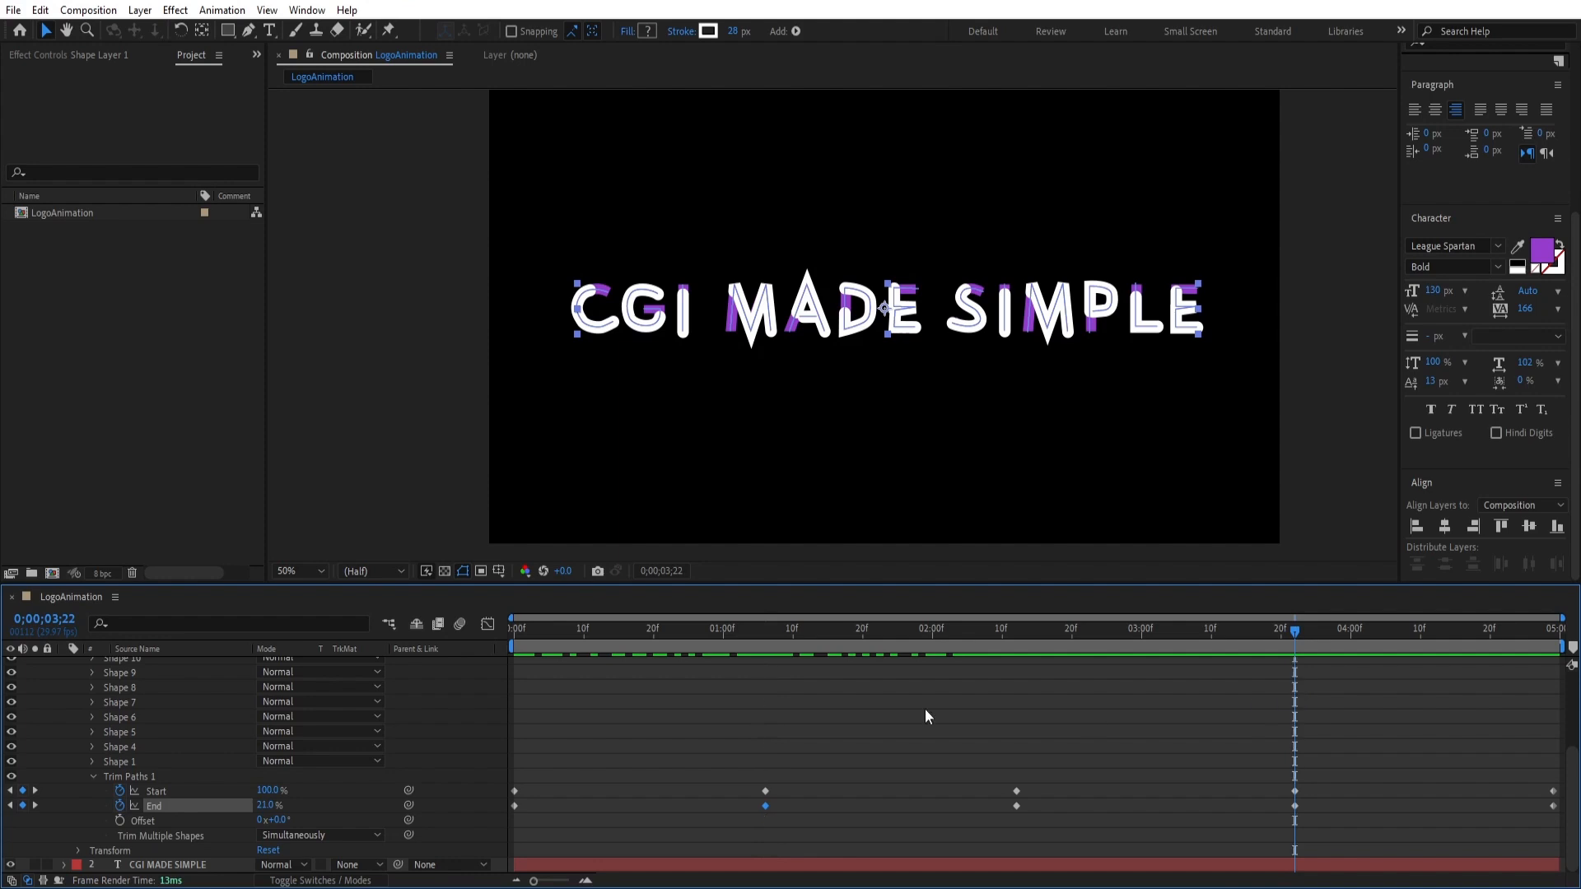
drag(268, 809, 260, 808)
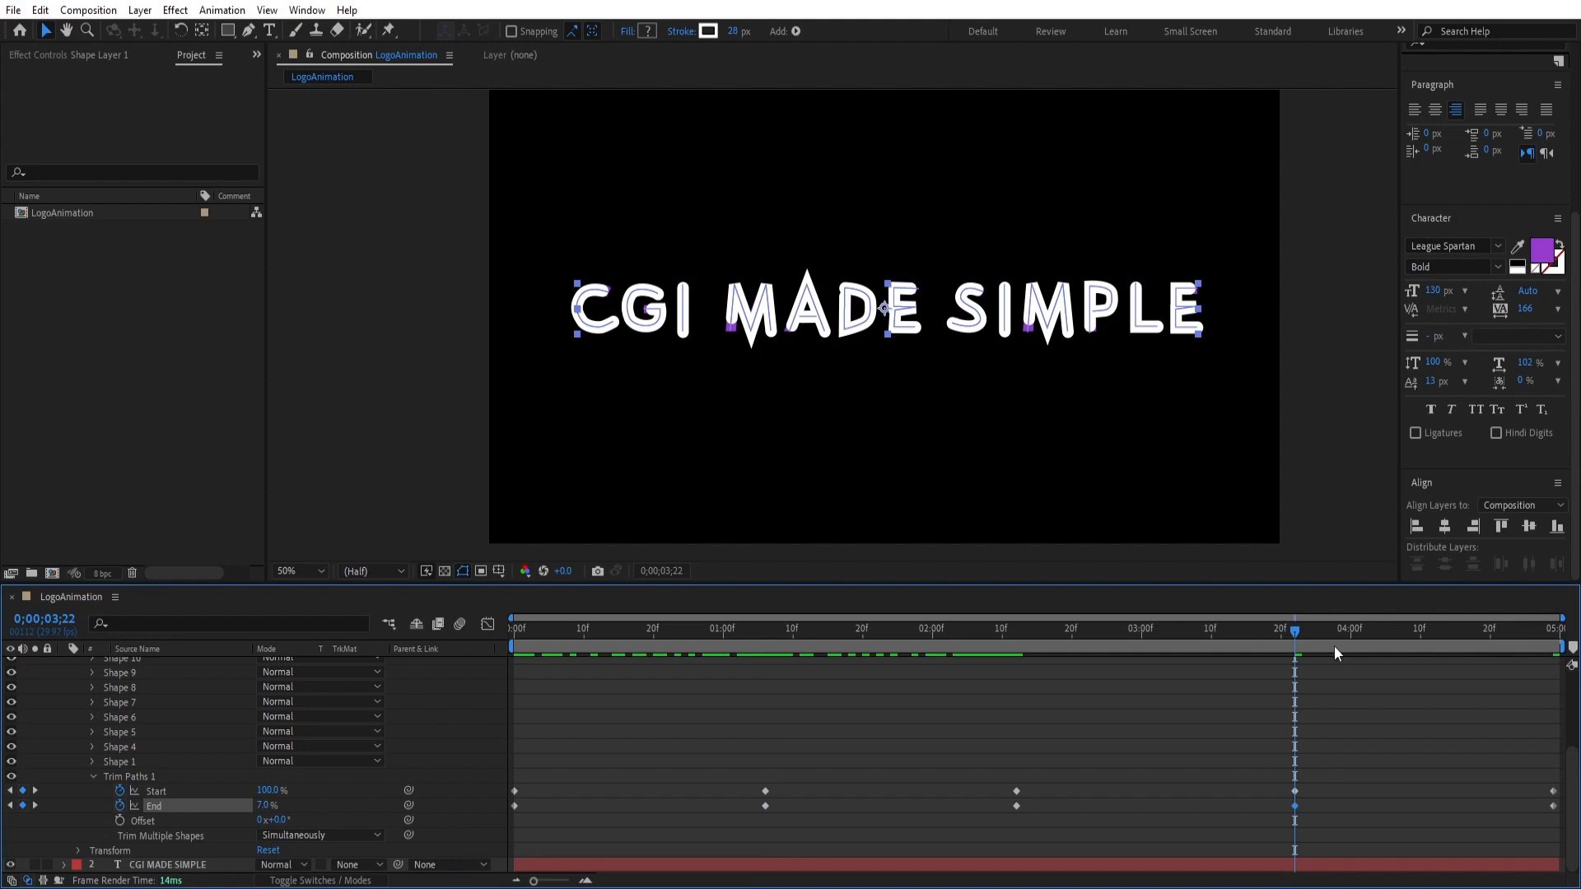
mouse_move(1293, 638)
mouse_down()
mouse_move(1525, 654)
mouse_move(1554, 633)
mouse_up()
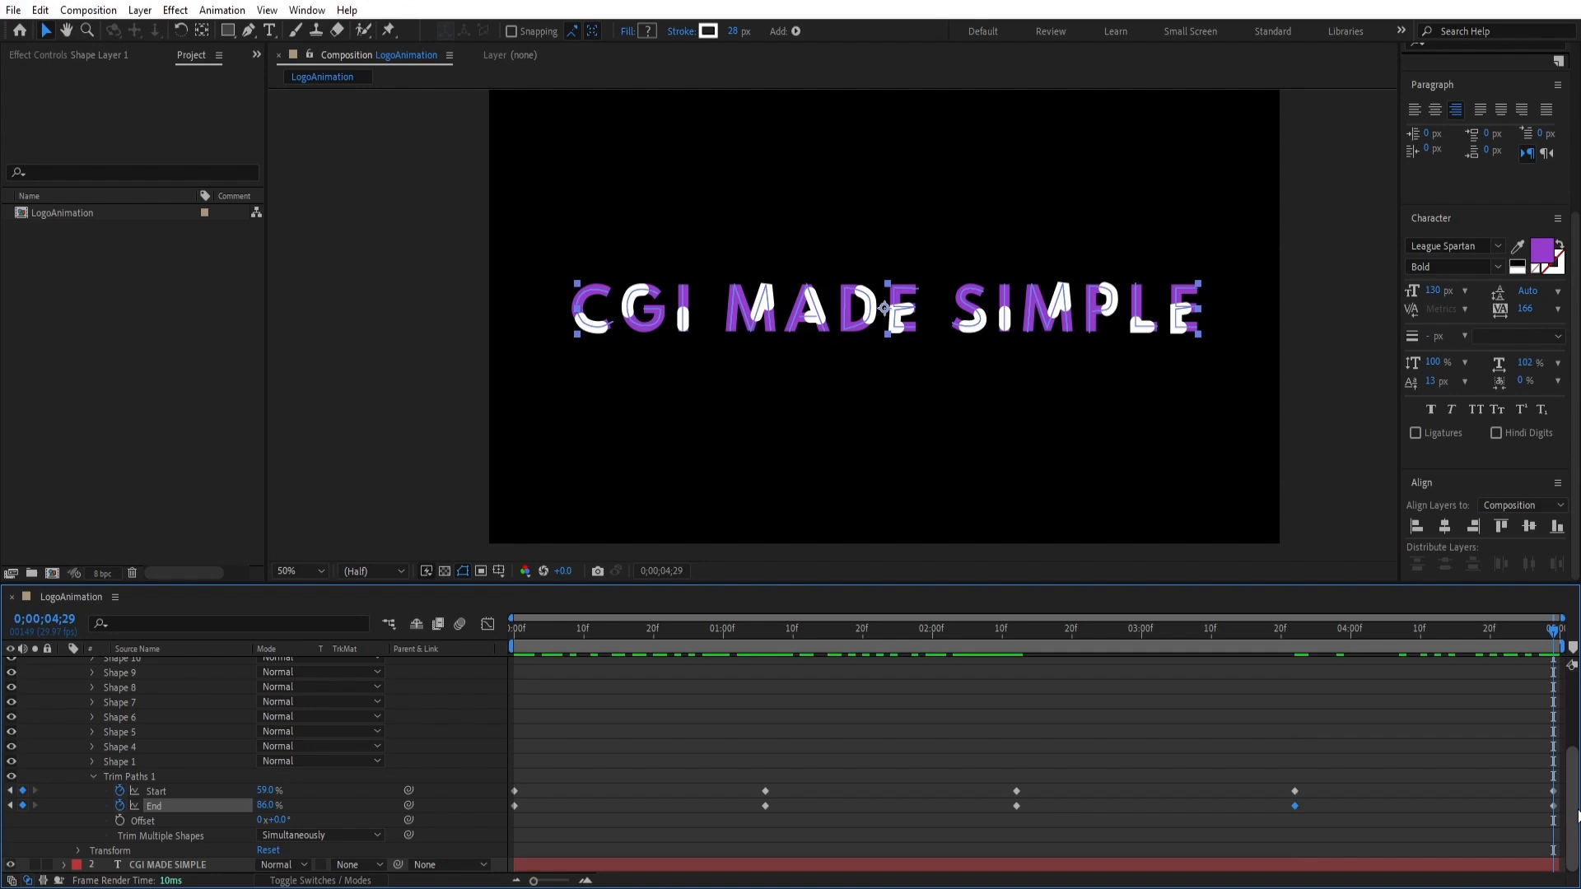
Apply Easy Ease to all Start and End keyframes of Trim Paths 1 and preview the animation
drag(516, 786, 1381, 853)
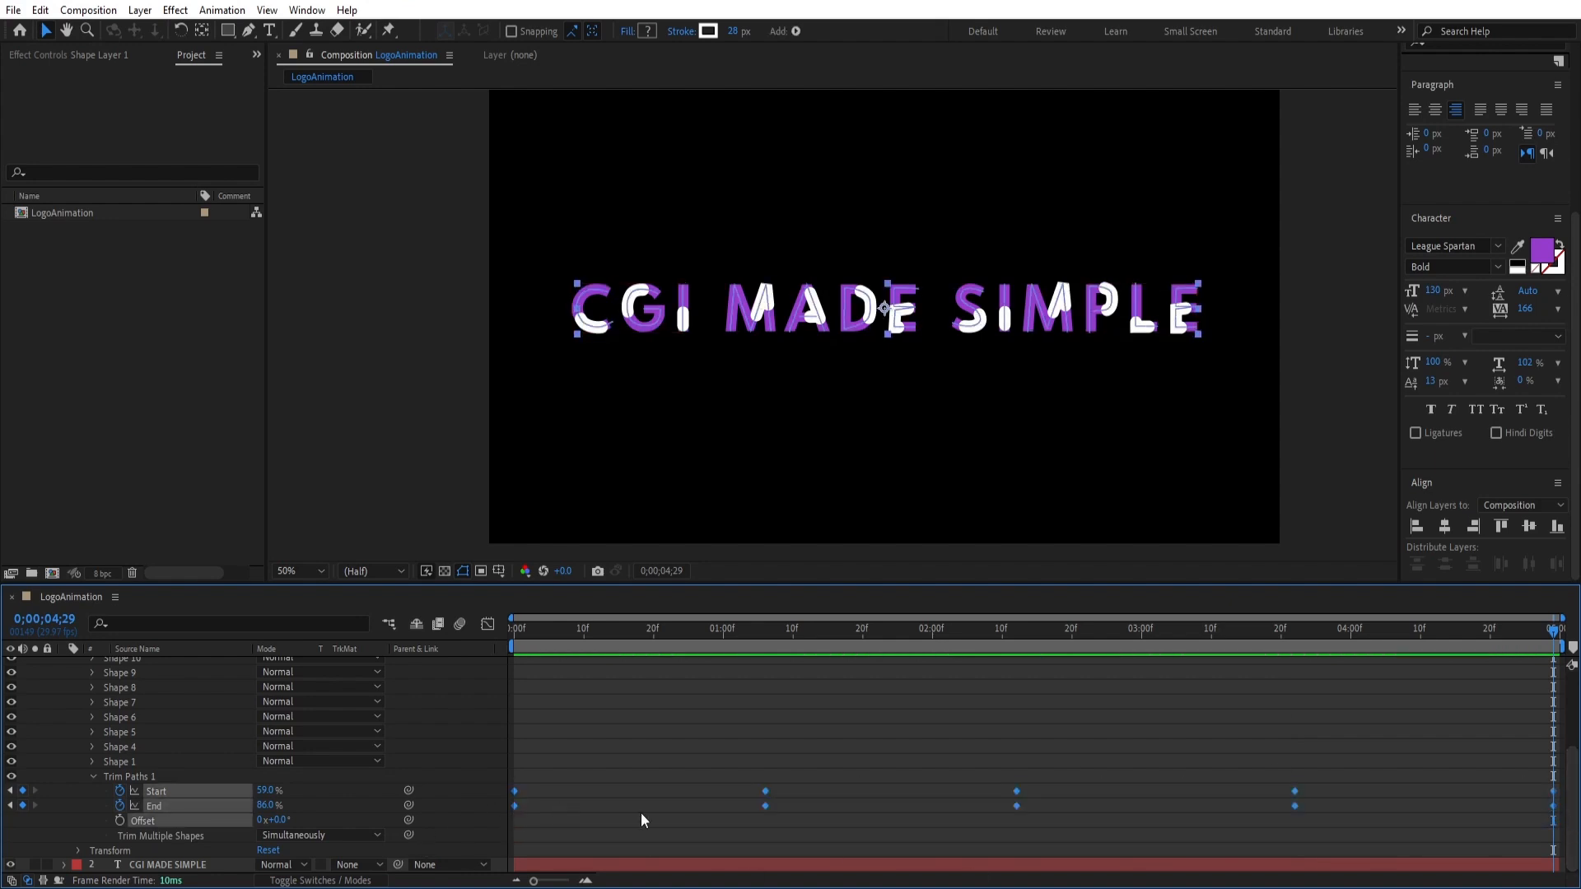
right_click(764, 790)
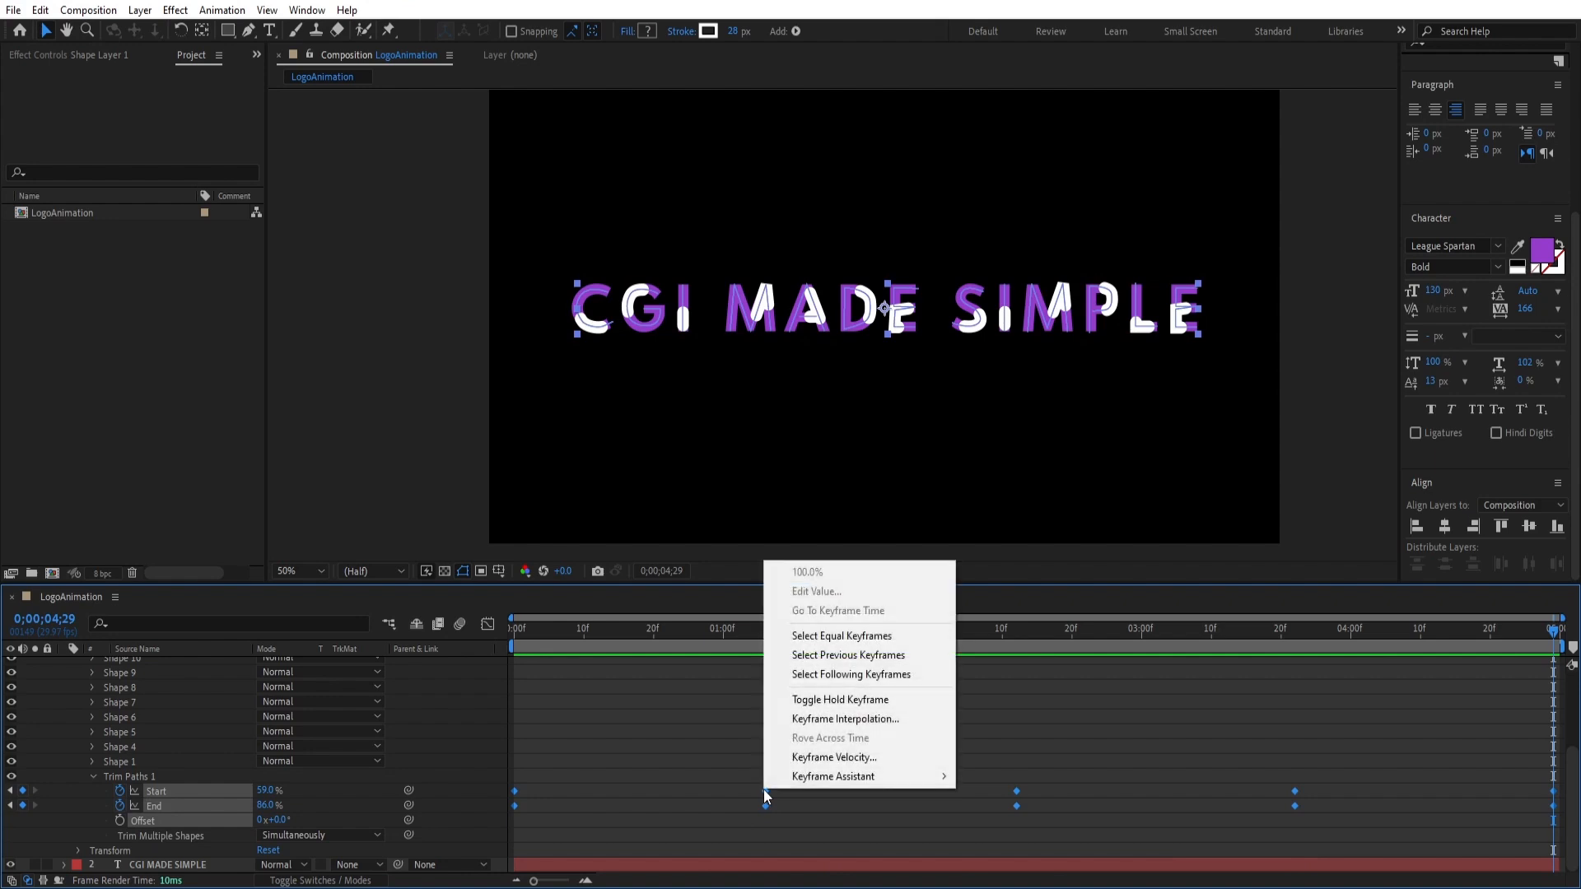
mouse_move(844, 785)
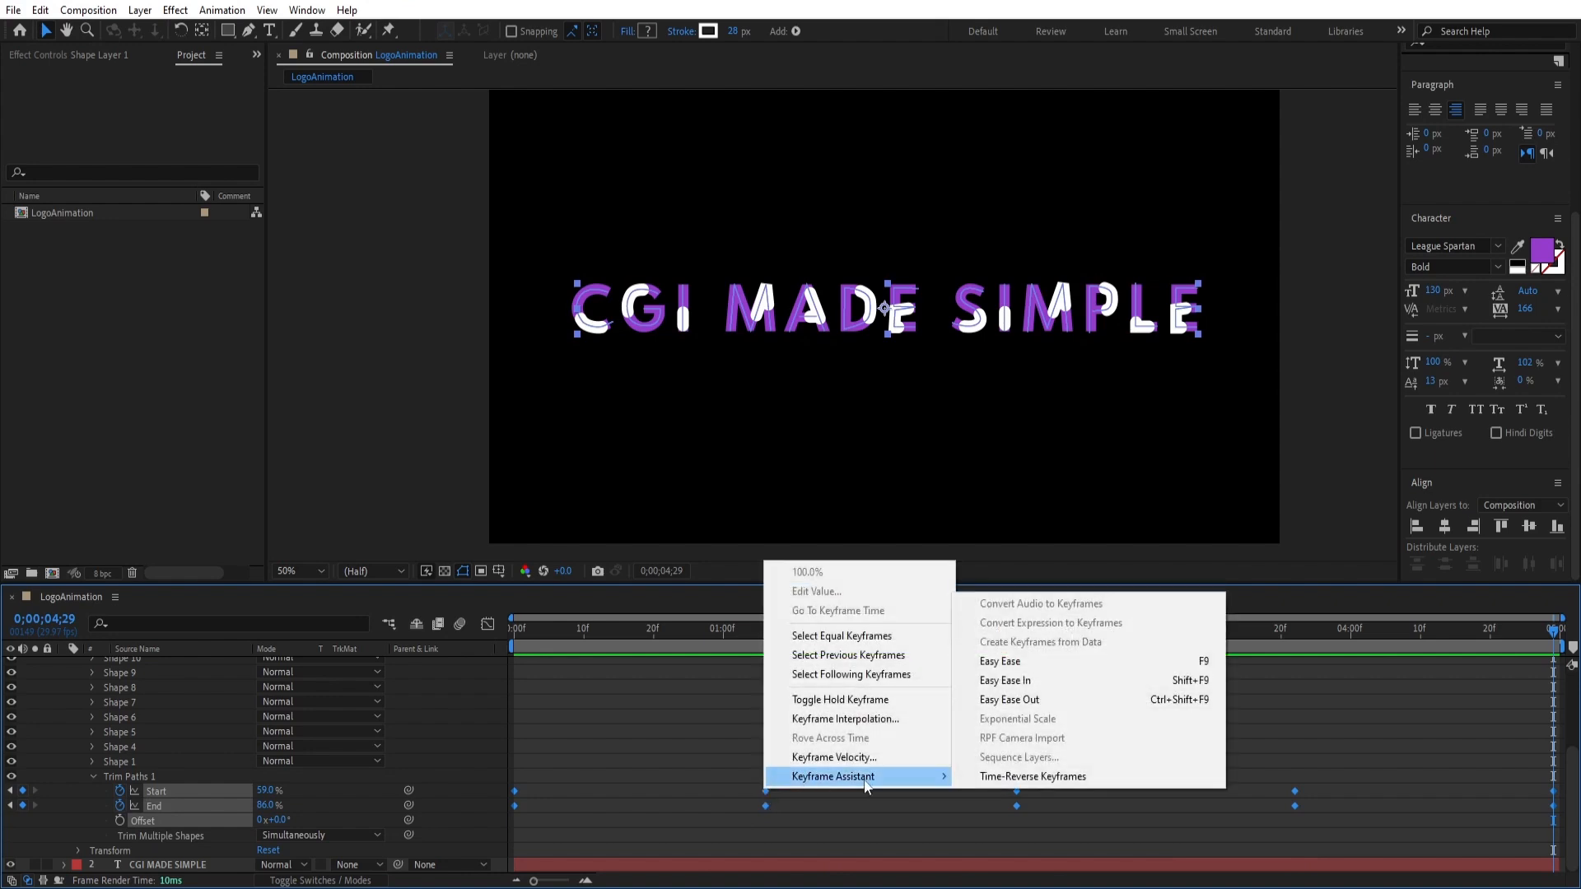
click(1019, 664)
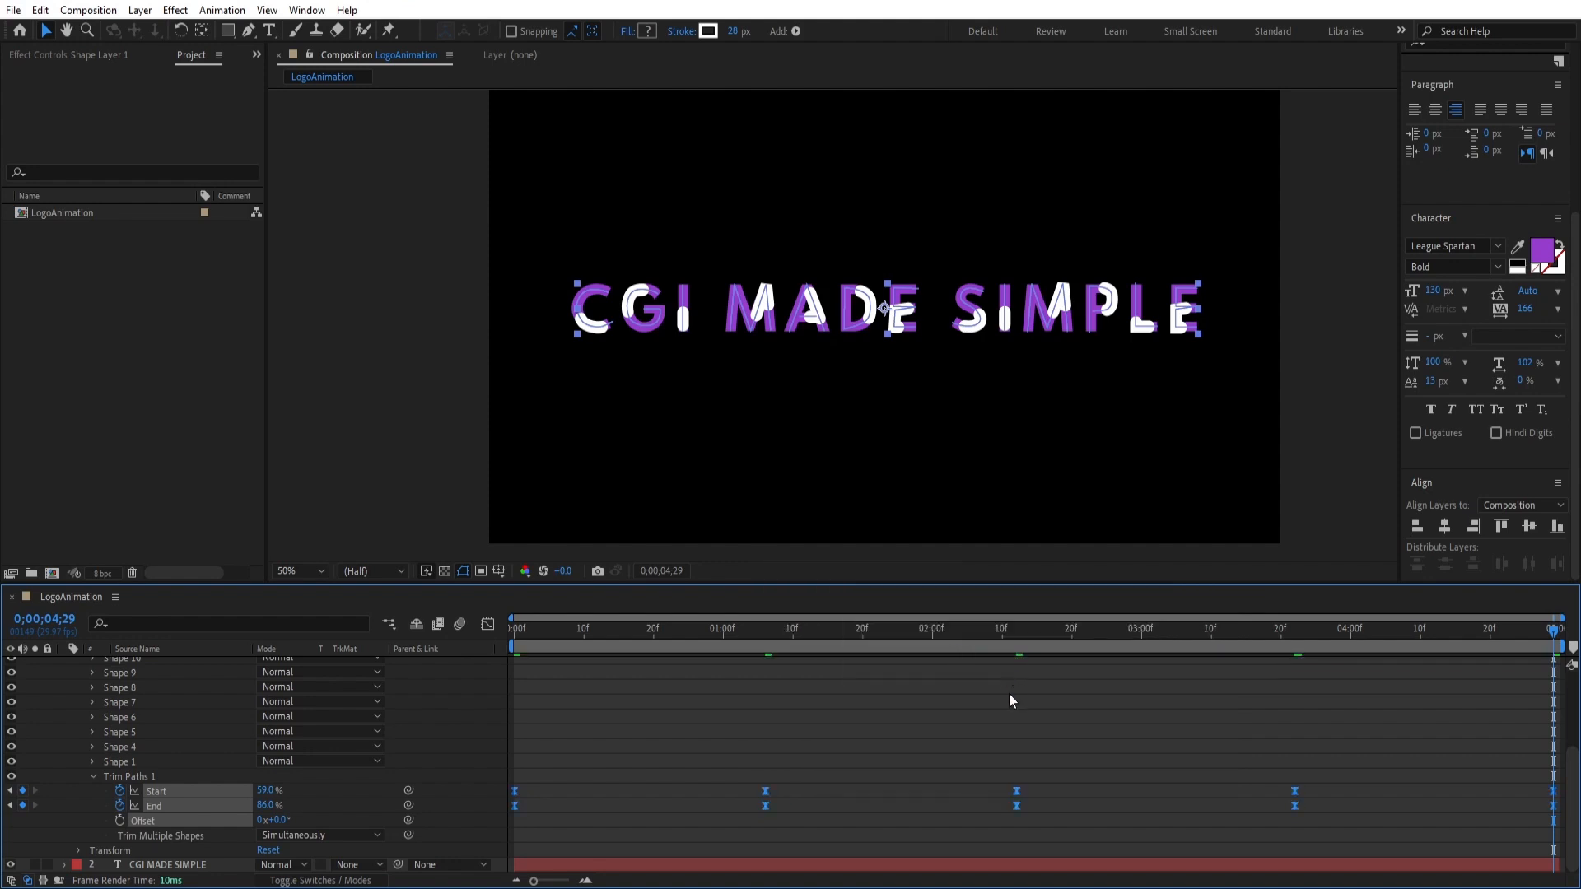
key(space)
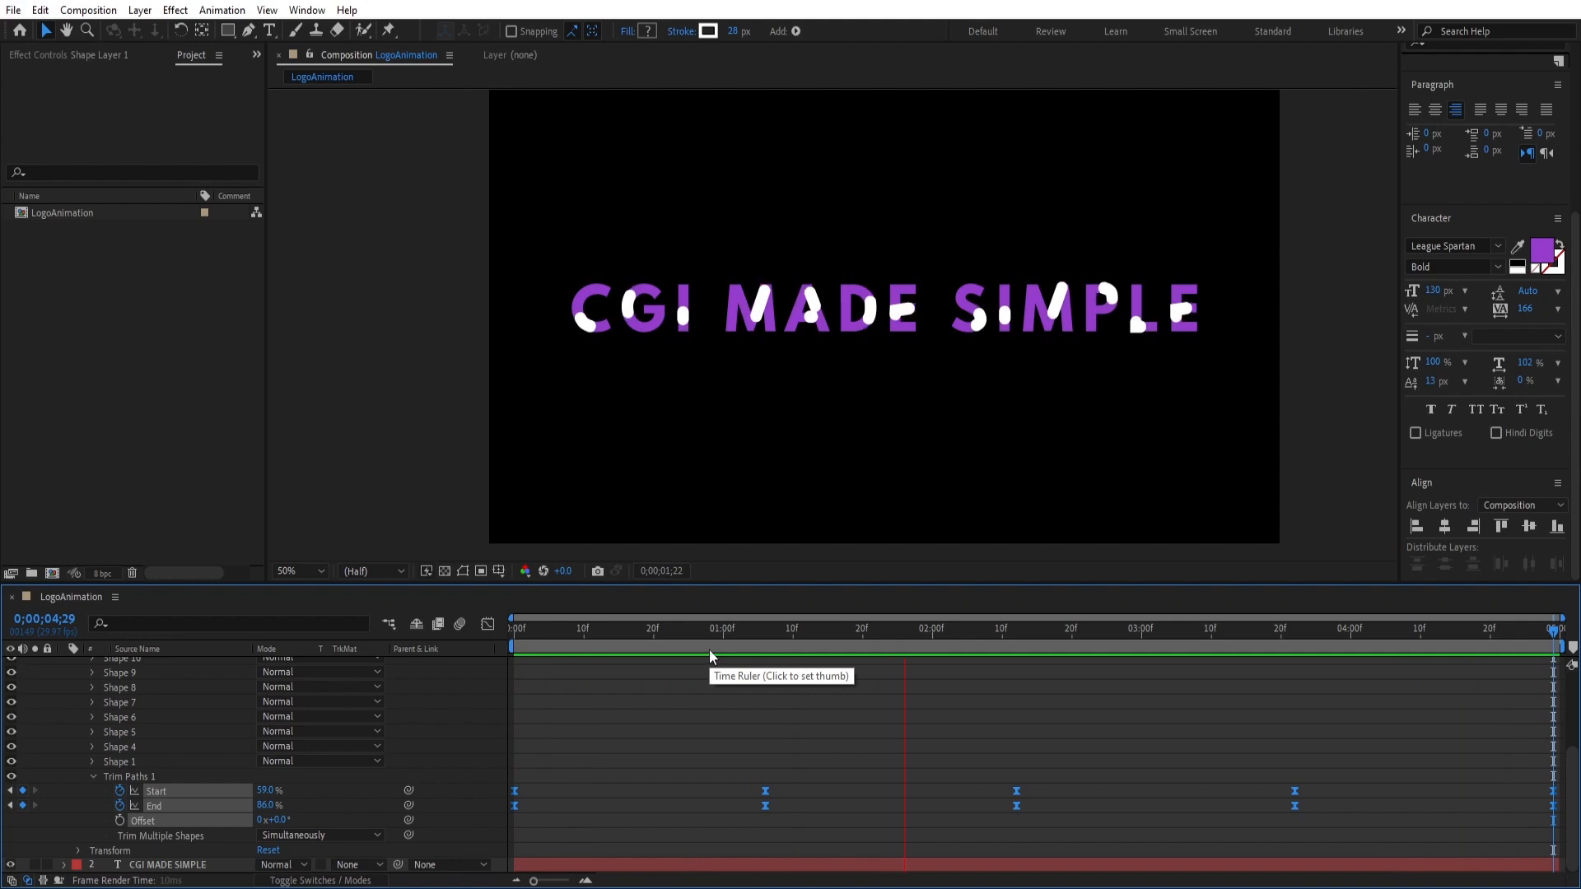
click(1213, 651)
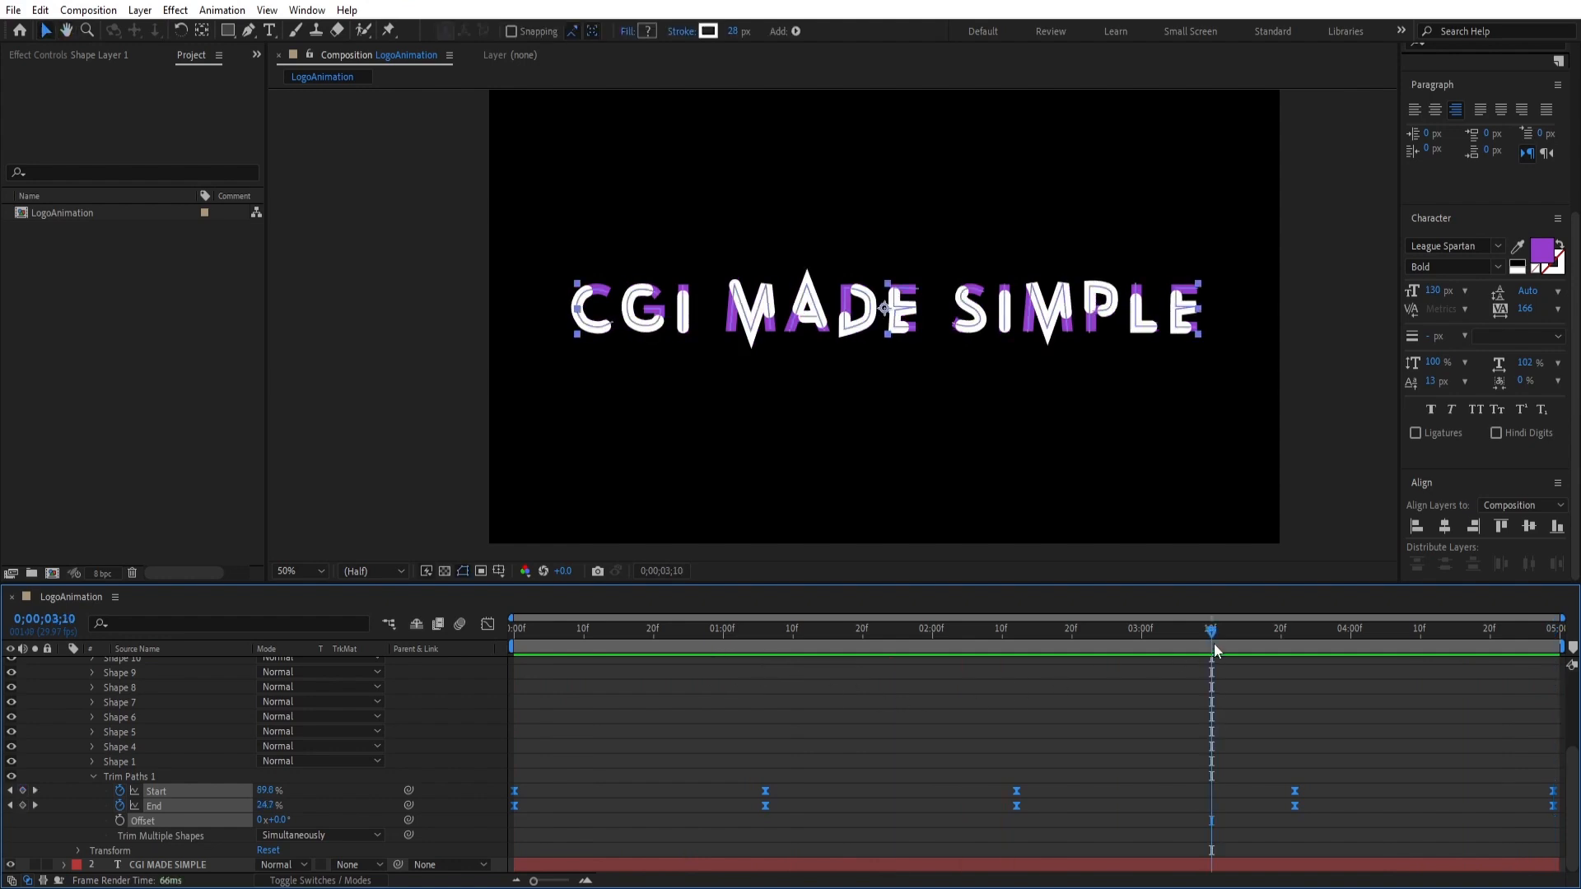
drag(1210, 638, 1161, 642)
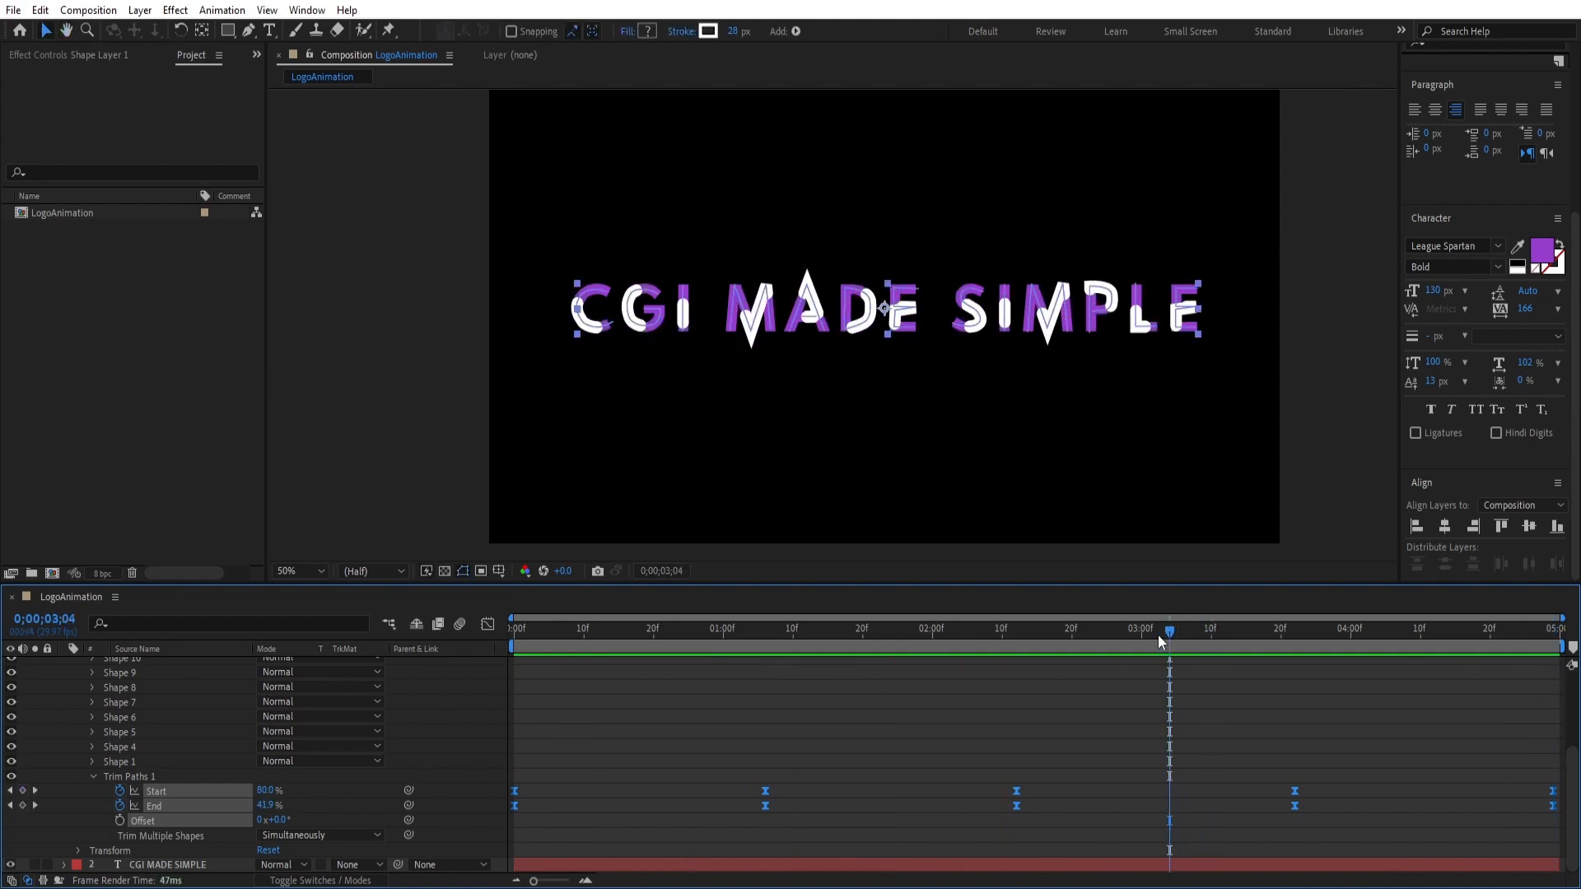
In the Graph Editor, lengthen the last End keyframe's incoming handle and the outgoing handles of the Start keyframes at 0;00;02;12 and 0;00;03;22
click(488, 626)
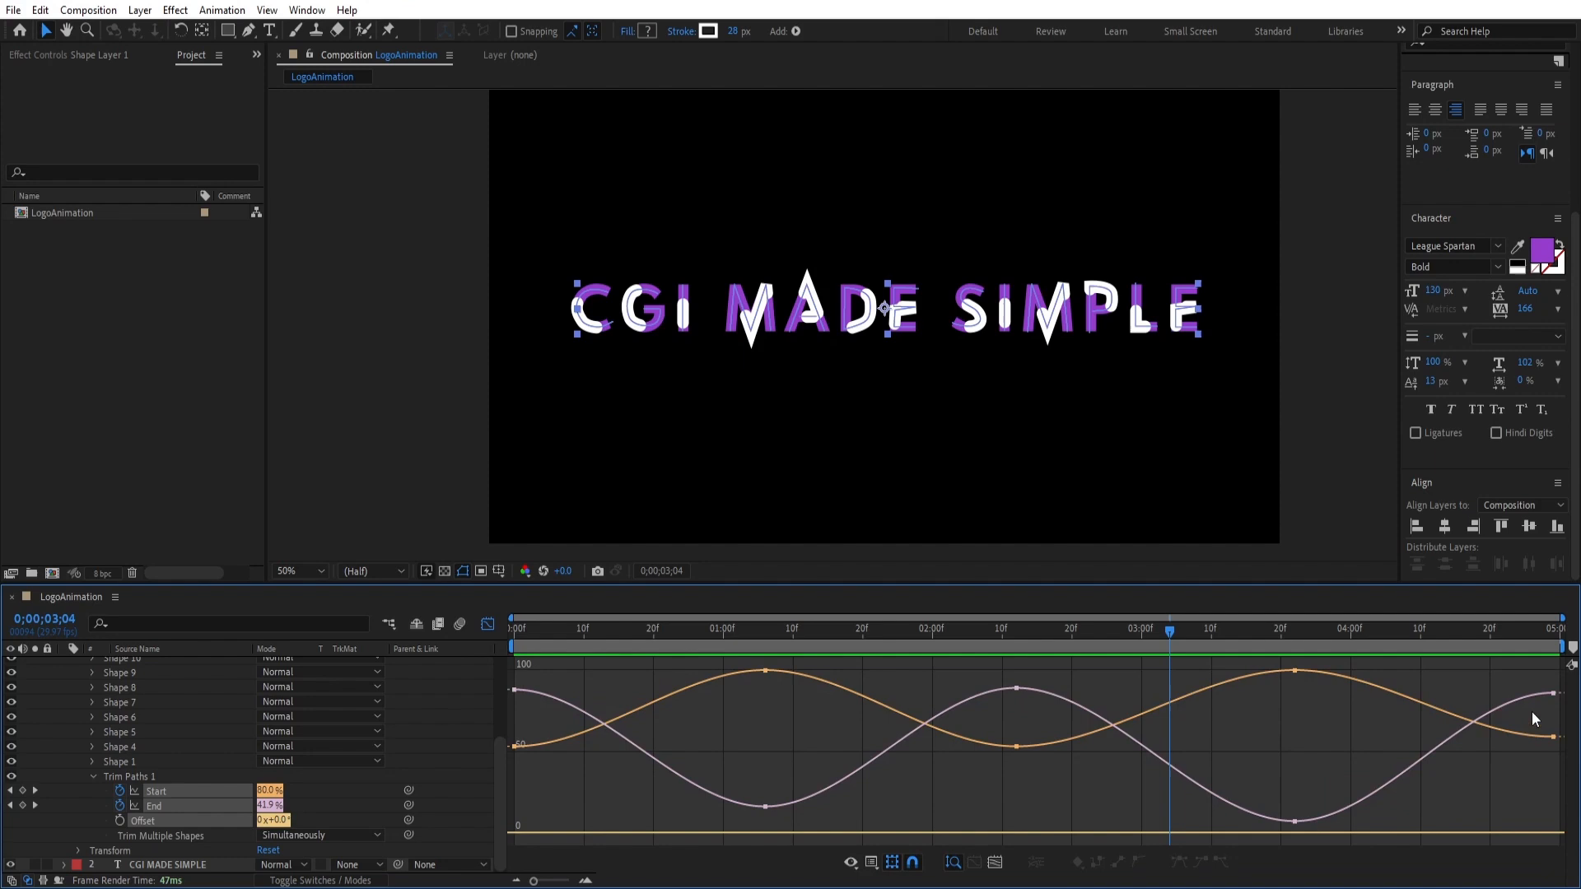
click(1554, 693)
drag(1470, 695, 1309, 692)
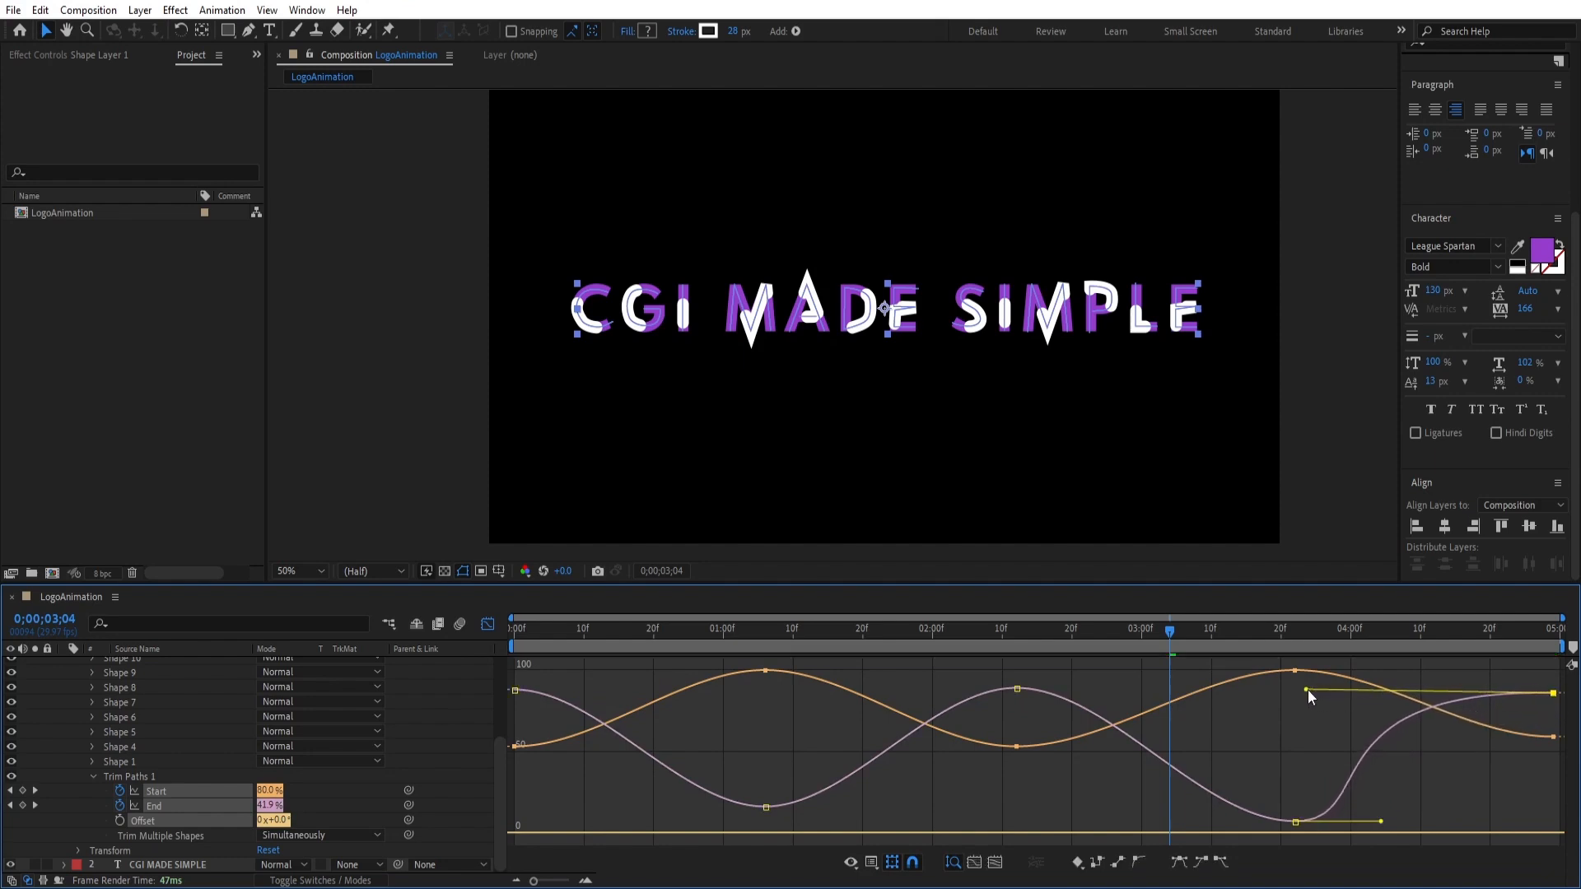
click(1347, 677)
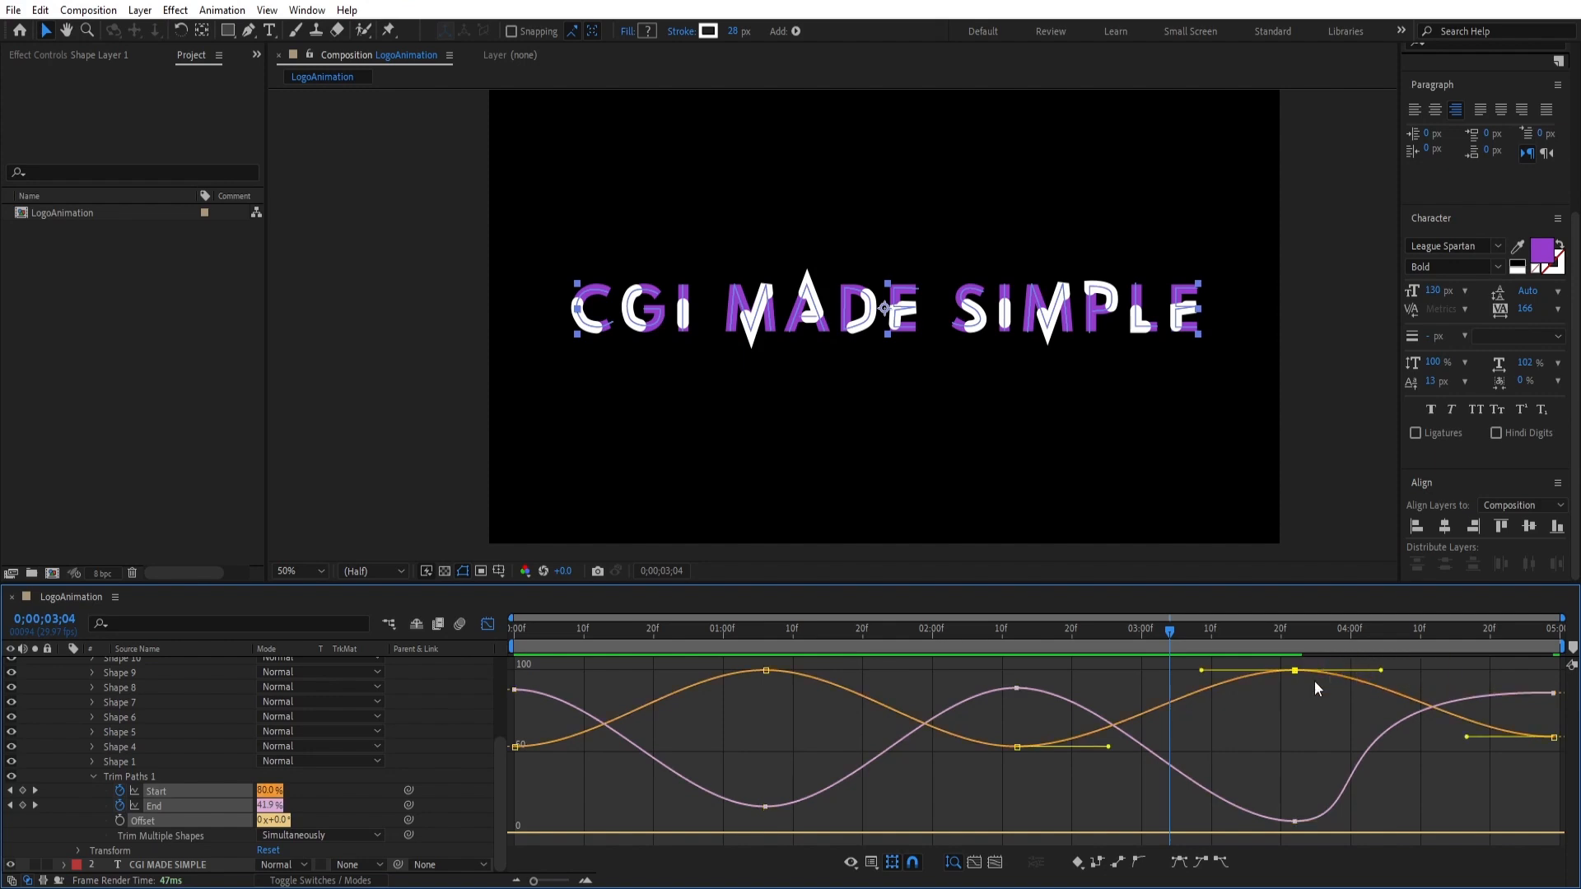
drag(1385, 669, 1522, 670)
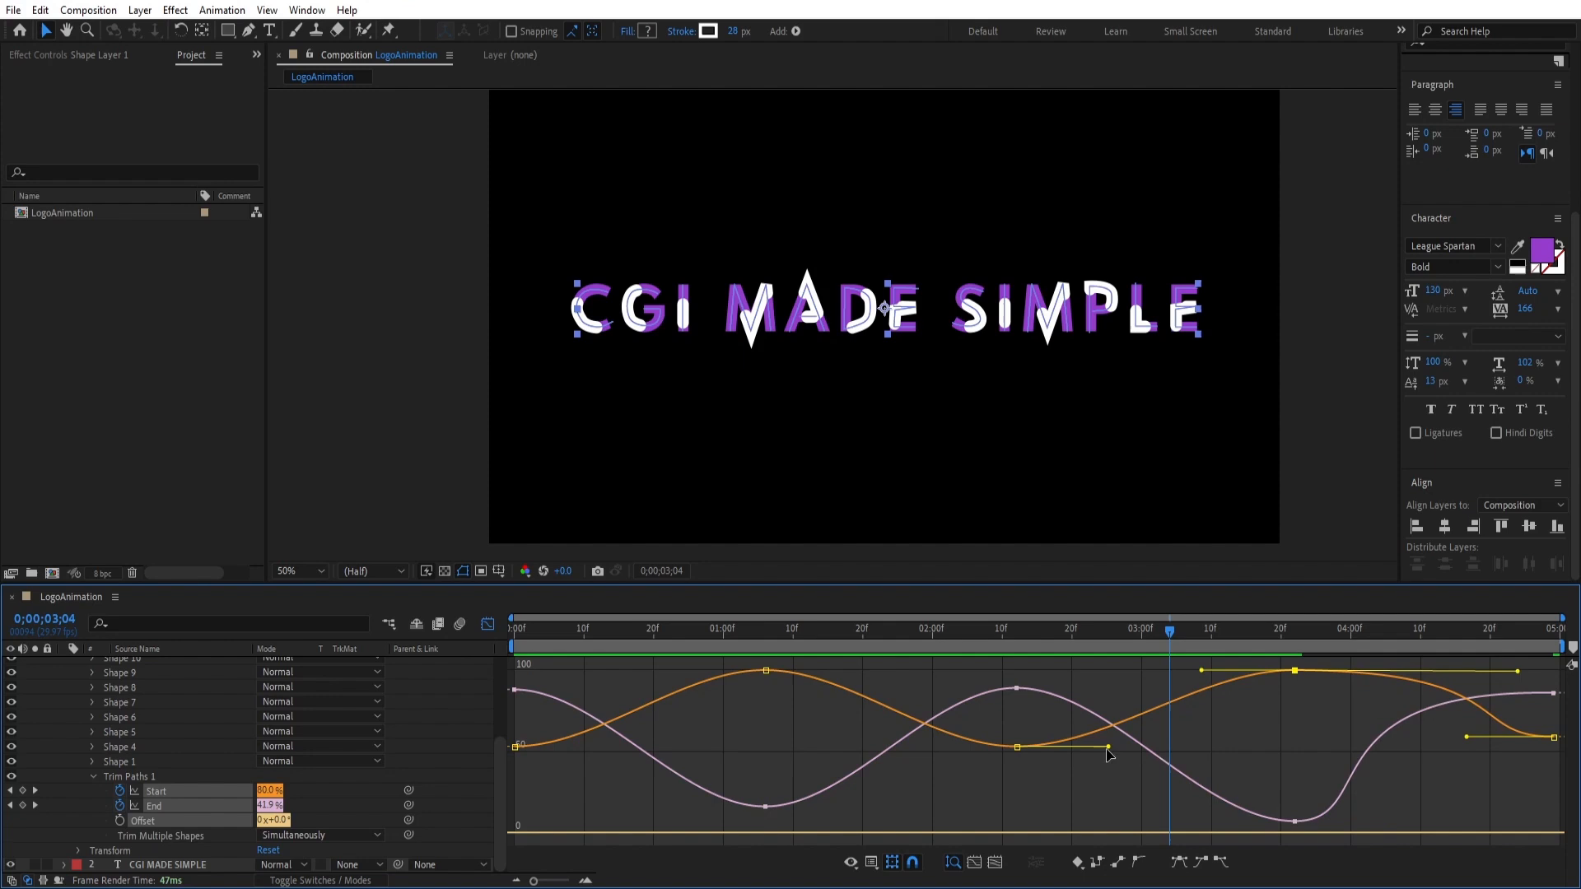
drag(1109, 748, 1263, 744)
Lengthen the handles between the first two End keyframes for a steeper curve and preview the animation
click(766, 806)
drag(675, 807, 558, 809)
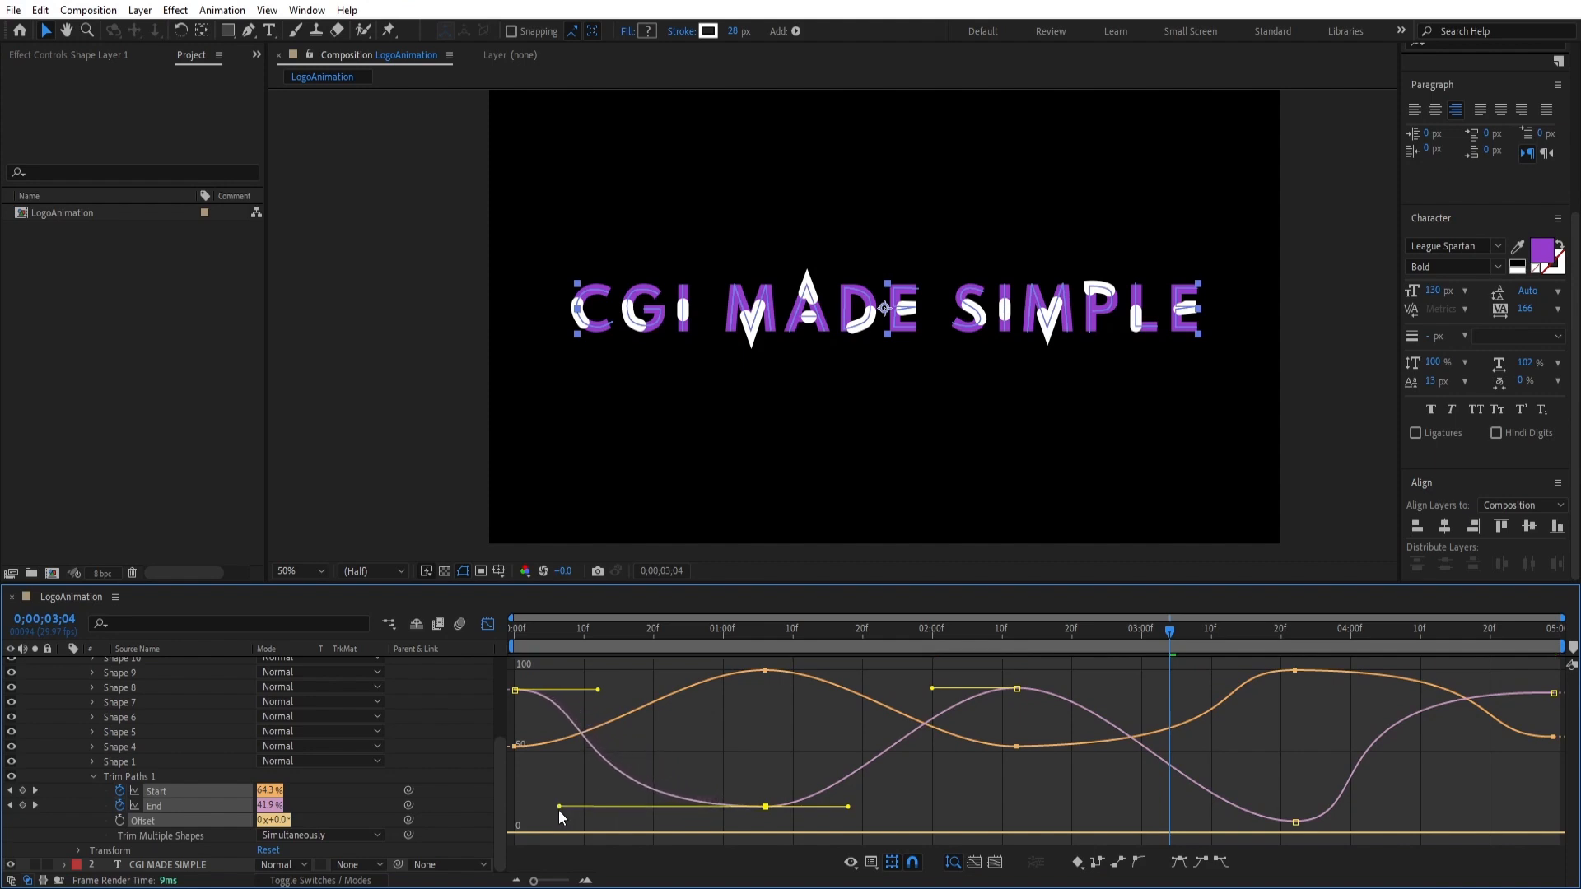
drag(604, 689, 691, 690)
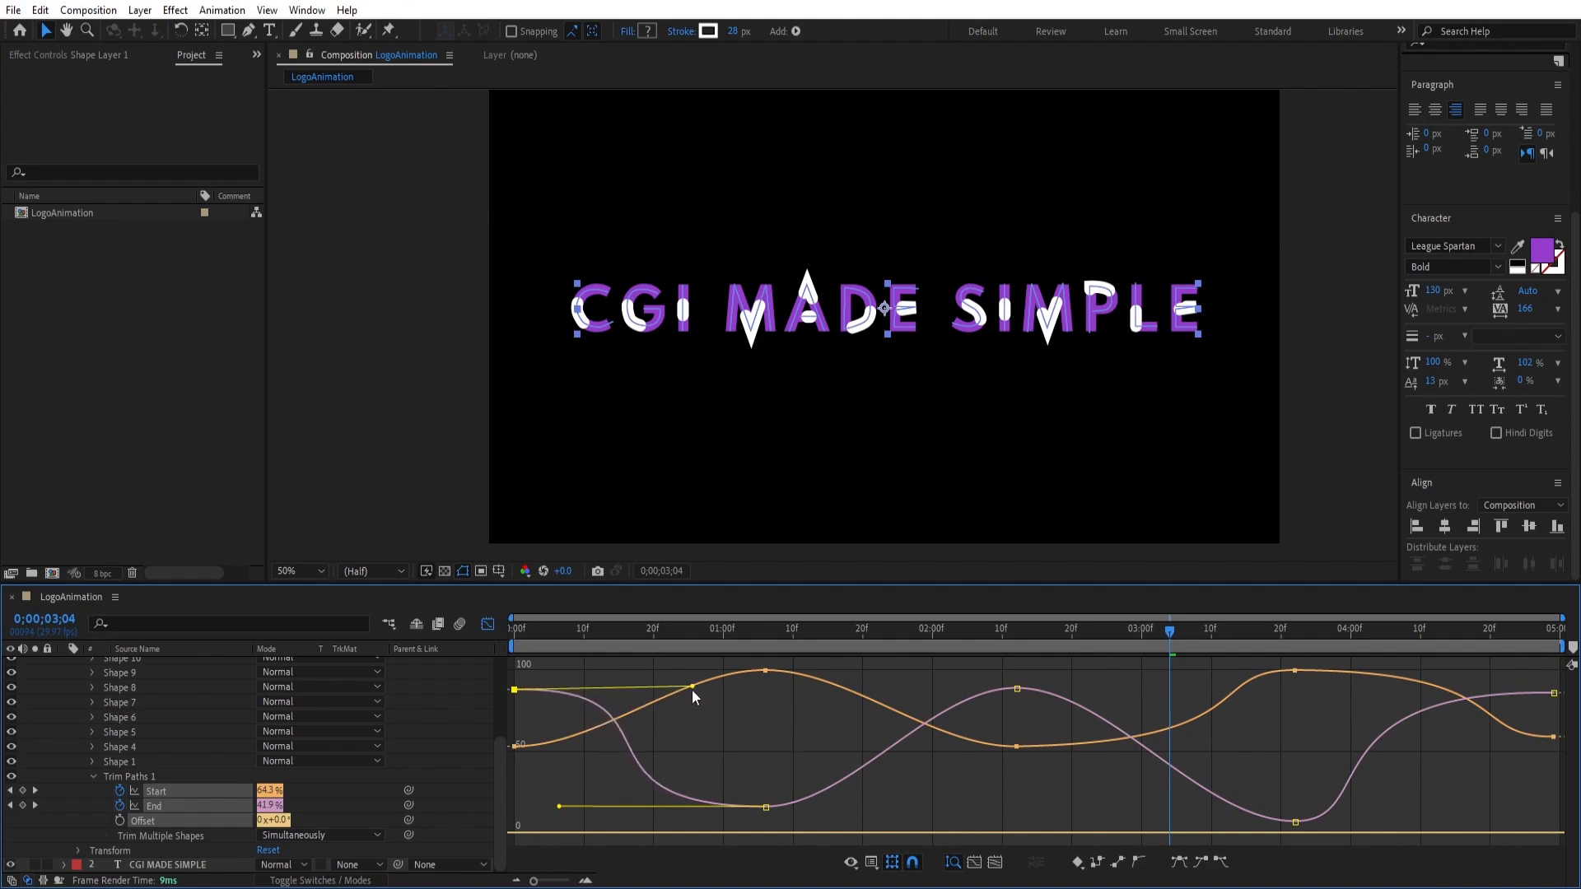
key(space)
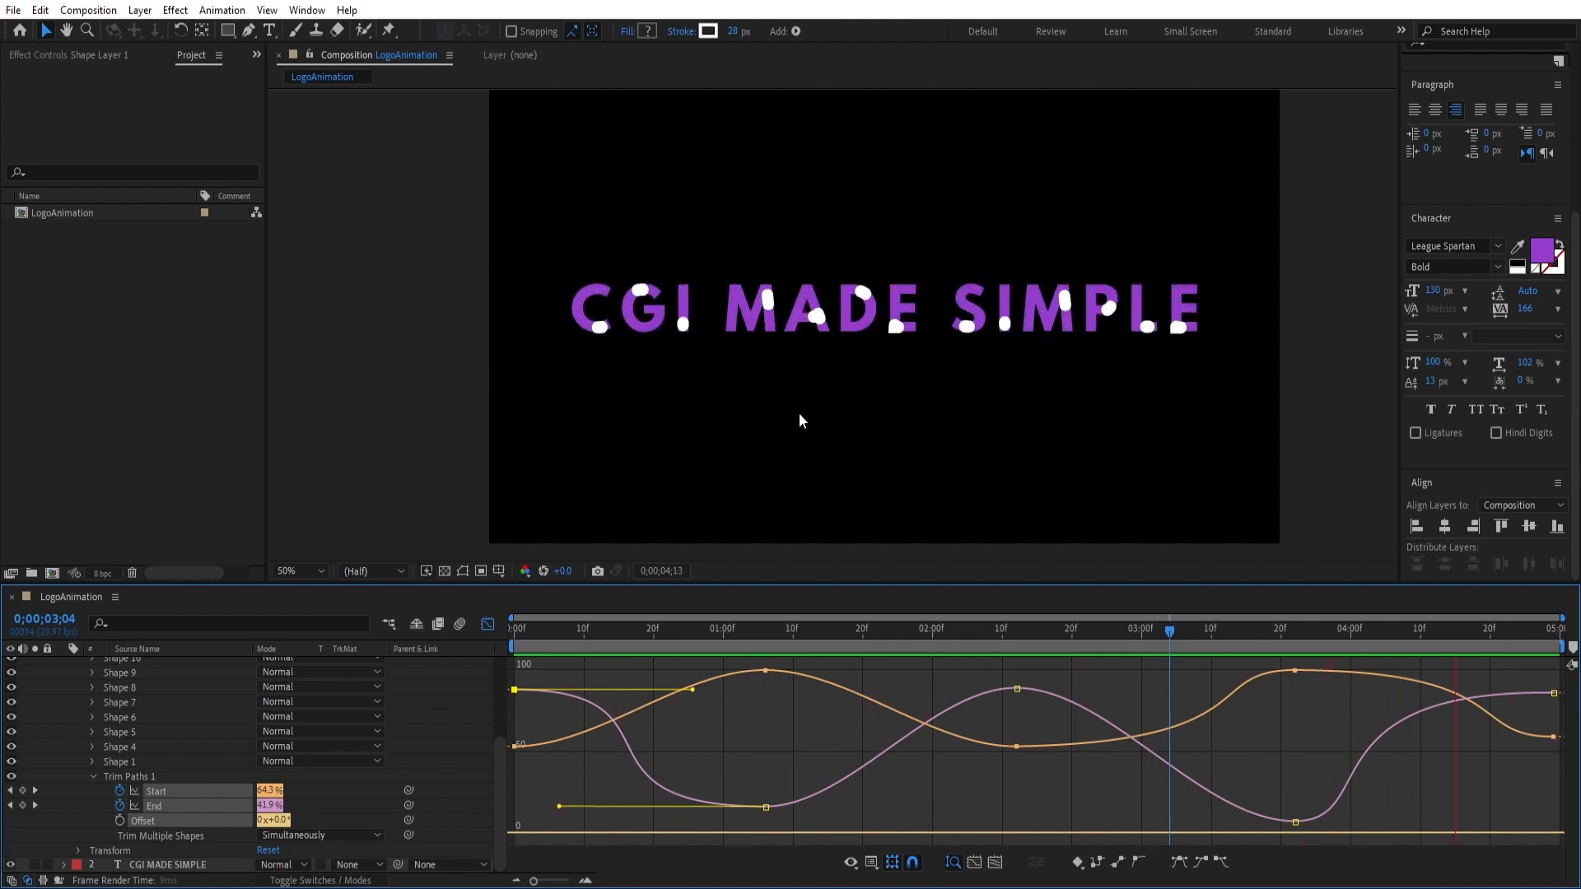
key(space)
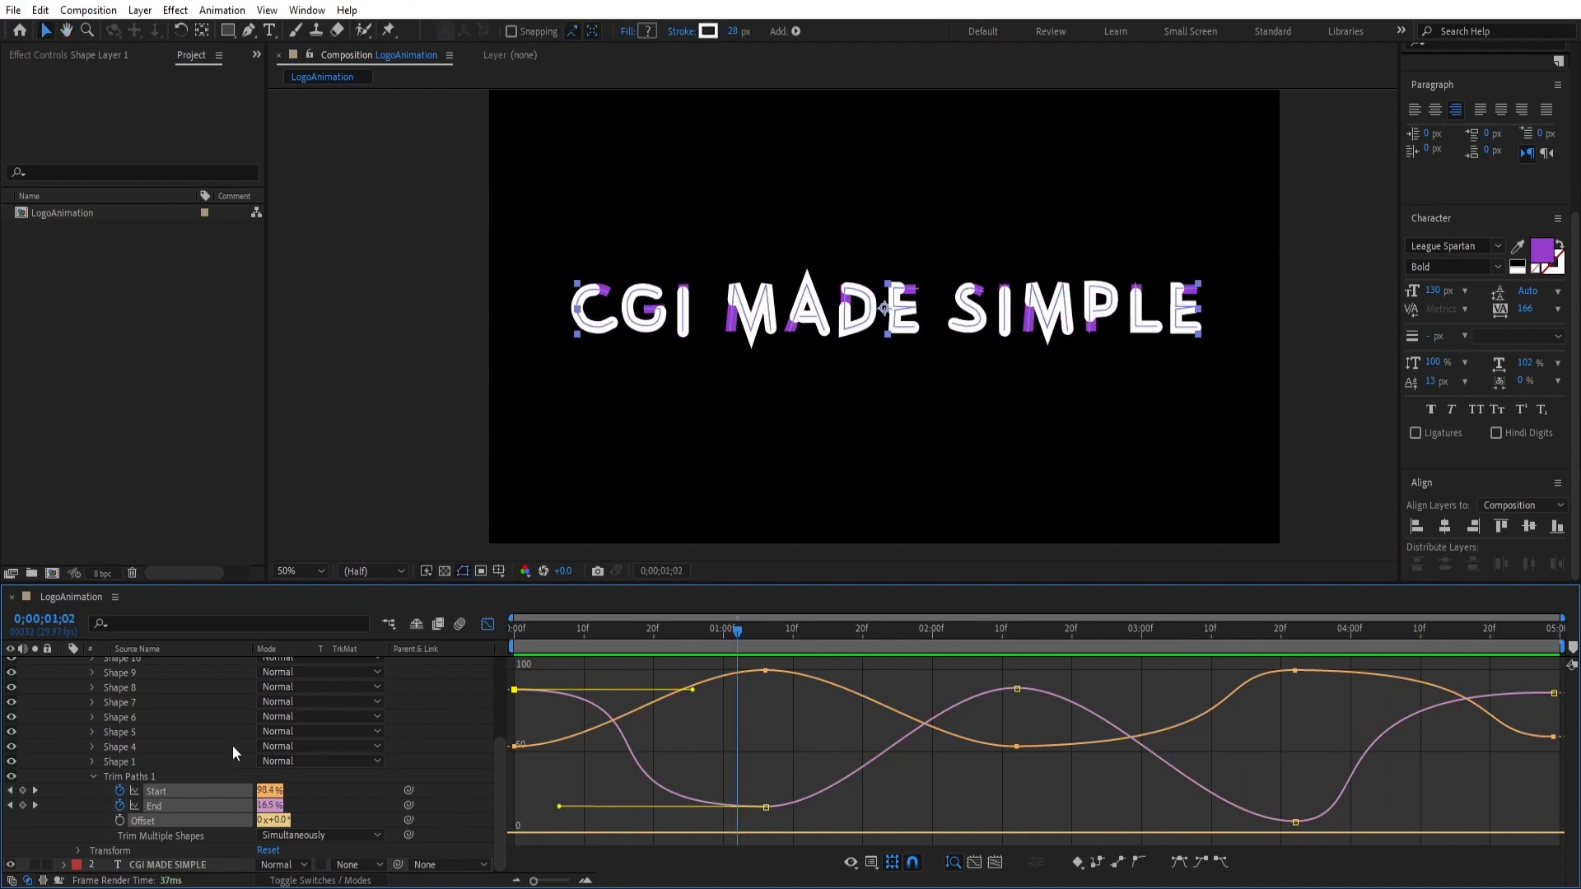
Collapse Trim Paths 1 and Shape Layer 1, clear the layer selection and preview the animation
click(94, 778)
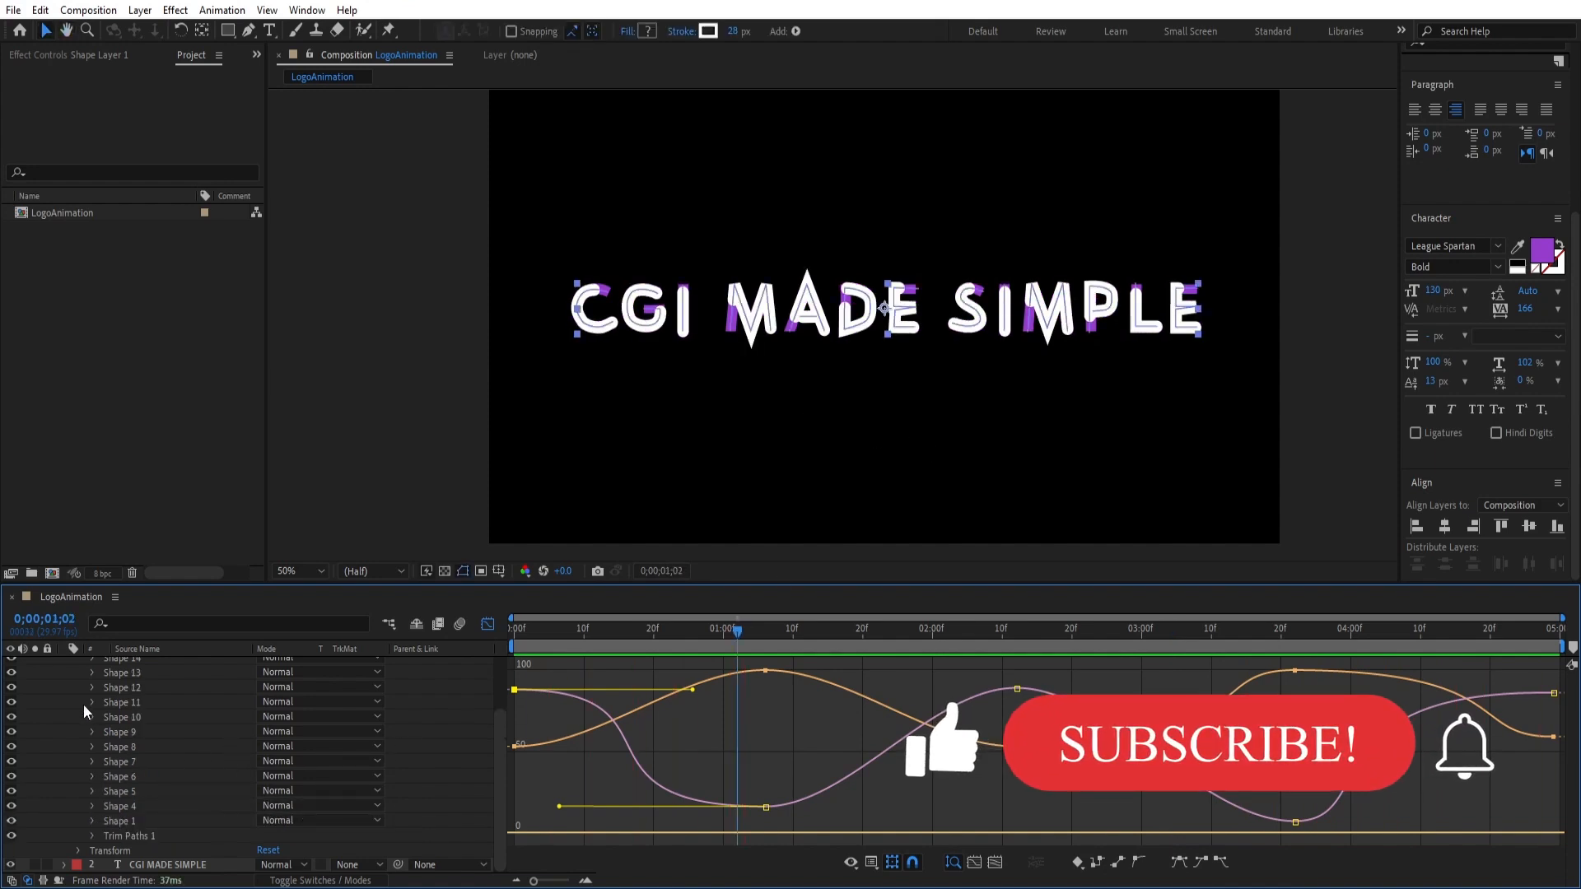
scroll(82, 700, up, 2)
click(65, 665)
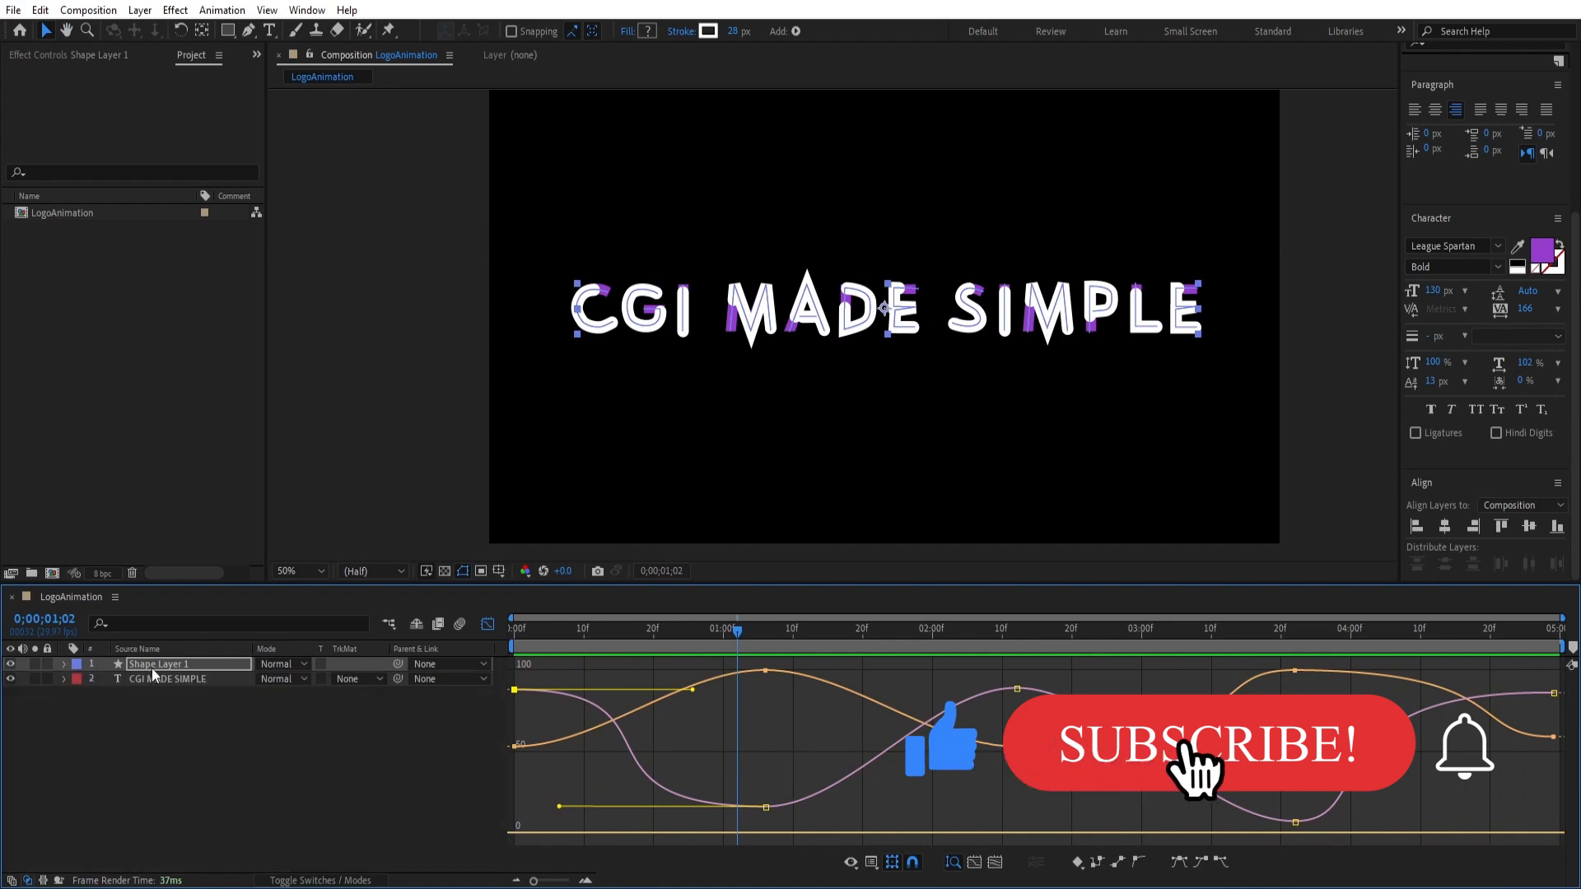
click(245, 758)
key(space)
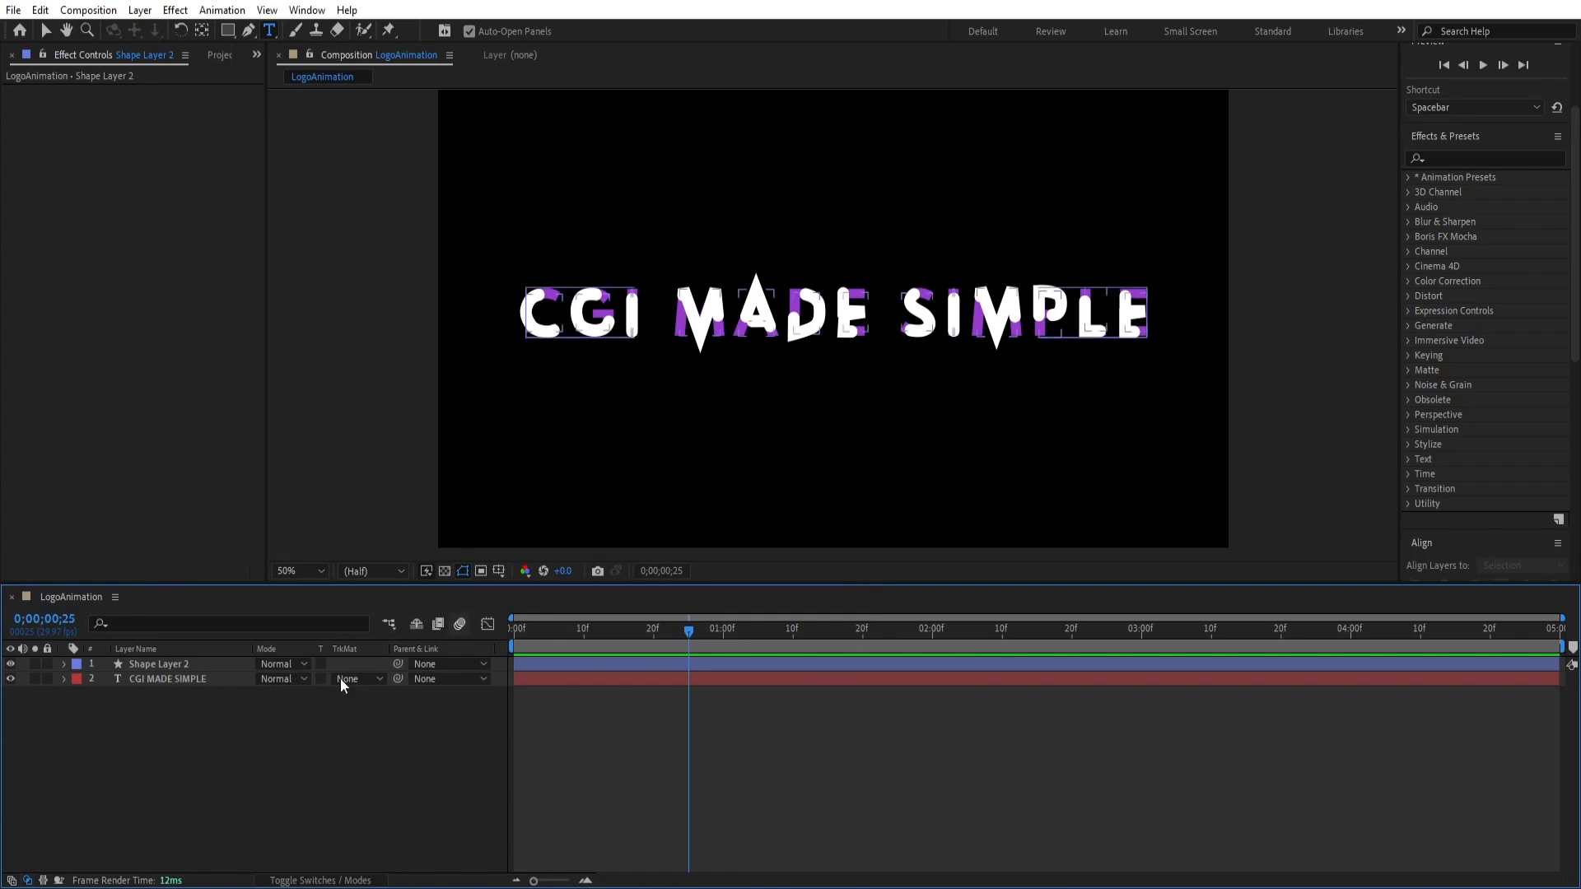
Add a Fill effect to Shape Layer 2 and set its color to medium green 58AB42
click(1449, 157)
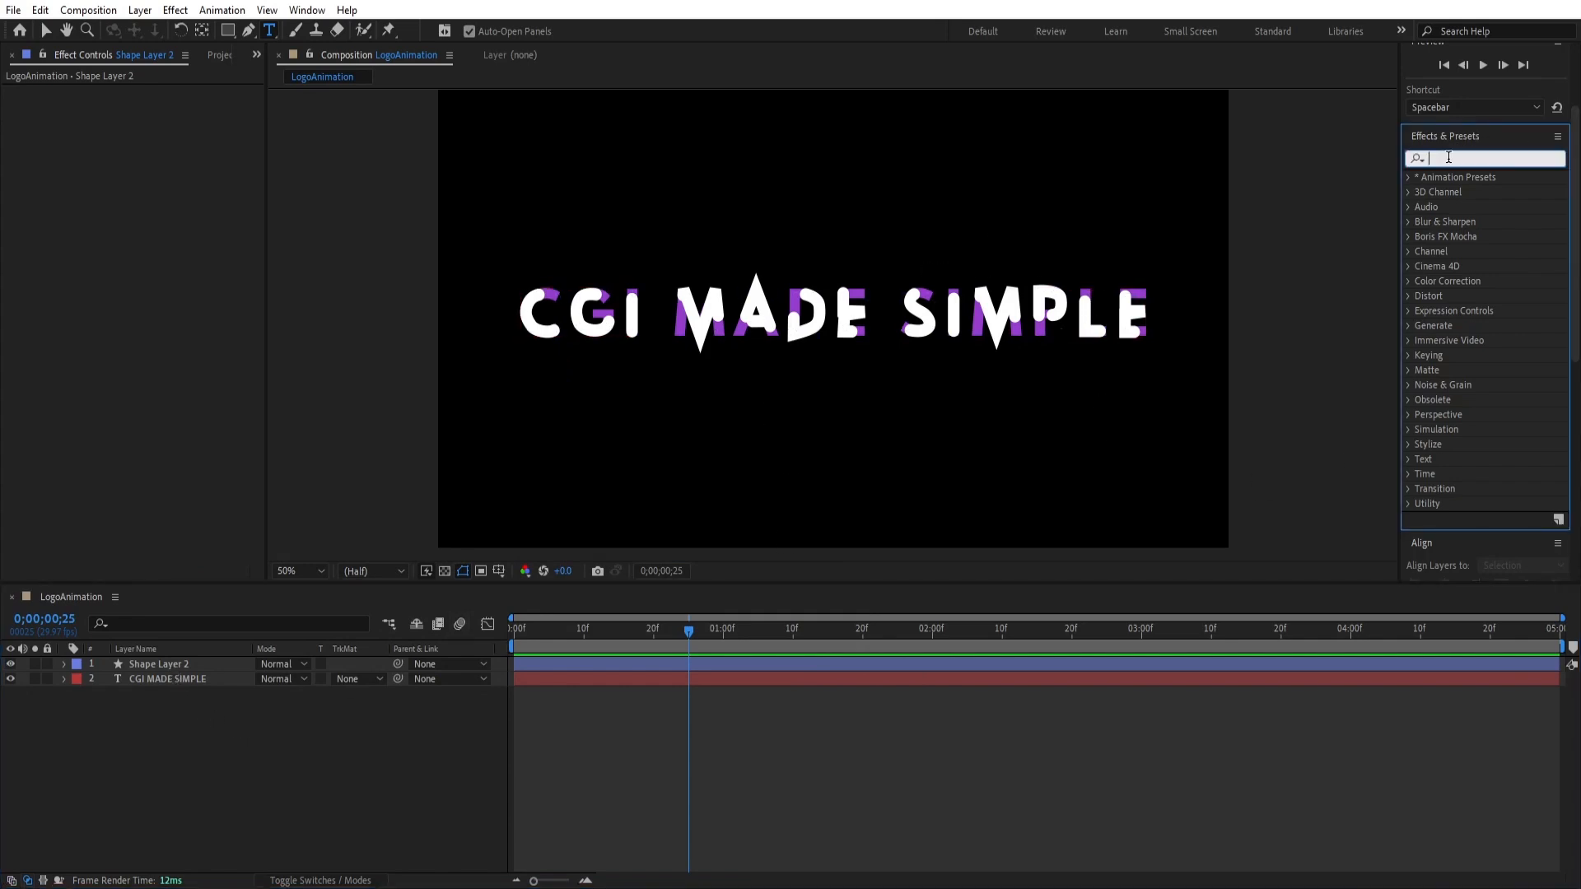
text(fill)
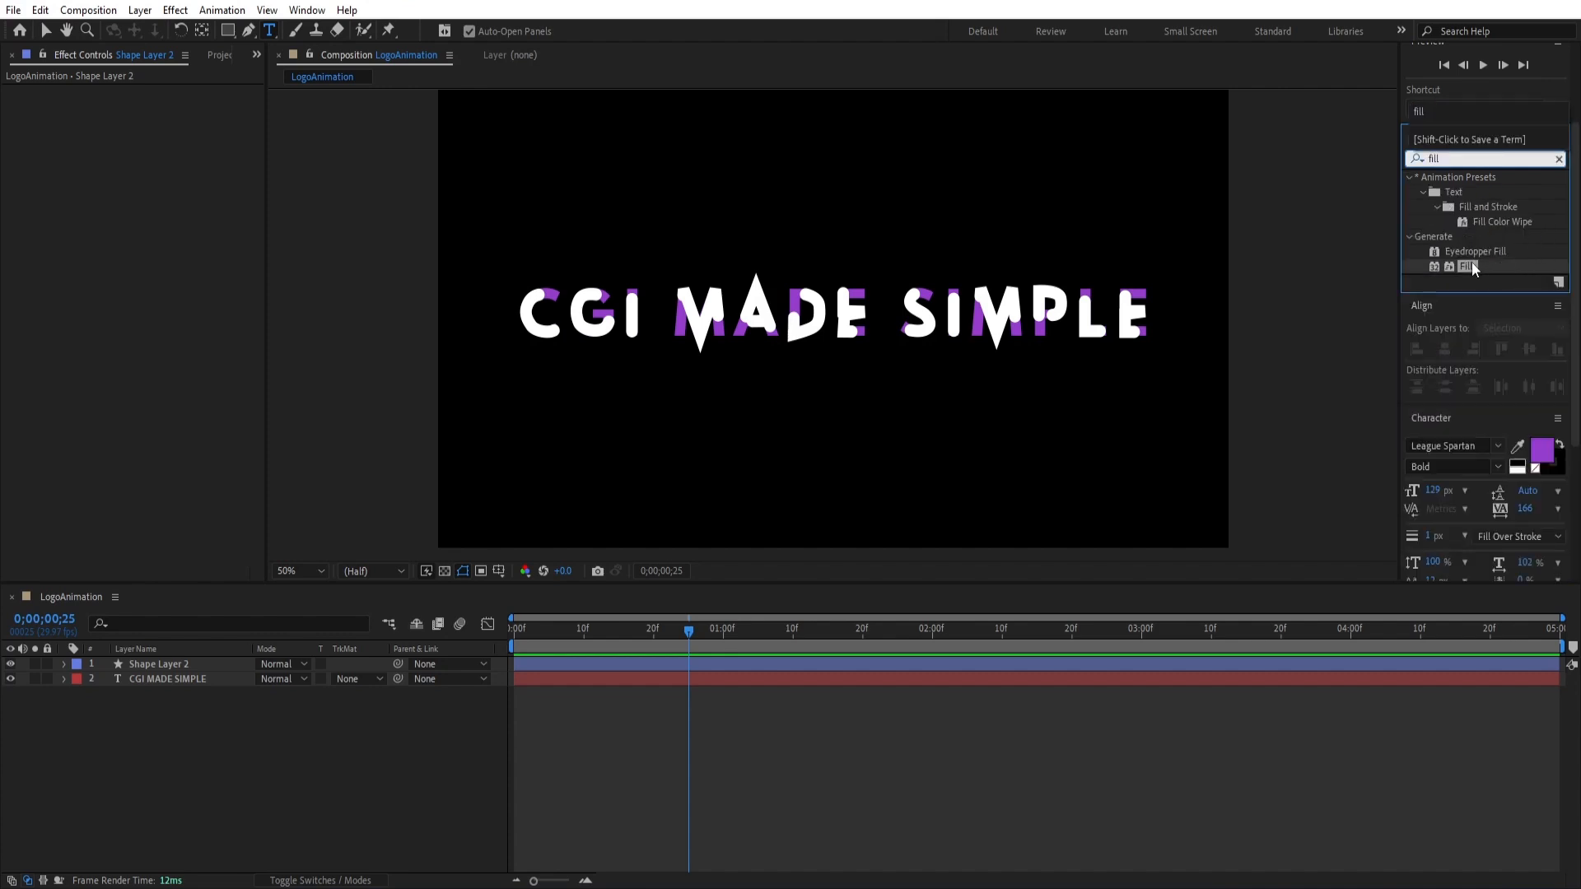
drag(1472, 268, 175, 662)
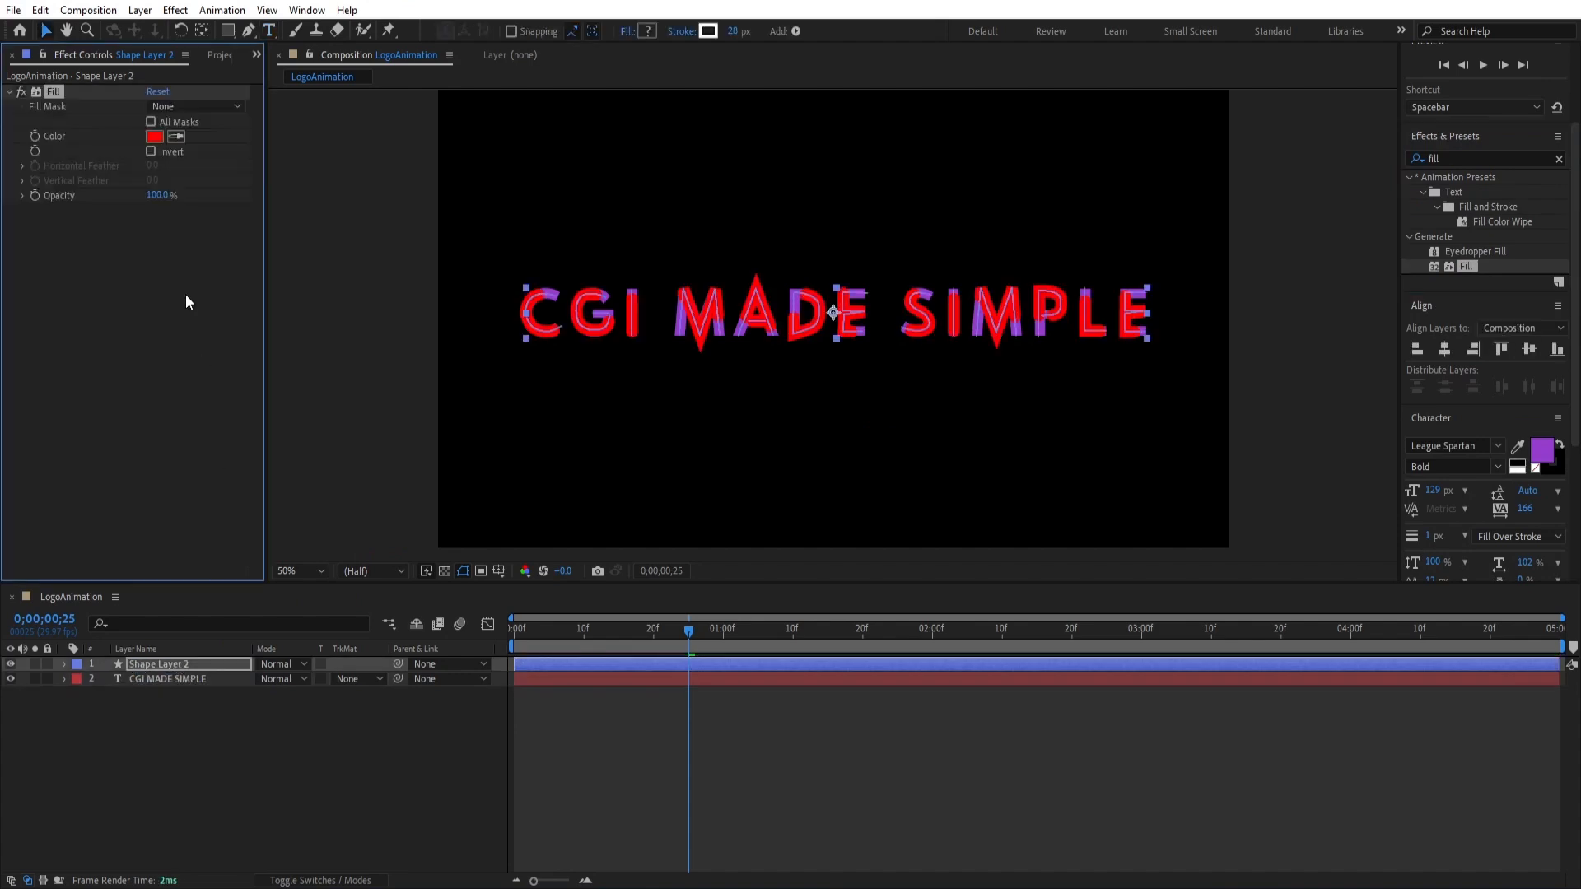
click(154, 136)
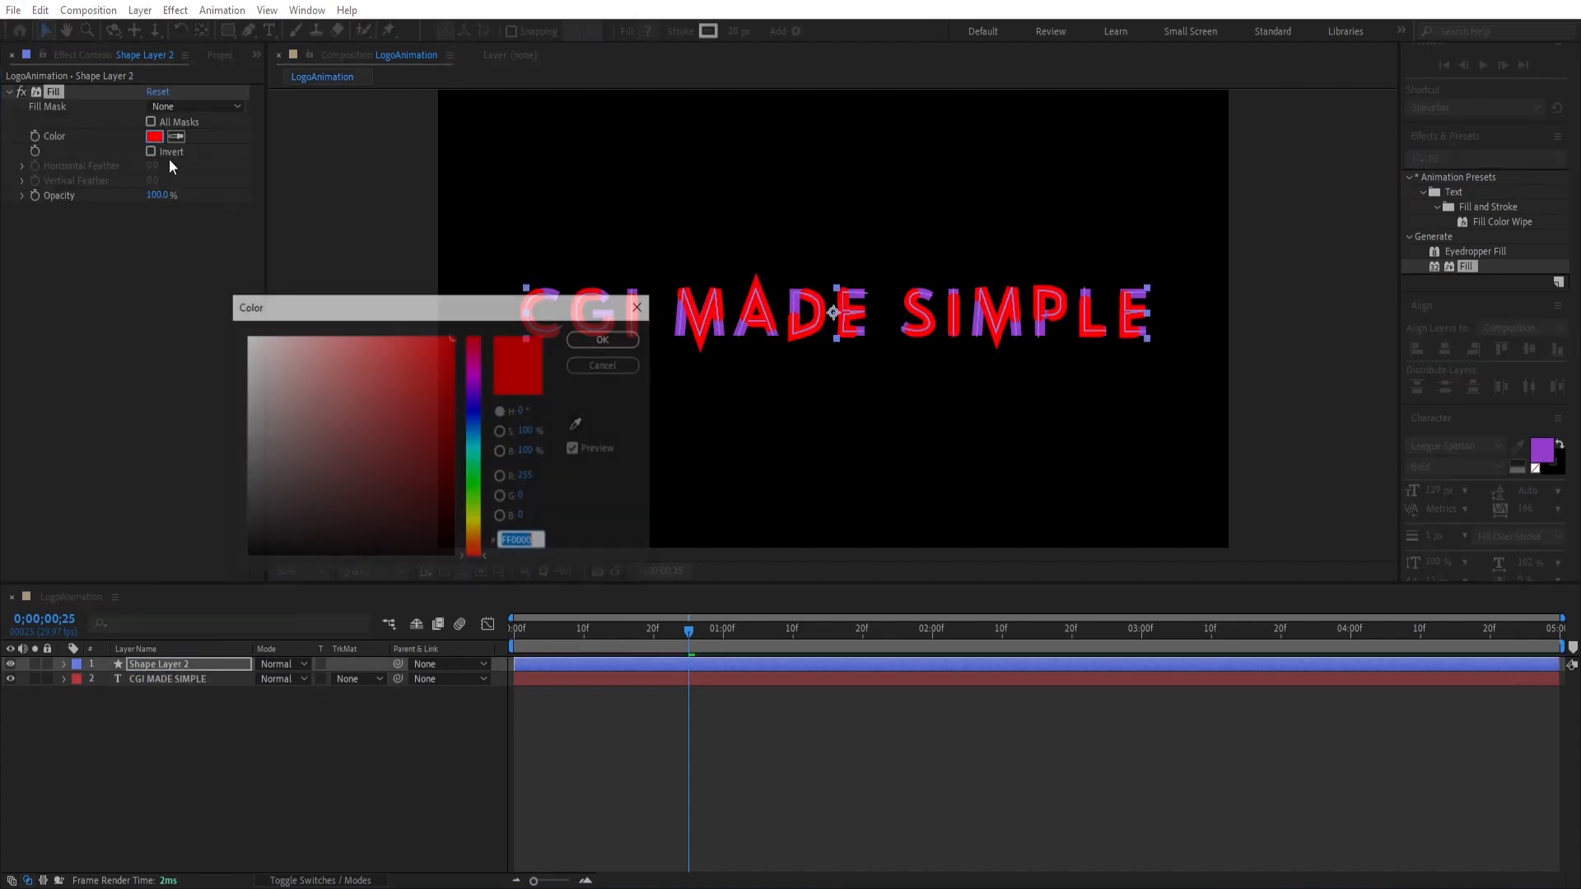
click(476, 492)
mouse_move(403, 415)
mouse_down()
mouse_move(375, 430)
mouse_move(373, 413)
mouse_up()
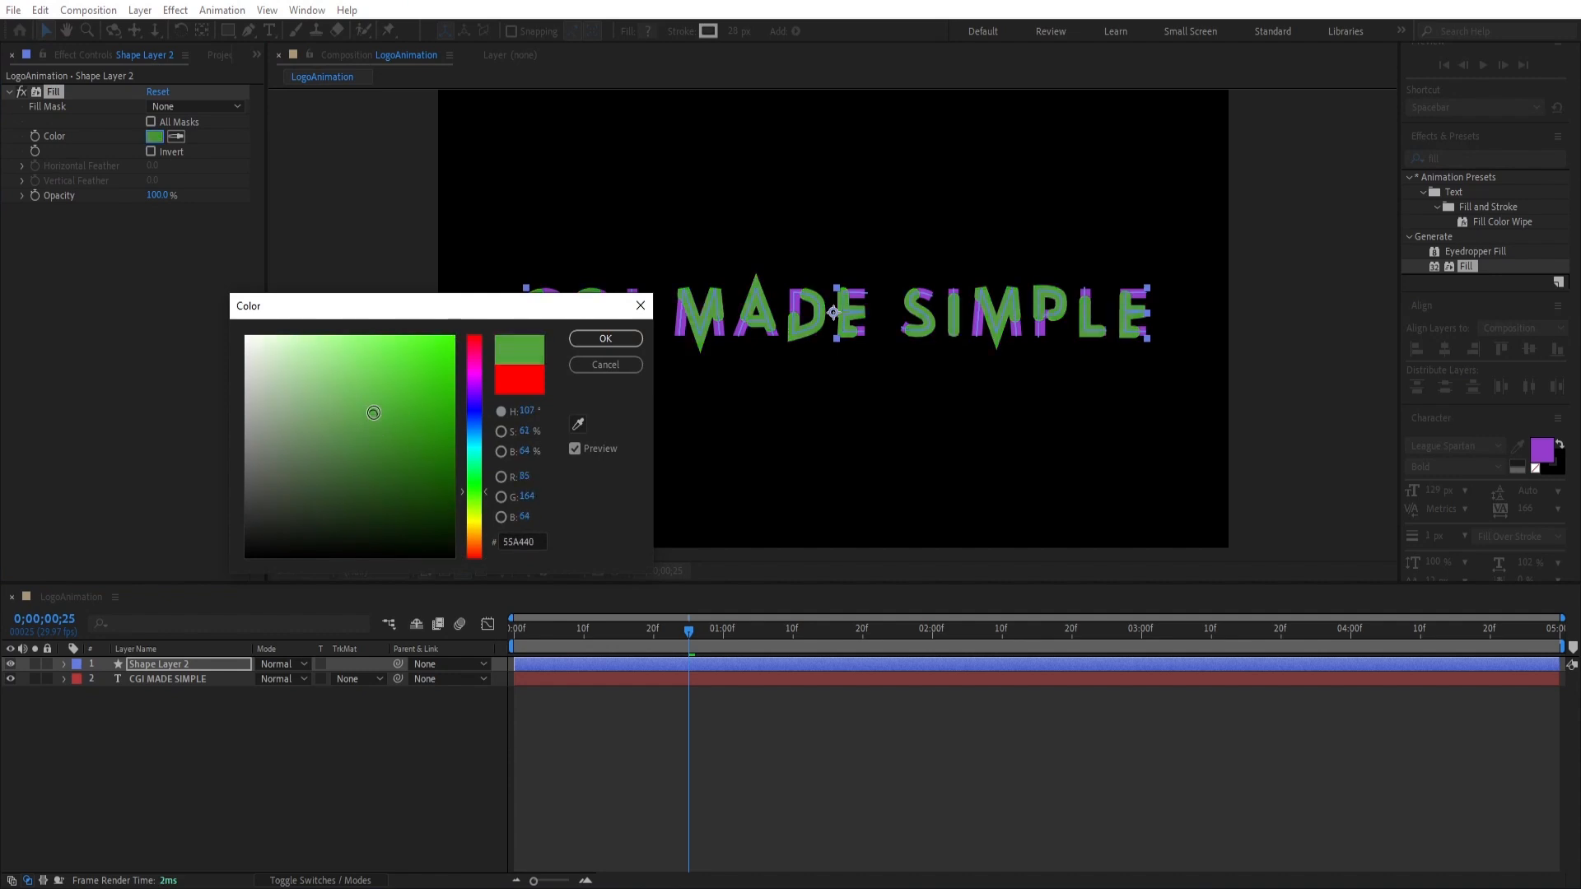
click(607, 339)
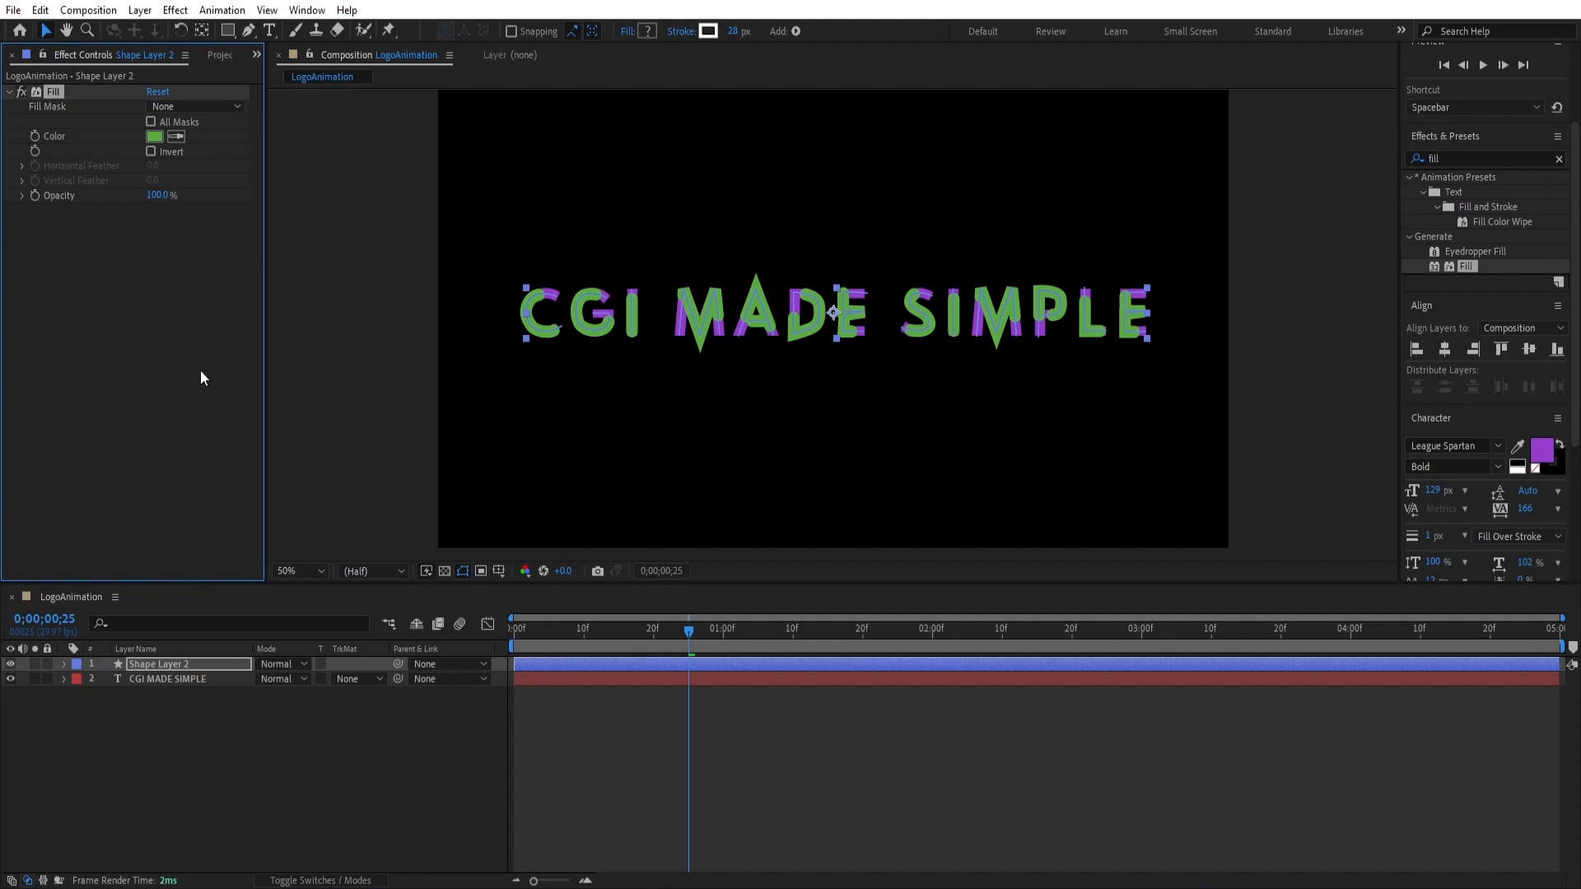
Hide the CGI MADE SIMPLE text layer and place a duplicate of it above Shape Layer 2
click(156, 683)
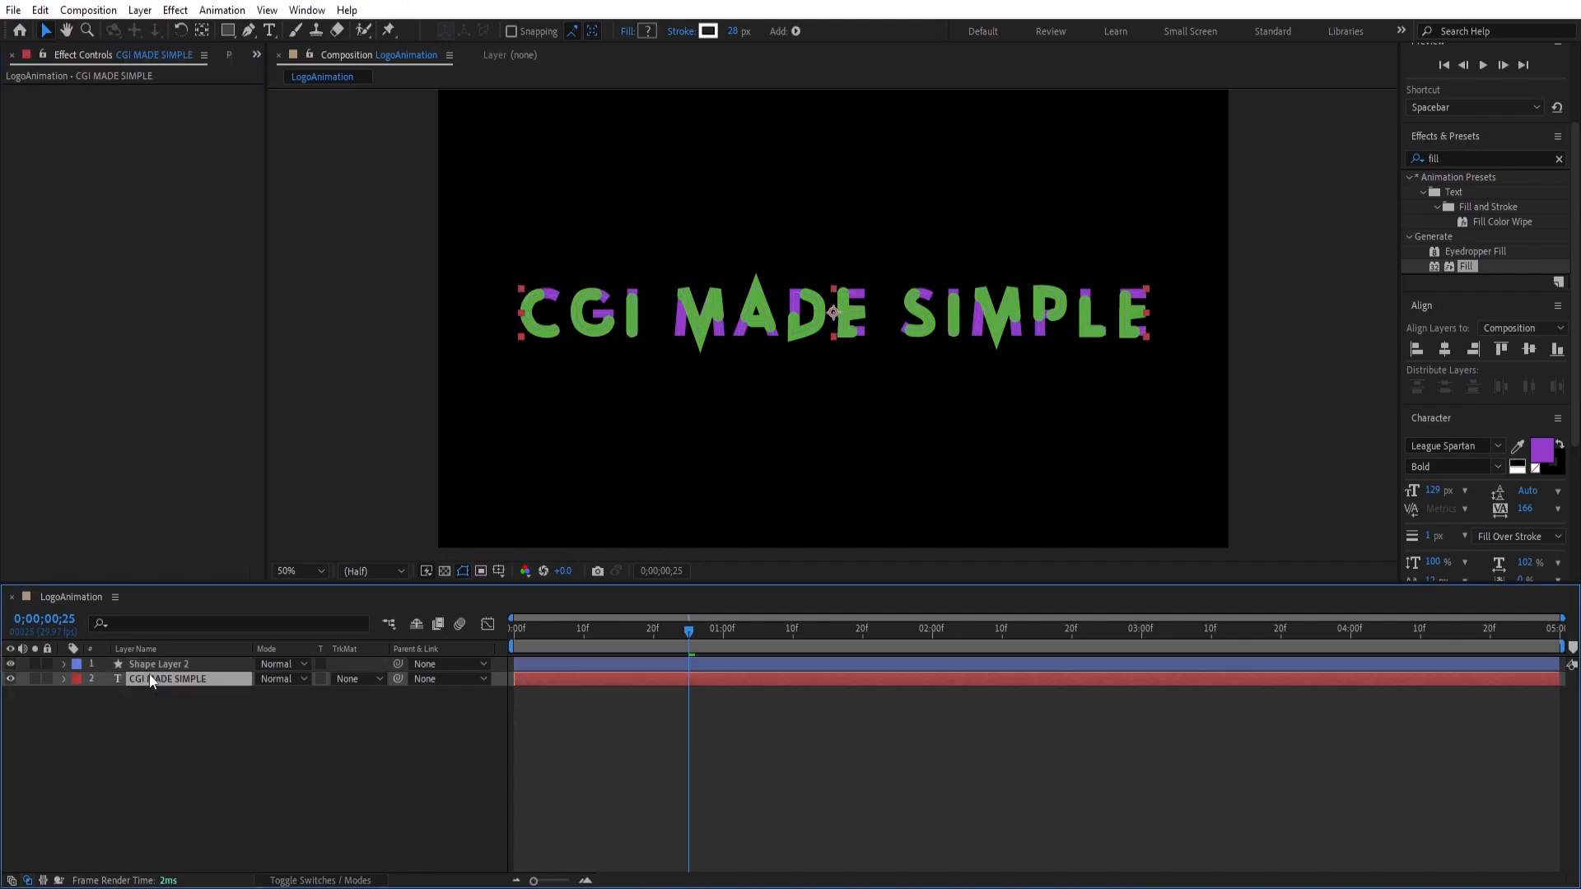
click(10, 679)
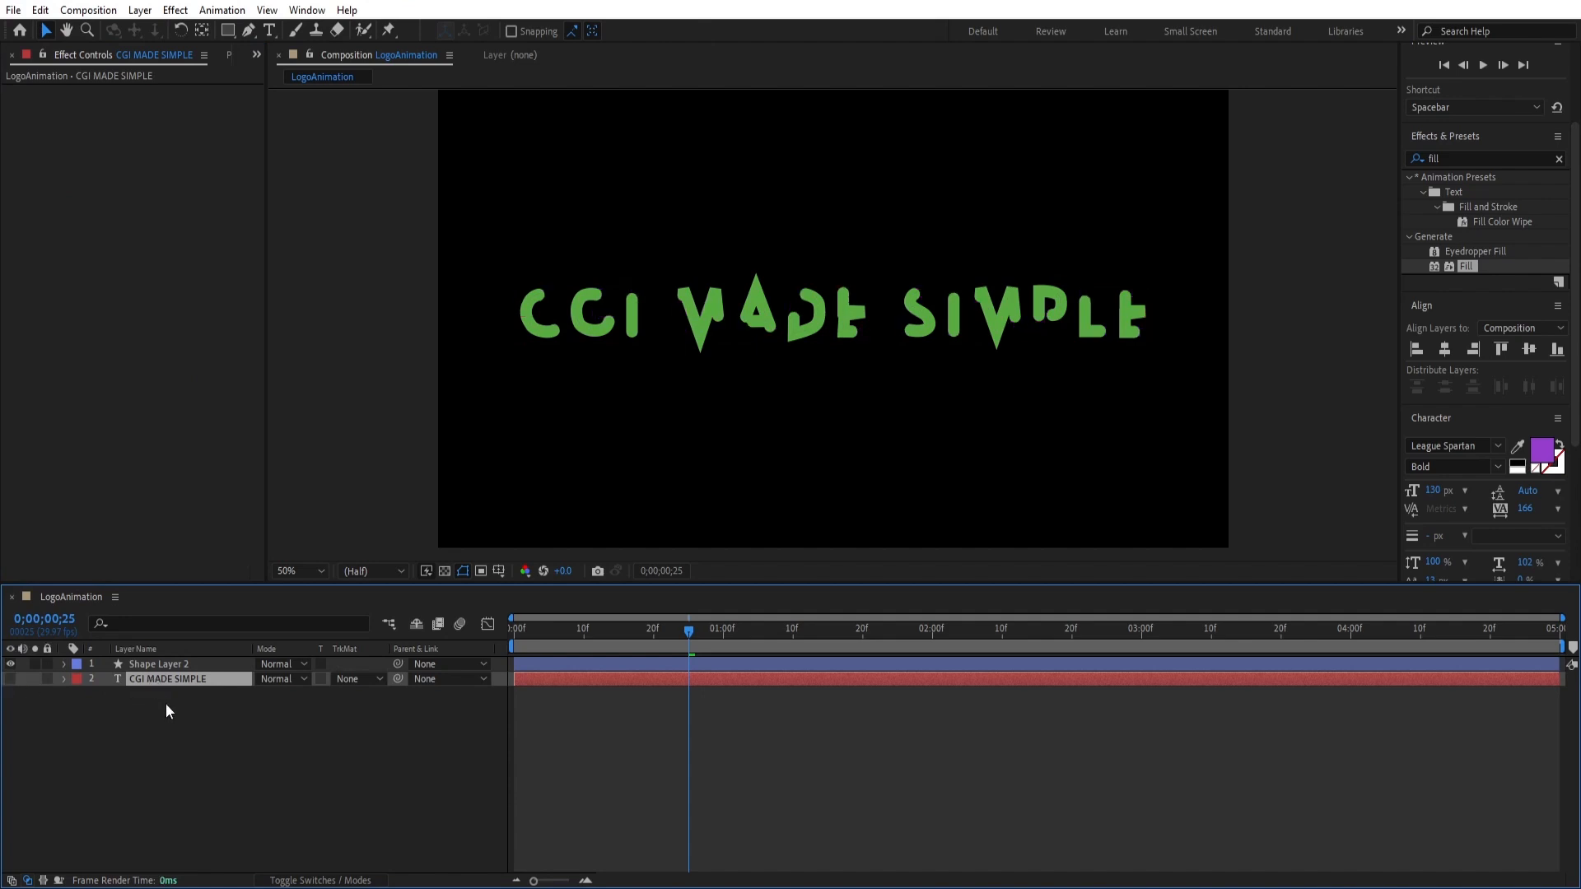
key(ctrl+d)
drag(163, 680, 160, 664)
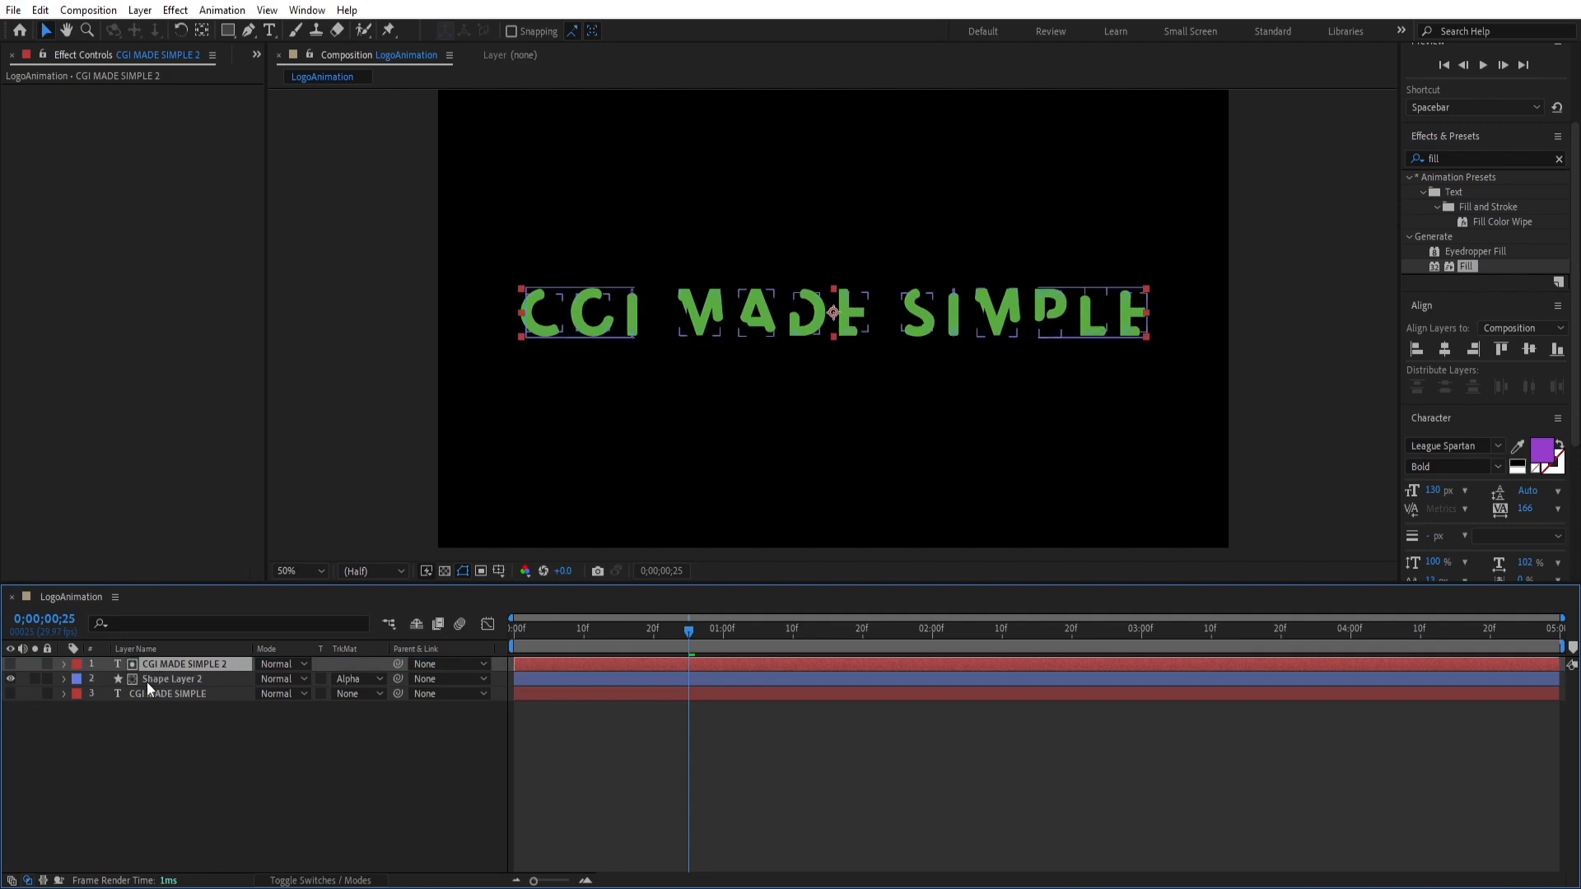
Rename the duplicated text layer above Shape Layer 2 as MASK
right_click(161, 665)
click(204, 616)
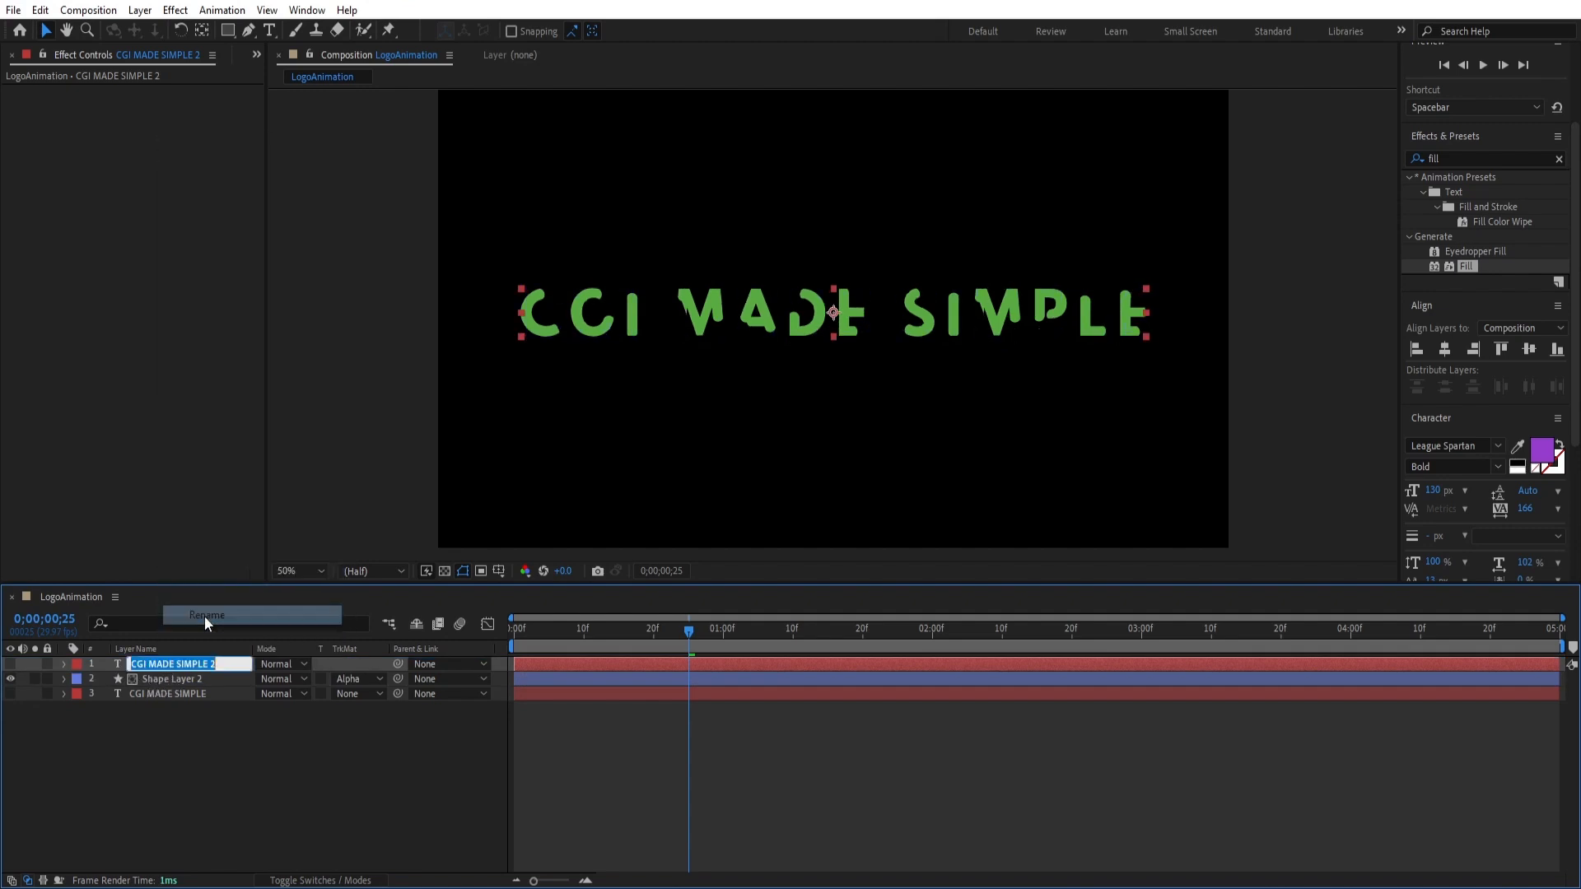
text(MASK)
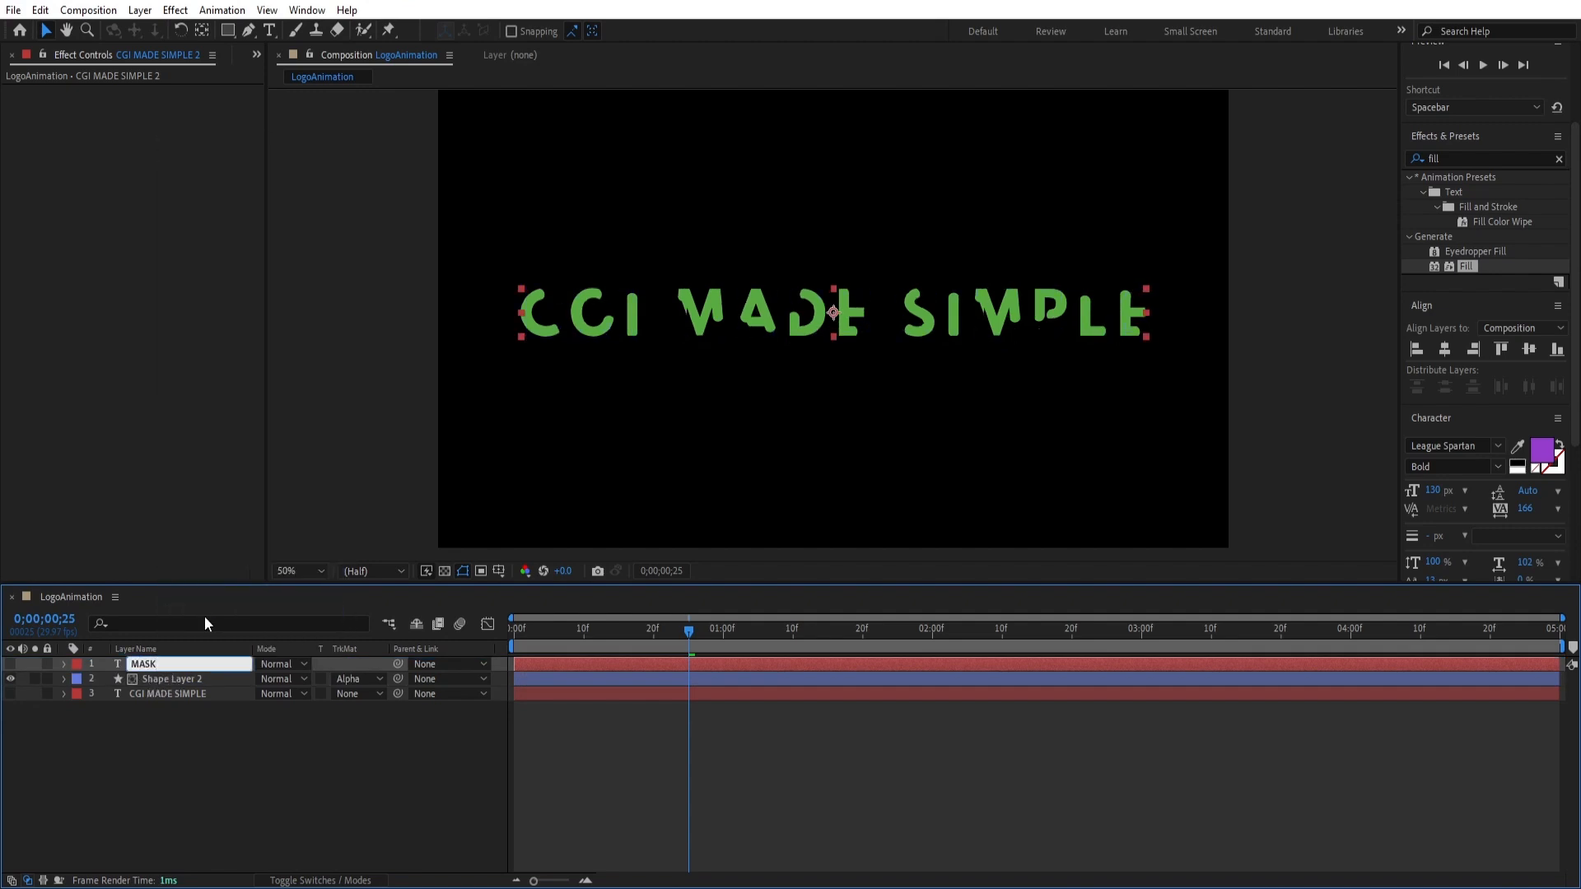
click(159, 775)
Set Shape Layer 2's track matte to Alpha Matte "MASK" and preview the animation from the start
click(360, 683)
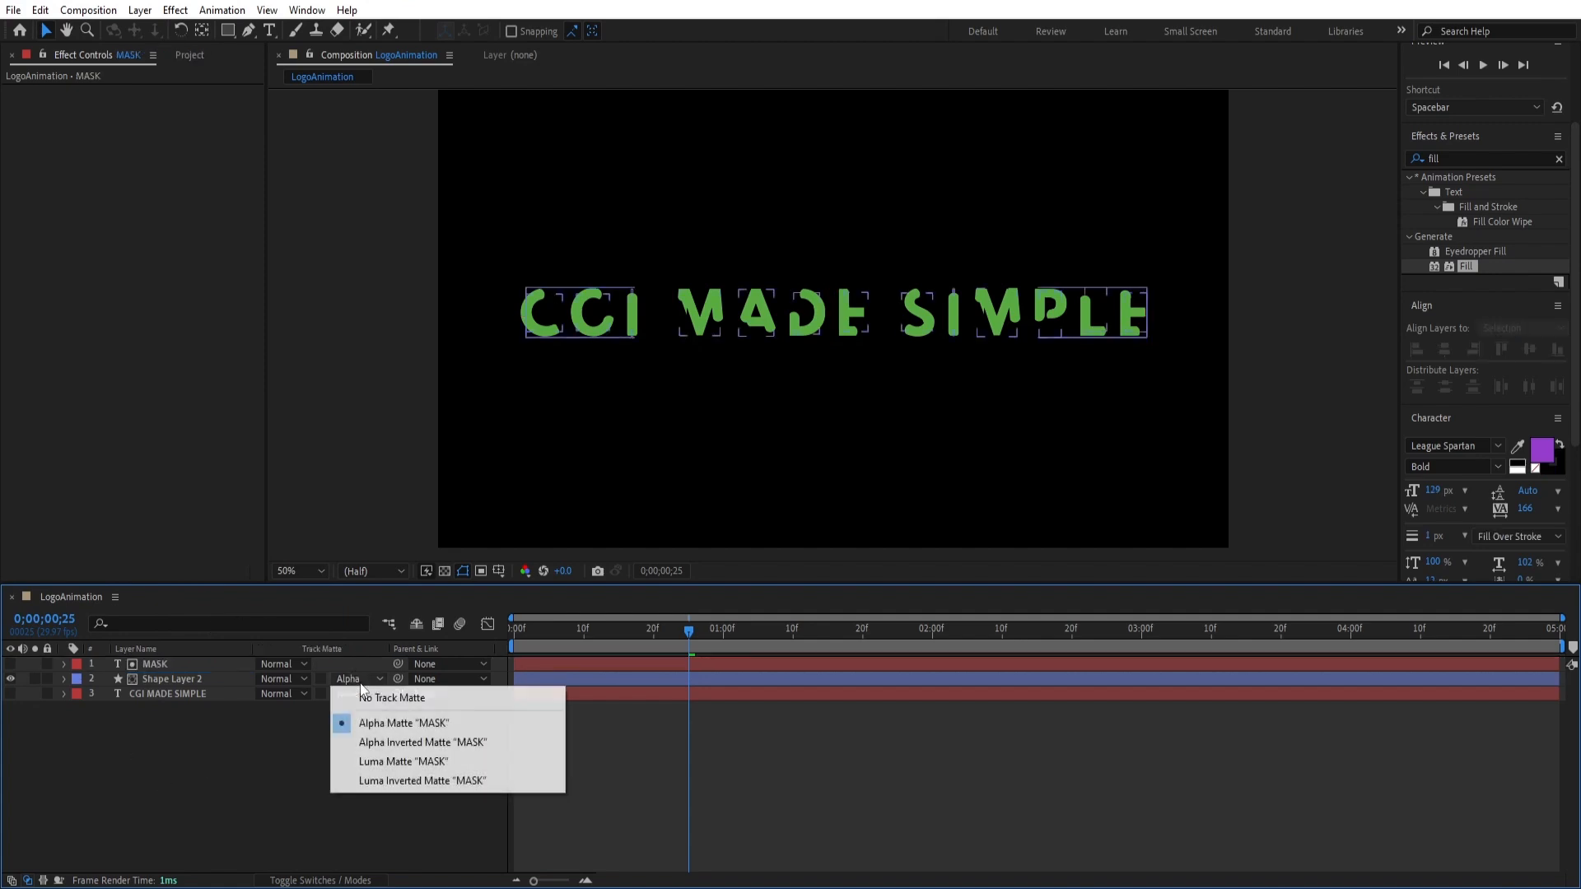
click(404, 725)
drag(693, 634, 513, 613)
key(space)
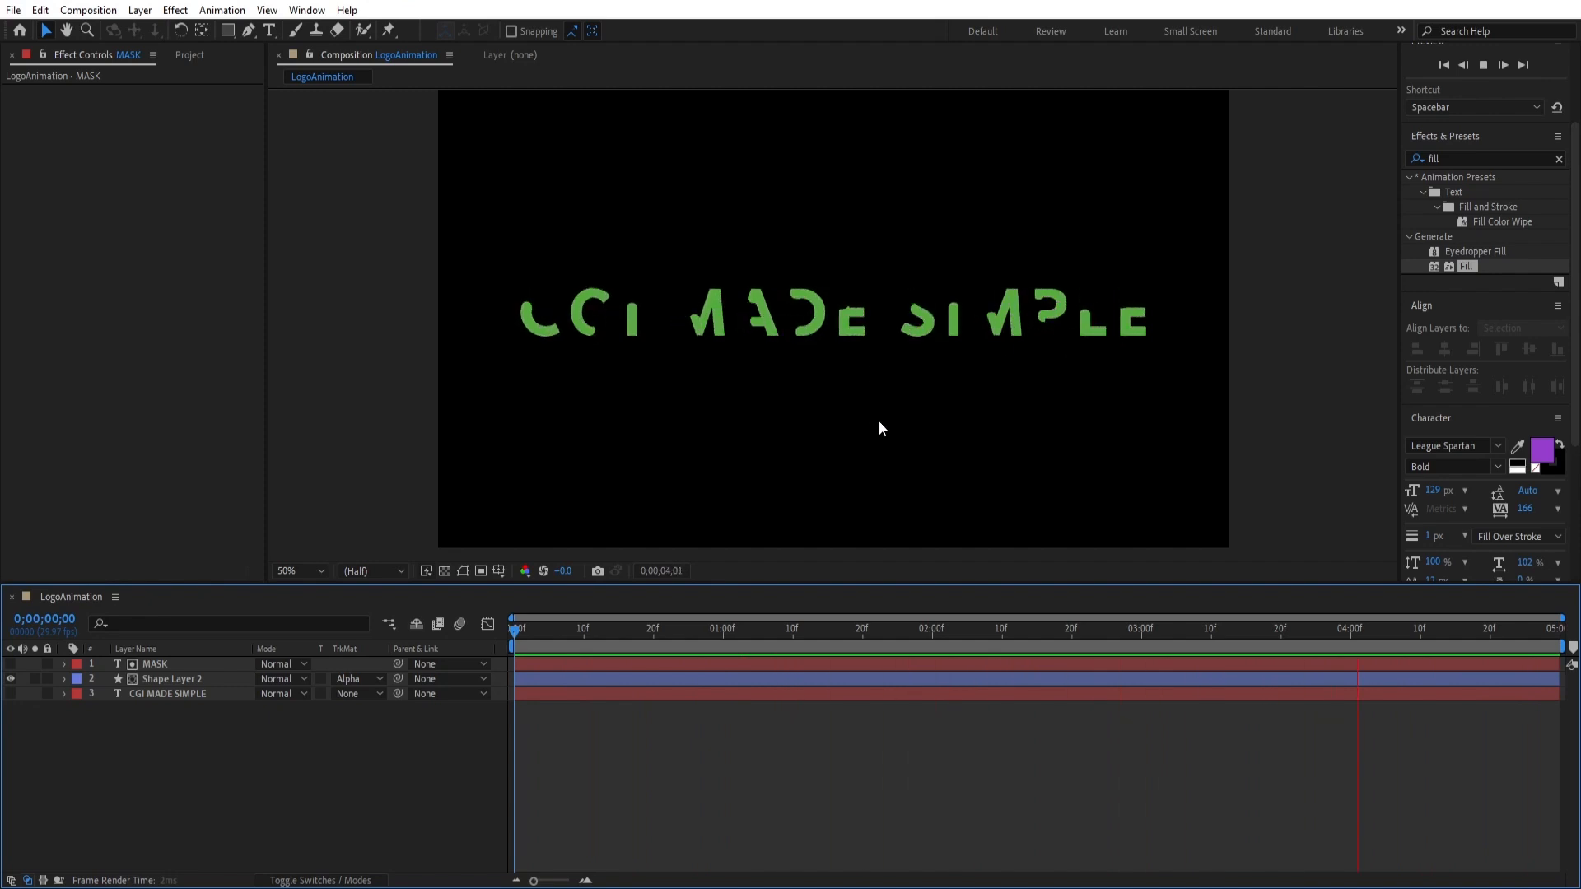
Duplicate the MASK and Shape Layer 2 layers together, then clear the selection
click(168, 681)
click(166, 681)
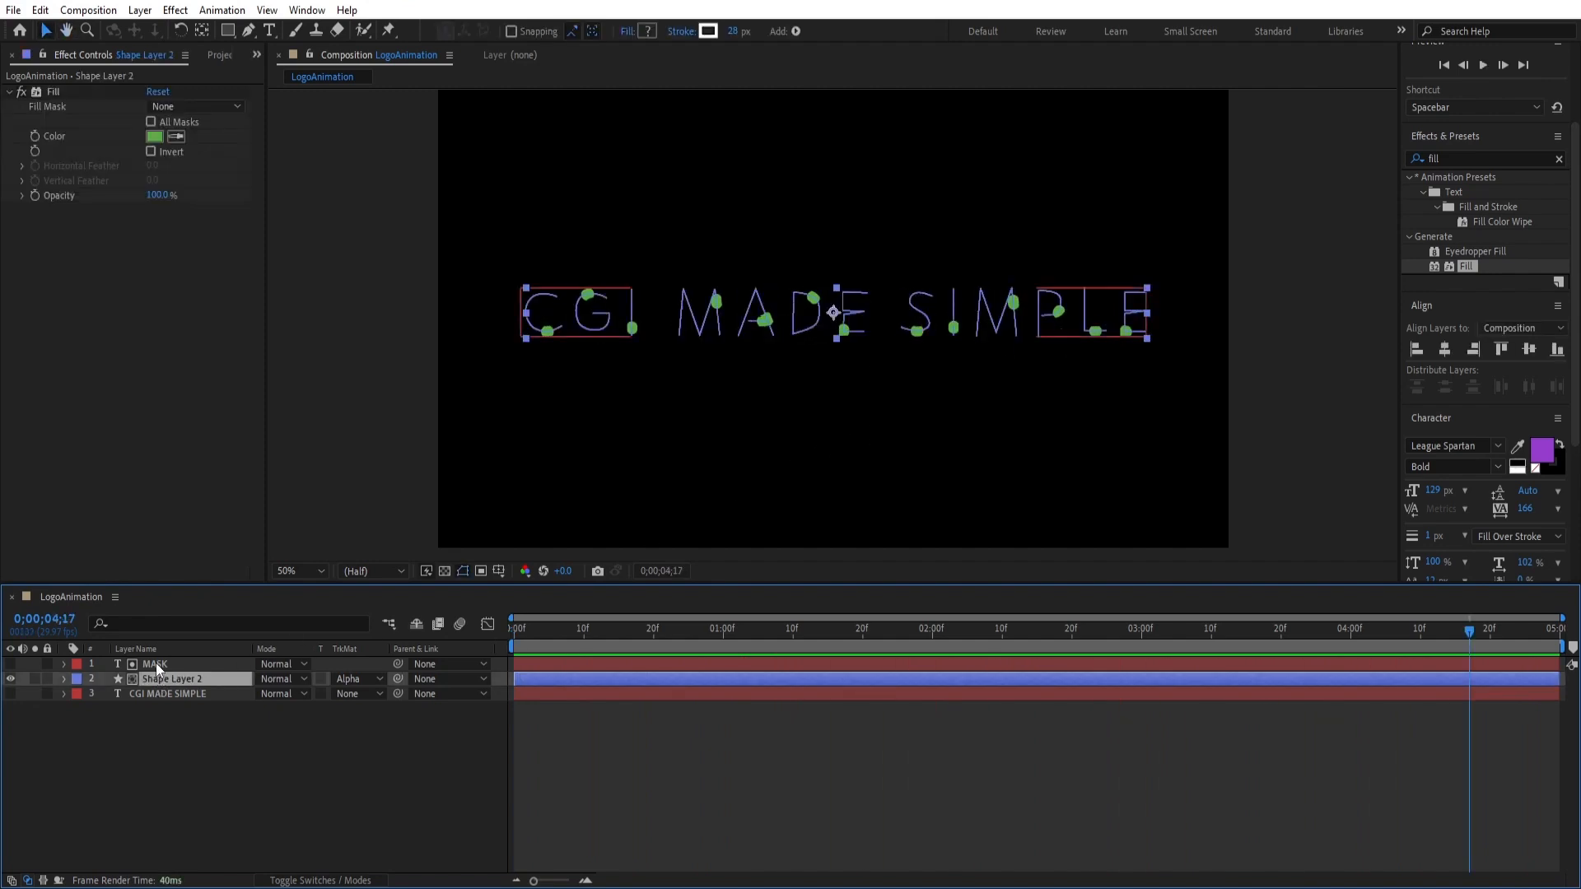
shift+click(157, 663)
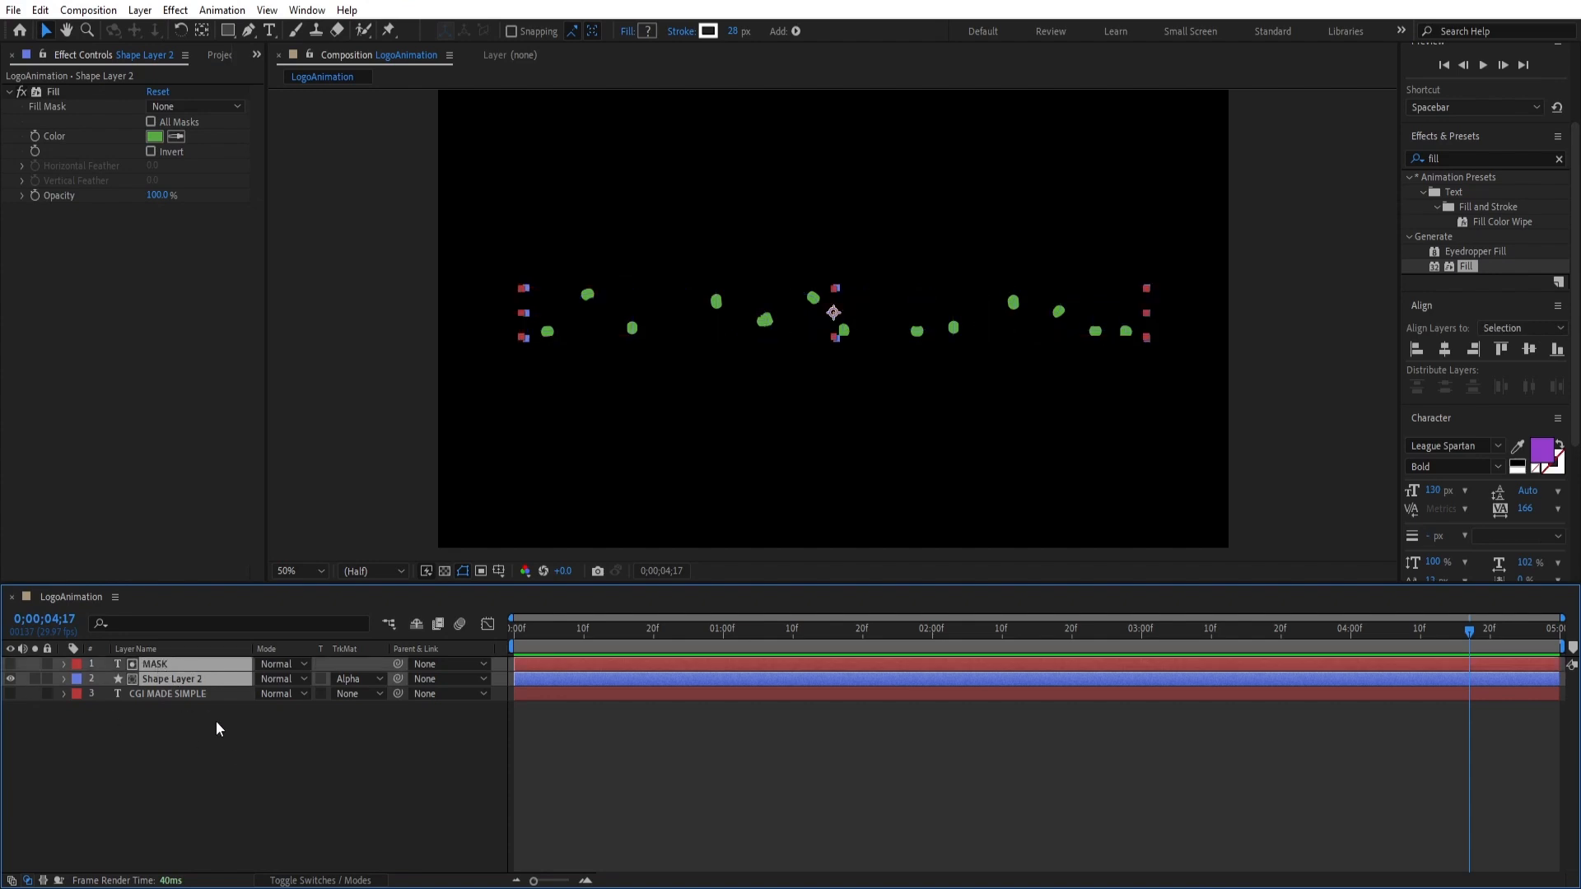
key(ctrl+d)
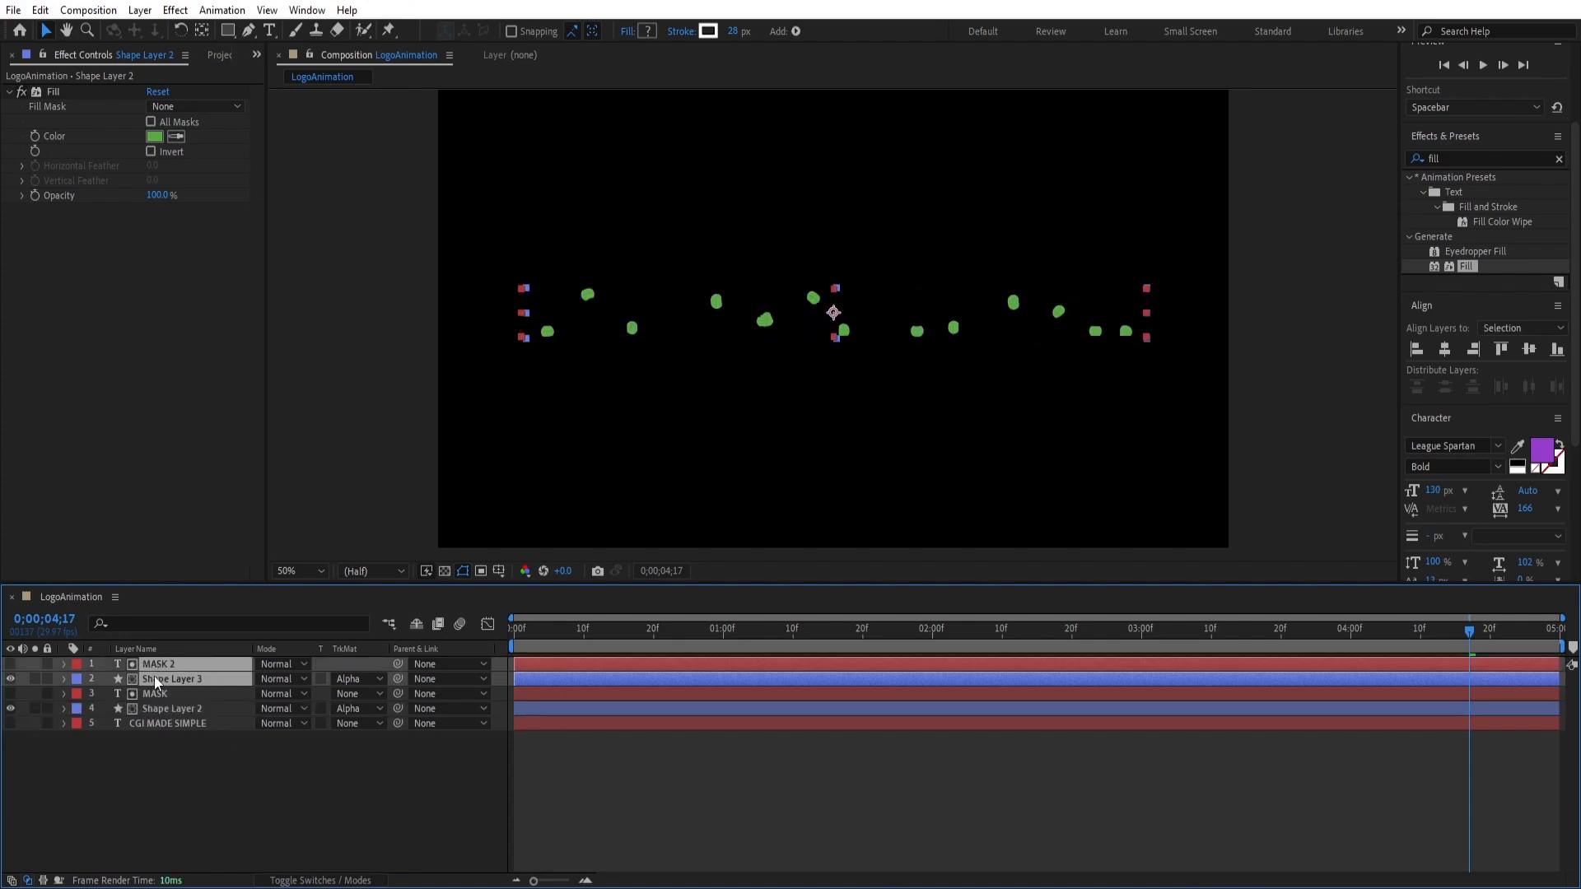
click(229, 778)
Set the Fill color of Shape Layer 3 to bright green 62EF3C
click(190, 680)
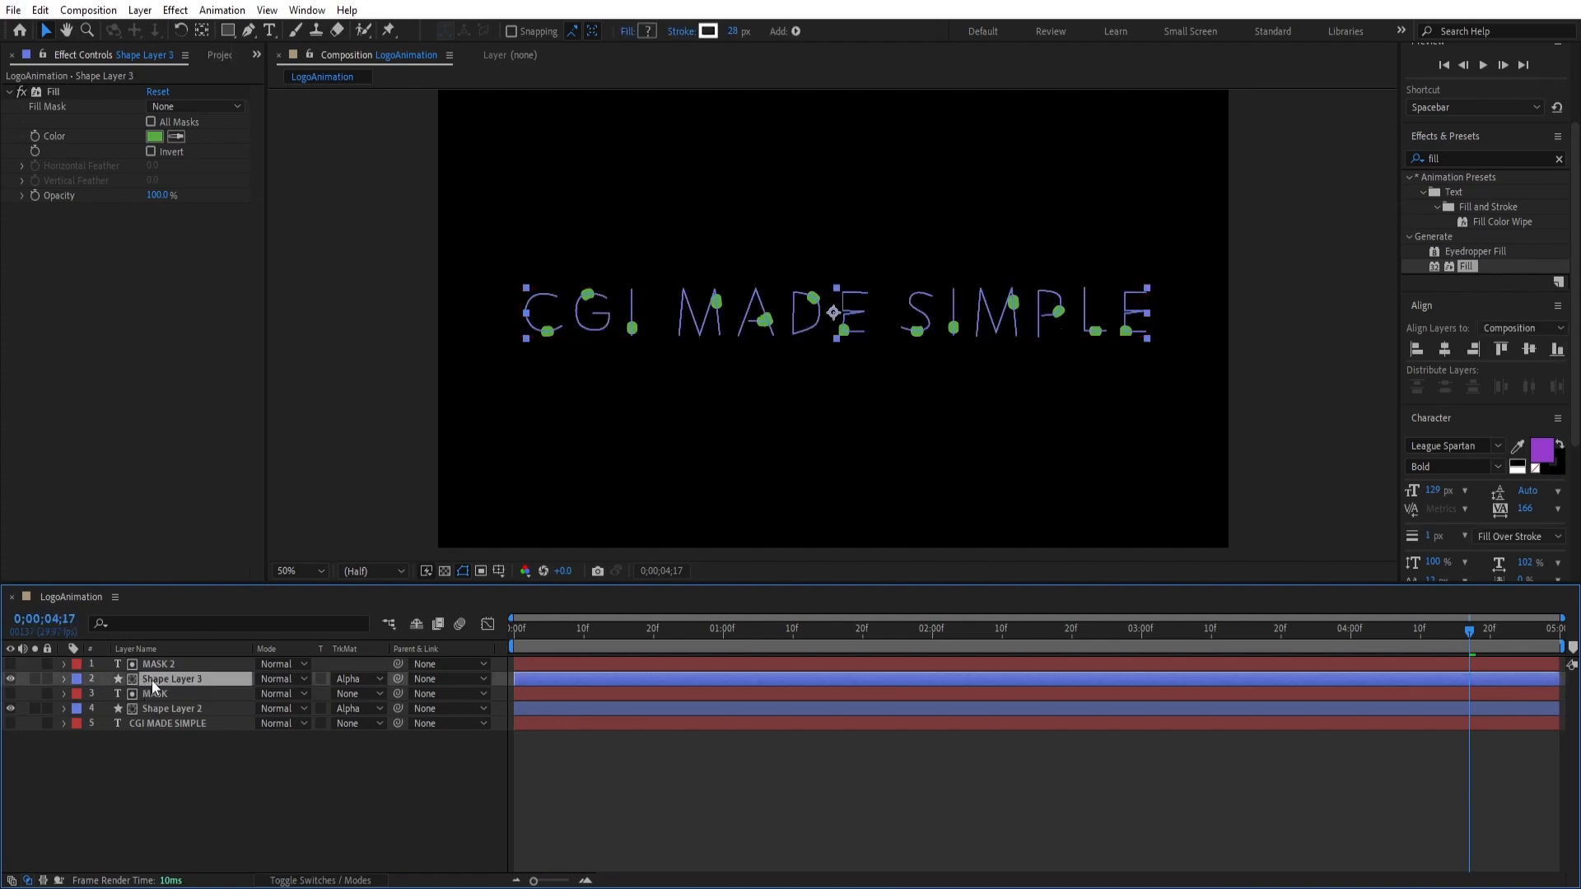
click(160, 136)
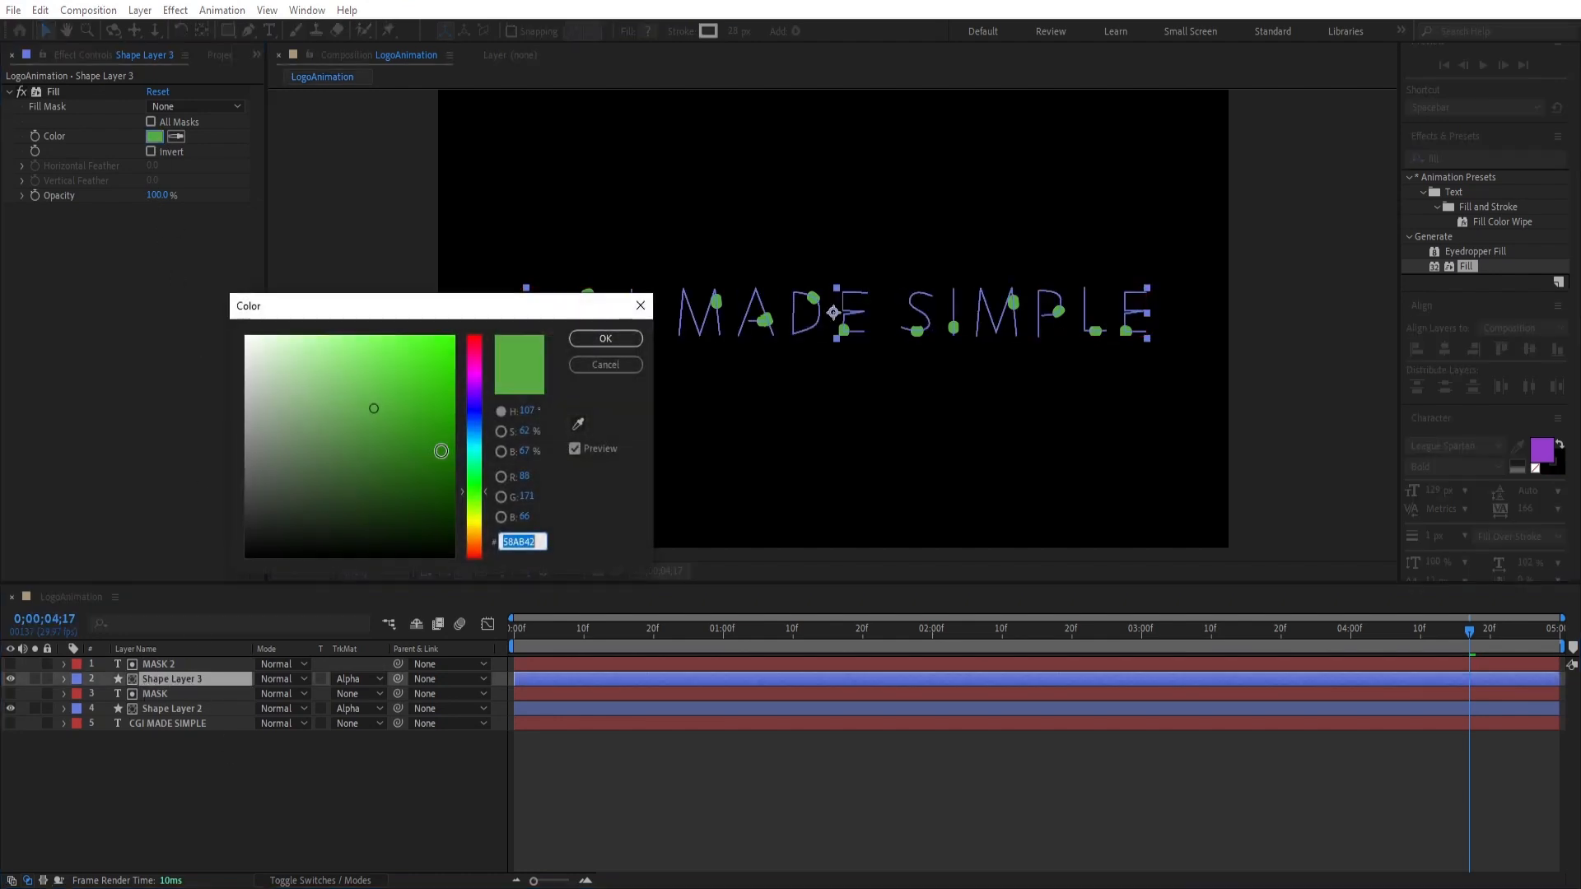
drag(393, 368, 402, 349)
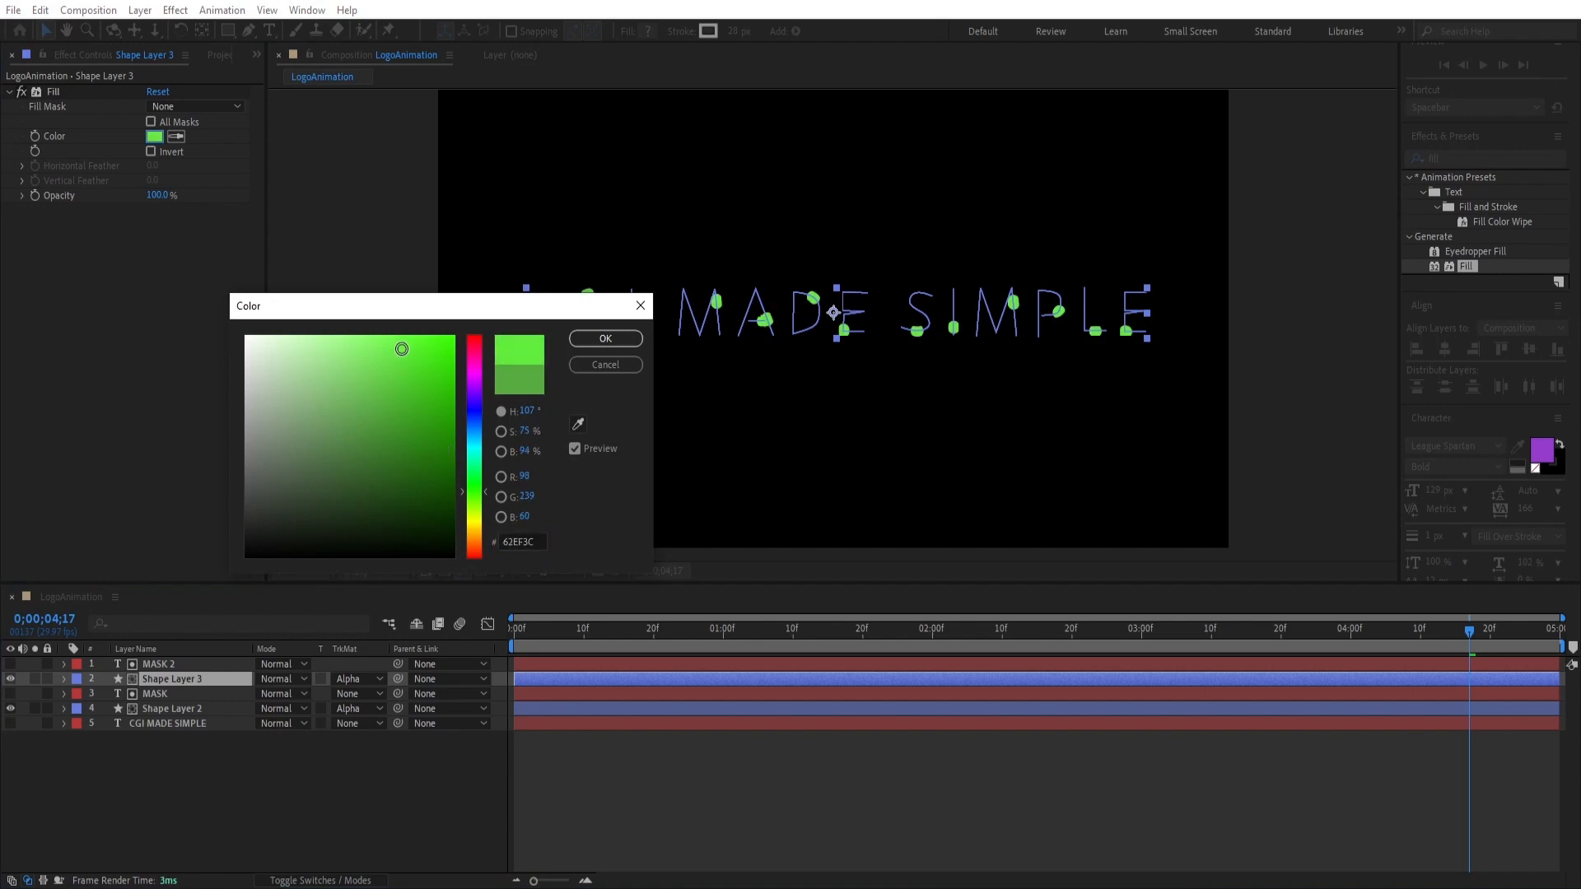
click(606, 338)
Shift Shape Layer 3 in time to start about 8 frames in and preview the animation from the start
drag(531, 680, 573, 683)
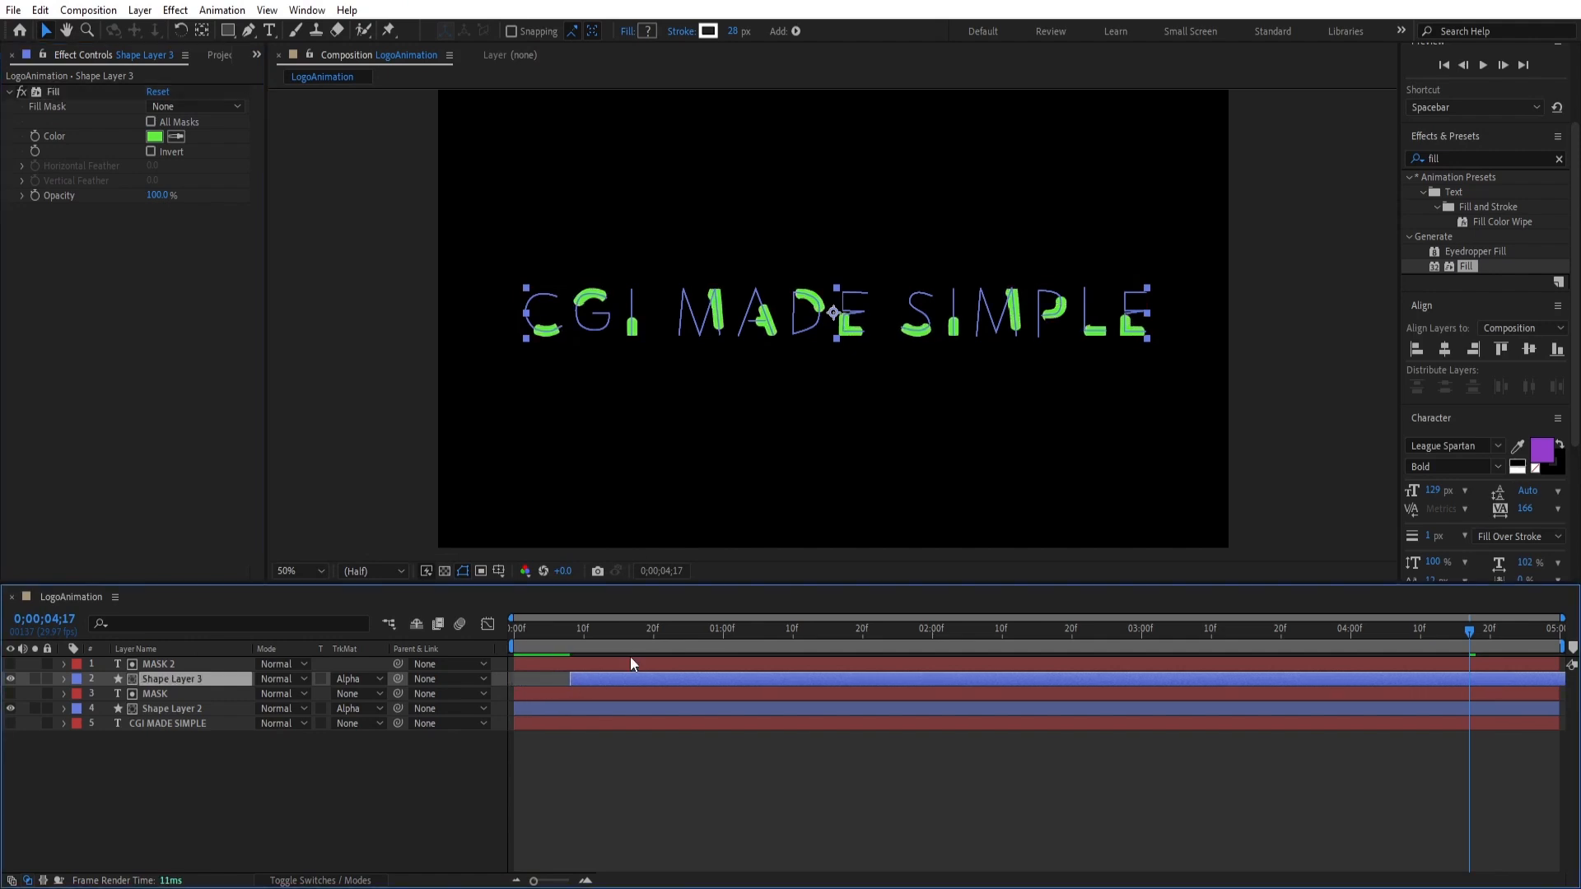
drag(591, 630, 483, 626)
key(space)
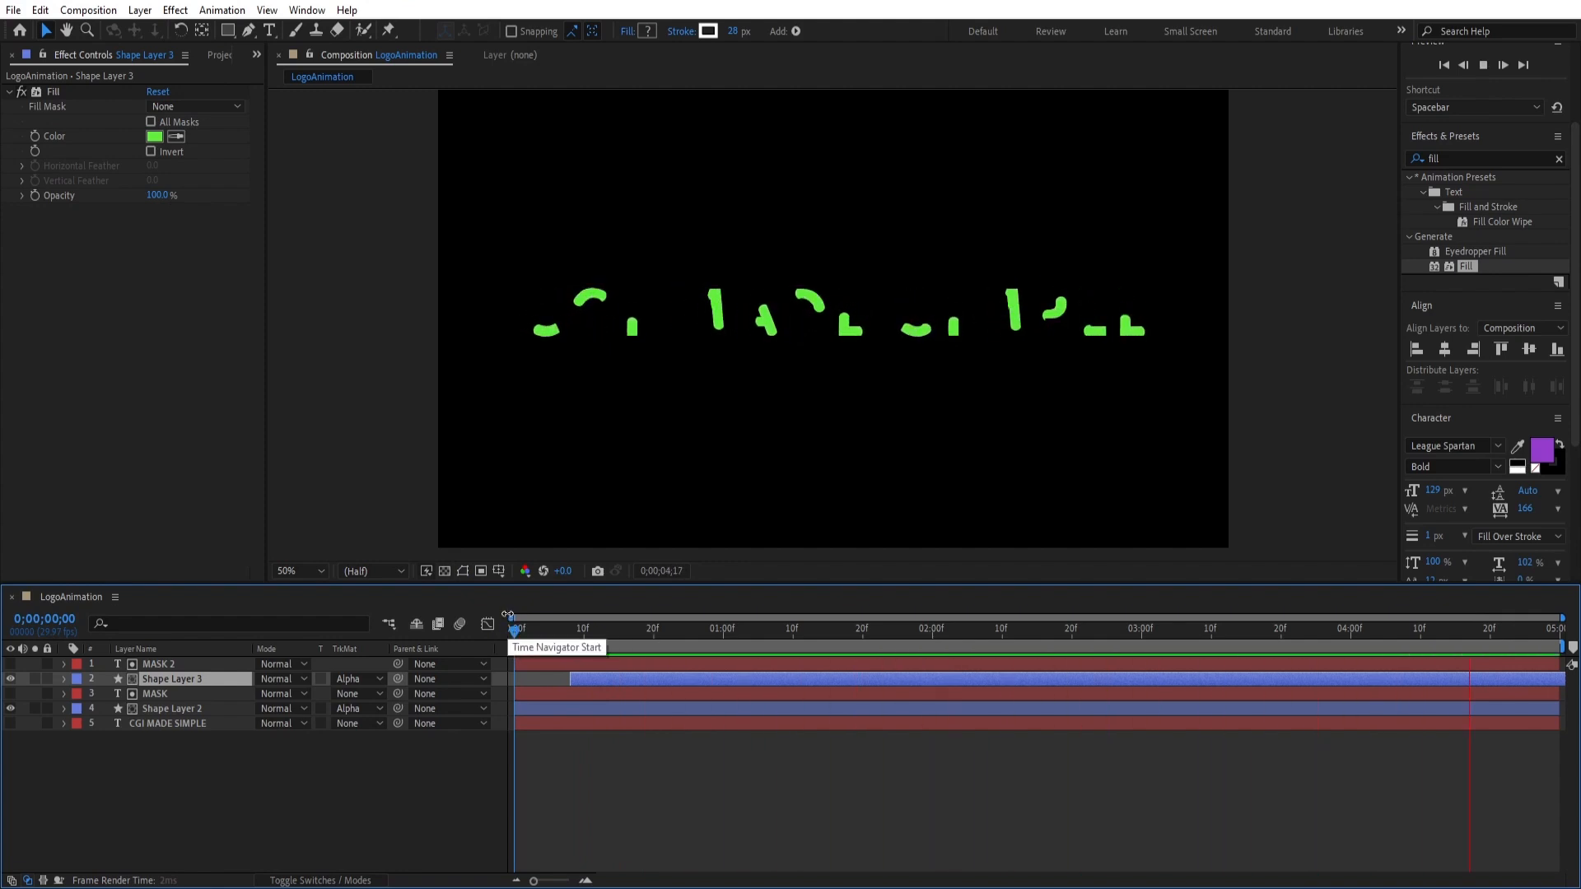
key(space)
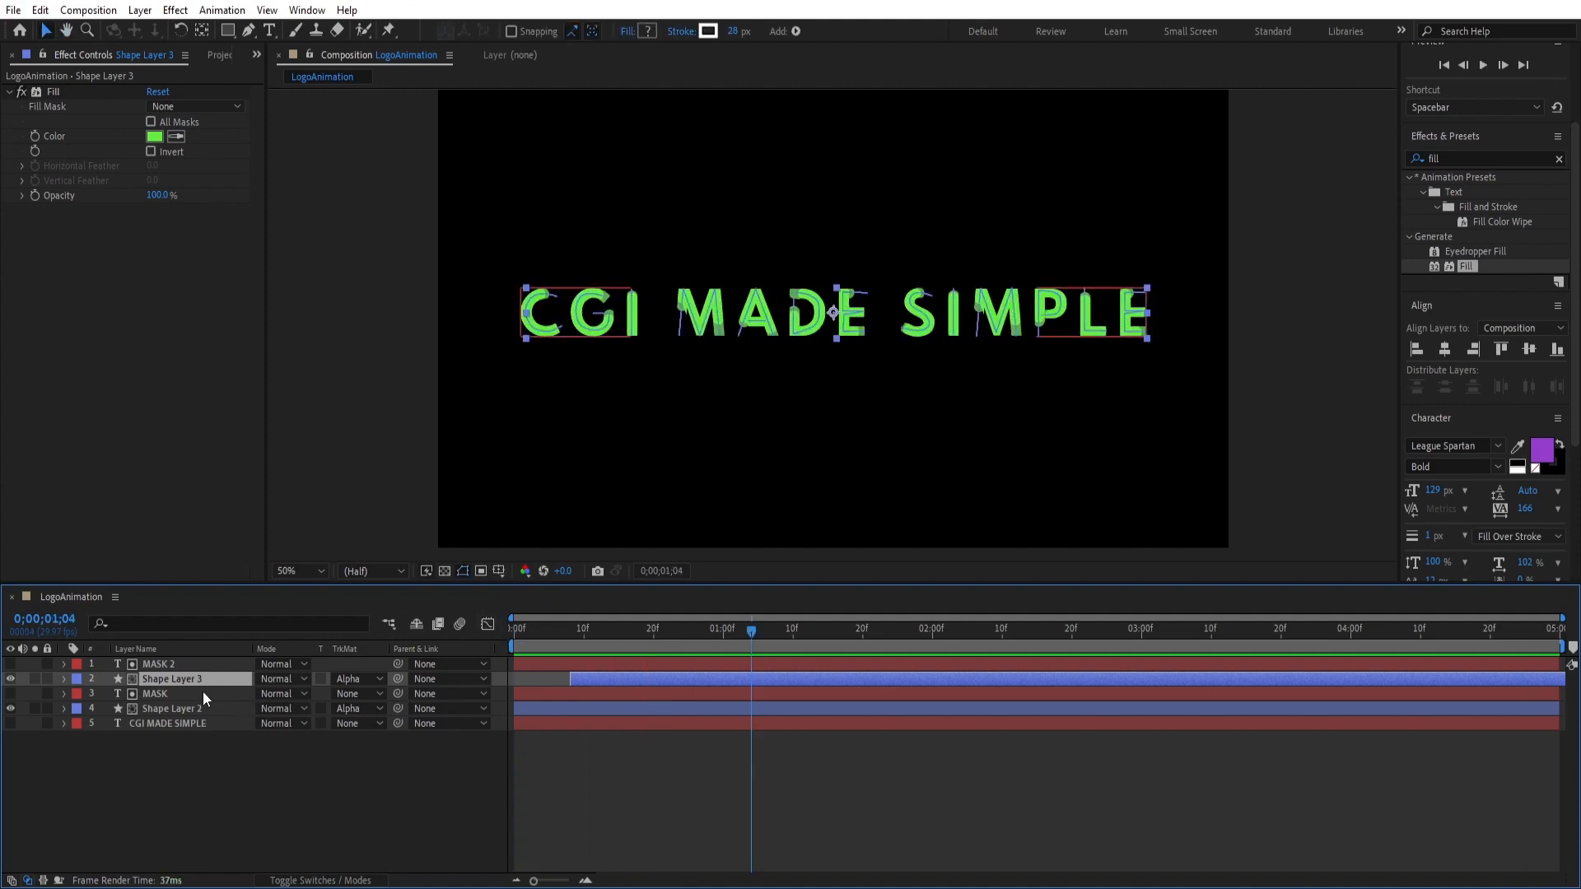
Duplicate the original MASK and Shape Layer 2 pair once more
click(149, 693)
ctrl+click(165, 709)
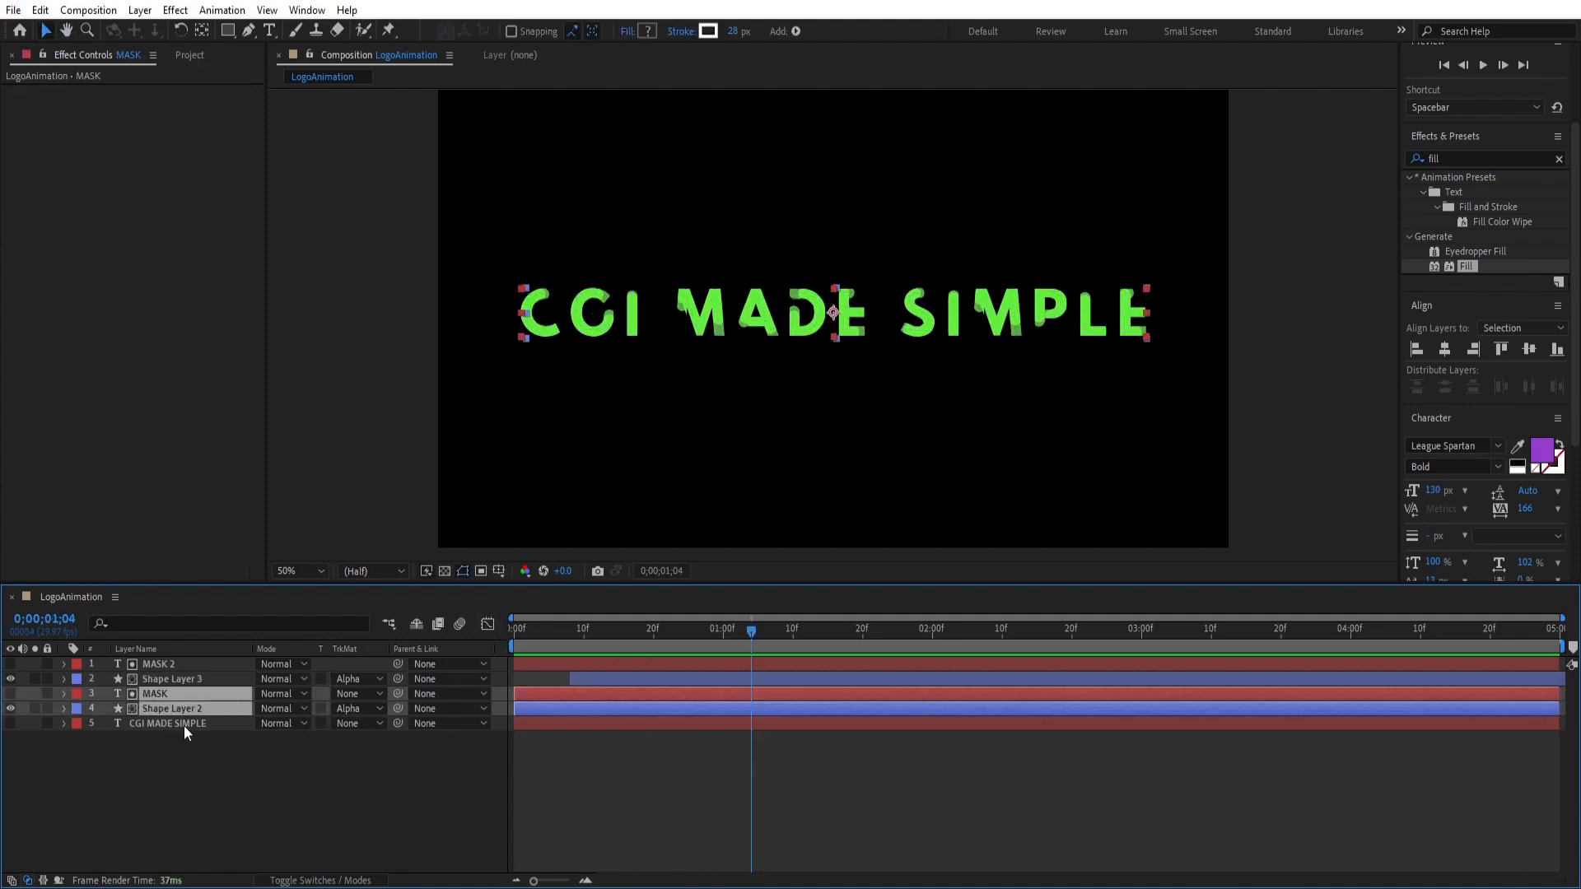
key(ctrl+d)
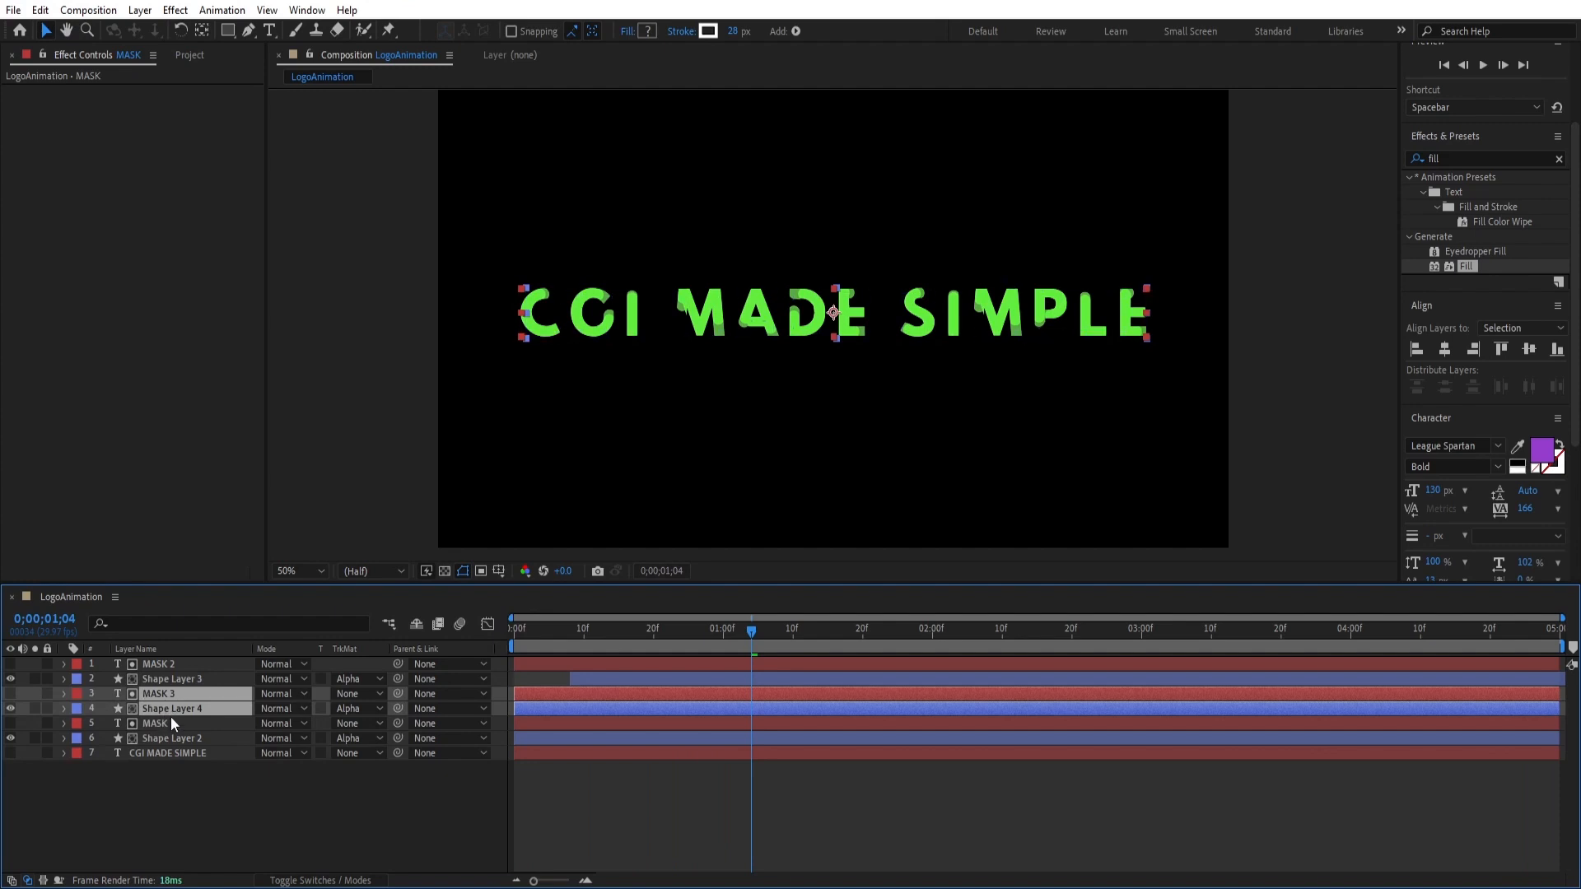
click(161, 794)
click(582, 709)
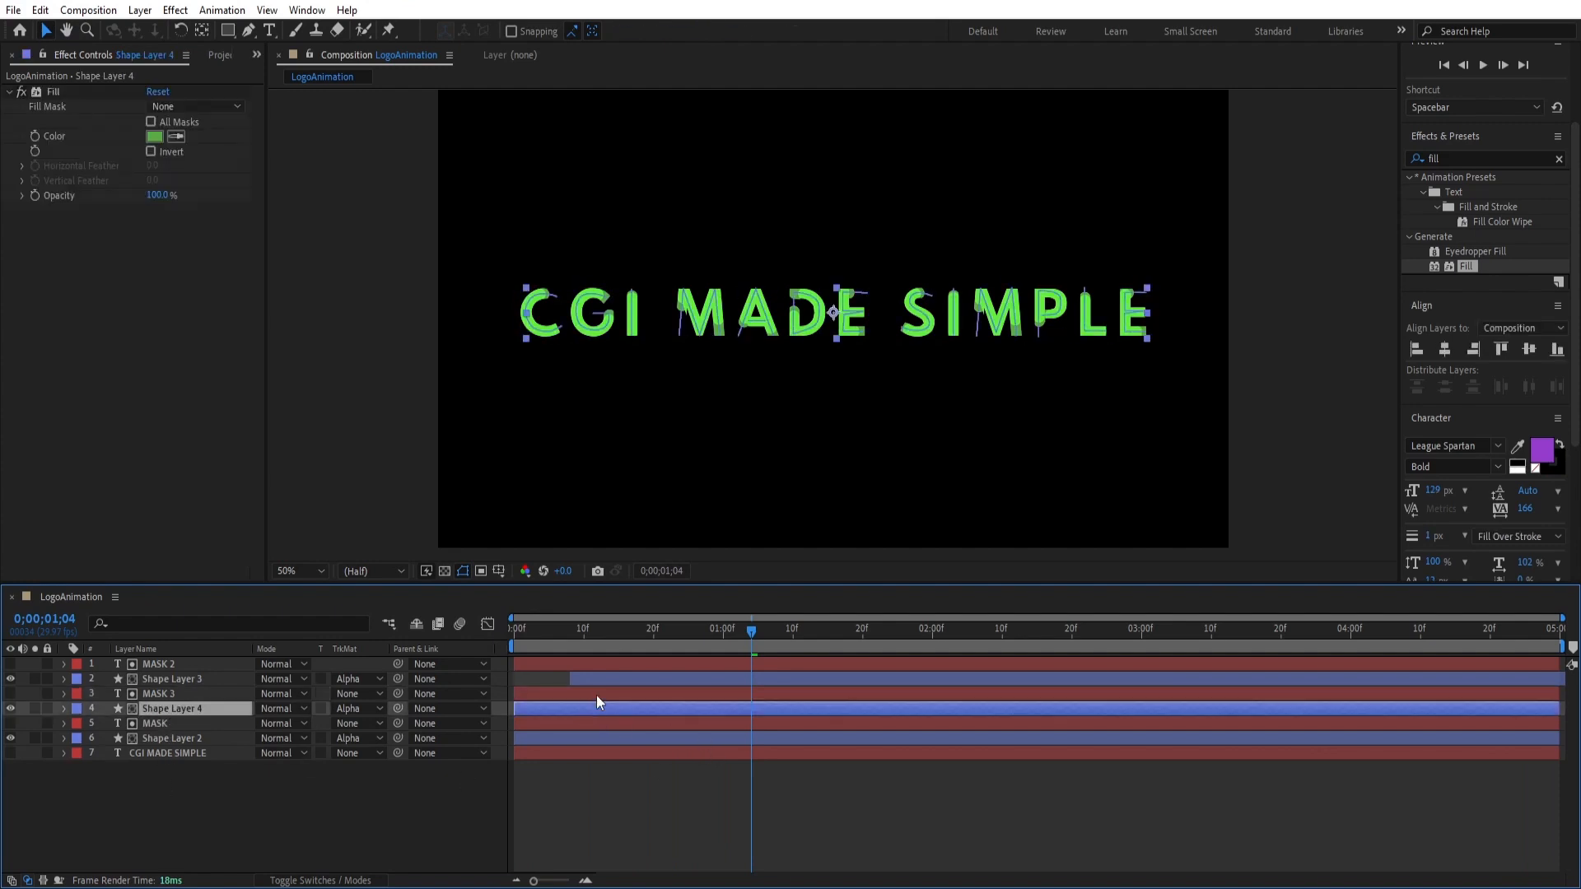
shift+click(605, 682)
mouse_move(592, 710)
mouse_down()
mouse_move(647, 710)
mouse_move(586, 713)
mouse_up()
click(575, 719)
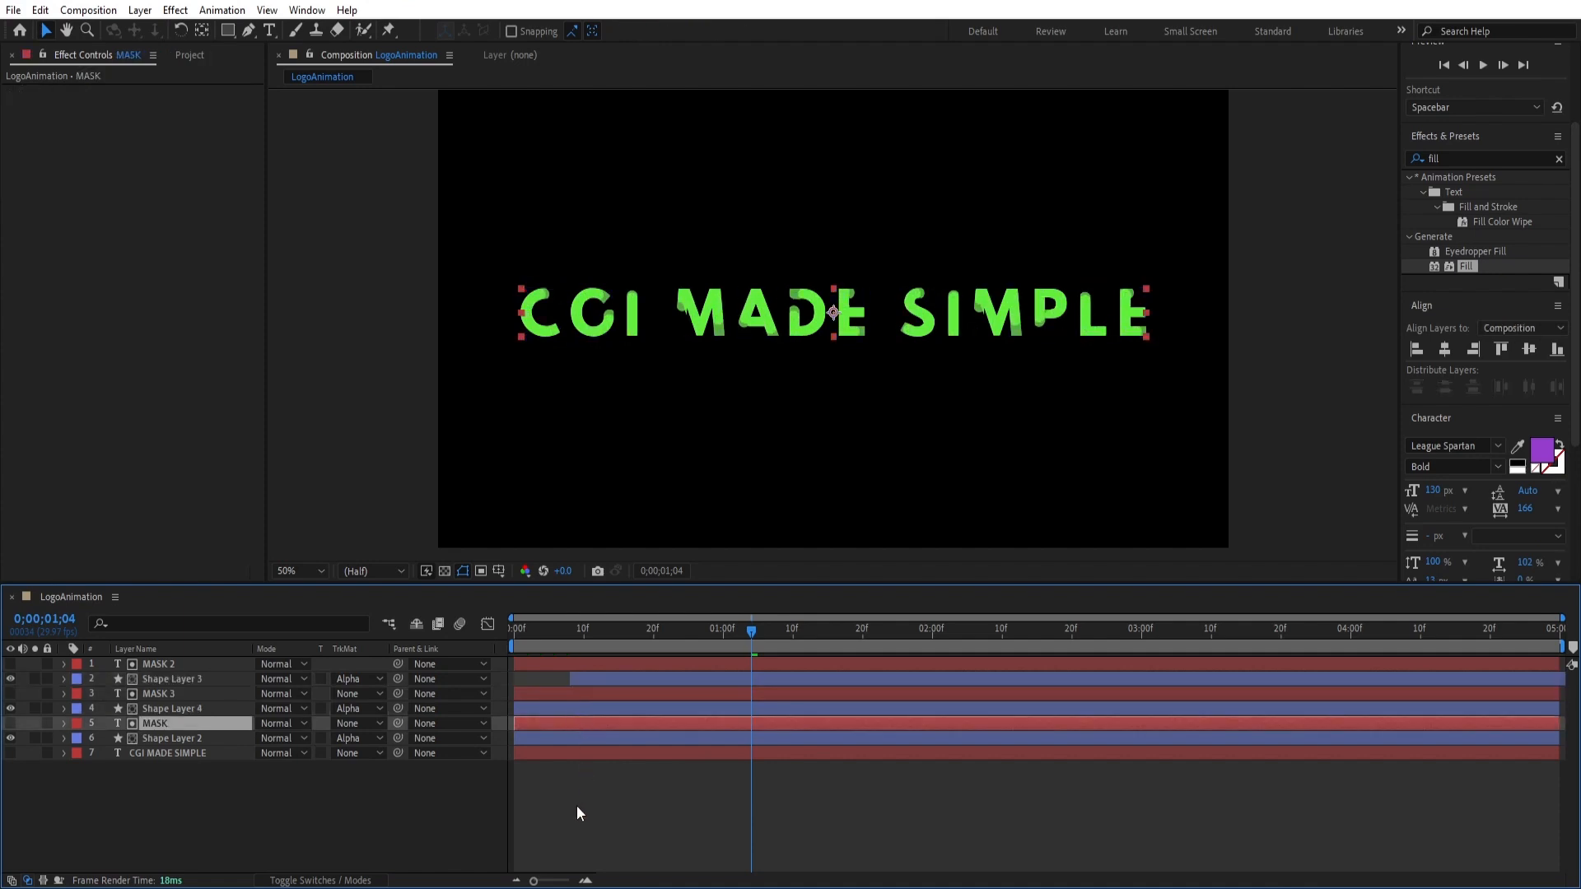
Shift Shape Layer 4 and Shape Layer 3 together about 10 frames later in the timeline and clear the selection
click(580, 709)
shift+click(624, 682)
drag(588, 713, 656, 713)
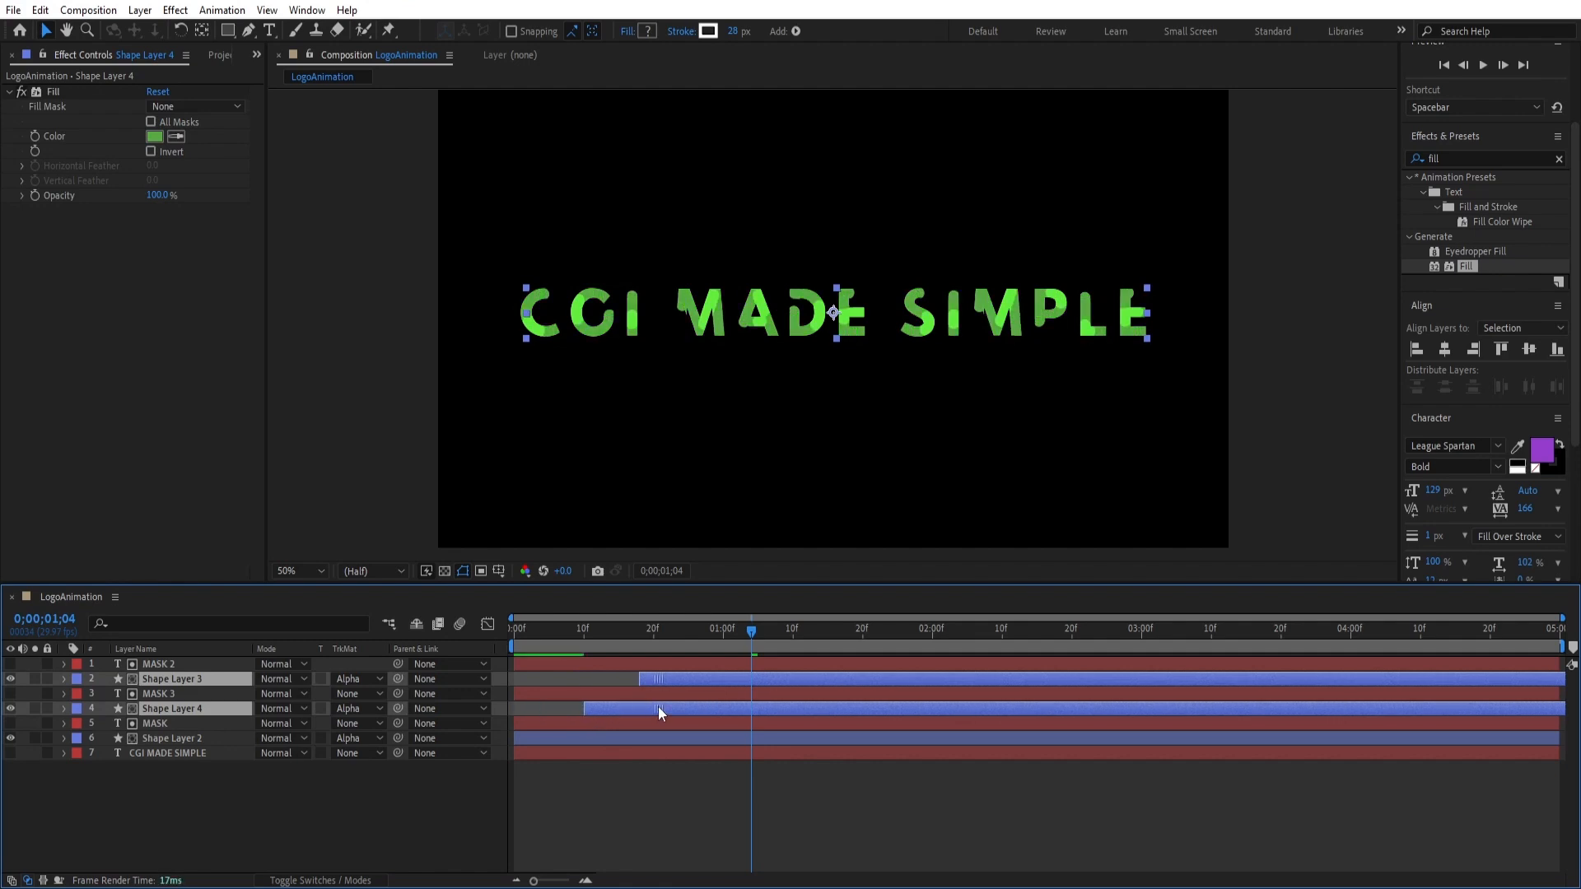
click(333, 787)
Change the Fill color of Shape Layer 2 to a fully saturated bright magenta
click(180, 740)
click(152, 135)
click(481, 372)
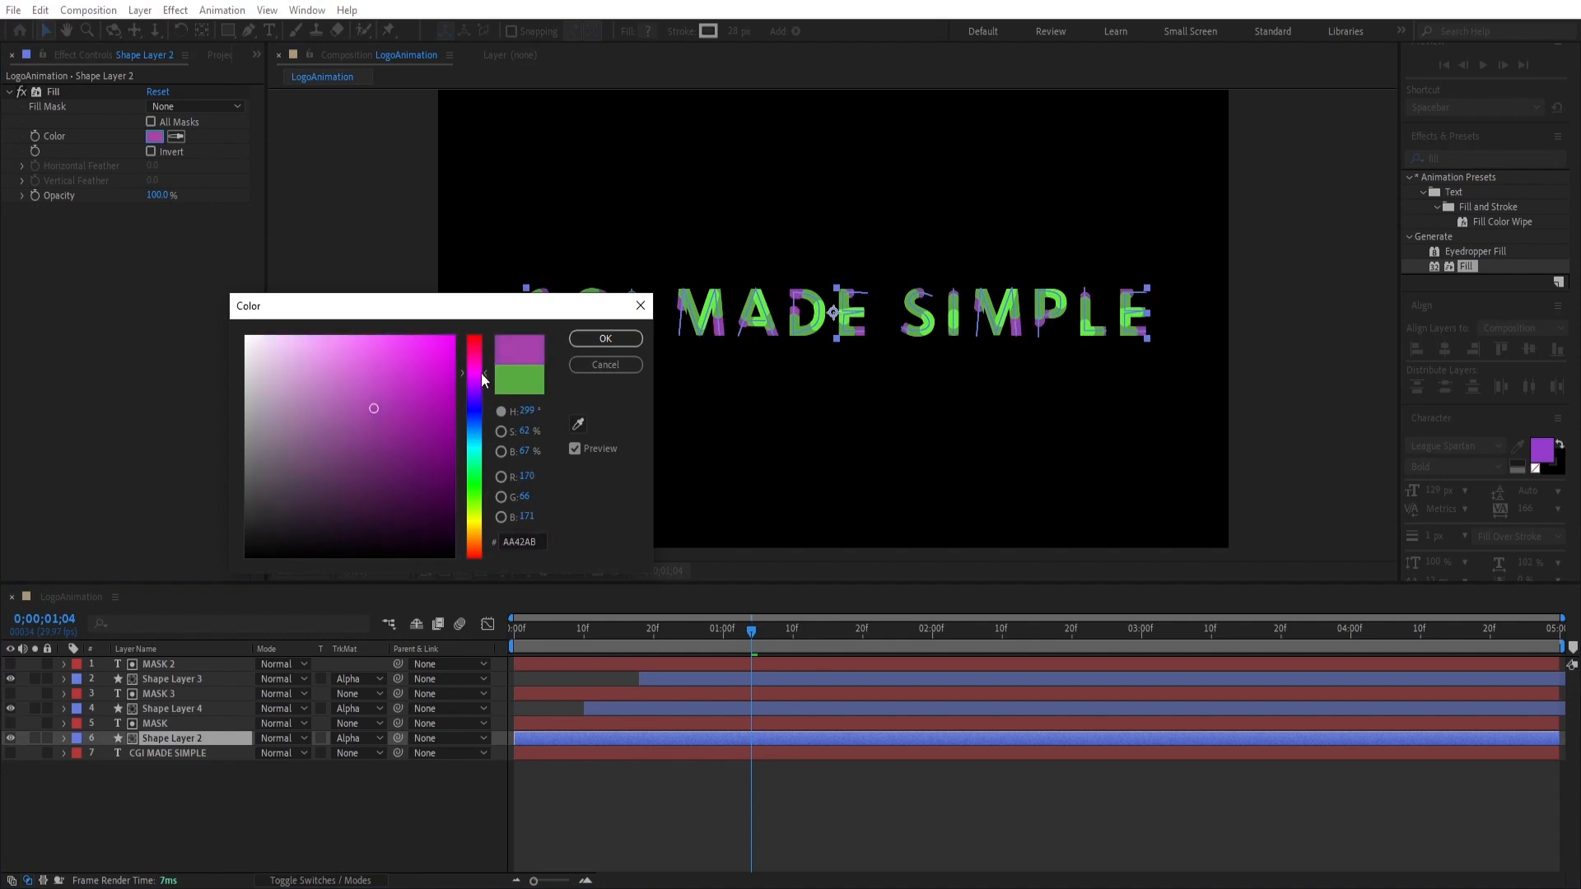
drag(445, 342, 458, 326)
click(604, 338)
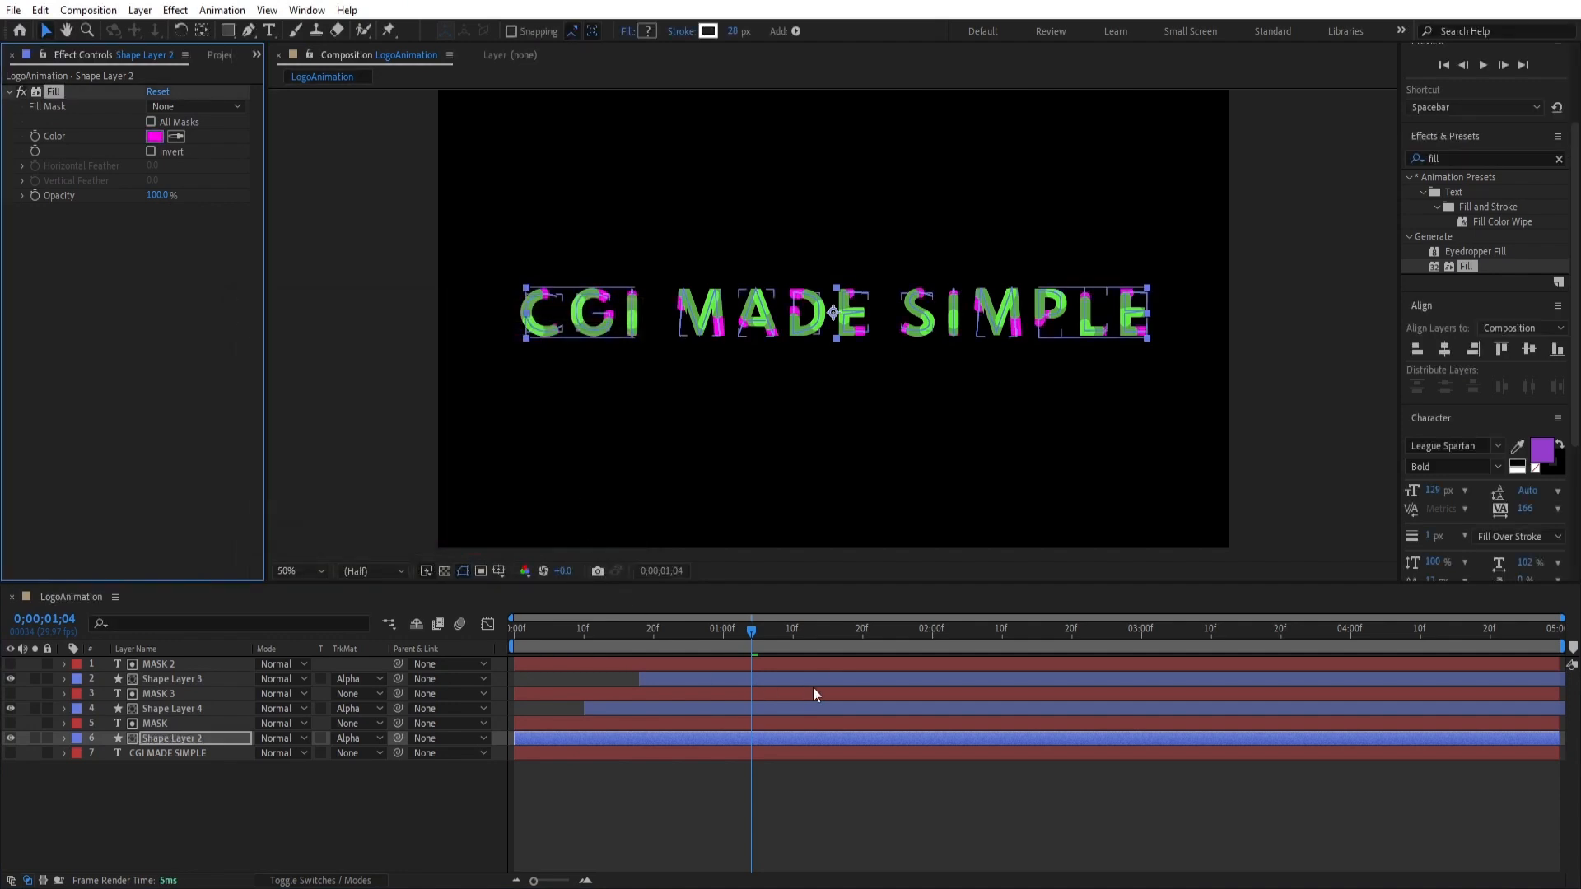
Preview the animation from the start and move the current time to 0;00;01;08
drag(751, 632, 509, 631)
key(space)
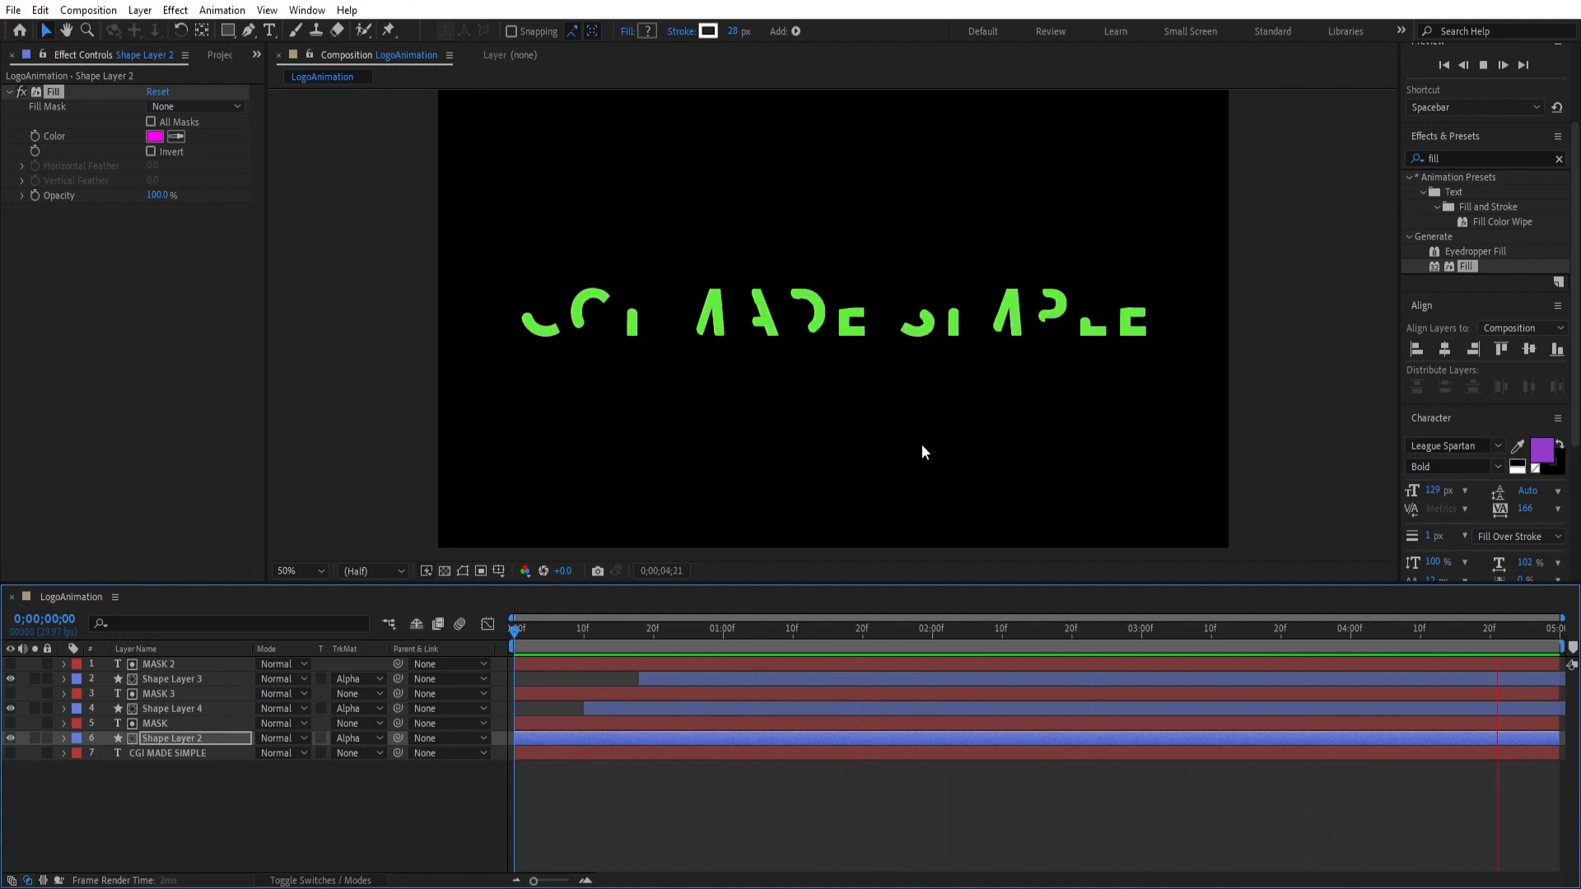
click(834, 631)
drag(834, 631, 777, 633)
click(590, 793)
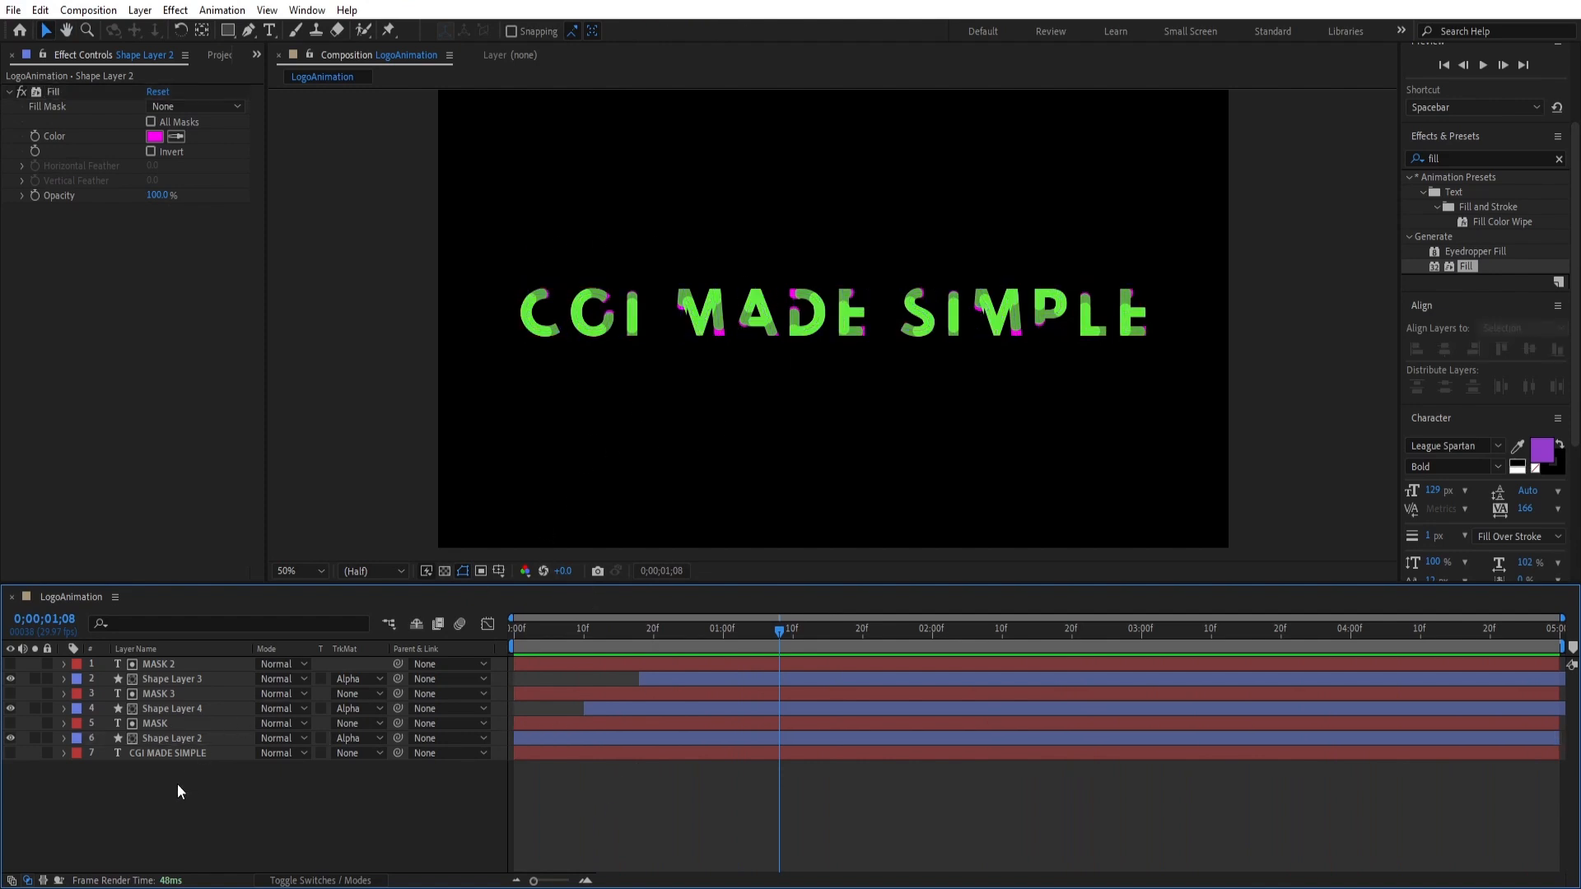
Show the CGI MADE SIMPLE text layer and hide Shape Layers 2, 3 and 4
click(135, 756)
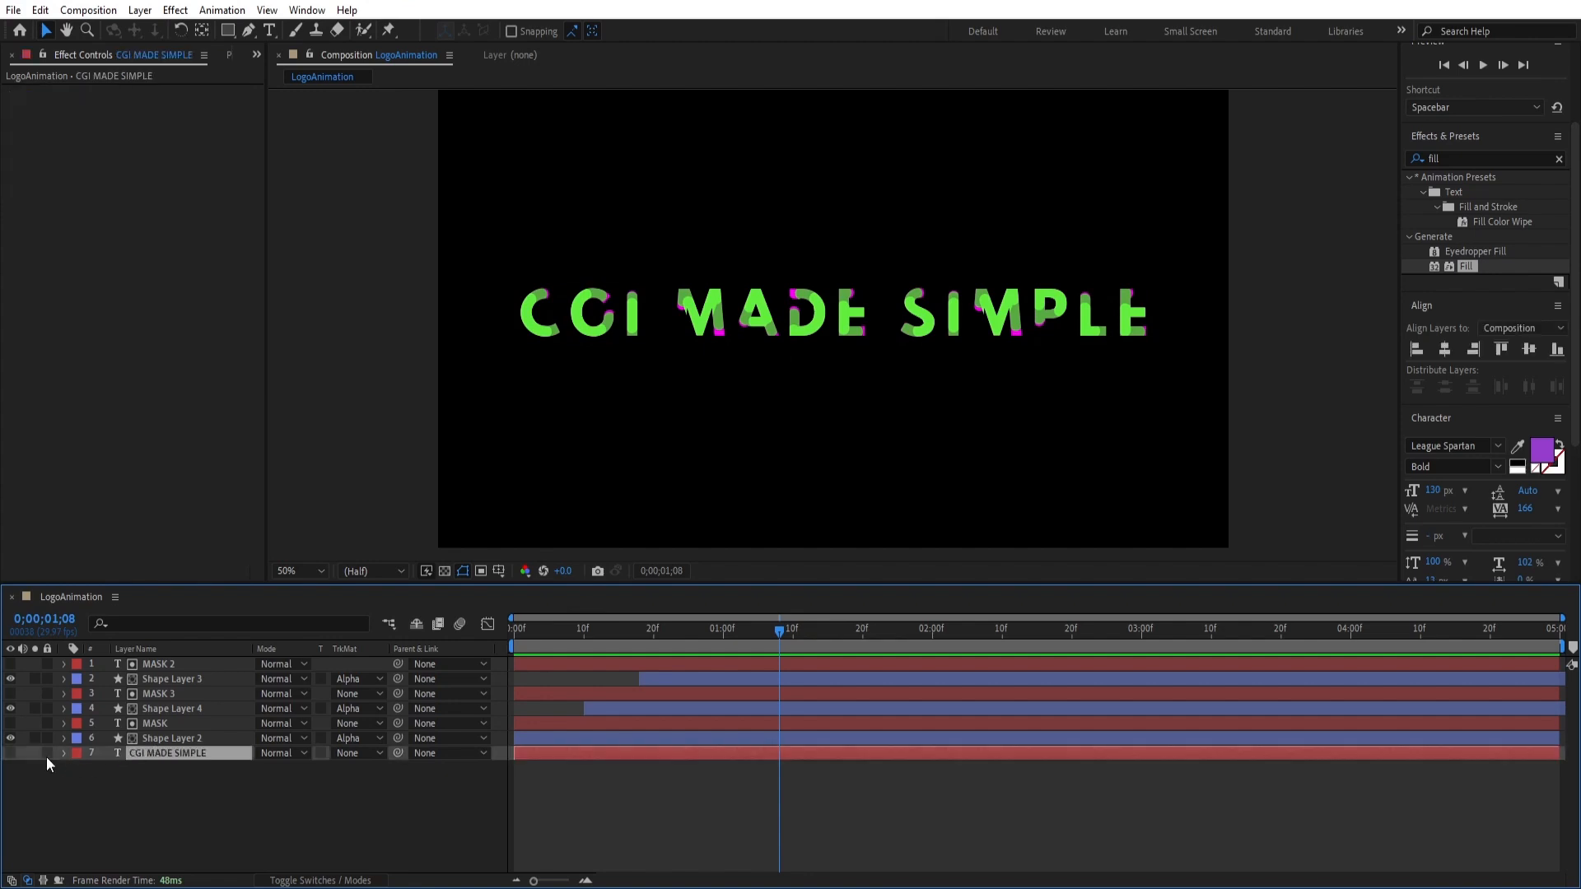
click(10, 754)
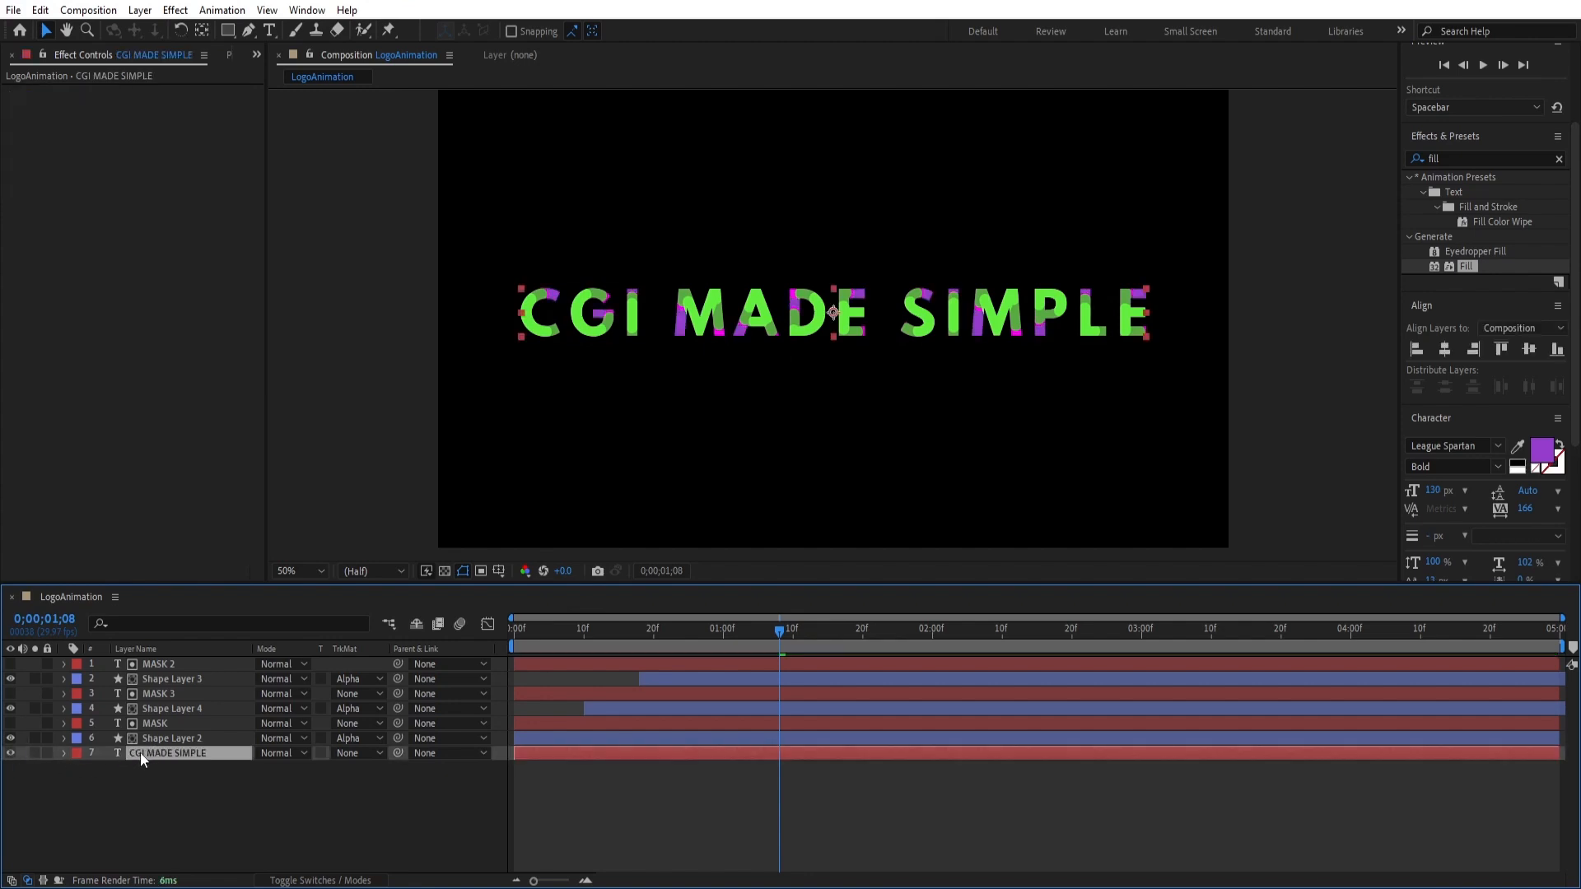
click(10, 738)
click(10, 708)
click(10, 678)
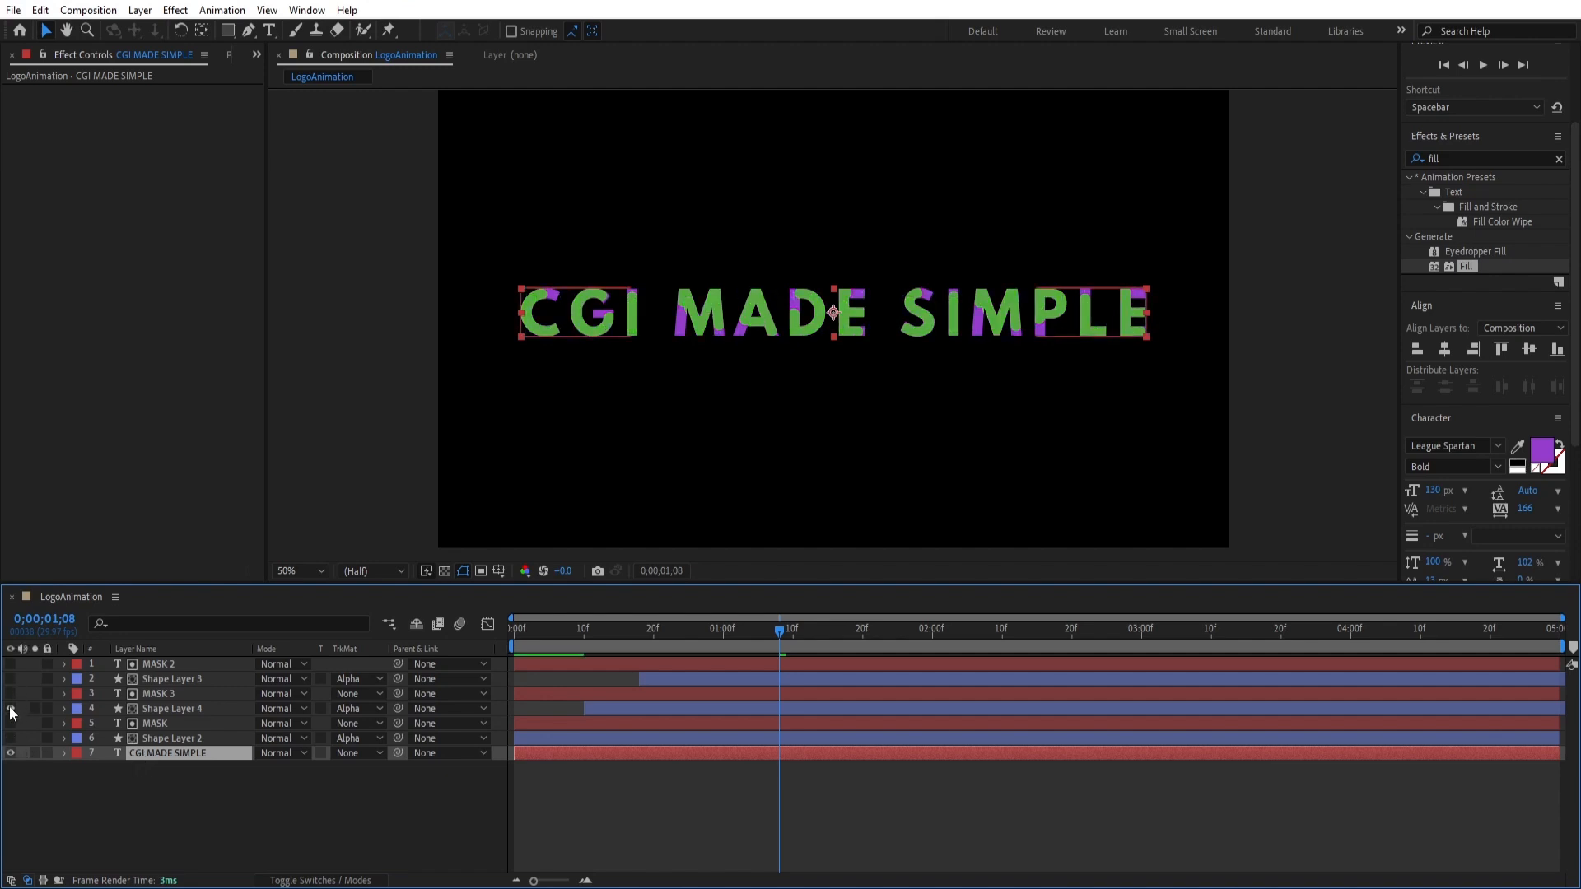
click(317, 781)
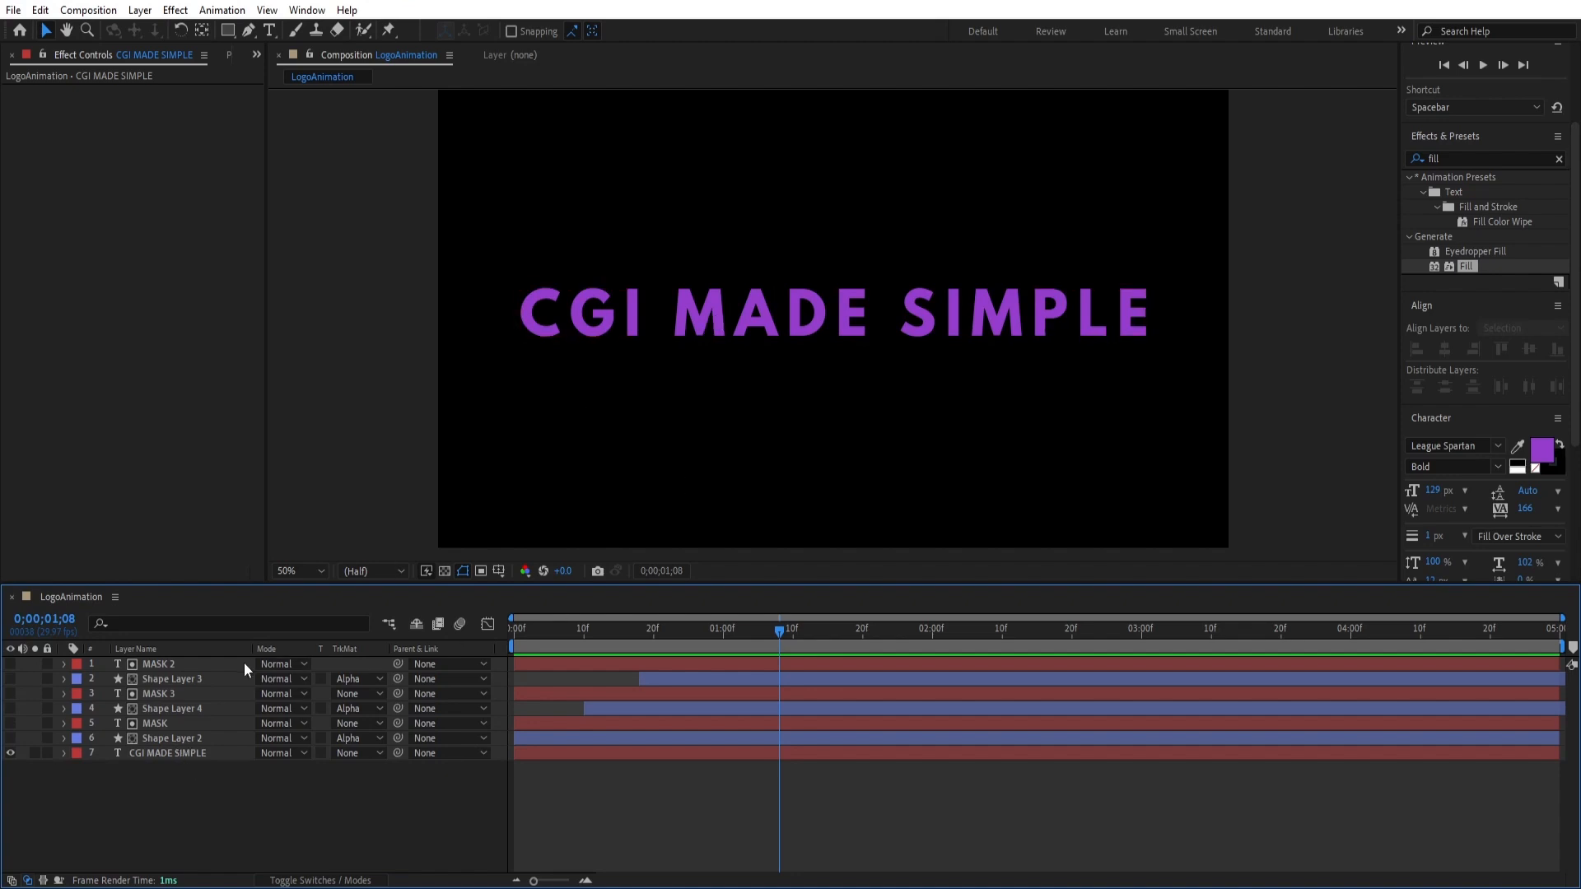
Create an outlines shape layer from the CGI MADE SIMPLE text layer
double_click(121, 753)
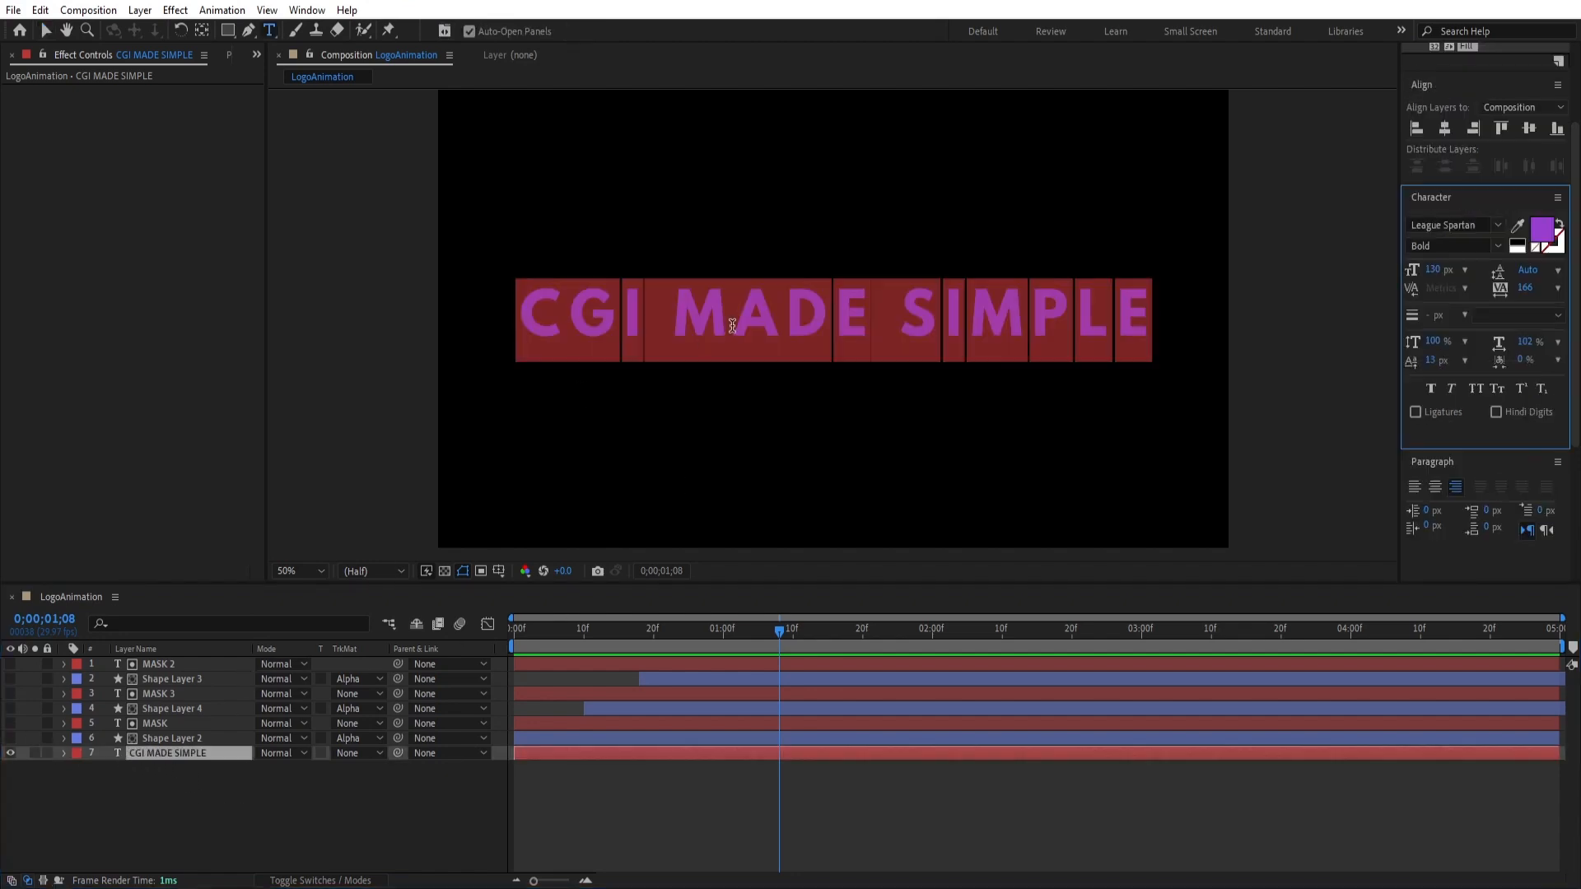
right_click(794, 324)
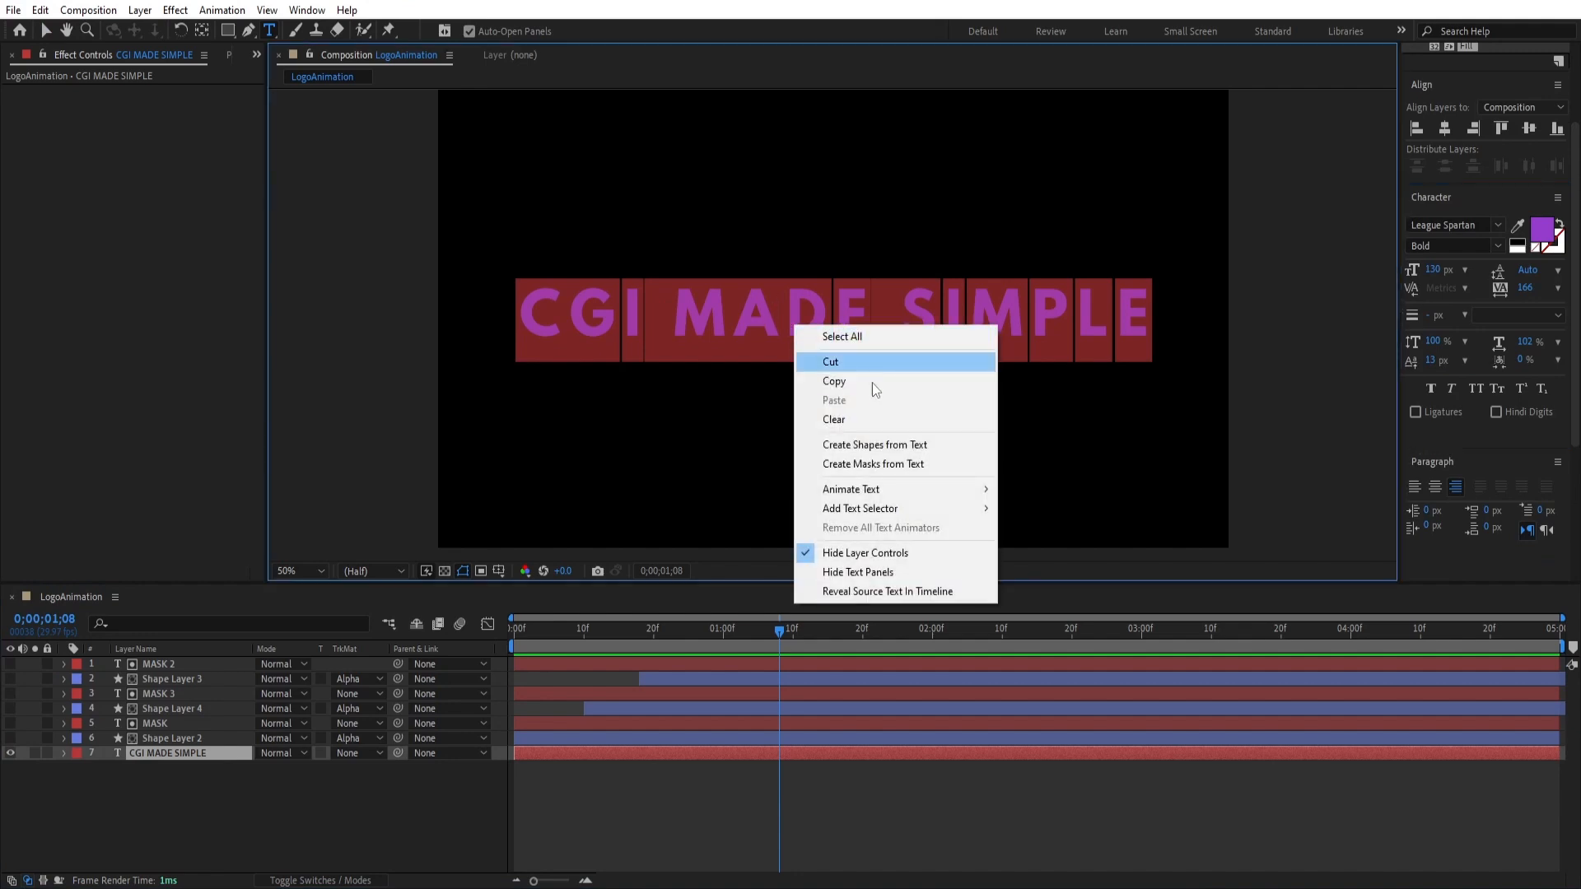
click(847, 453)
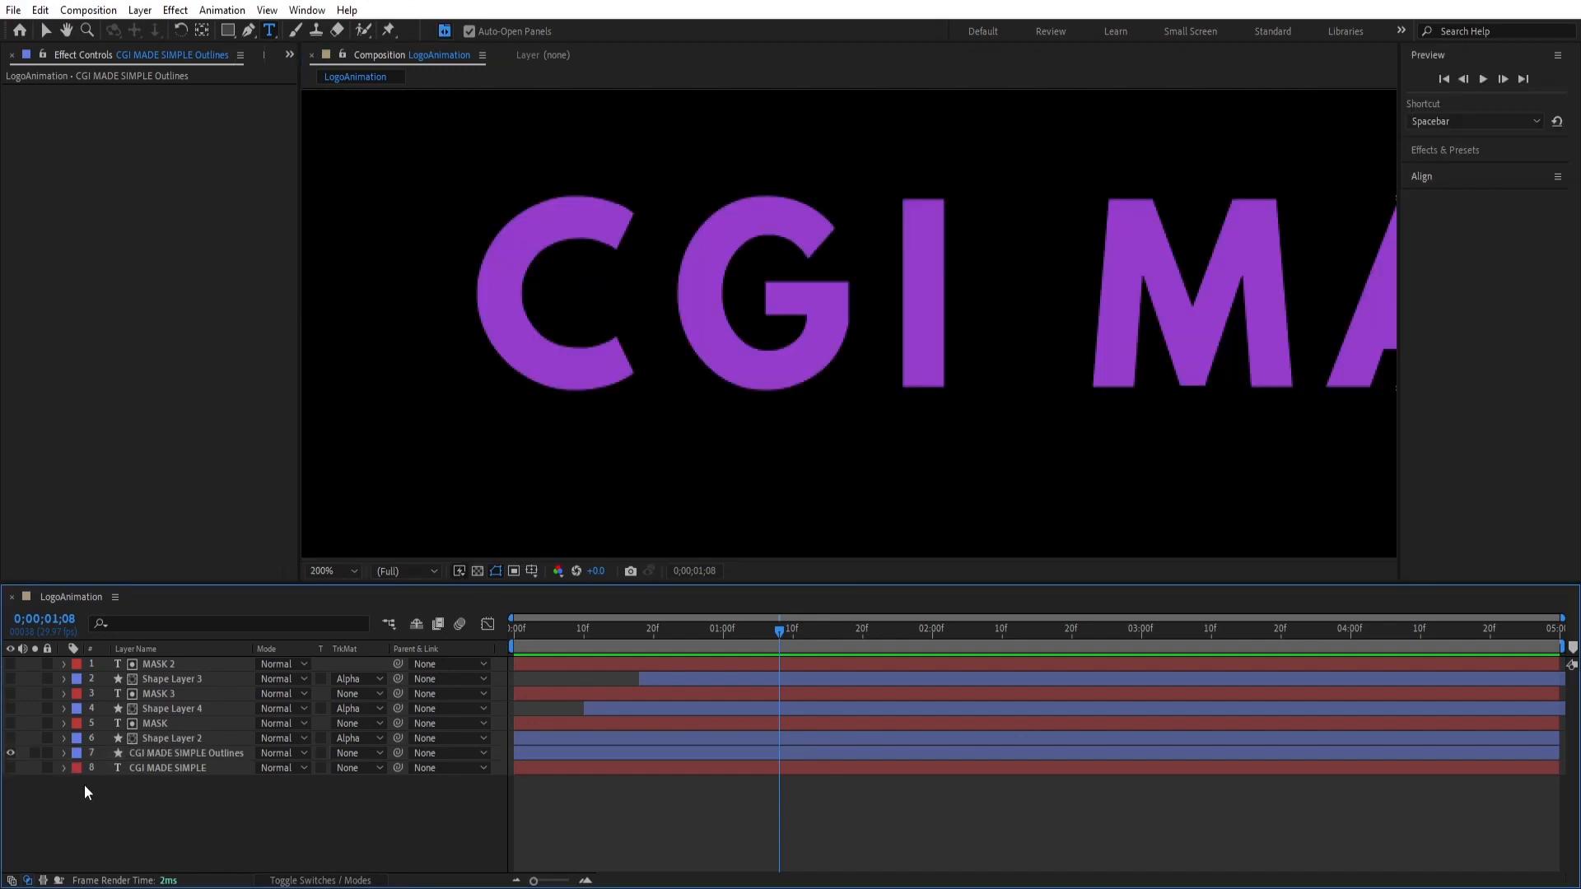
Add a Stroke to all the letter groups, from C to the final E, in the CGI MADE SIMPLE Outlines layer
click(63, 754)
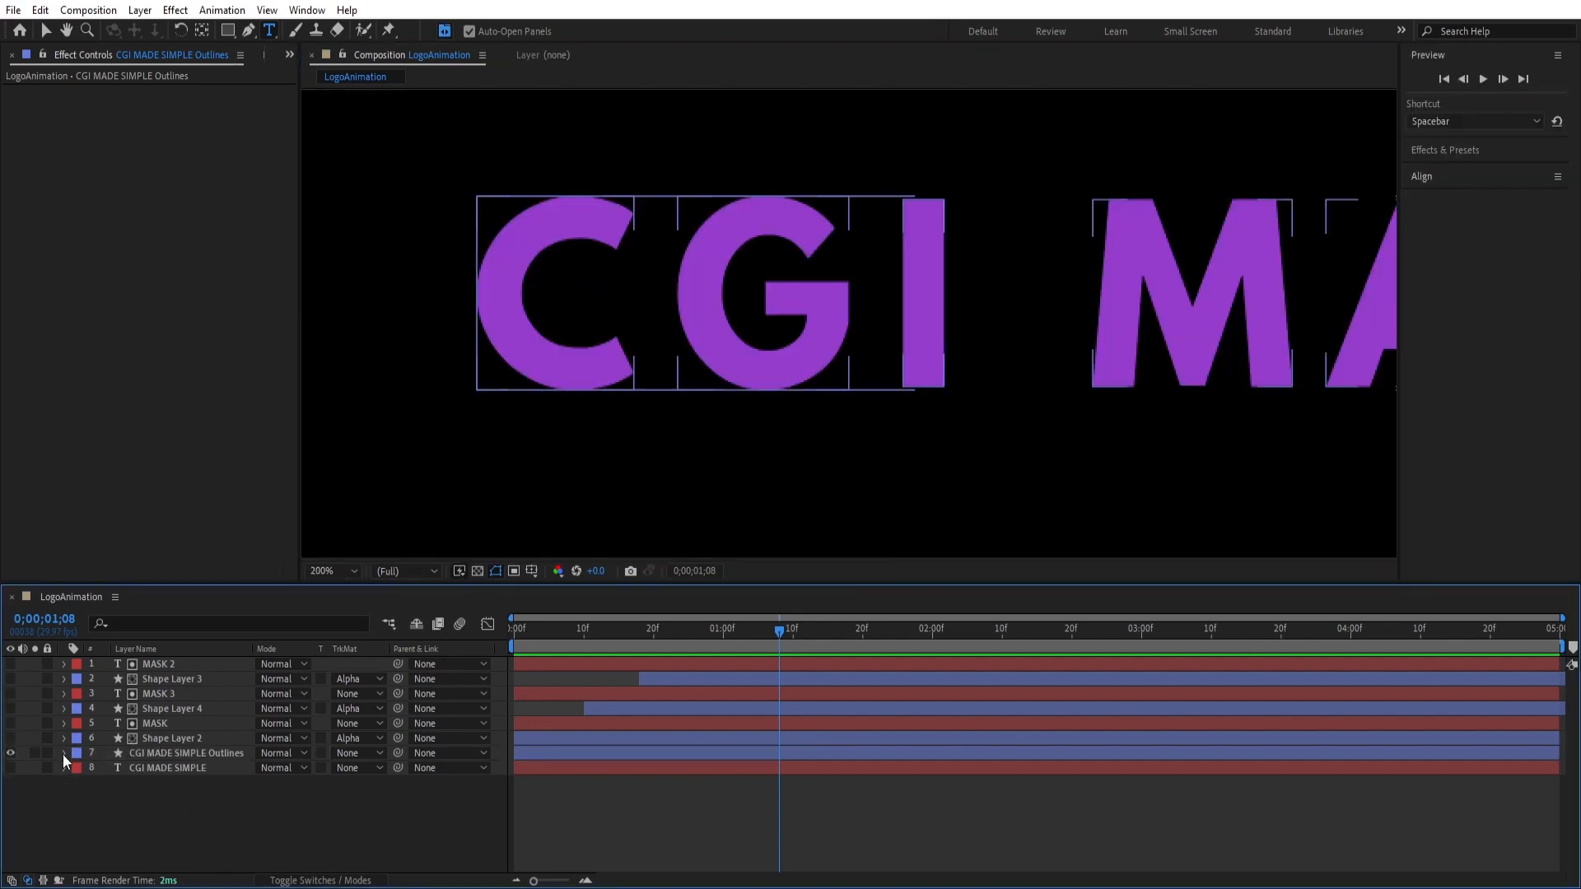
click(63, 754)
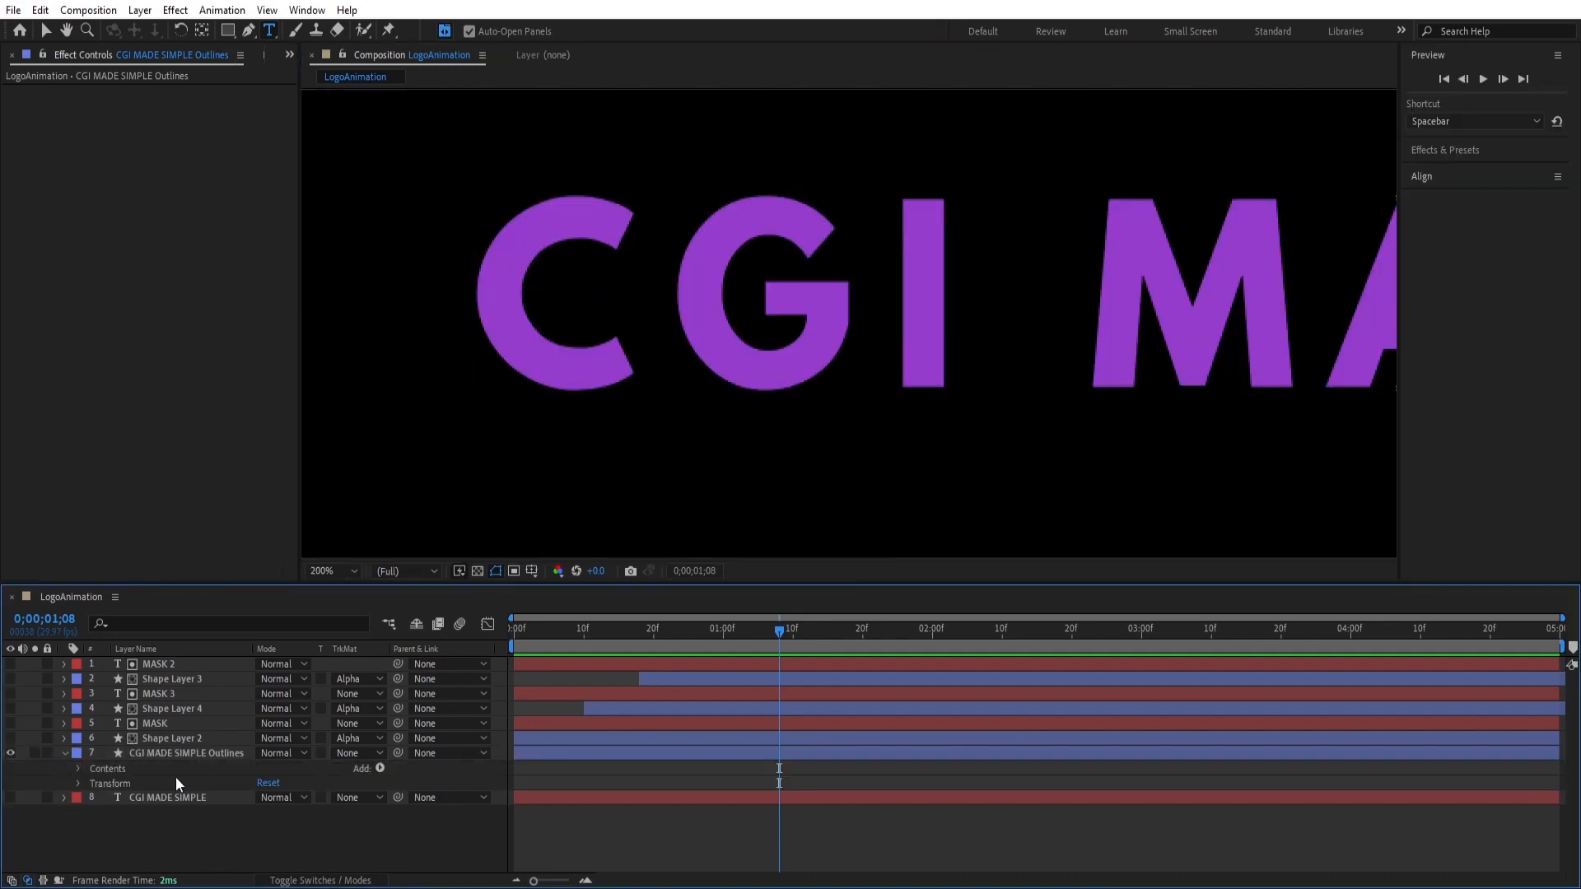
click(79, 769)
click(111, 685)
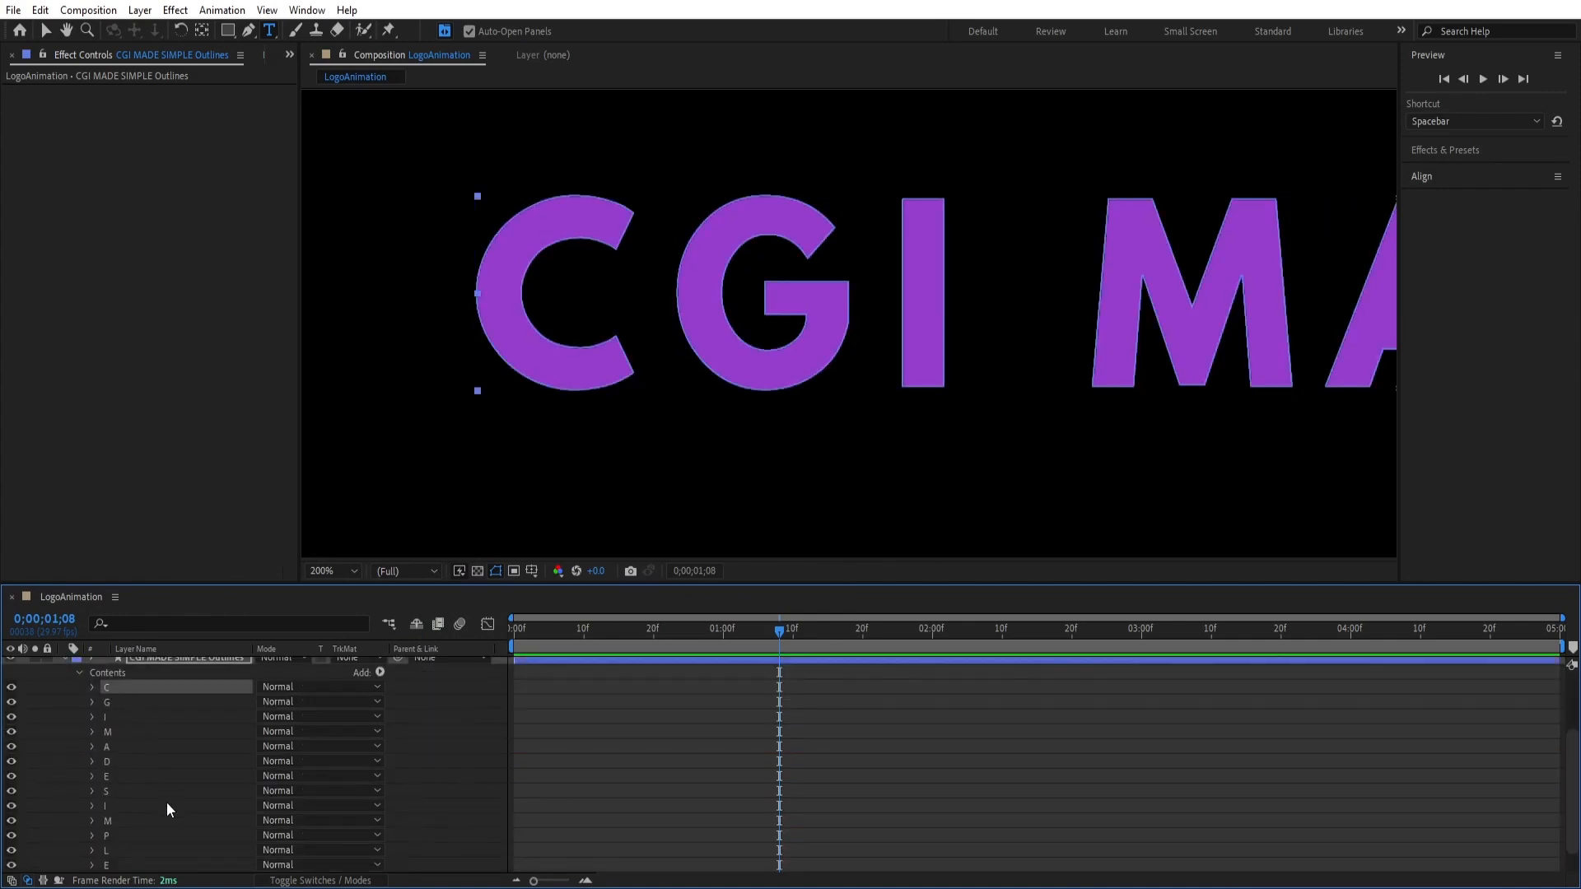
scroll(160, 822, down, 1)
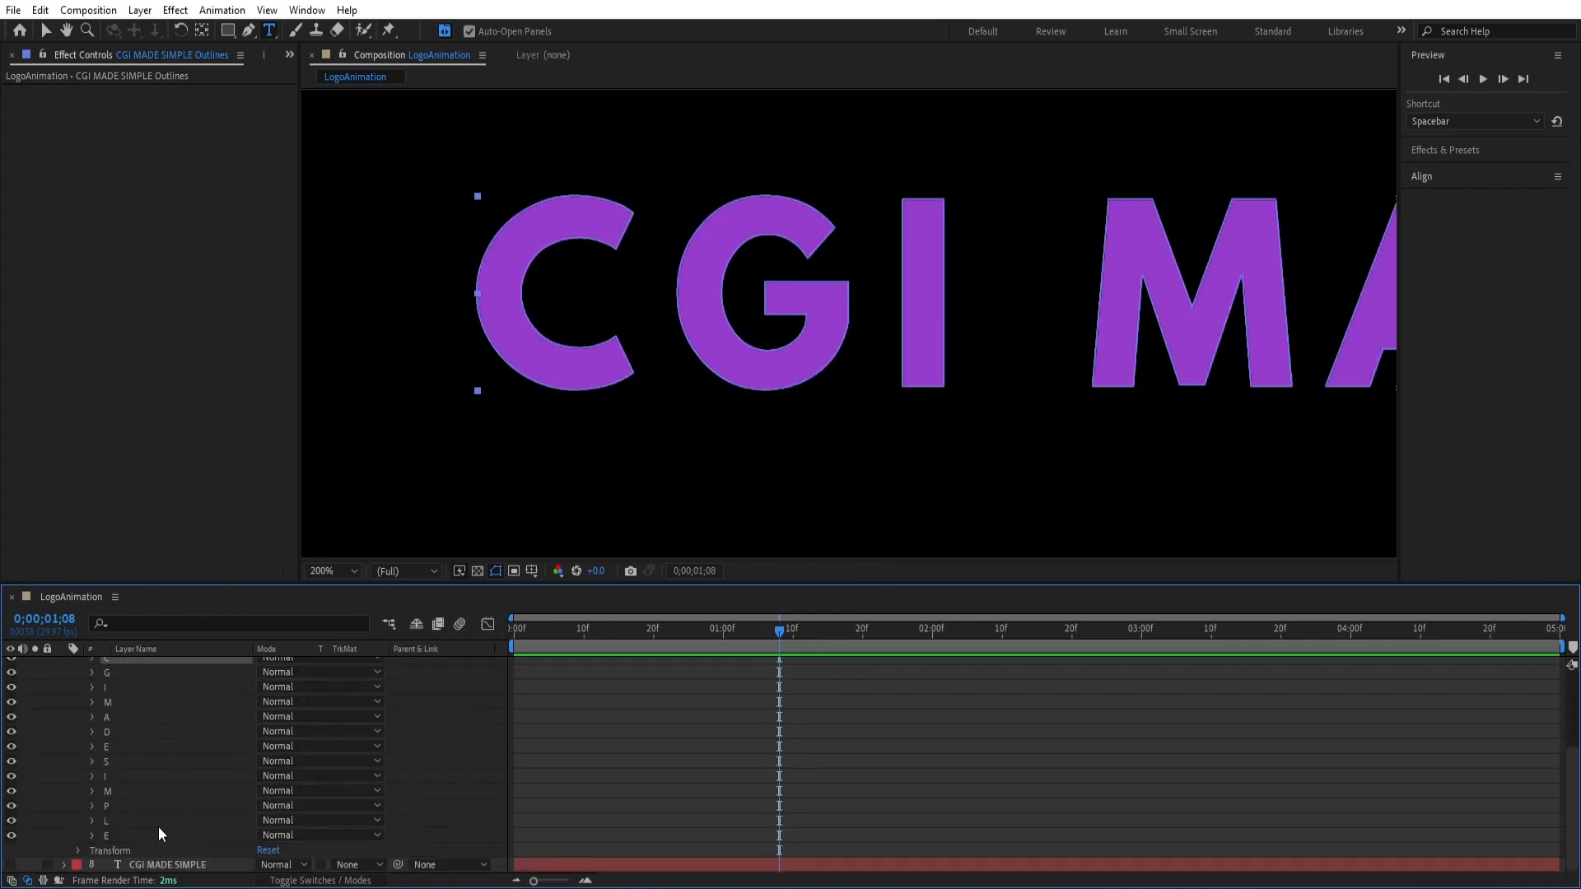
shift+click(106, 837)
scroll(108, 807, up, 2)
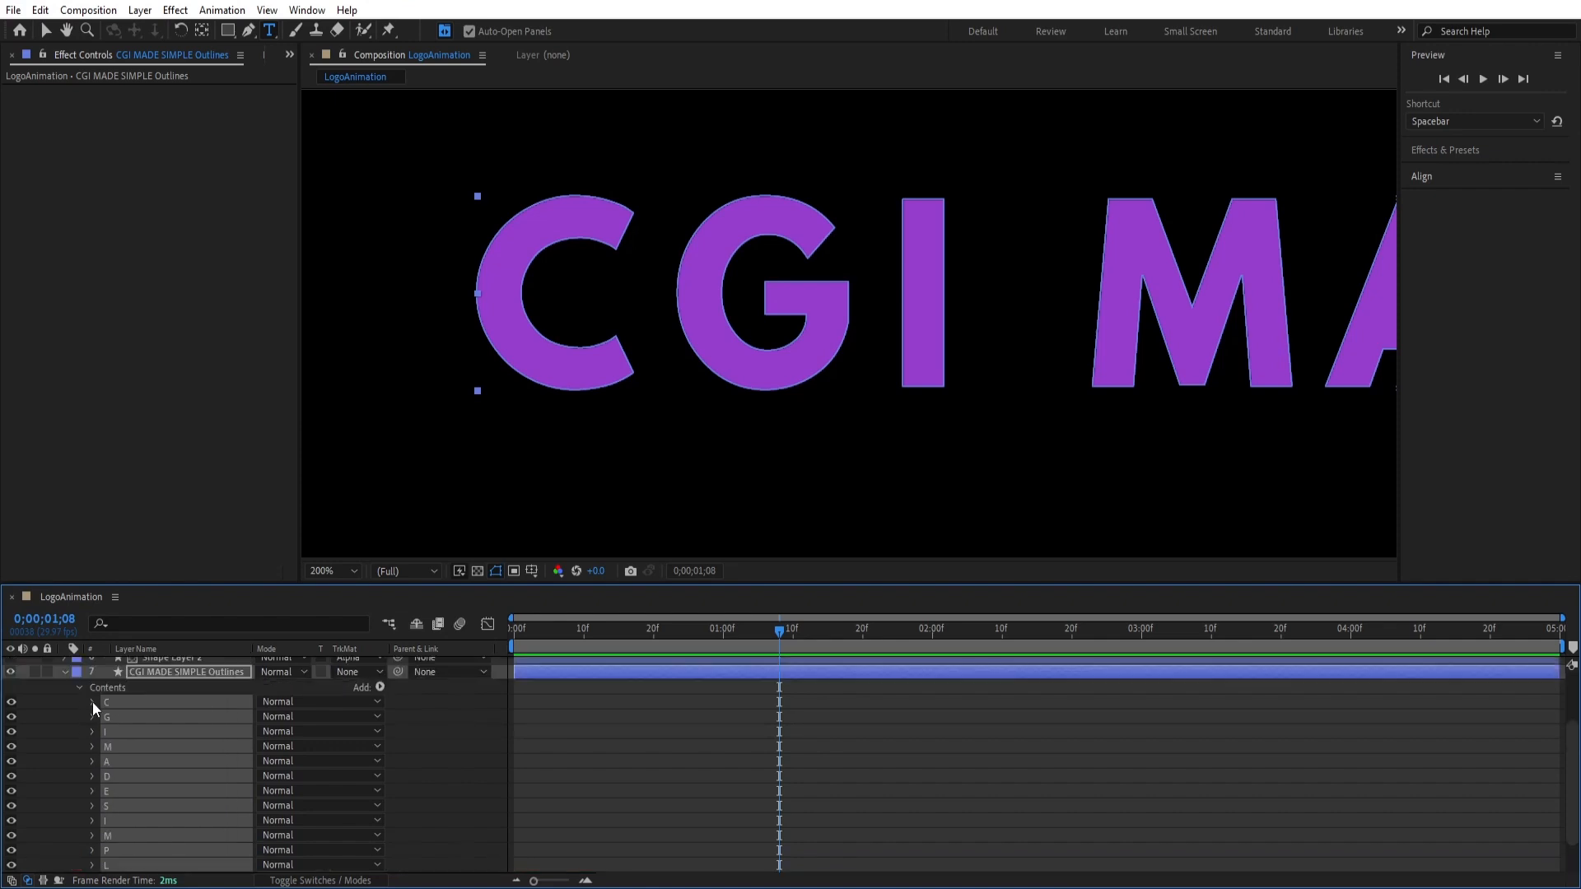
click(379, 687)
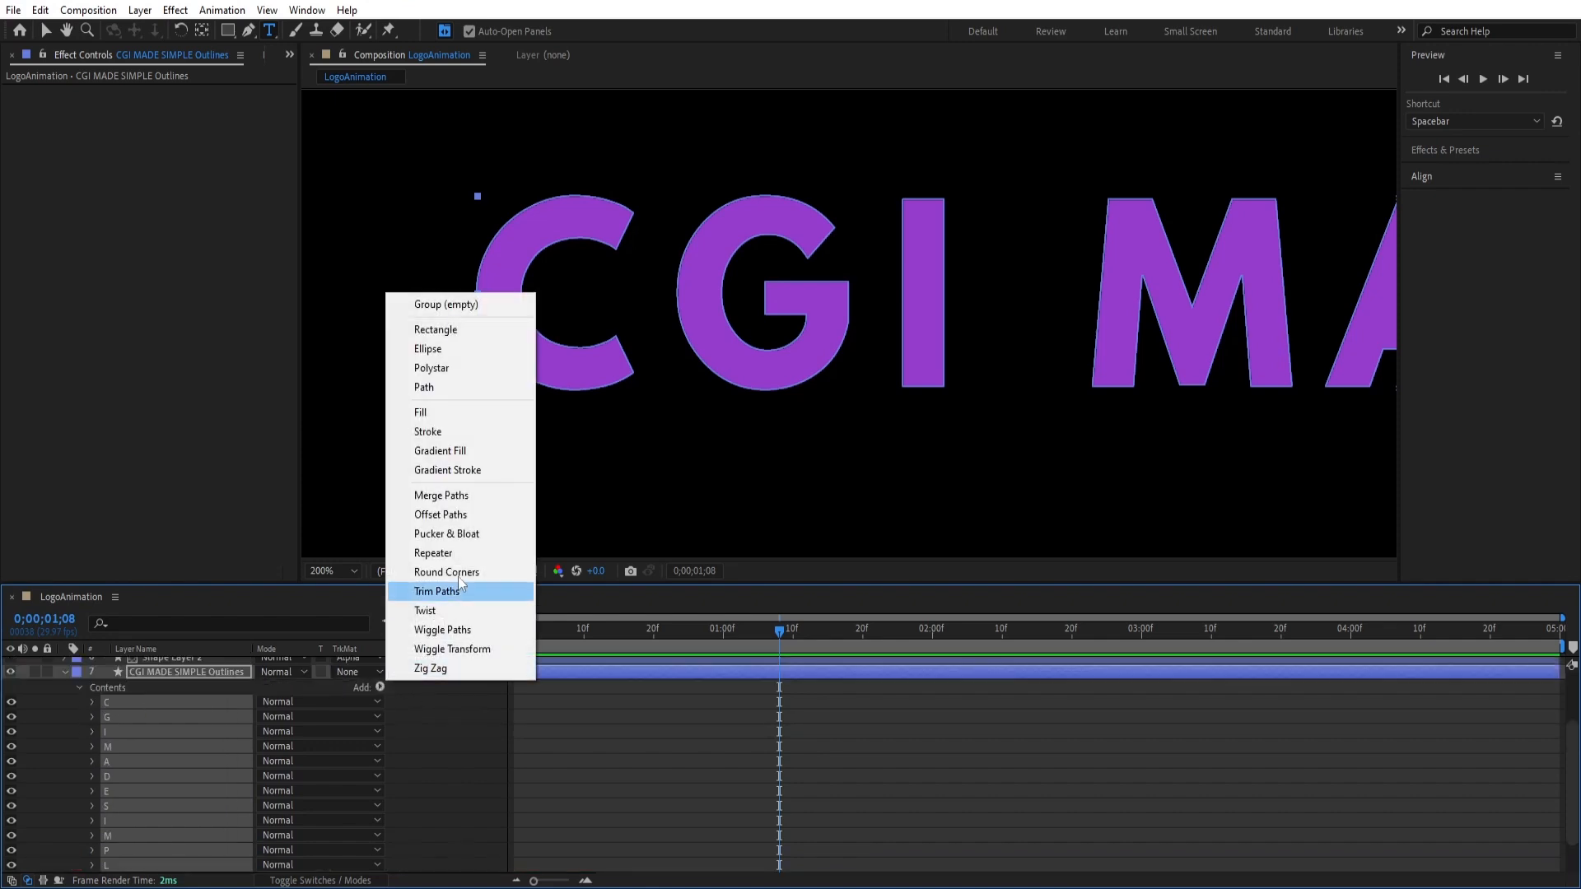
click(457, 434)
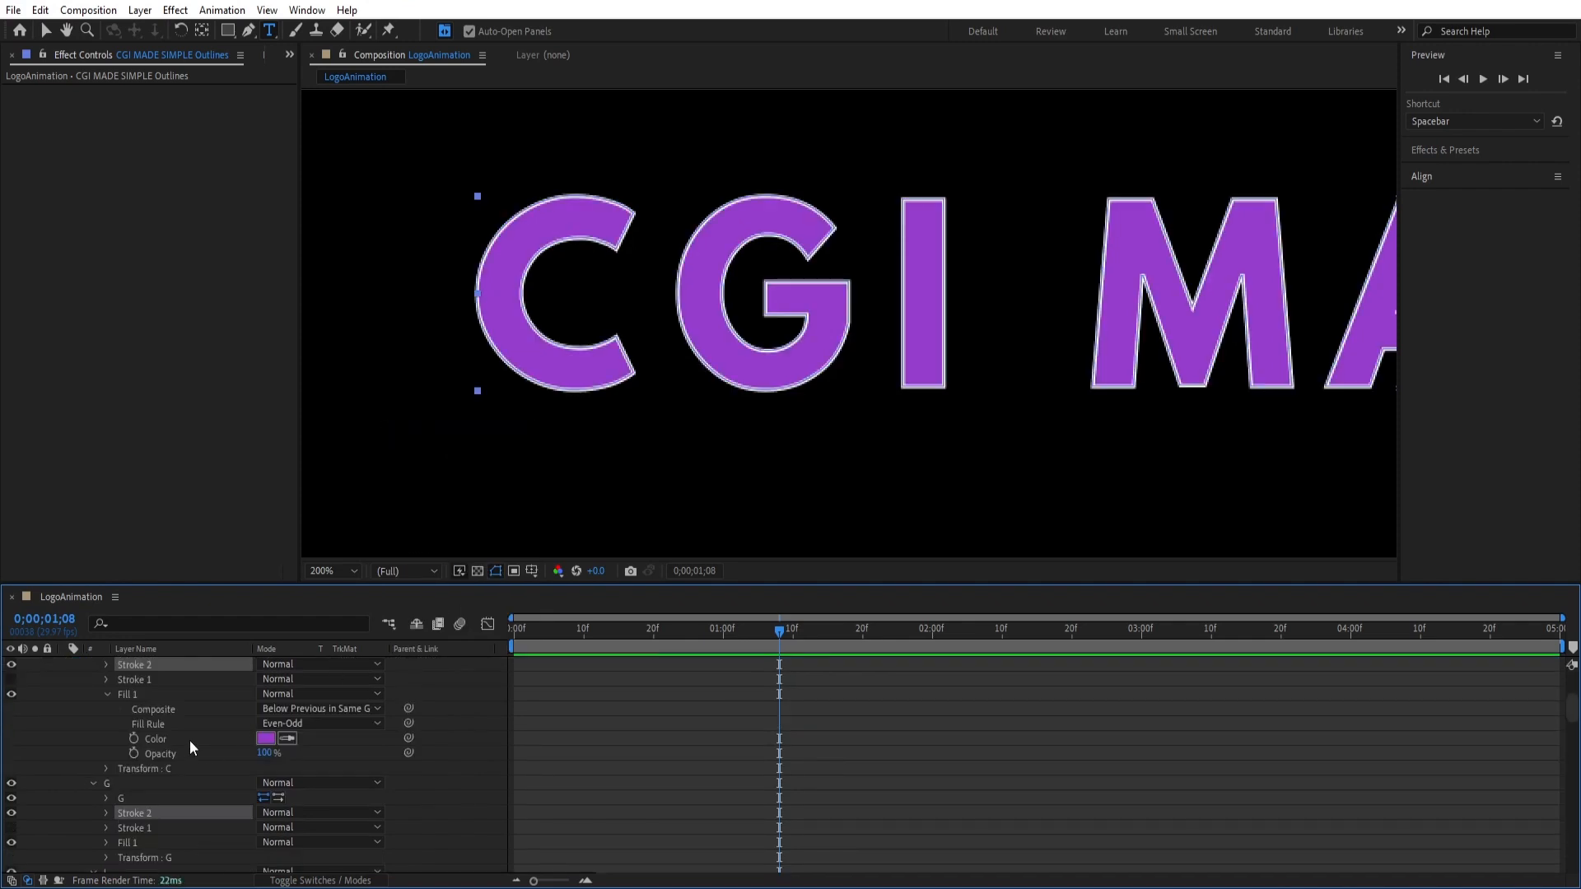
Set the Stroke Width of the new Stroke 2 to 4 and collapse letter C's stroke and fill properties
click(107, 665)
drag(261, 724, 263, 724)
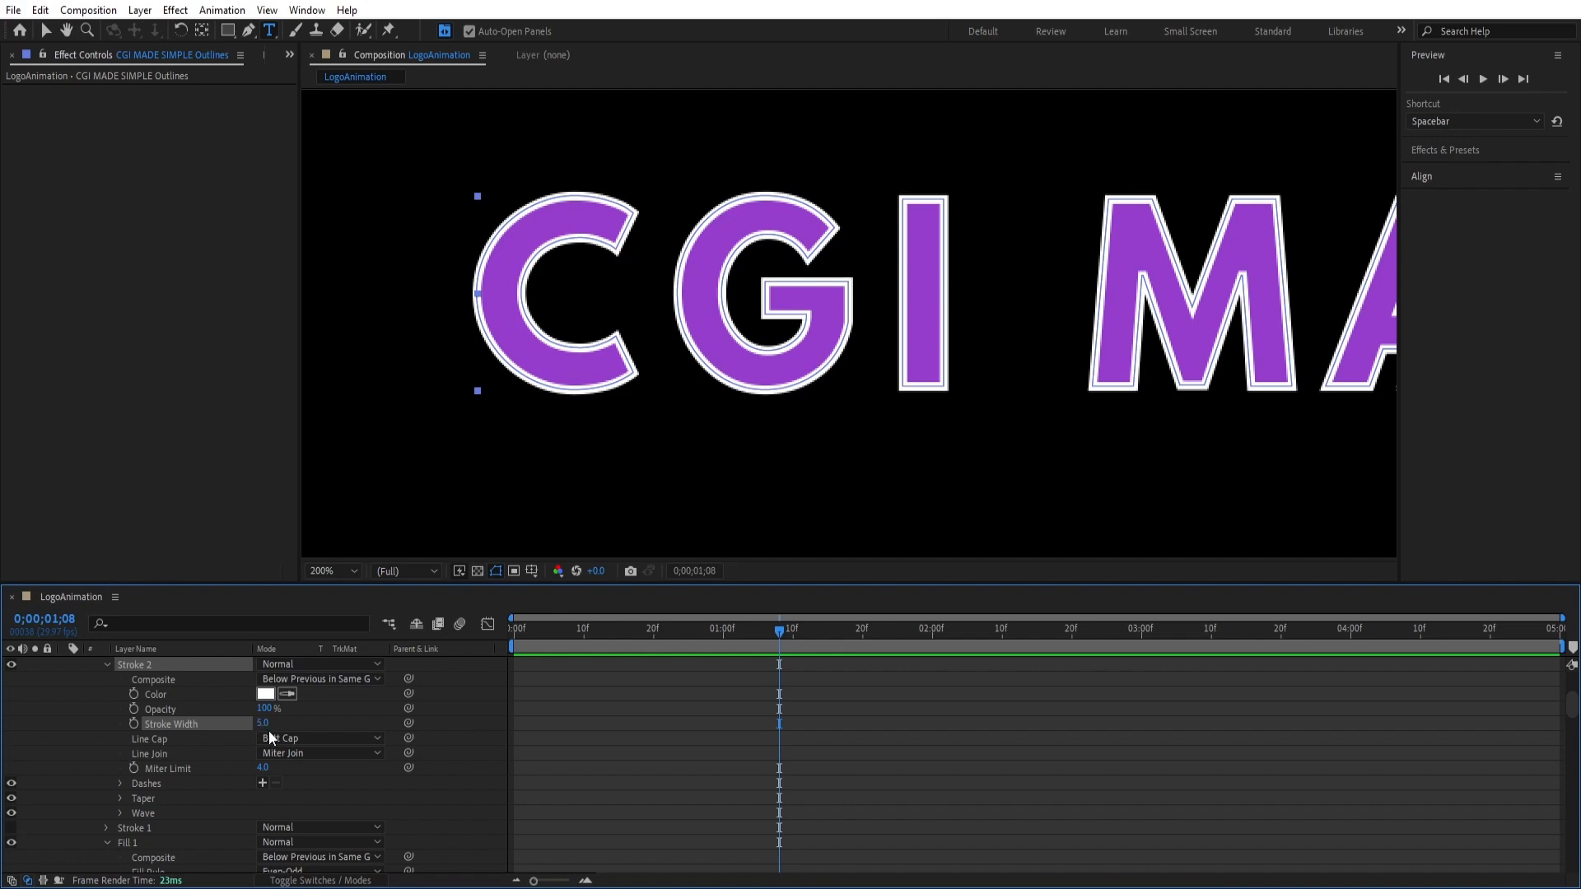
click(261, 724)
text(4)
key(Return)
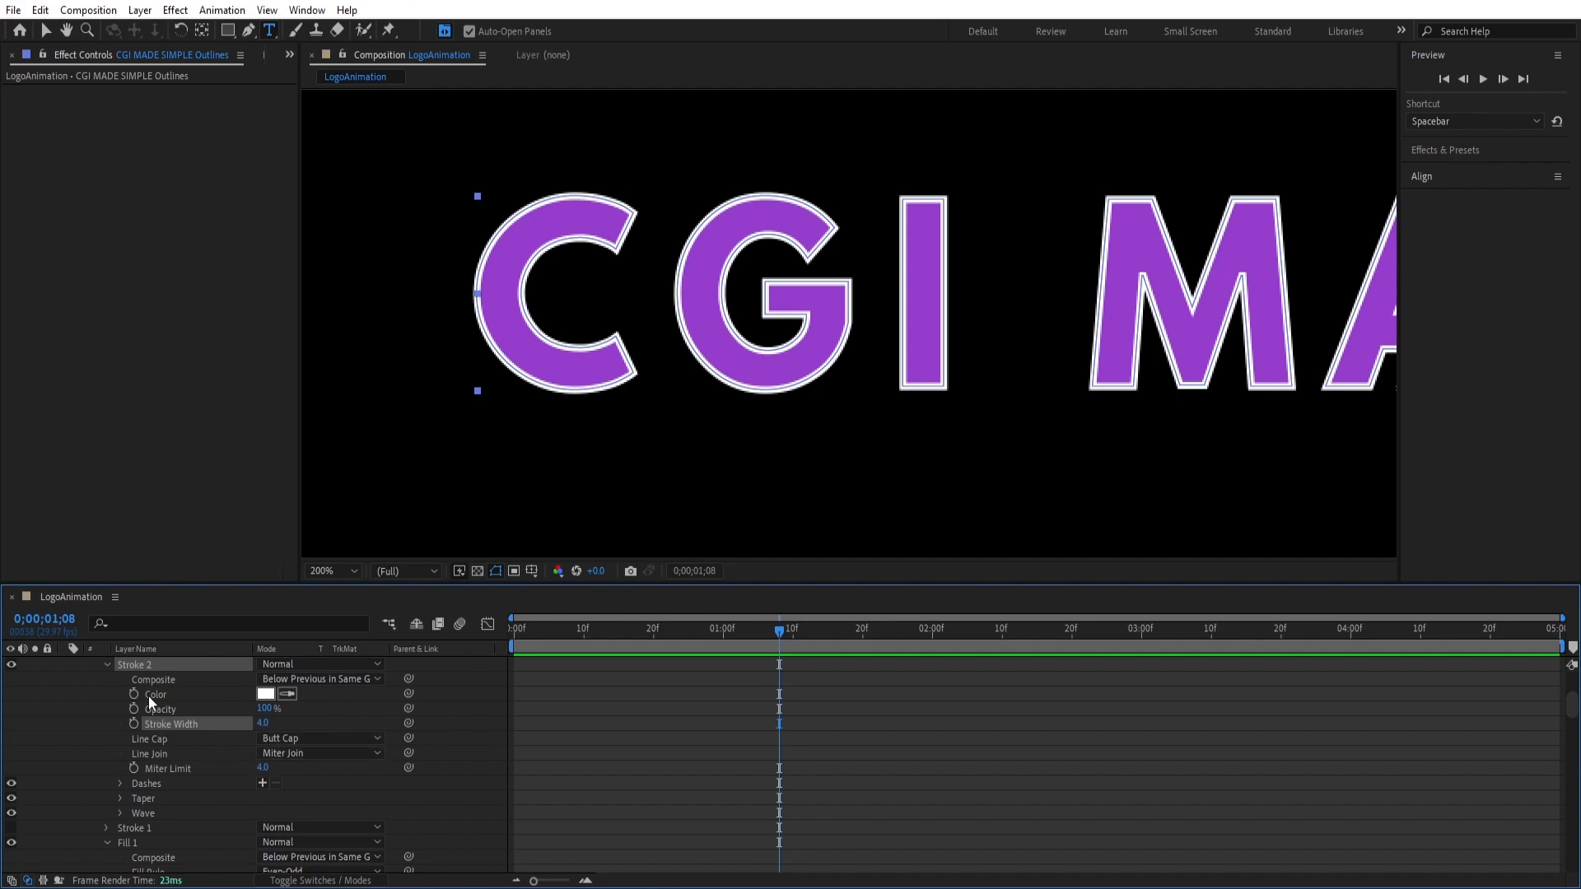
click(107, 664)
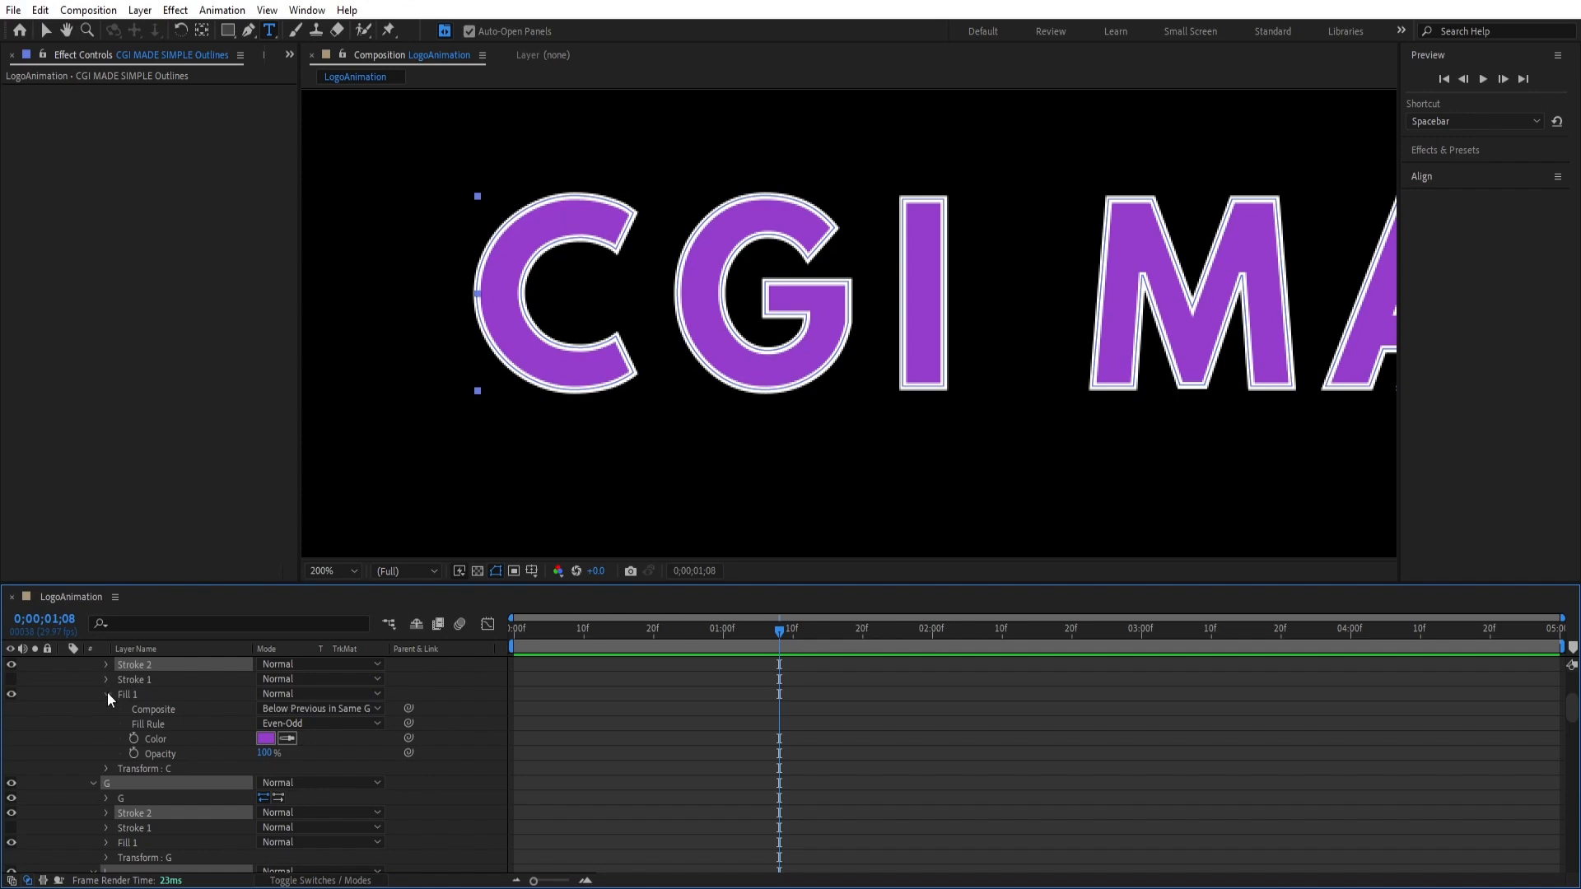
click(107, 694)
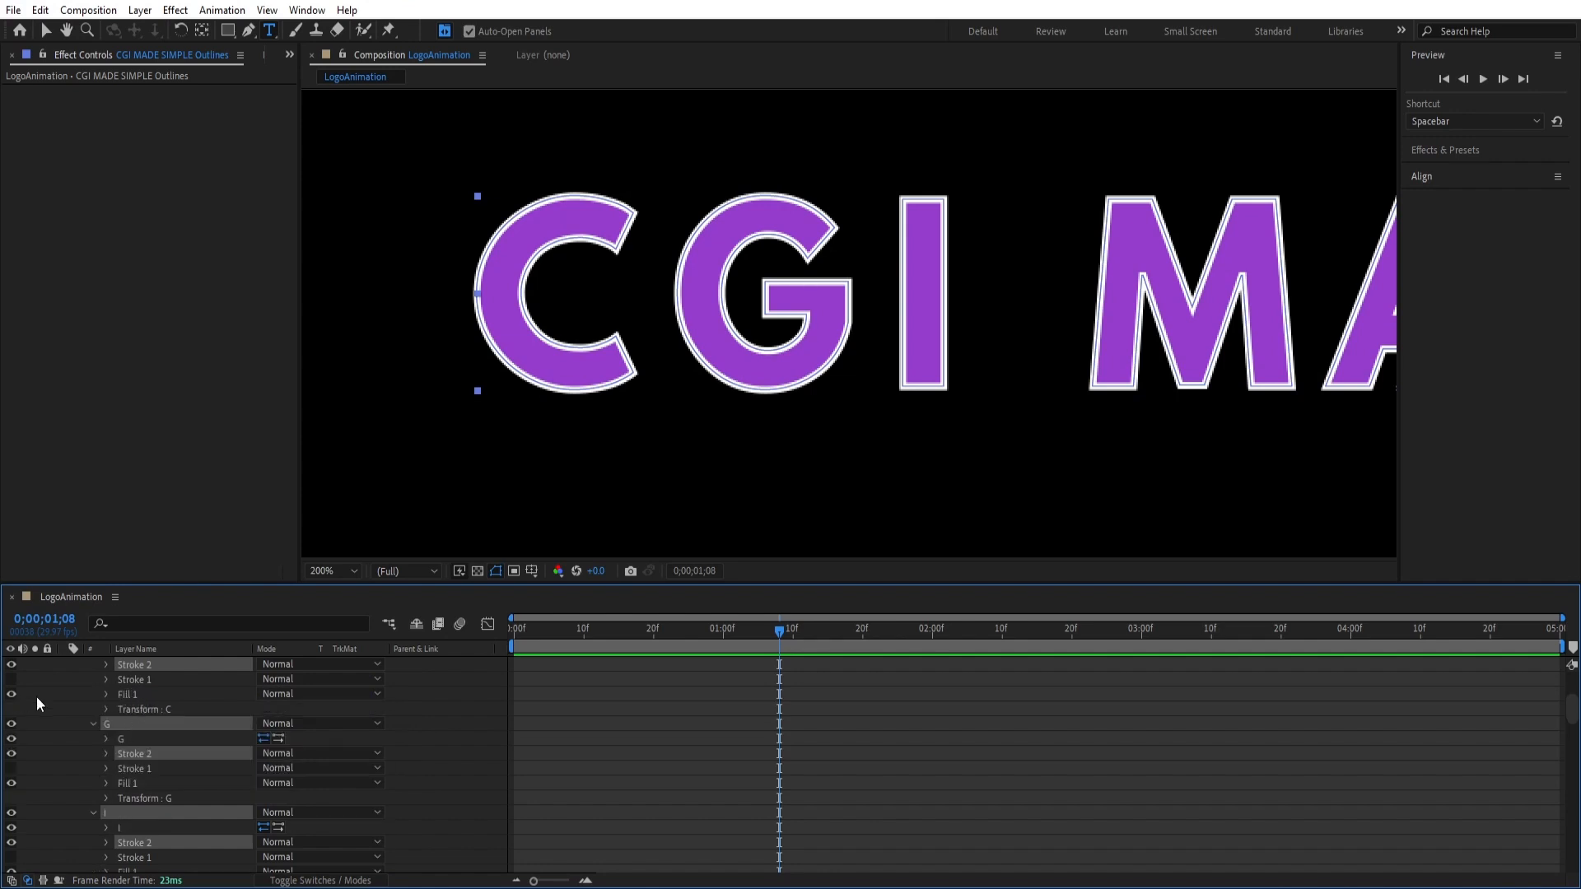
Delete the original Stroke 1 and Fill 1 from the letter groups of the outlines layer, keeping only Stroke 2
click(123, 680)
scroll(146, 706, up, 1)
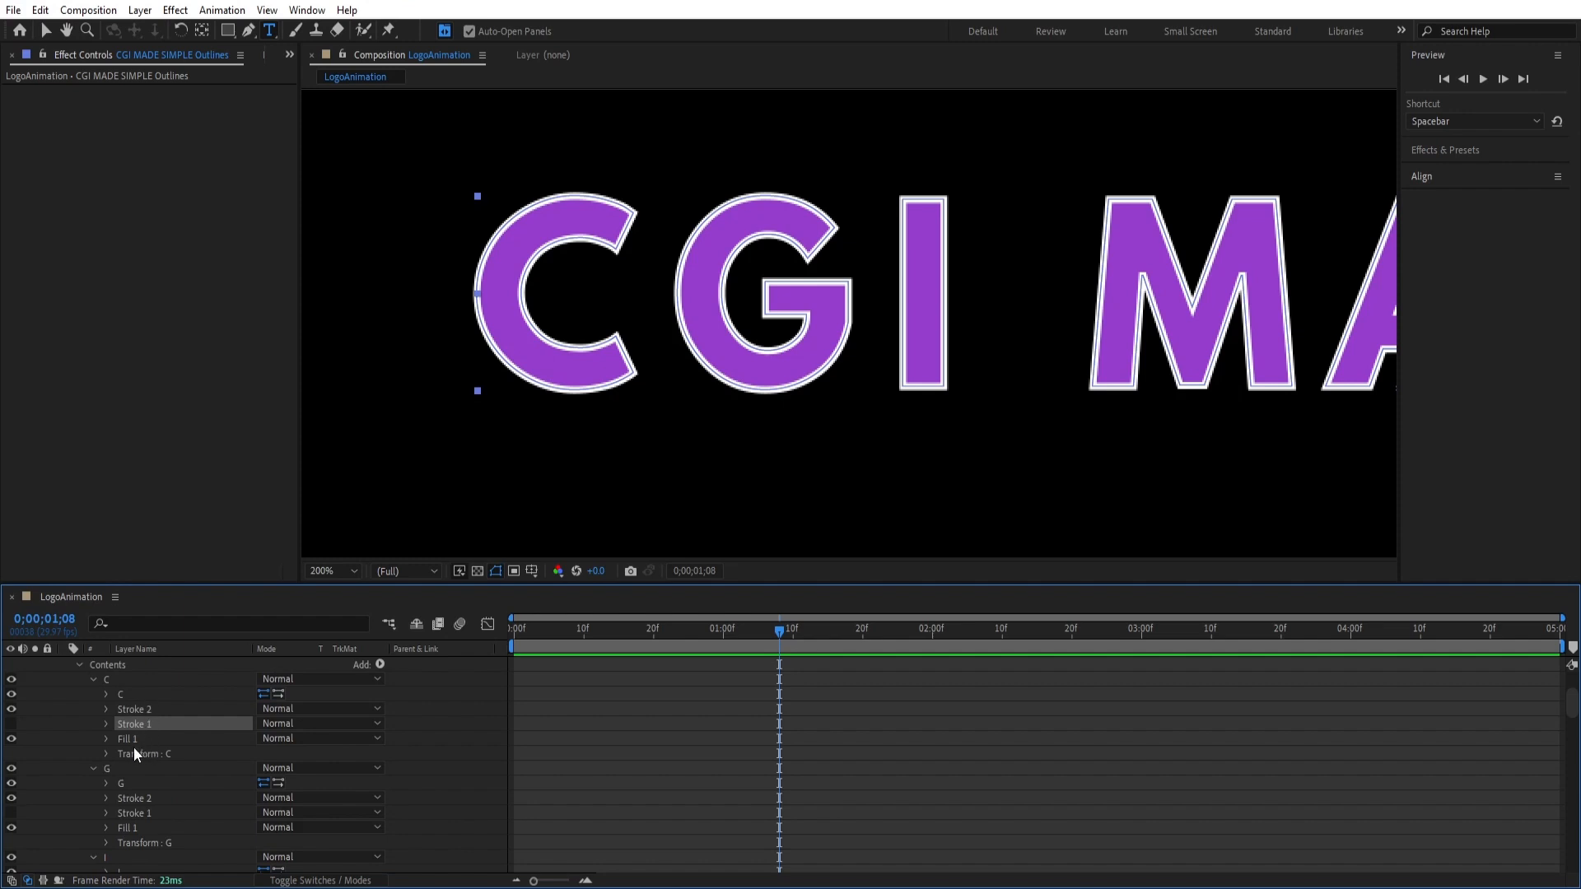
key(Delete)
click(127, 726)
key(Delete)
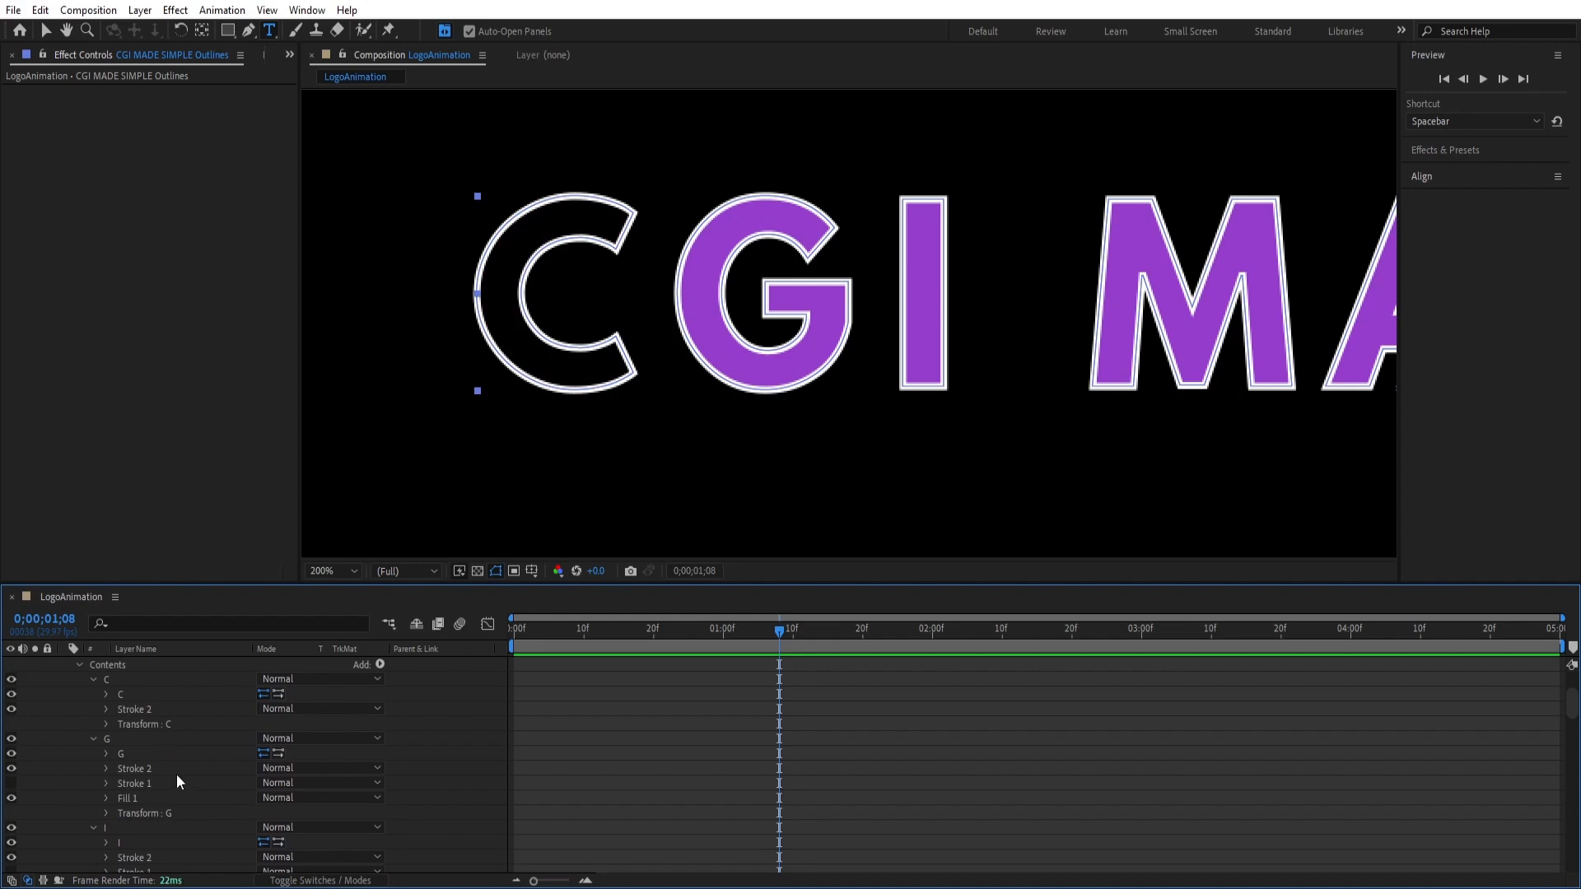
click(136, 783)
key(Delete)
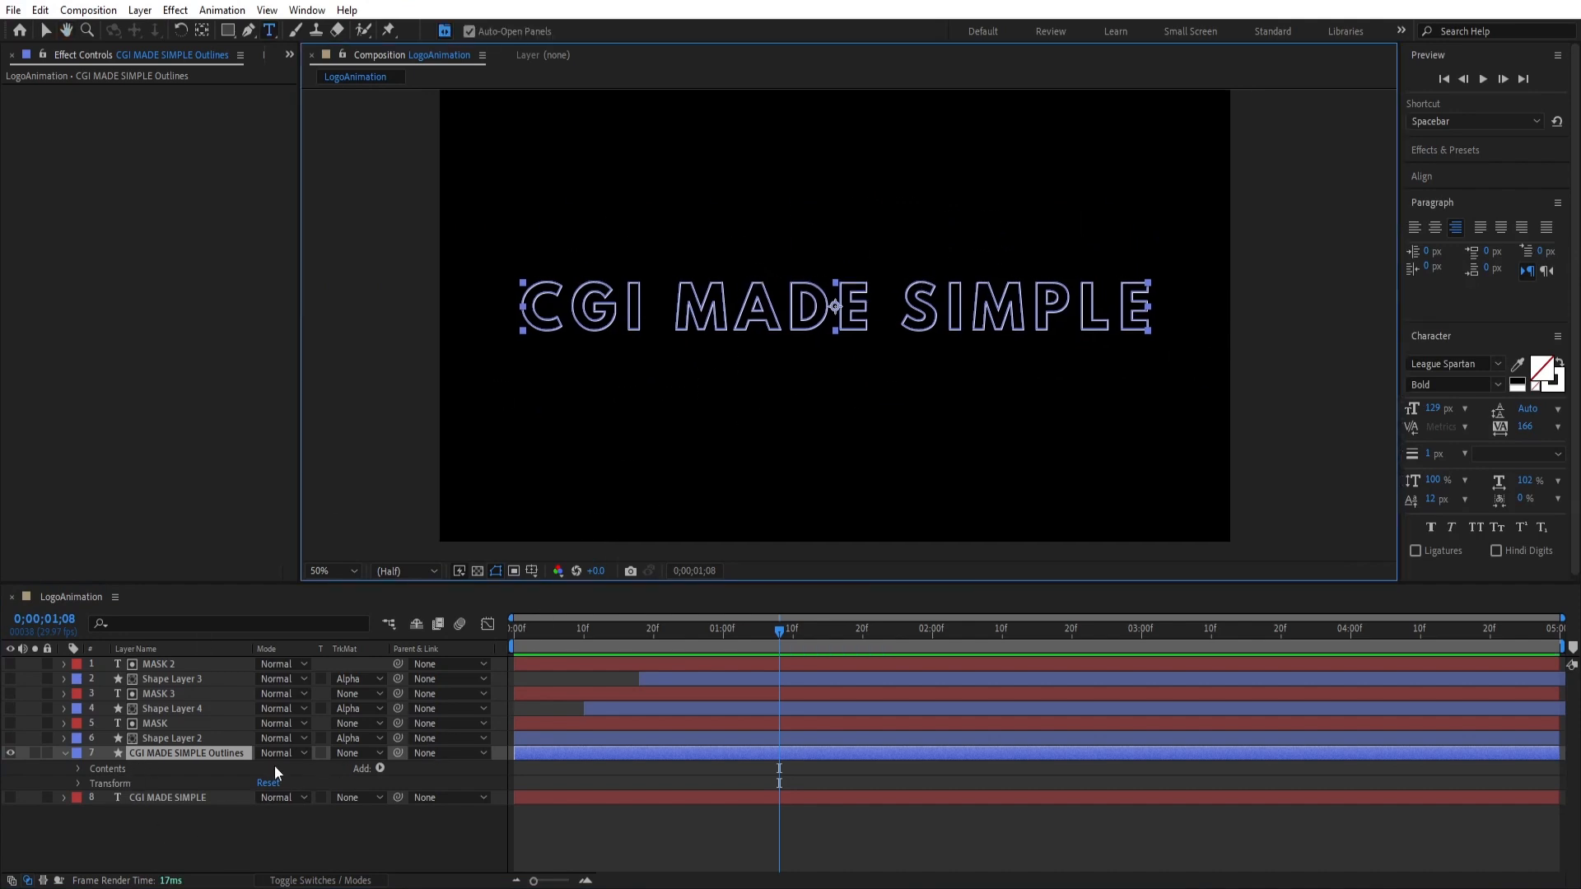
Show Shape Layer 2 and reveal the Start and End properties of its Trim Paths 1
click(171, 738)
click(10, 738)
click(10, 738)
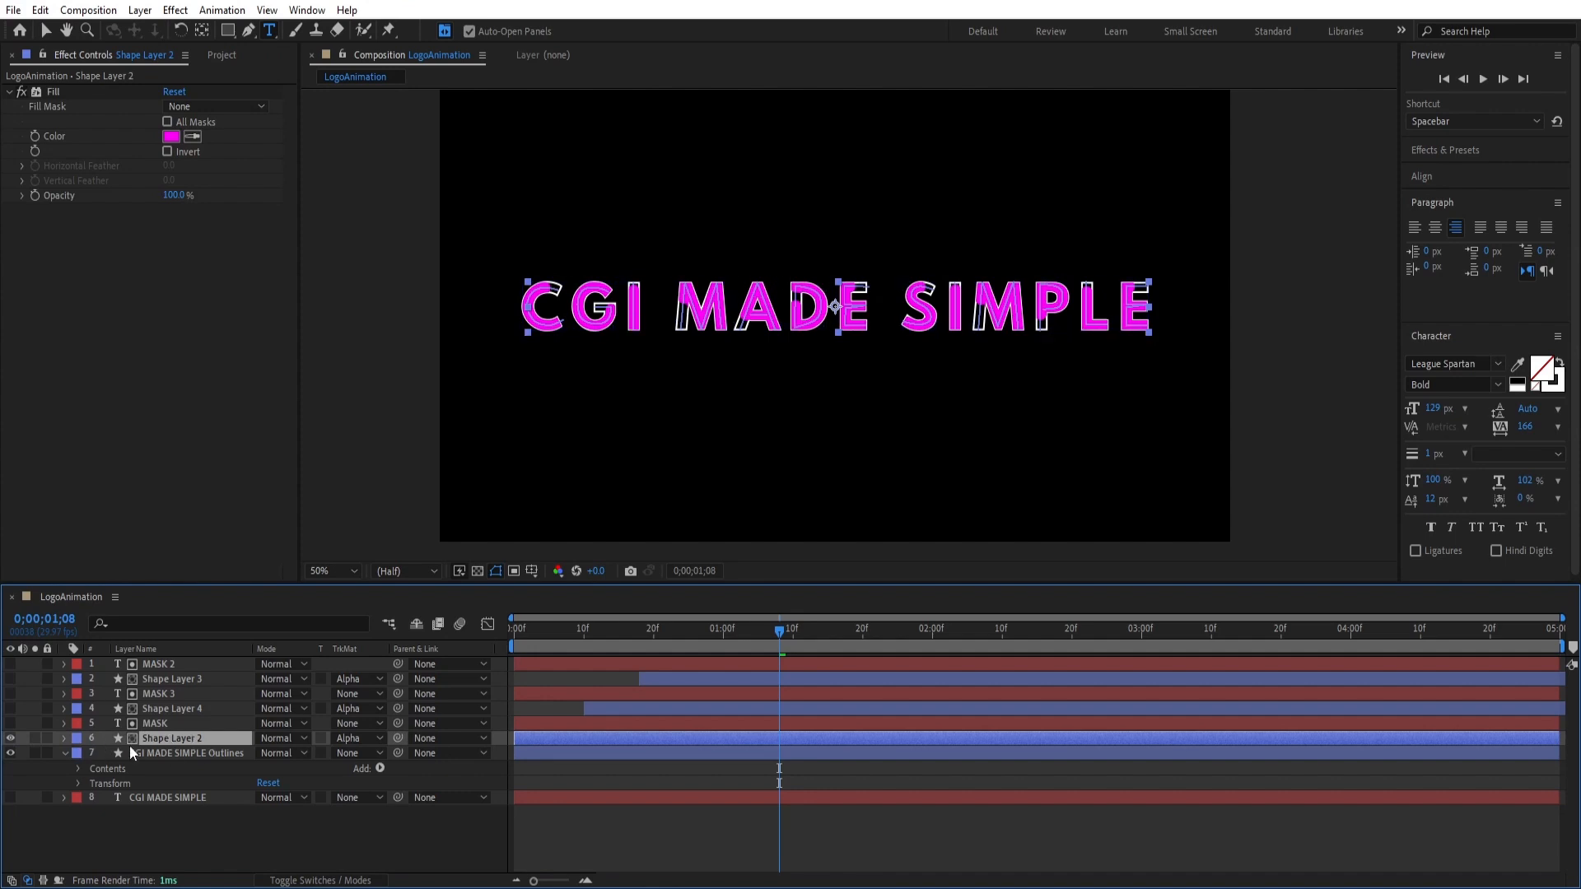
click(61, 739)
click(79, 754)
scroll(115, 828, down, 3)
click(117, 799)
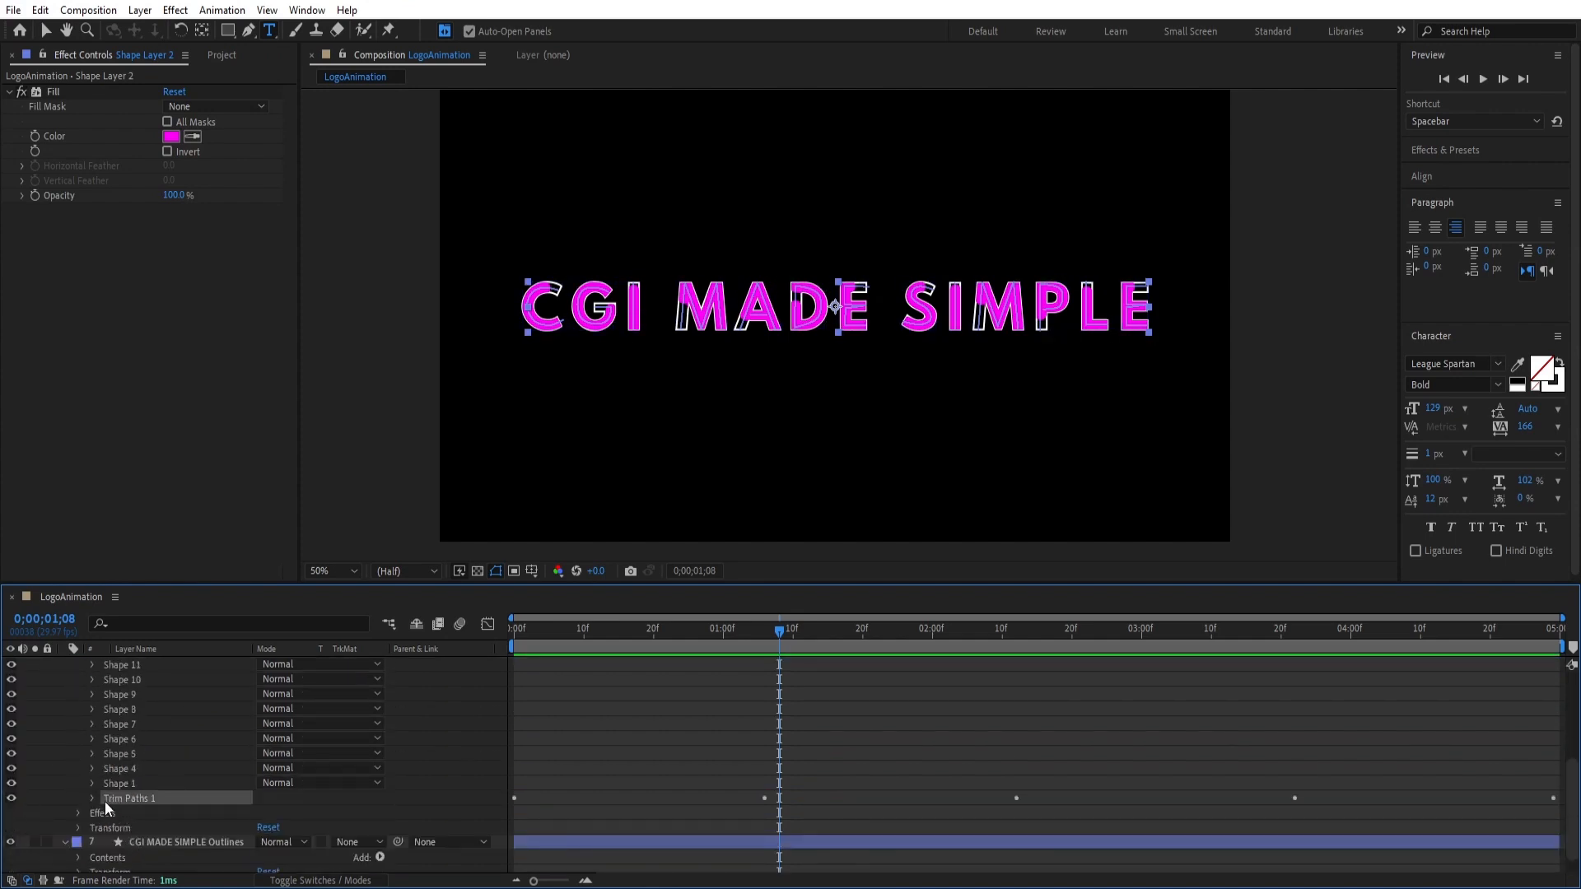
click(91, 798)
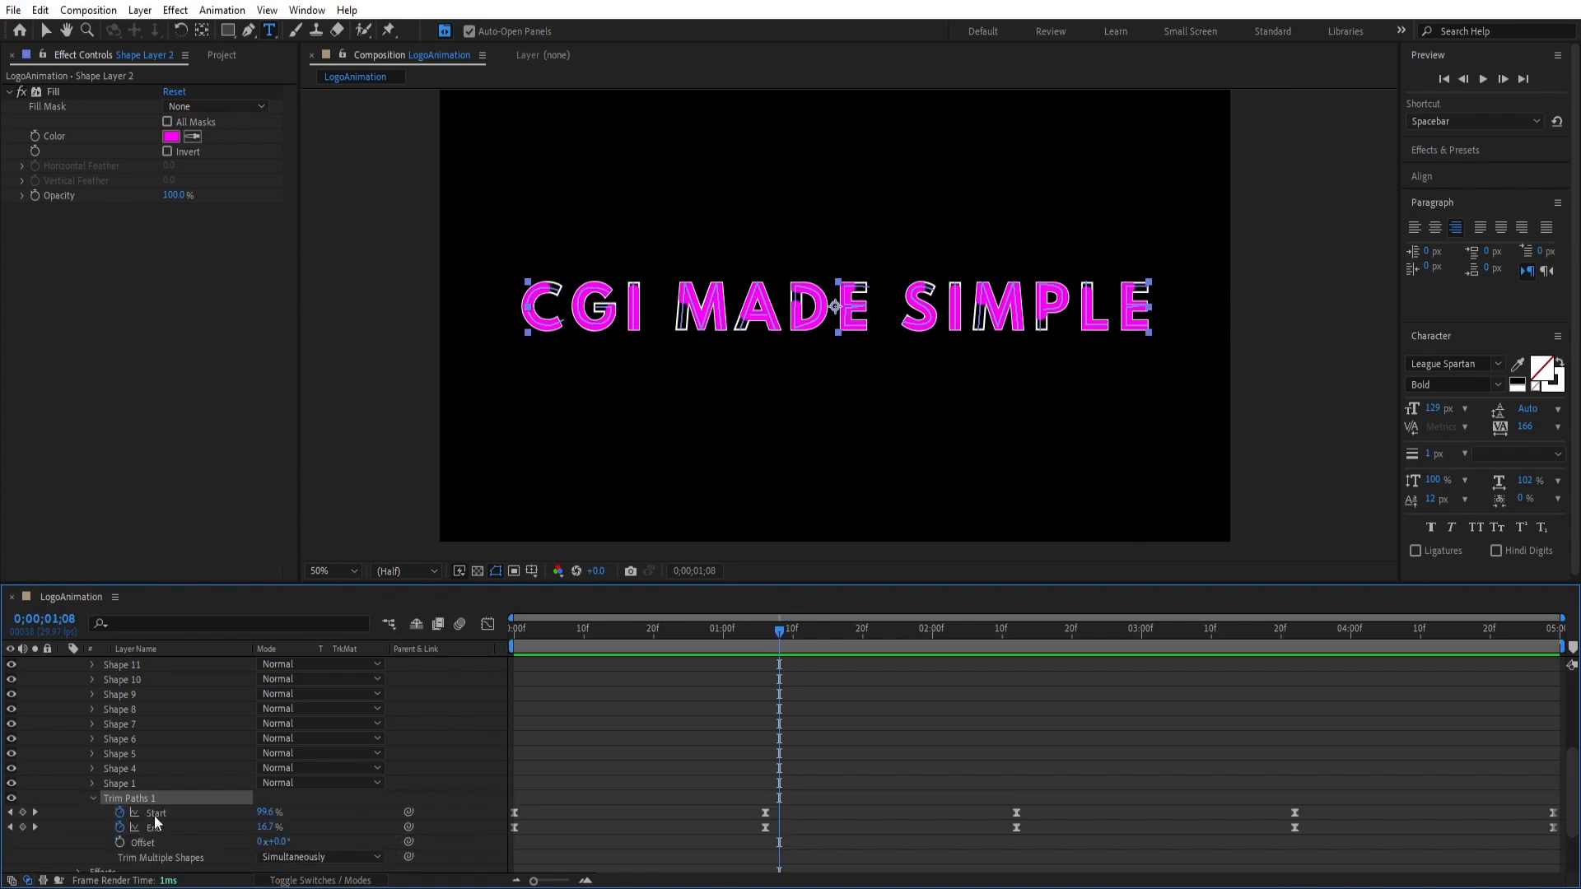
Copy all Start and End keyframes of Trim Paths 1 in Shape Layer 2 and collapse the layer
click(155, 813)
shift+click(153, 829)
drag(1557, 801, 509, 832)
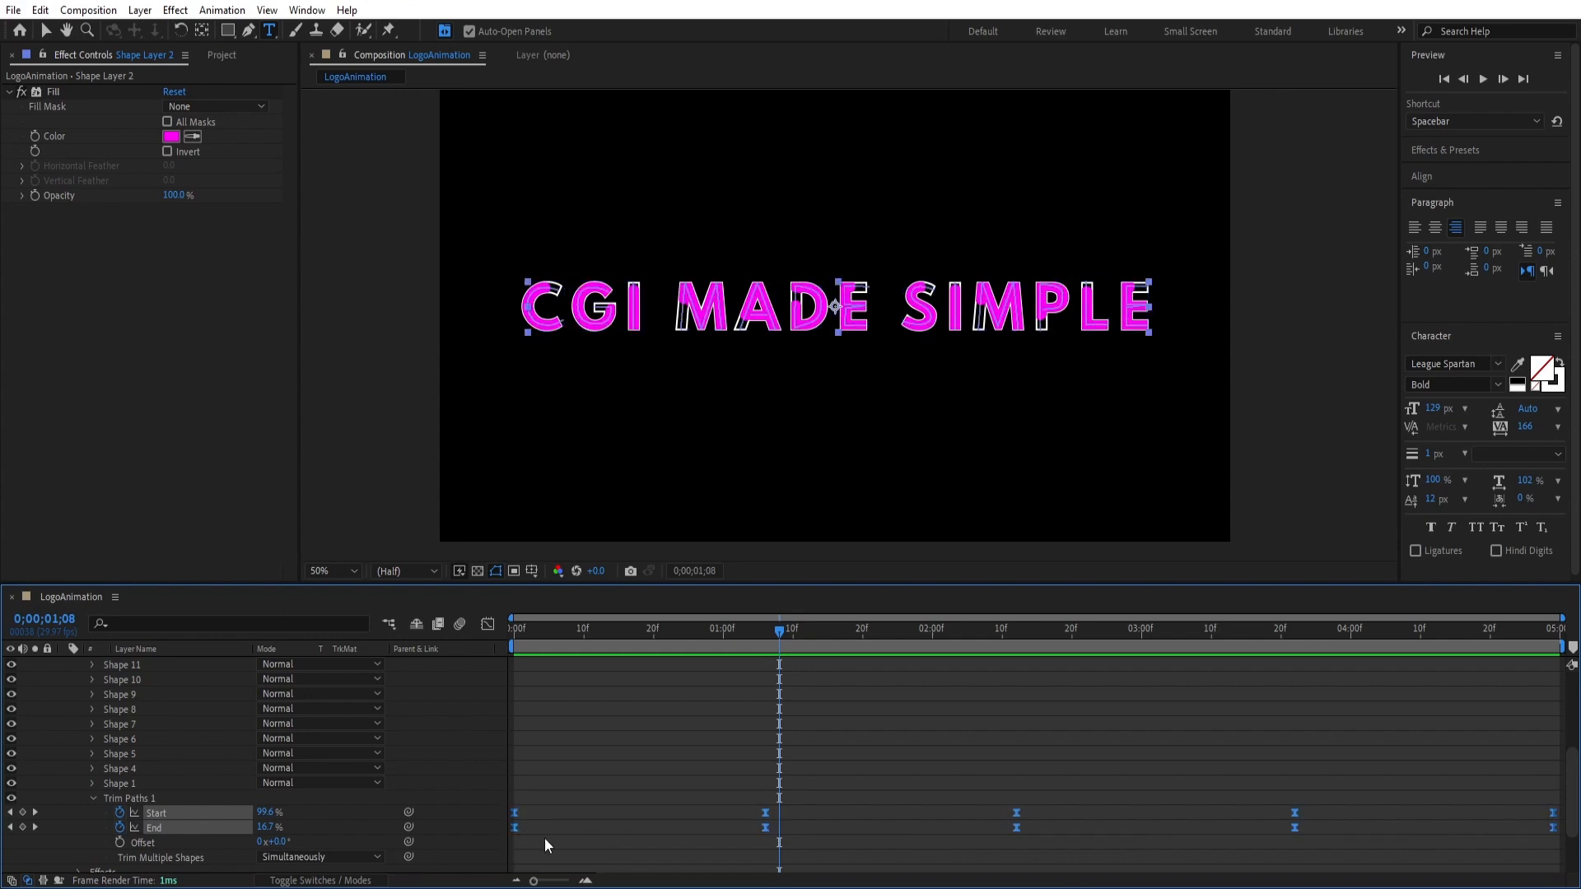
scroll(92, 728, up, 6)
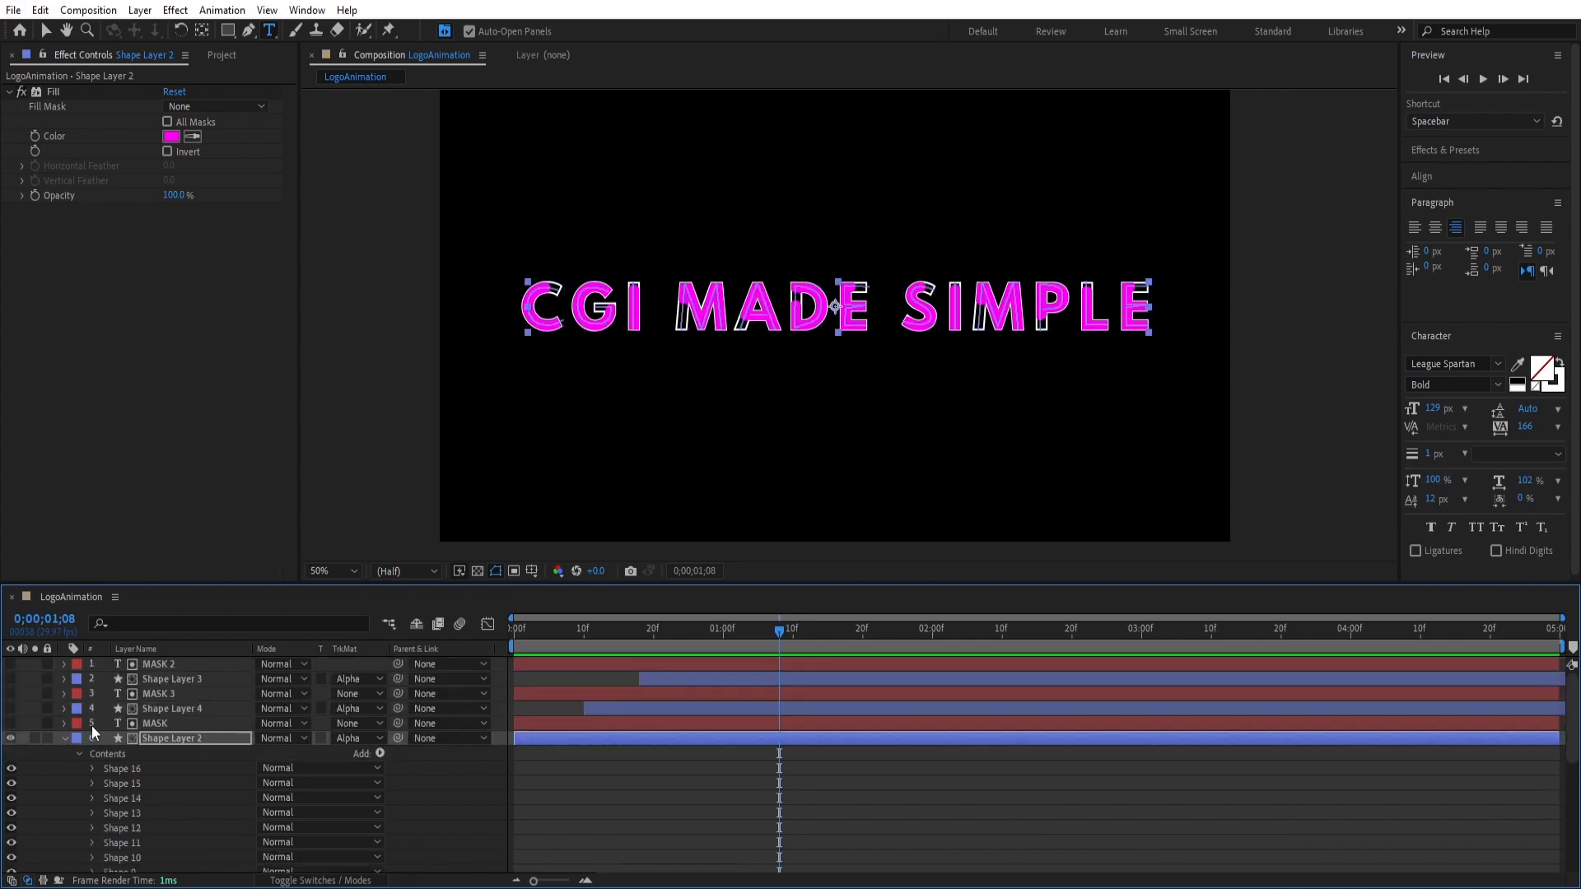
click(68, 739)
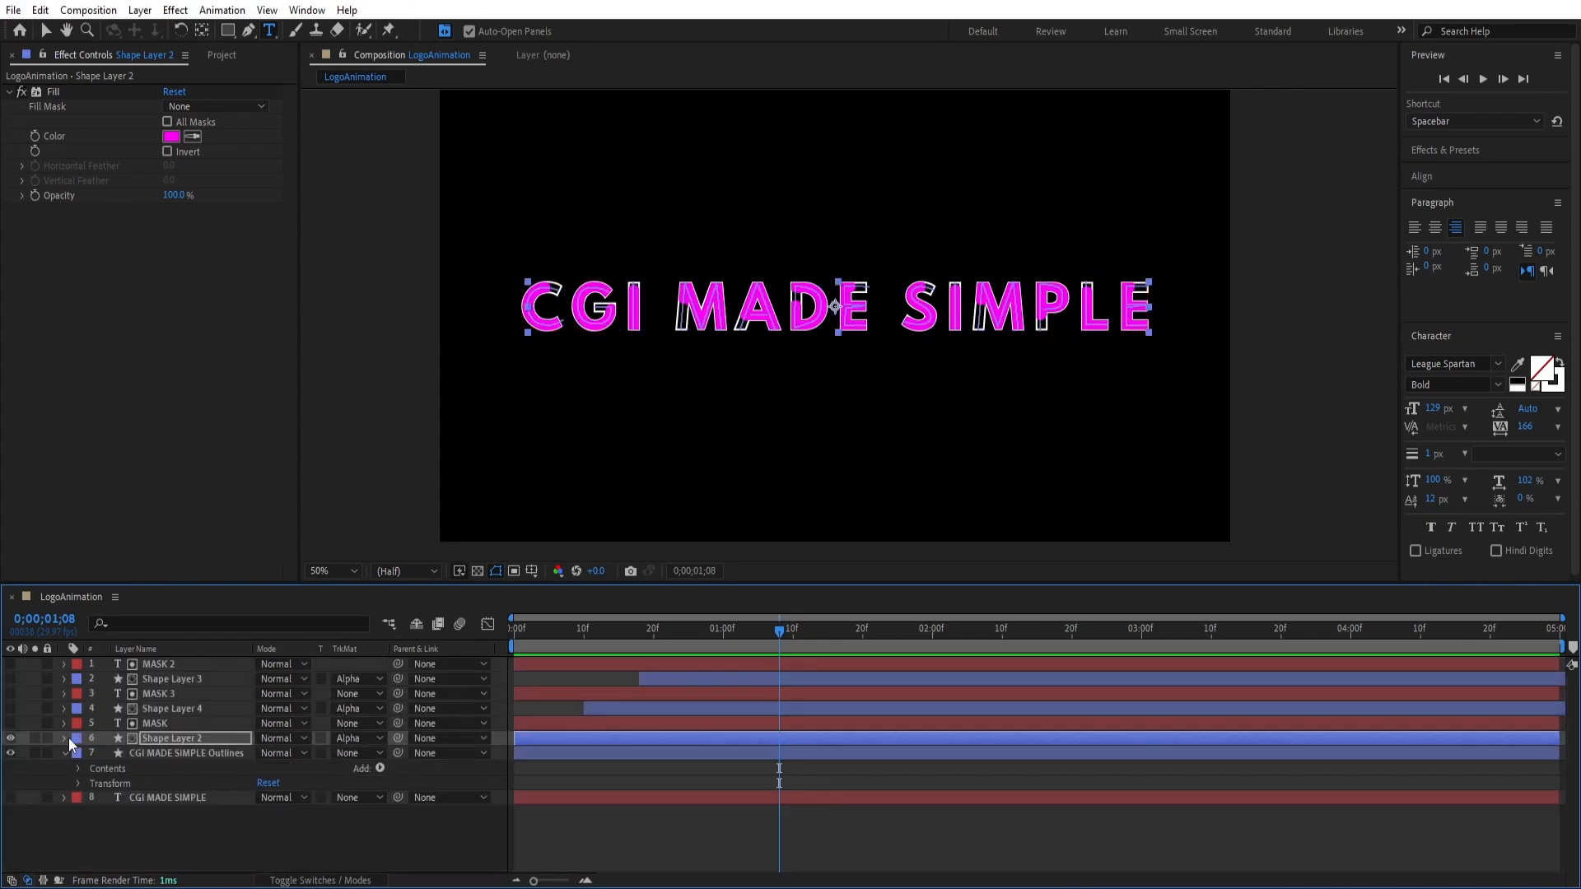
Add Trim Paths to the contents of the CGI MADE SIMPLE Outlines layer
click(111, 768)
click(379, 769)
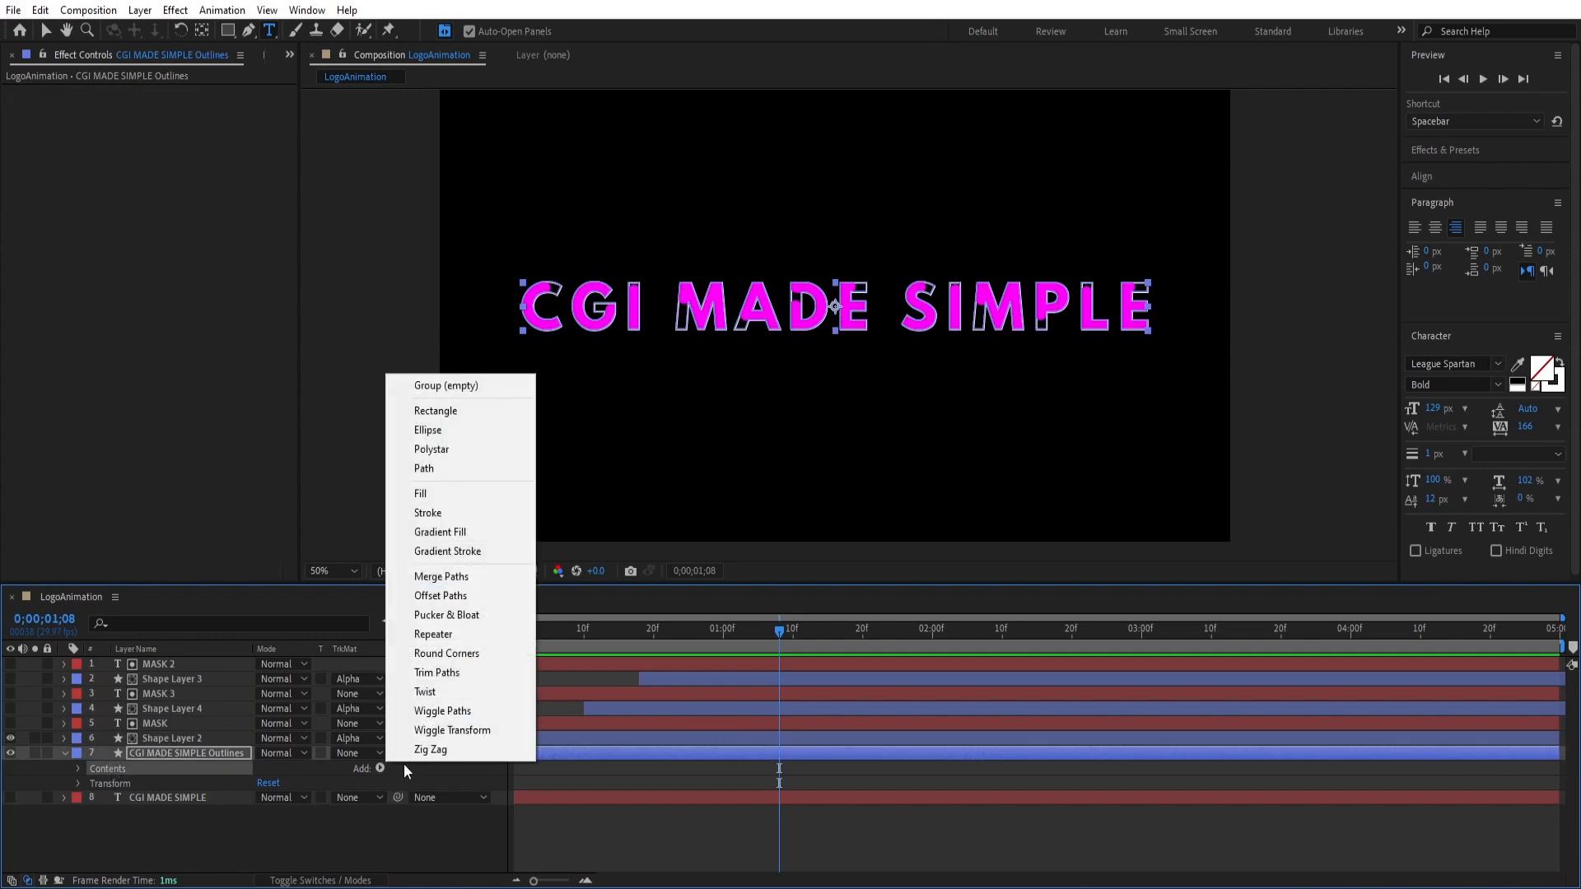
click(483, 674)
scroll(128, 845, down, 1)
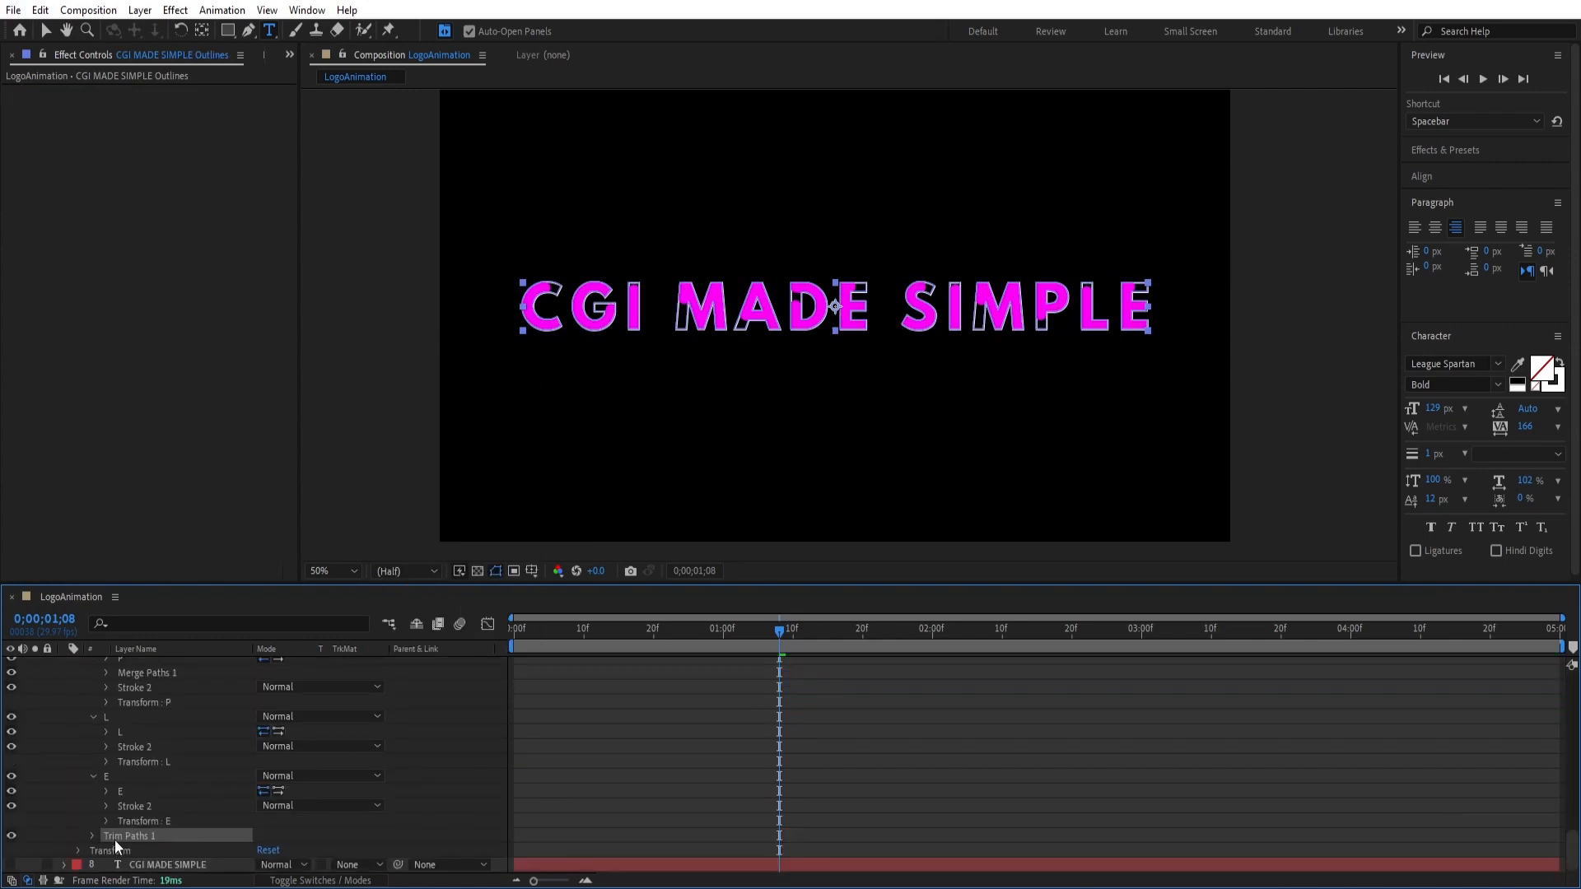
Paste the copied Start and End keyframes onto the outlines layer's Trim Paths 1 at 0;00;00;00, then collapse the layer
key(ctrl+v)
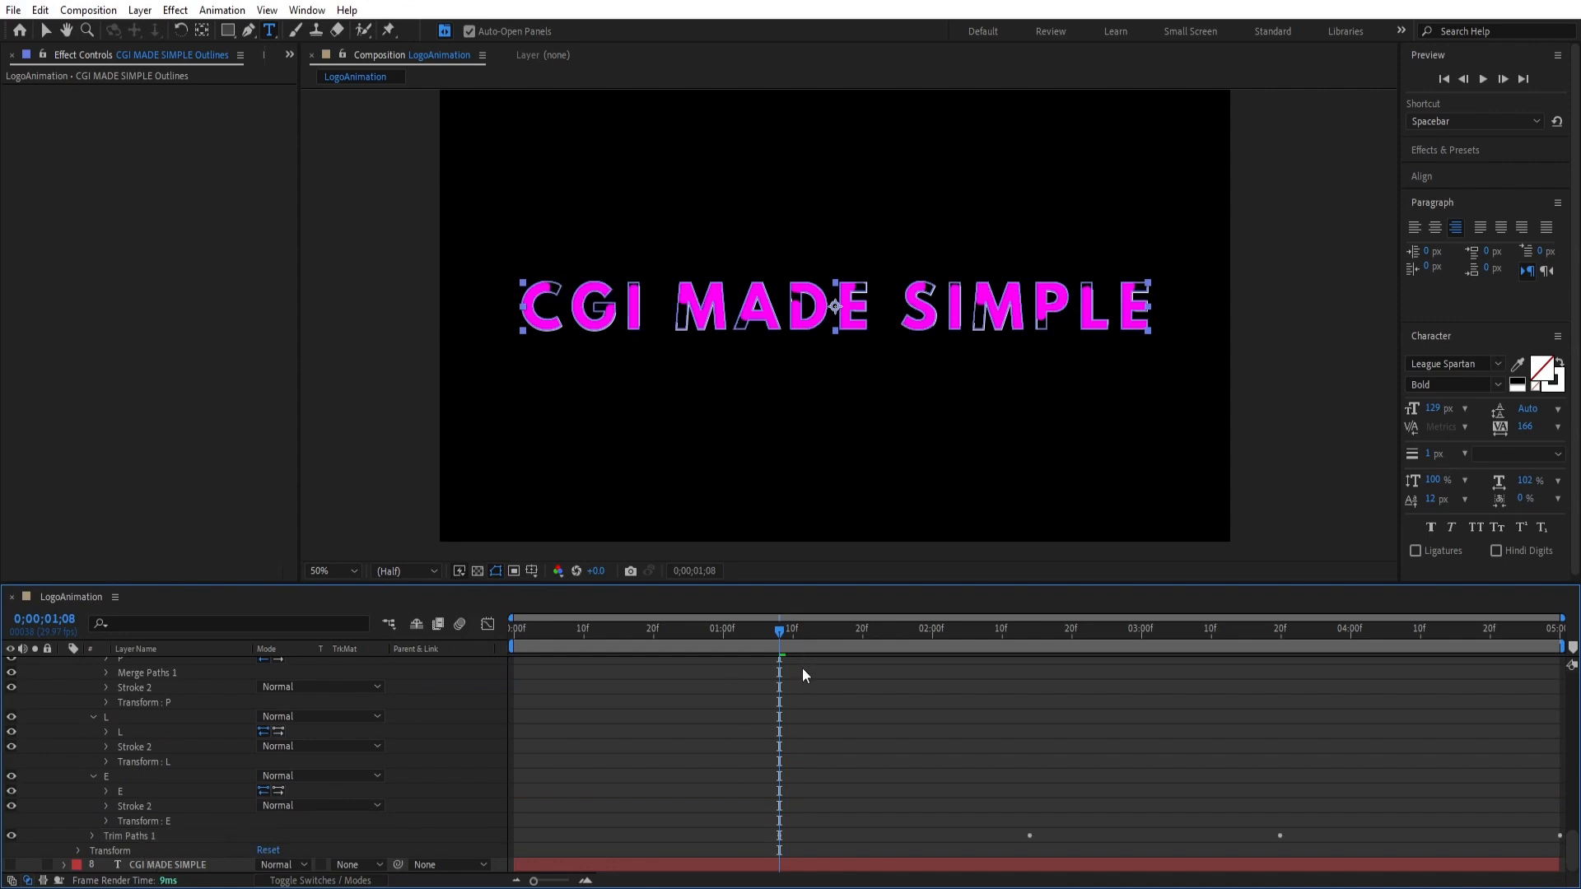
key(ctrl+z)
drag(784, 631, 483, 644)
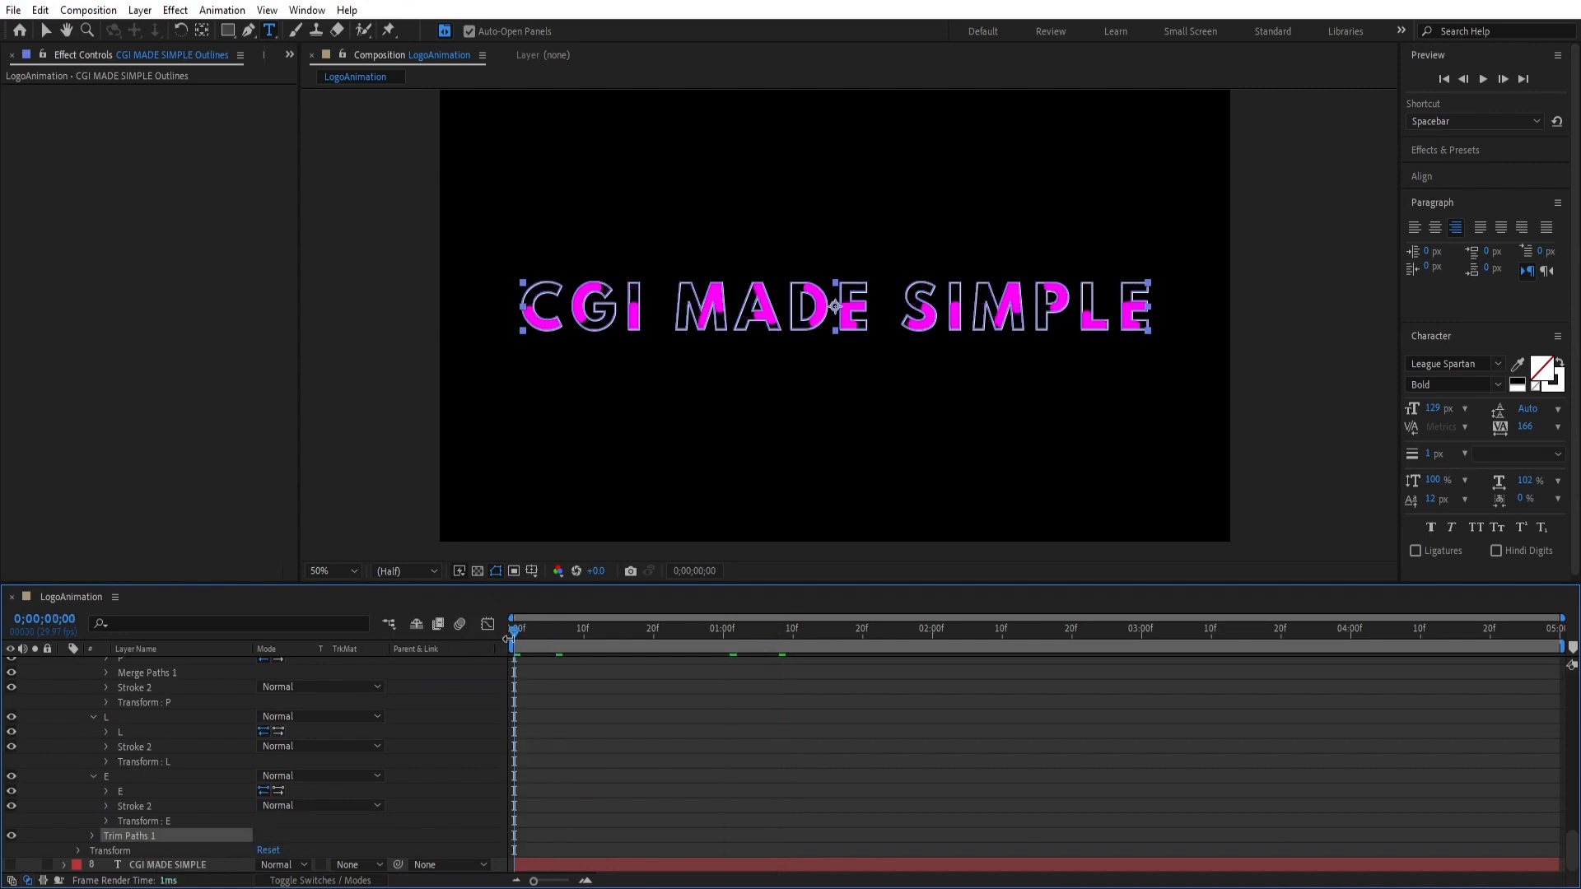
key(ctrl+v)
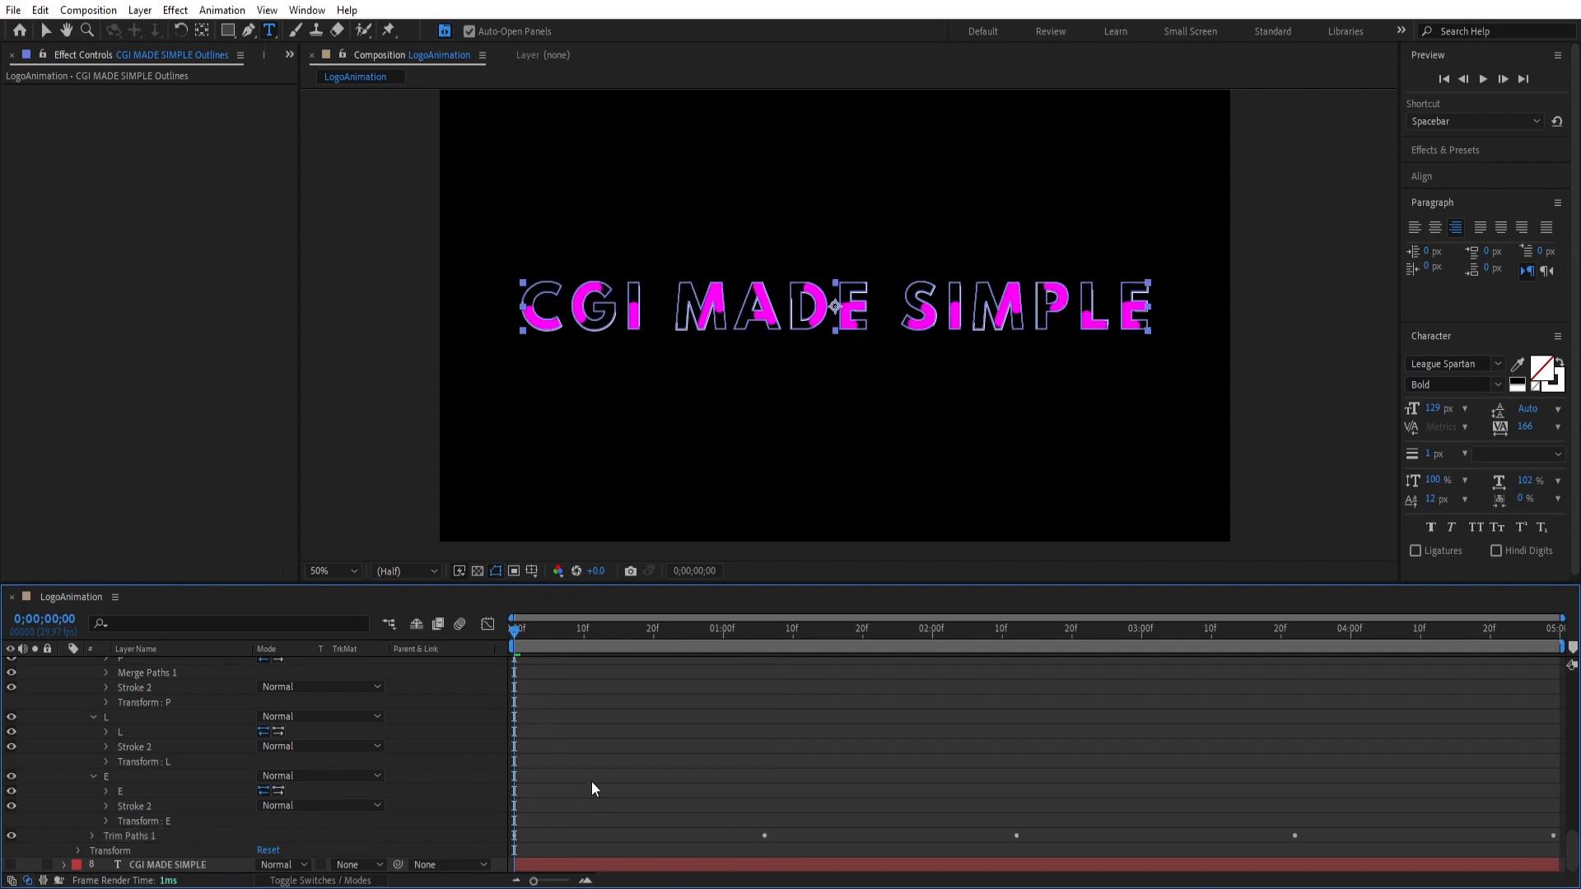
click(92, 835)
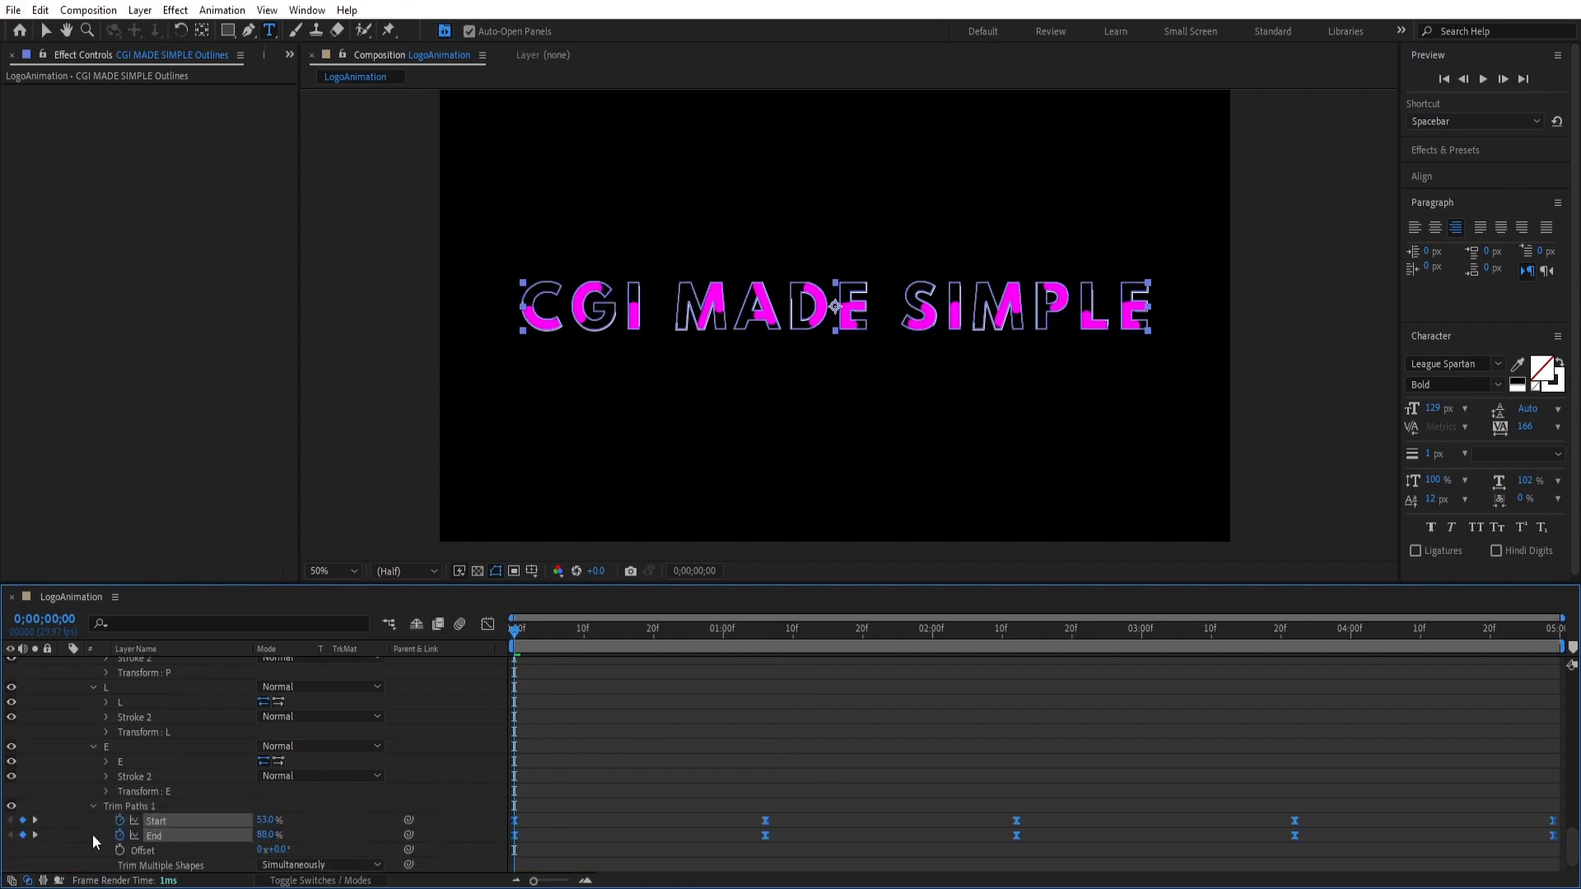
scroll(130, 745, up, 20)
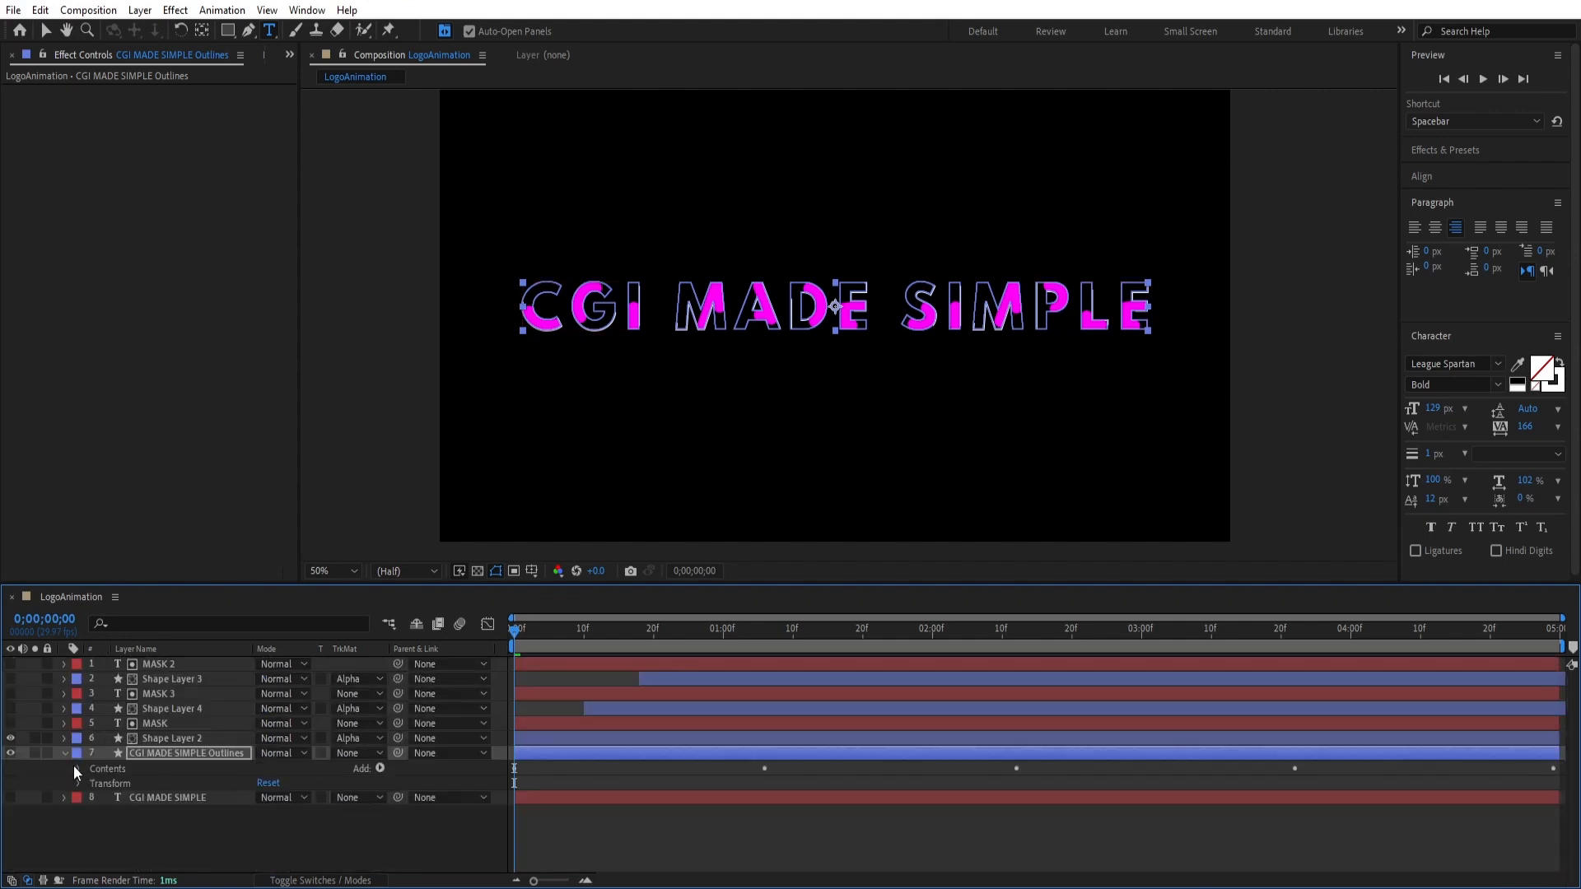
click(65, 752)
click(141, 754)
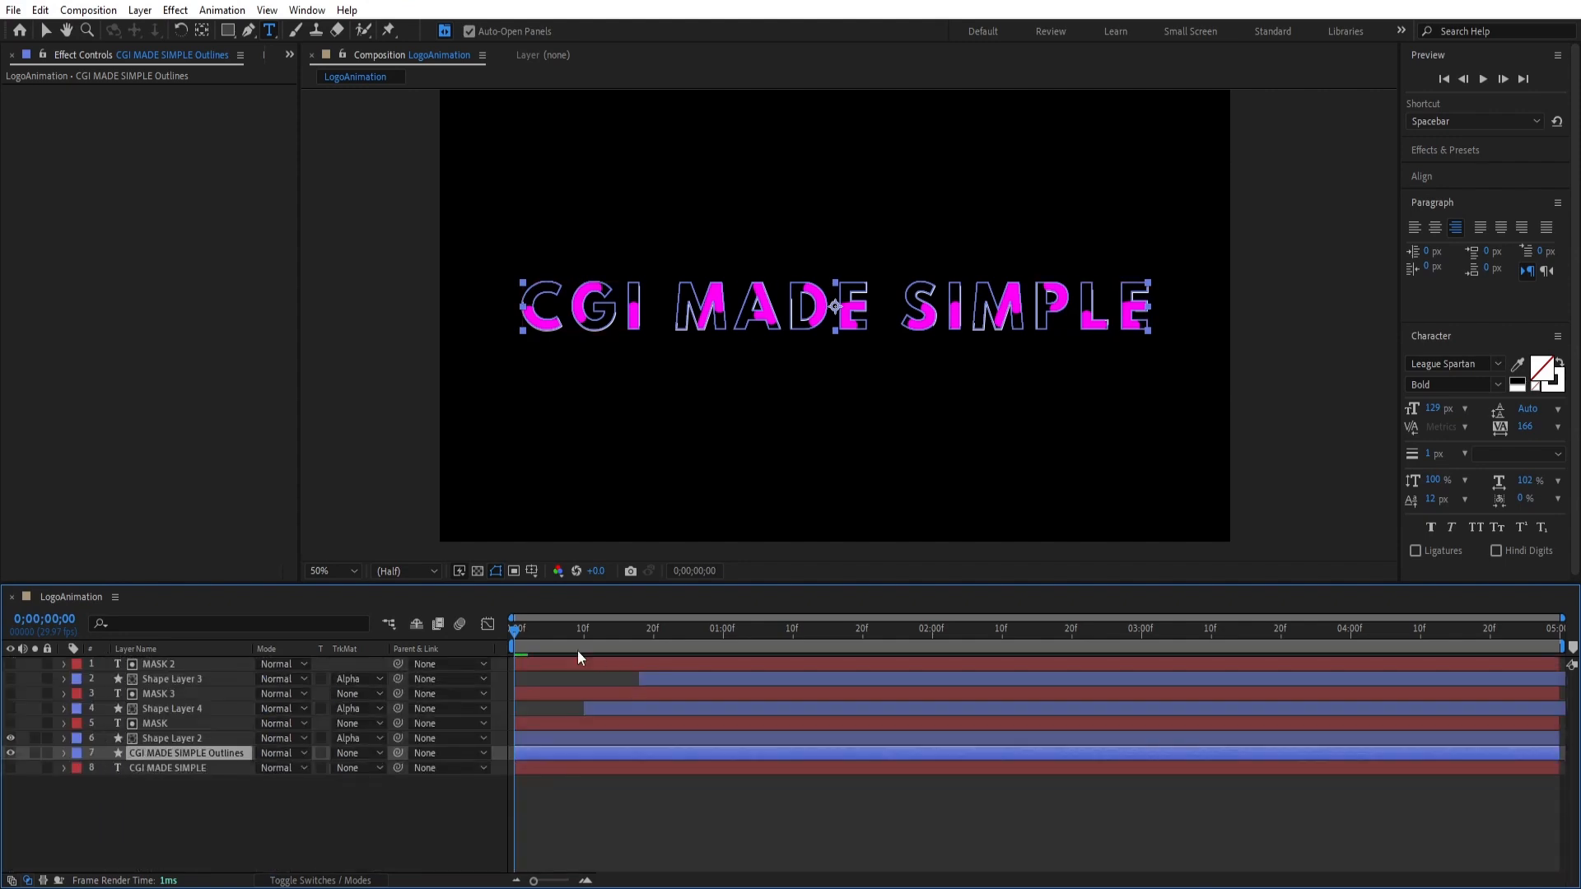
Hide Shape Layer 2 and preview the trimmed outline animation on its own
click(10, 738)
key(space)
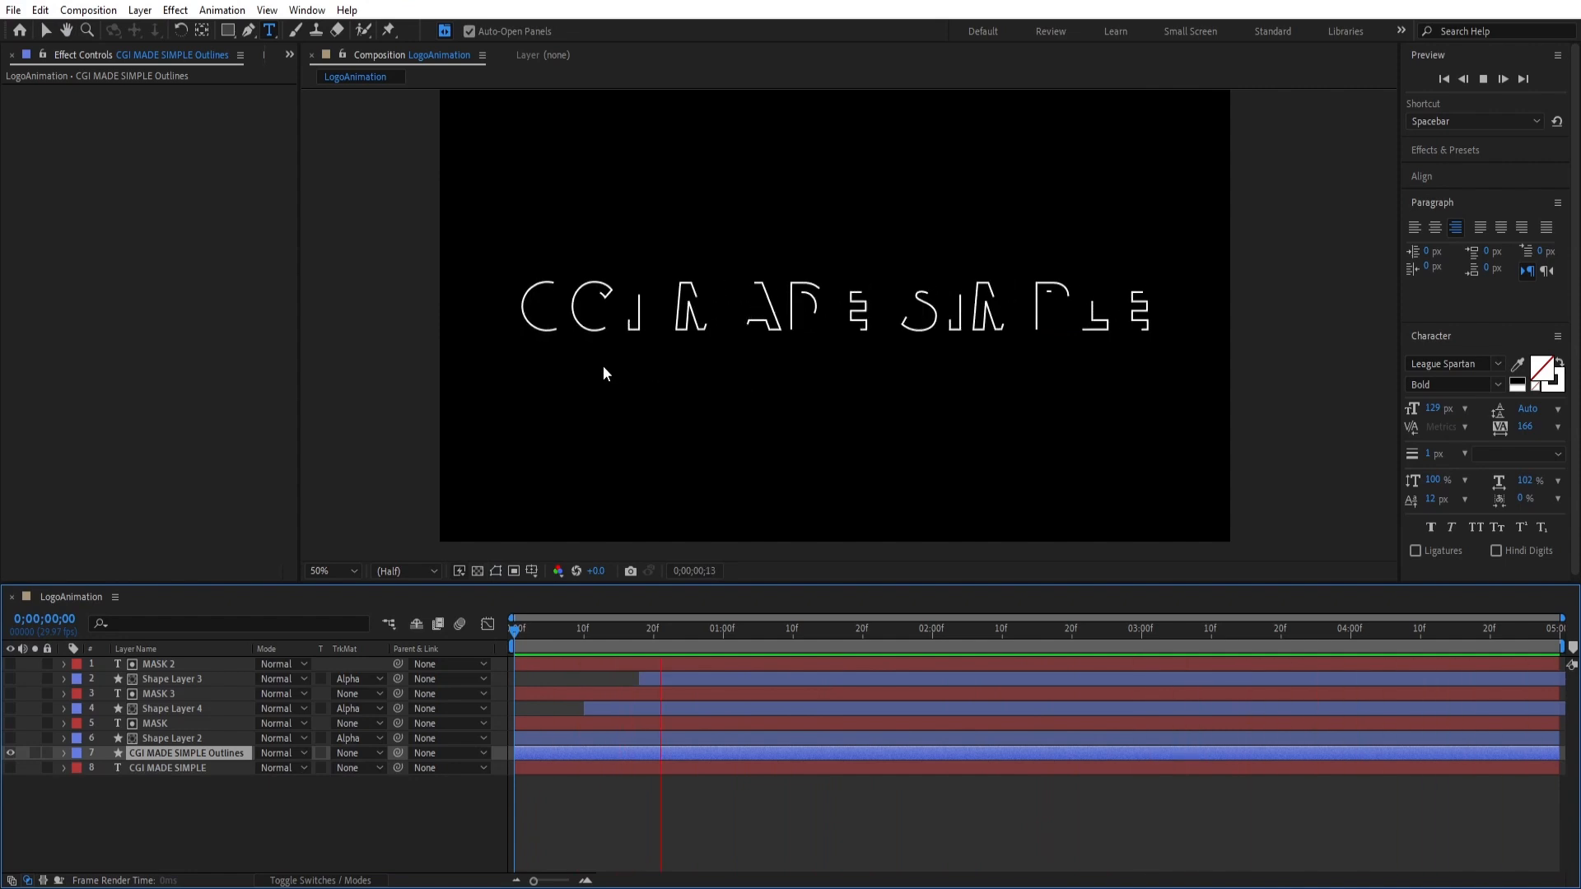
key(space)
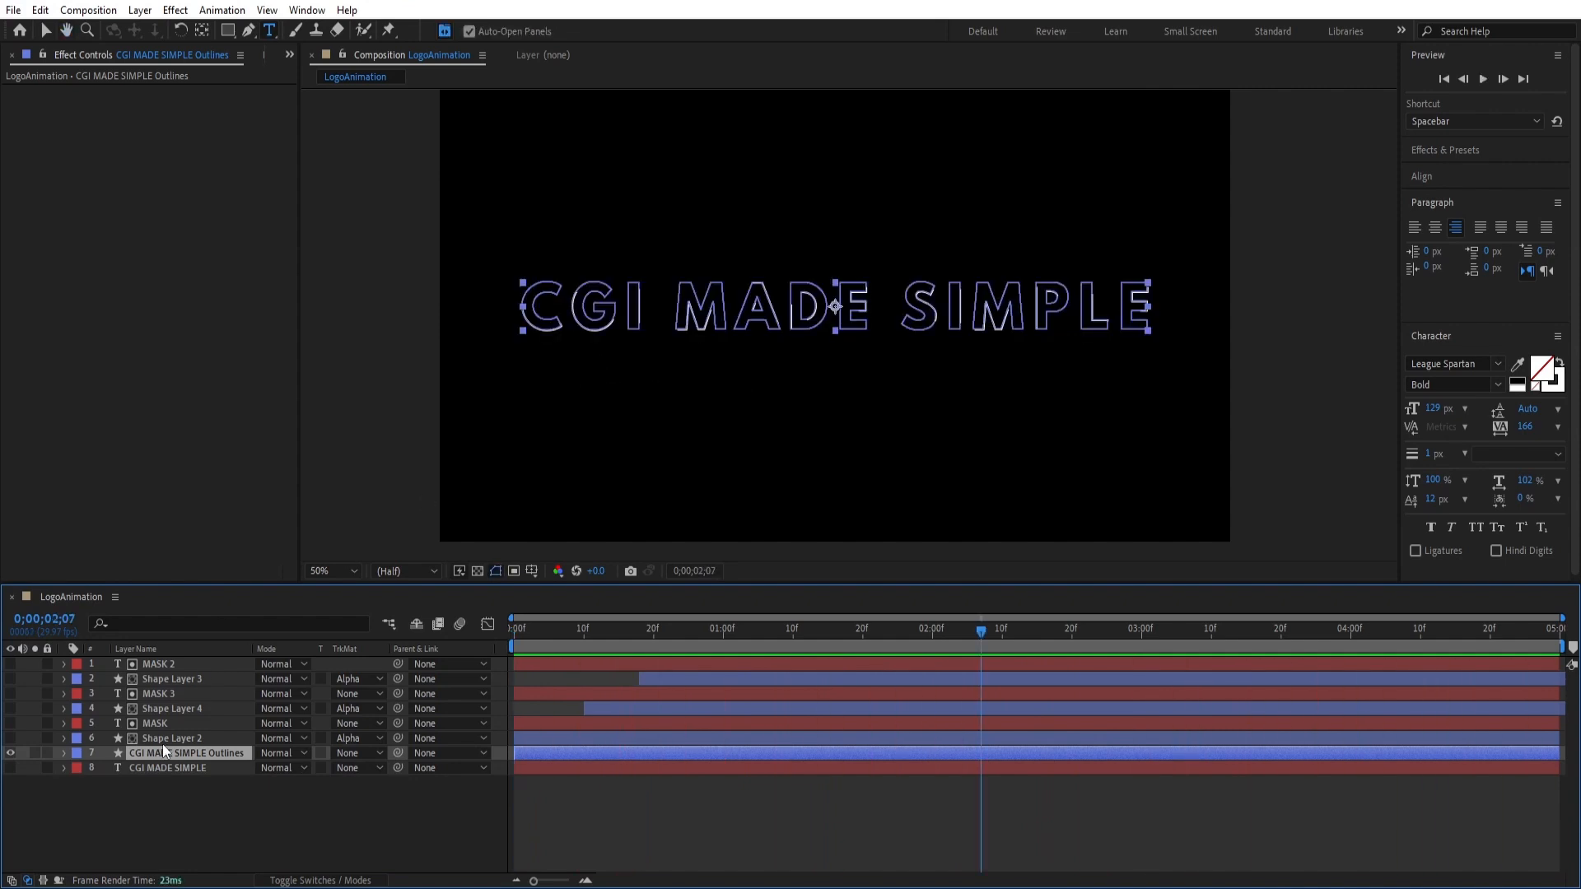
Show Shape Layers 2, 3 and 4 and preview them together with the outline animation
click(11, 739)
click(10, 710)
click(11, 680)
key(space)
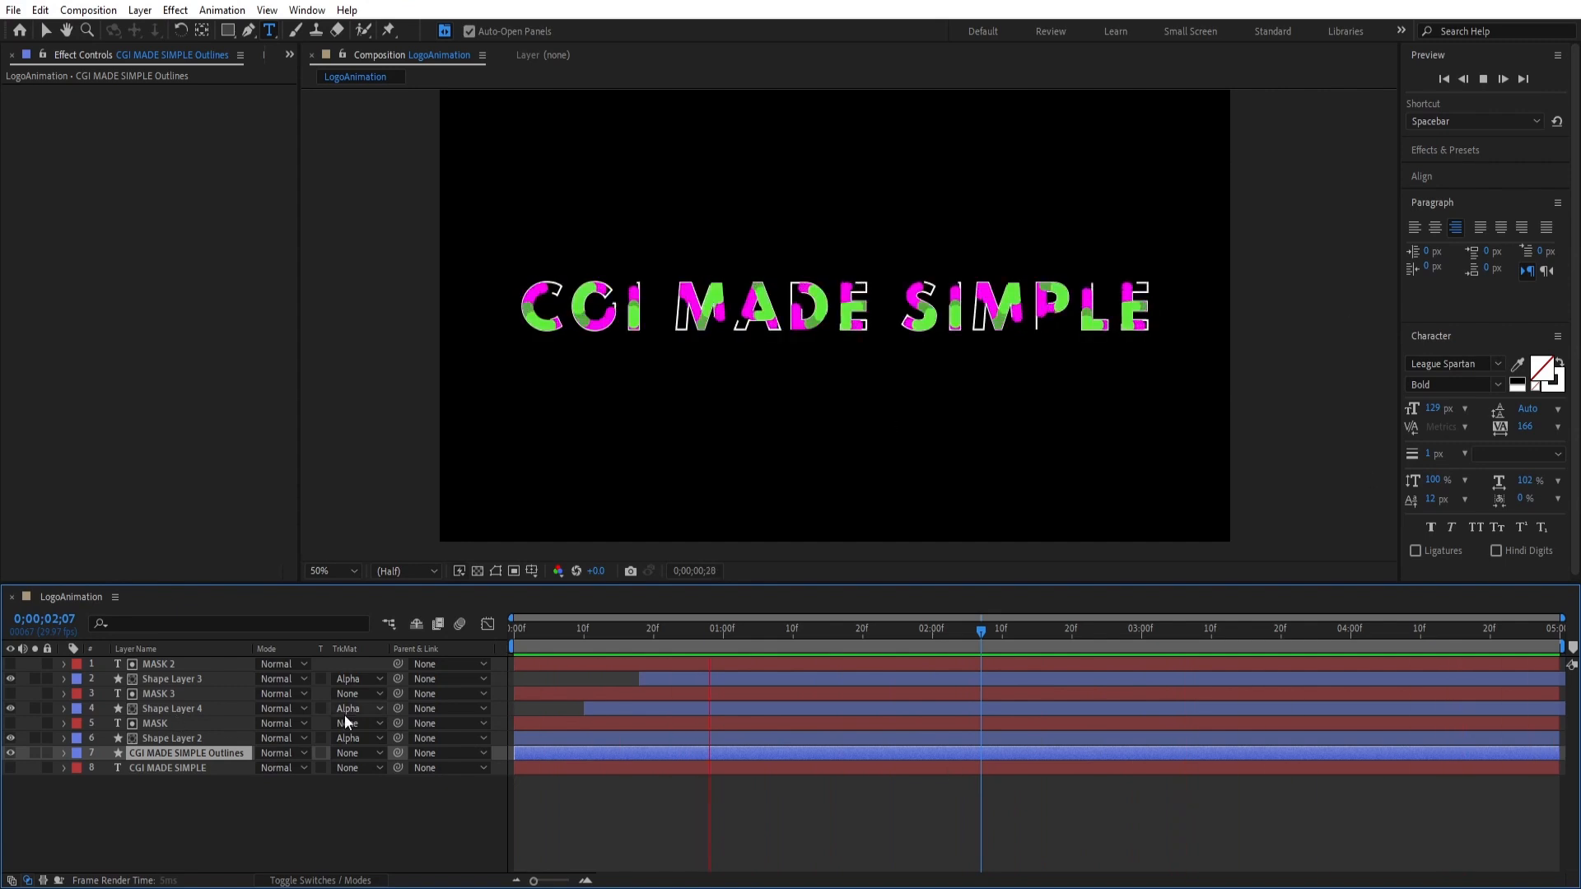
click(206, 708)
click(165, 680)
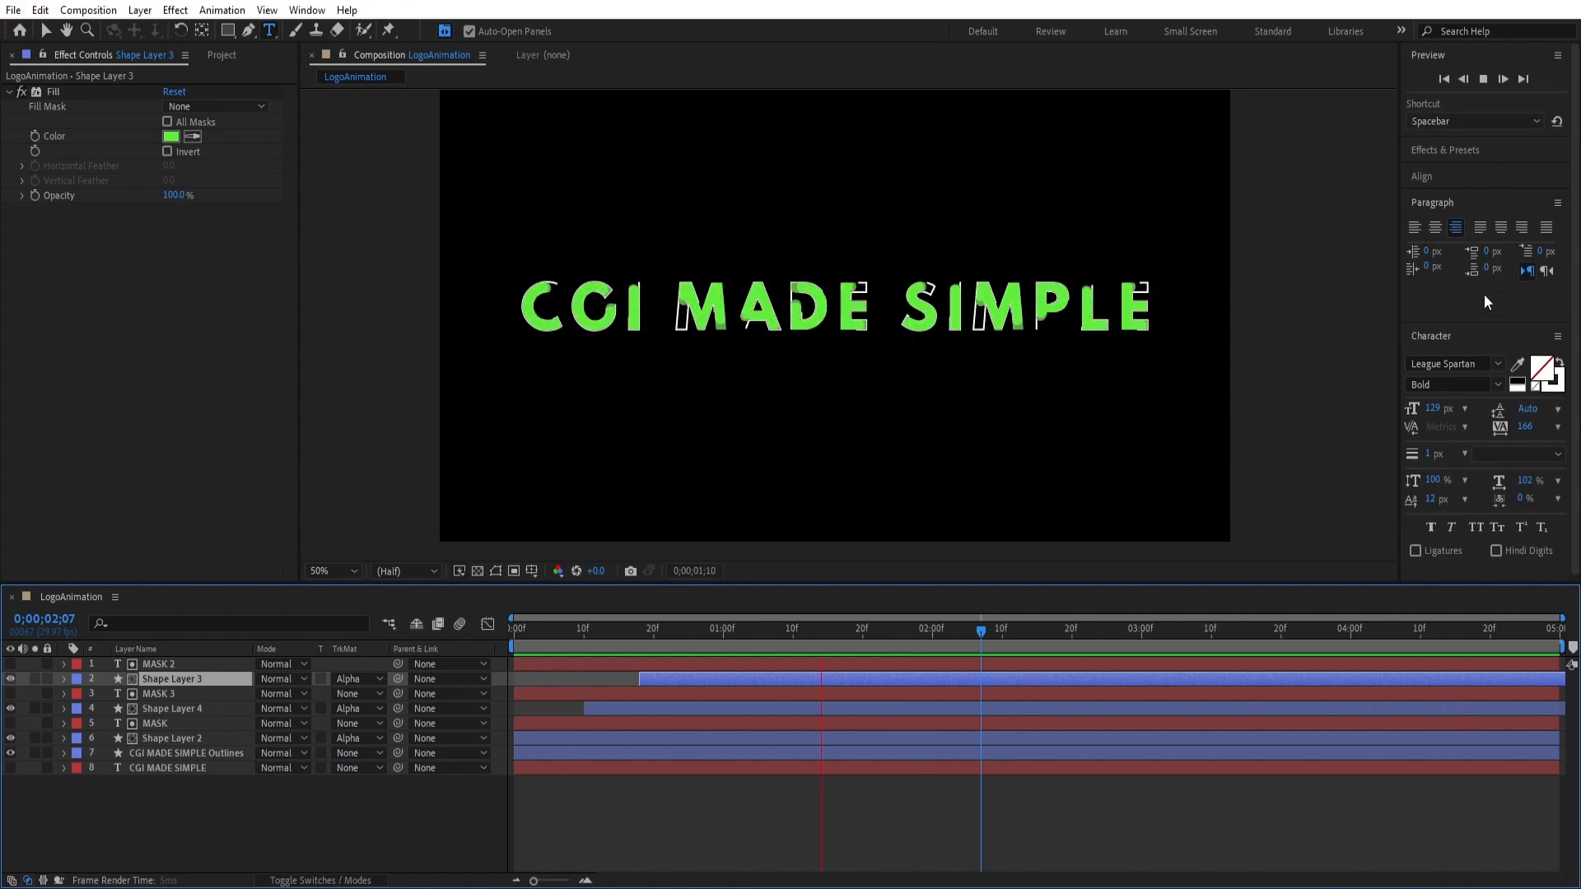
Find the Glow effect, apply it to Shape Layer 3, and stop the running preview
click(1469, 150)
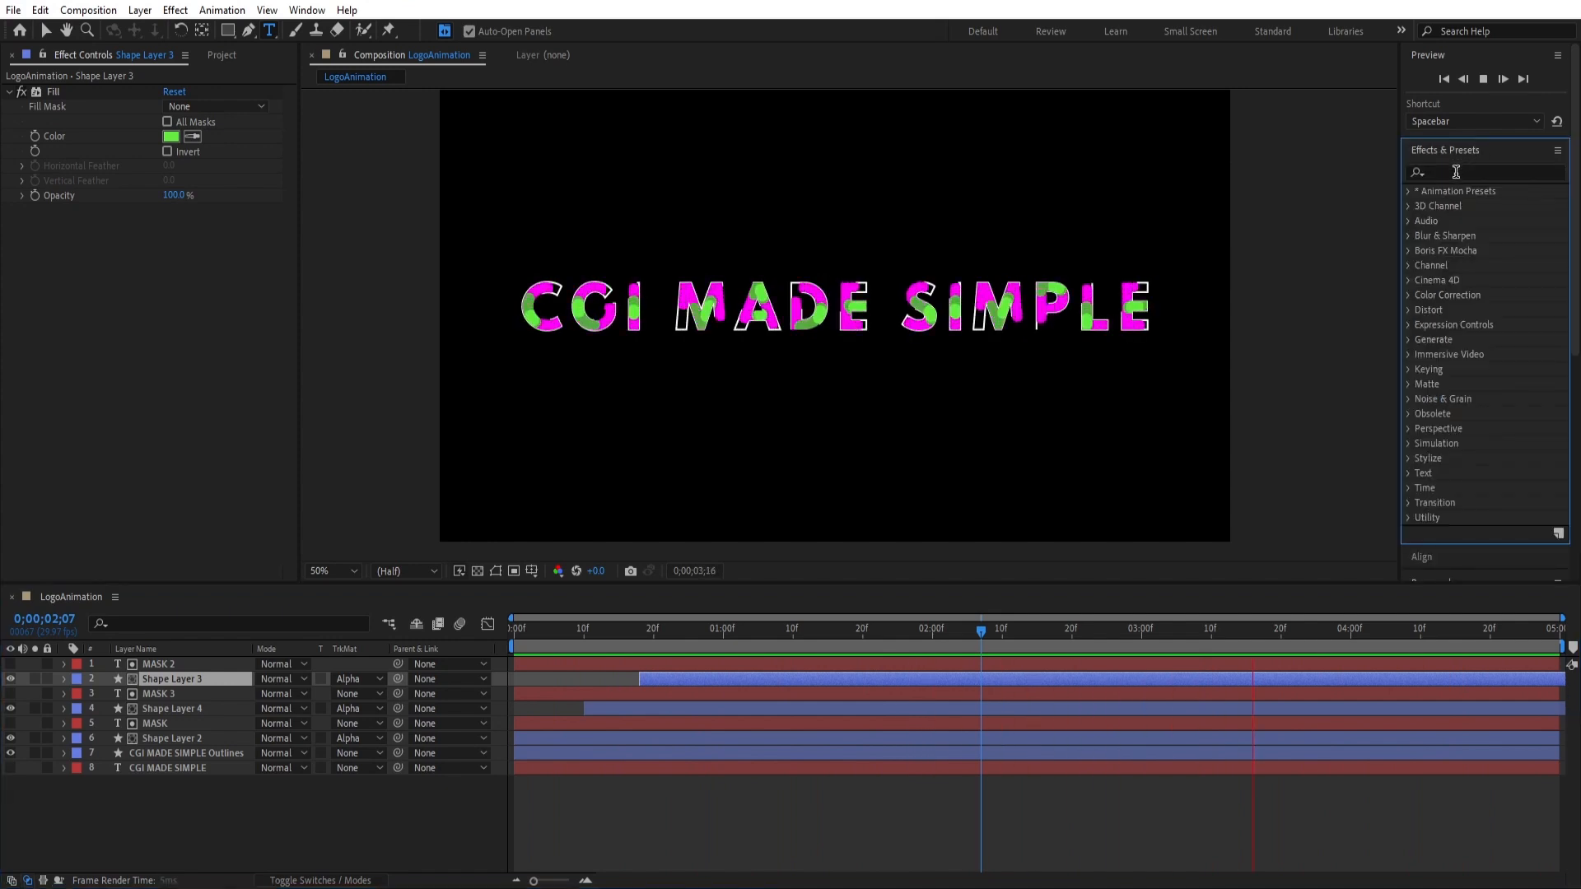
click(1456, 173)
text(glow)
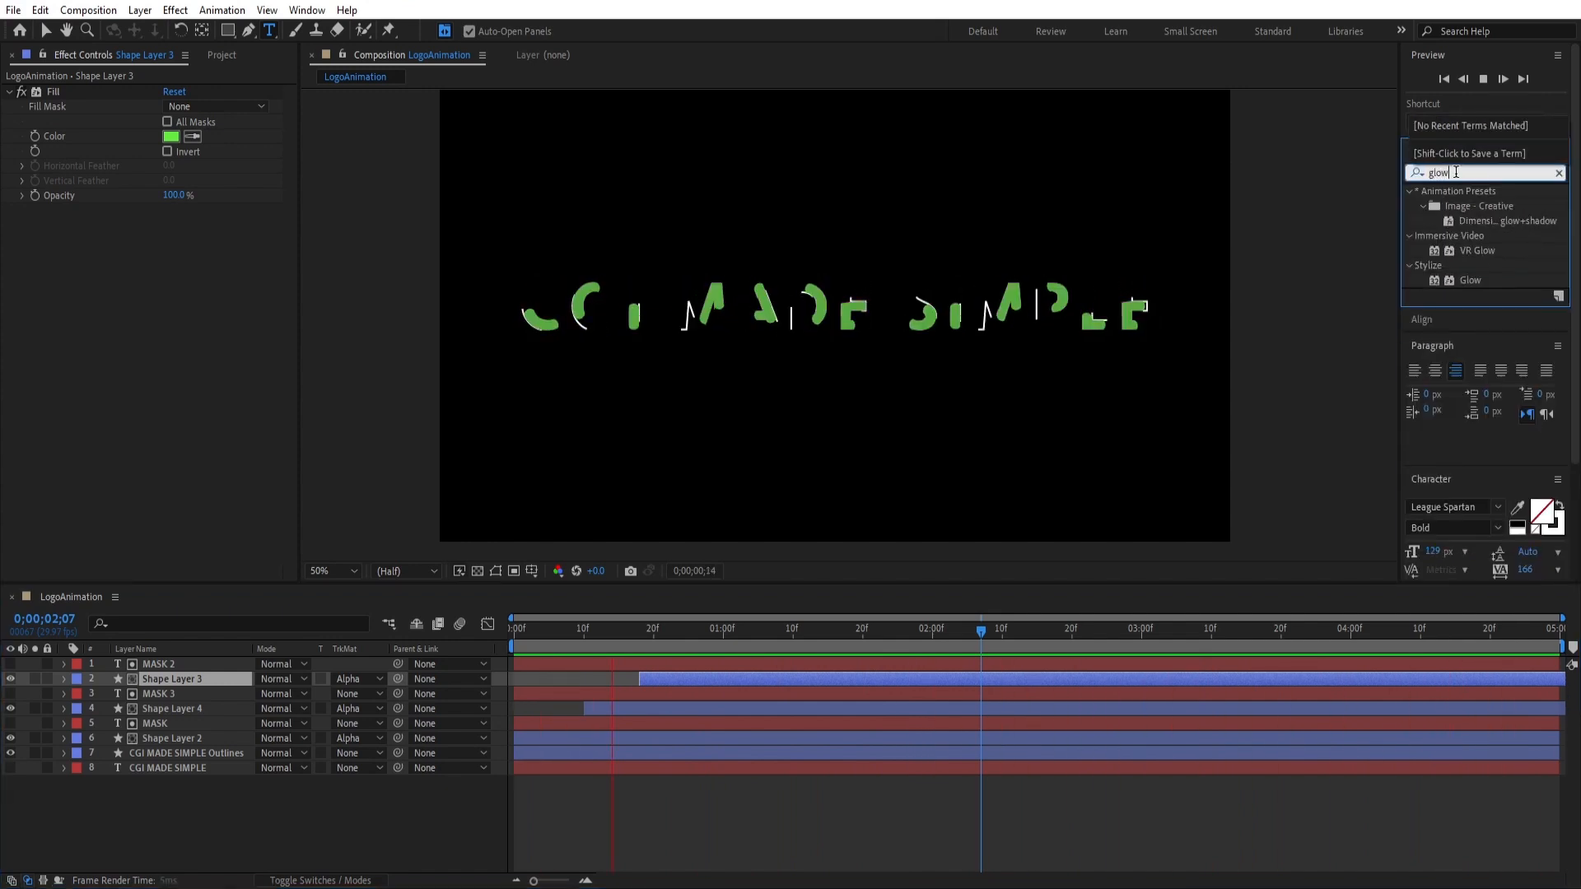
drag(1471, 280, 161, 673)
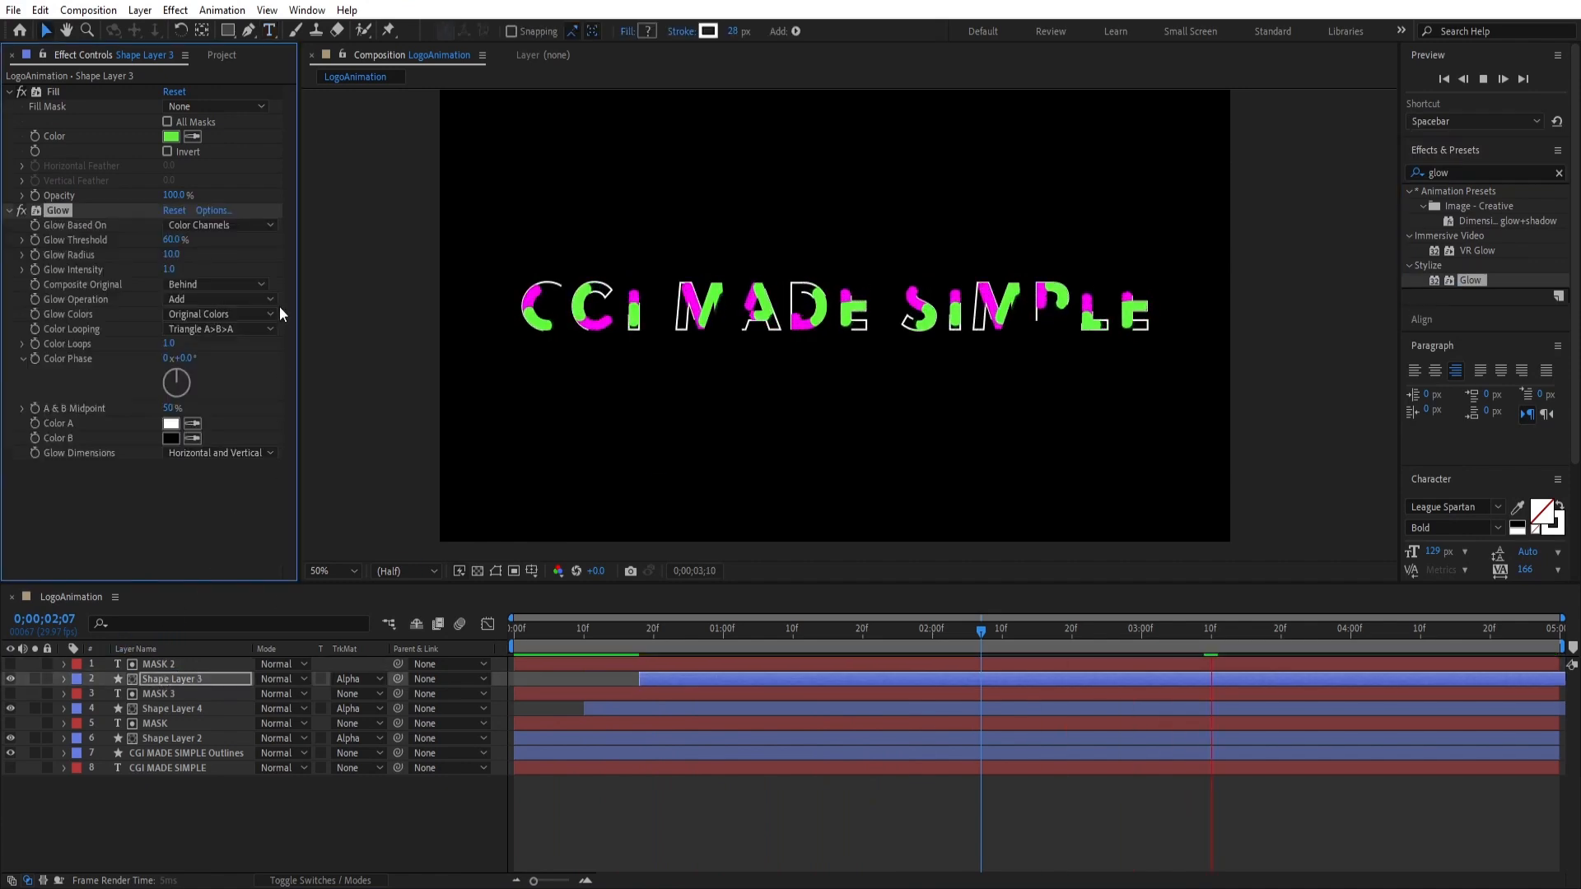
click(11, 213)
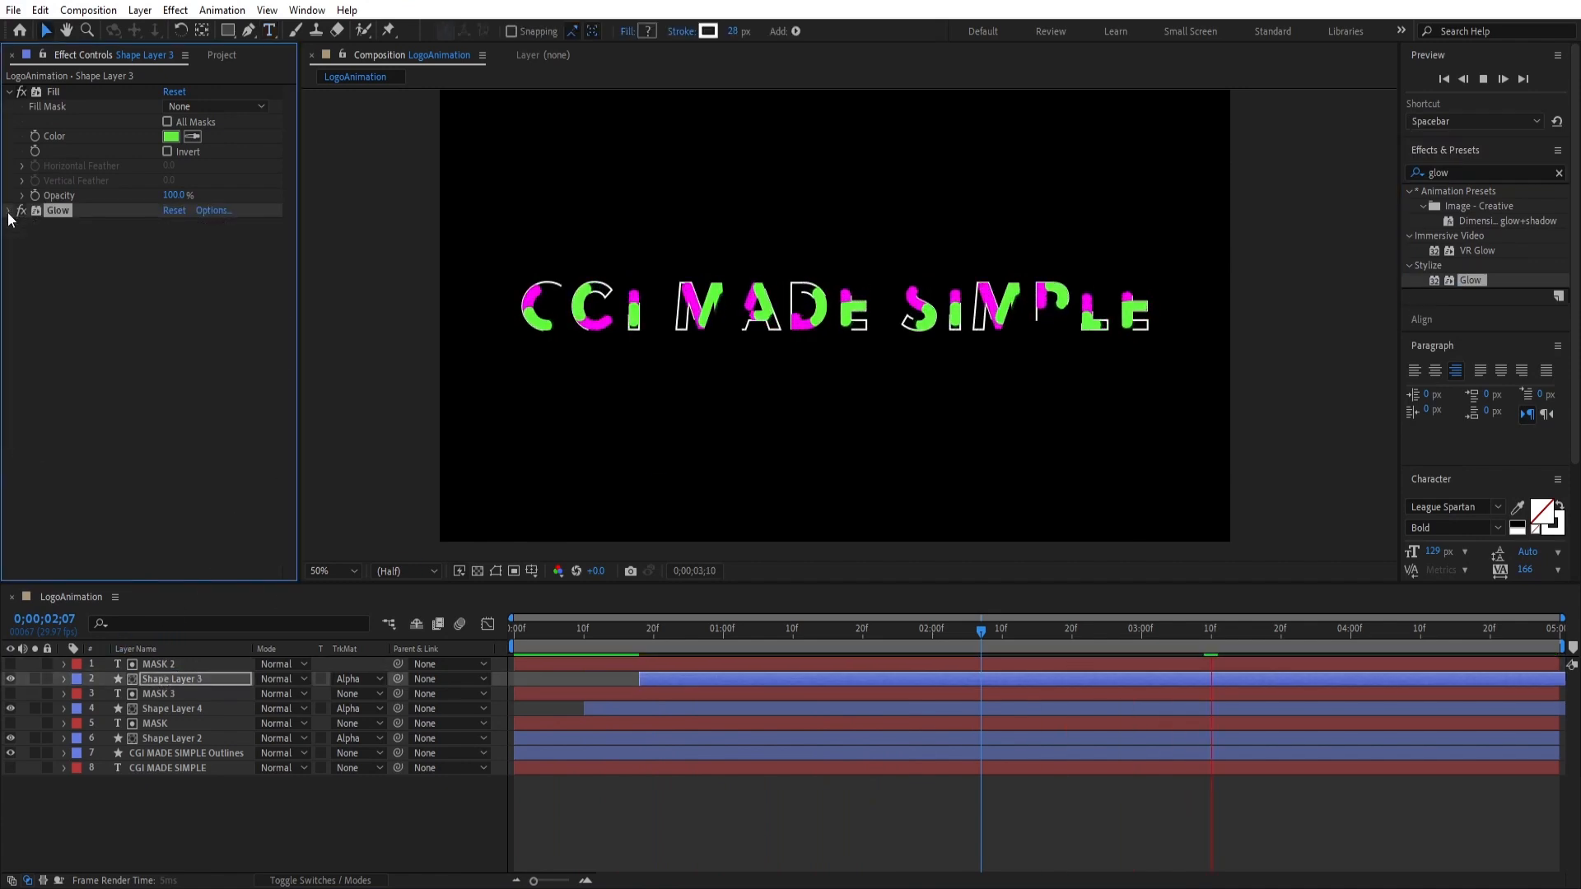
key(space)
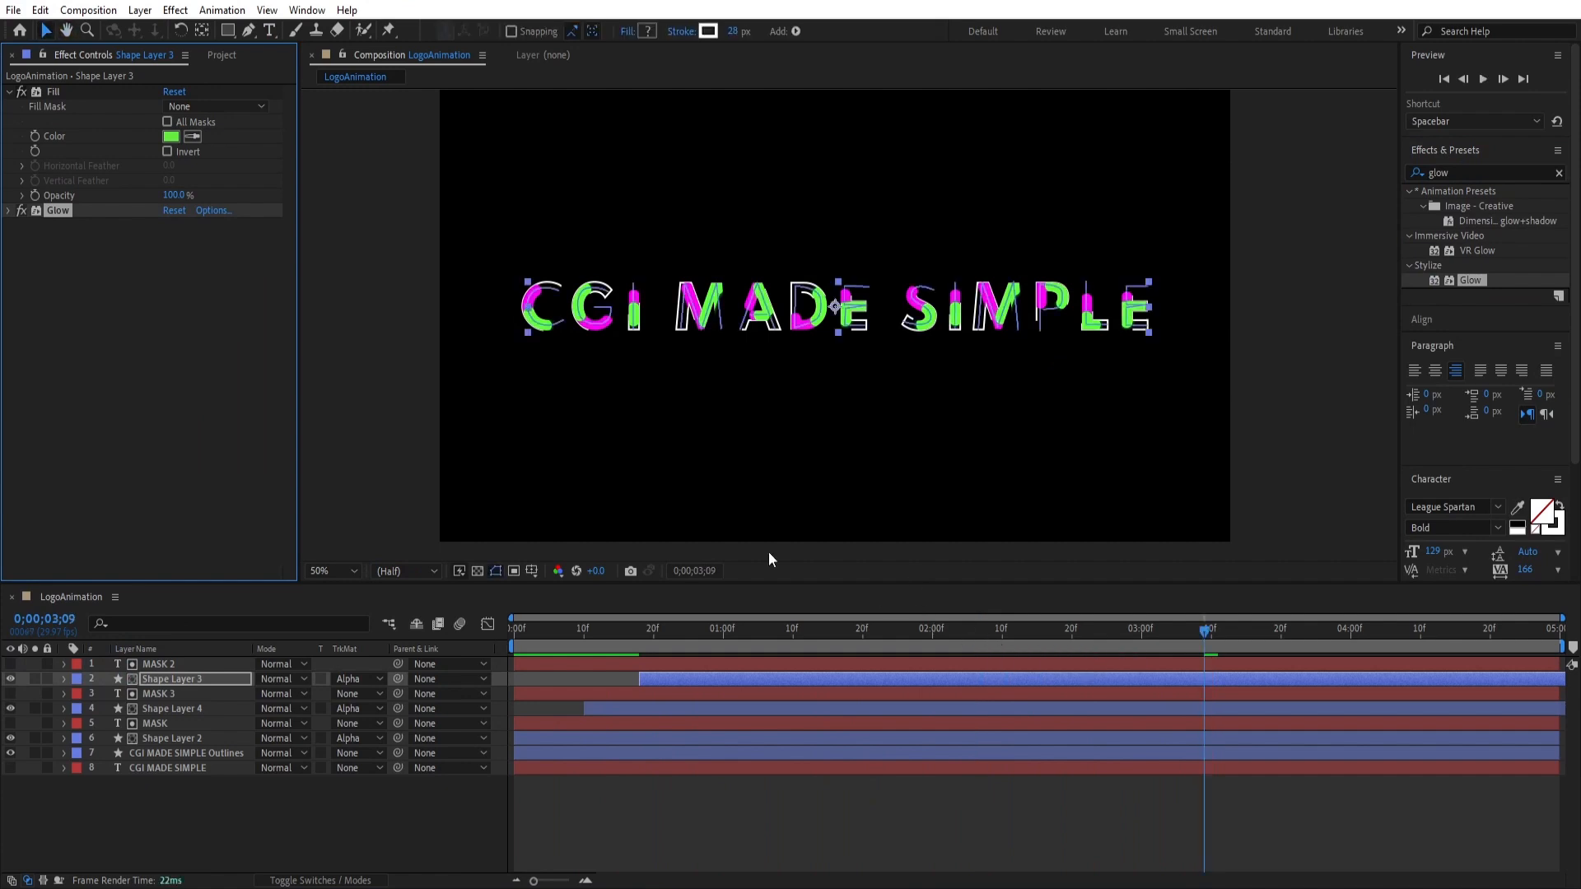
Set Shape Layer 3's Glow Threshold to 100% and Glow Intensity to 5
click(10, 212)
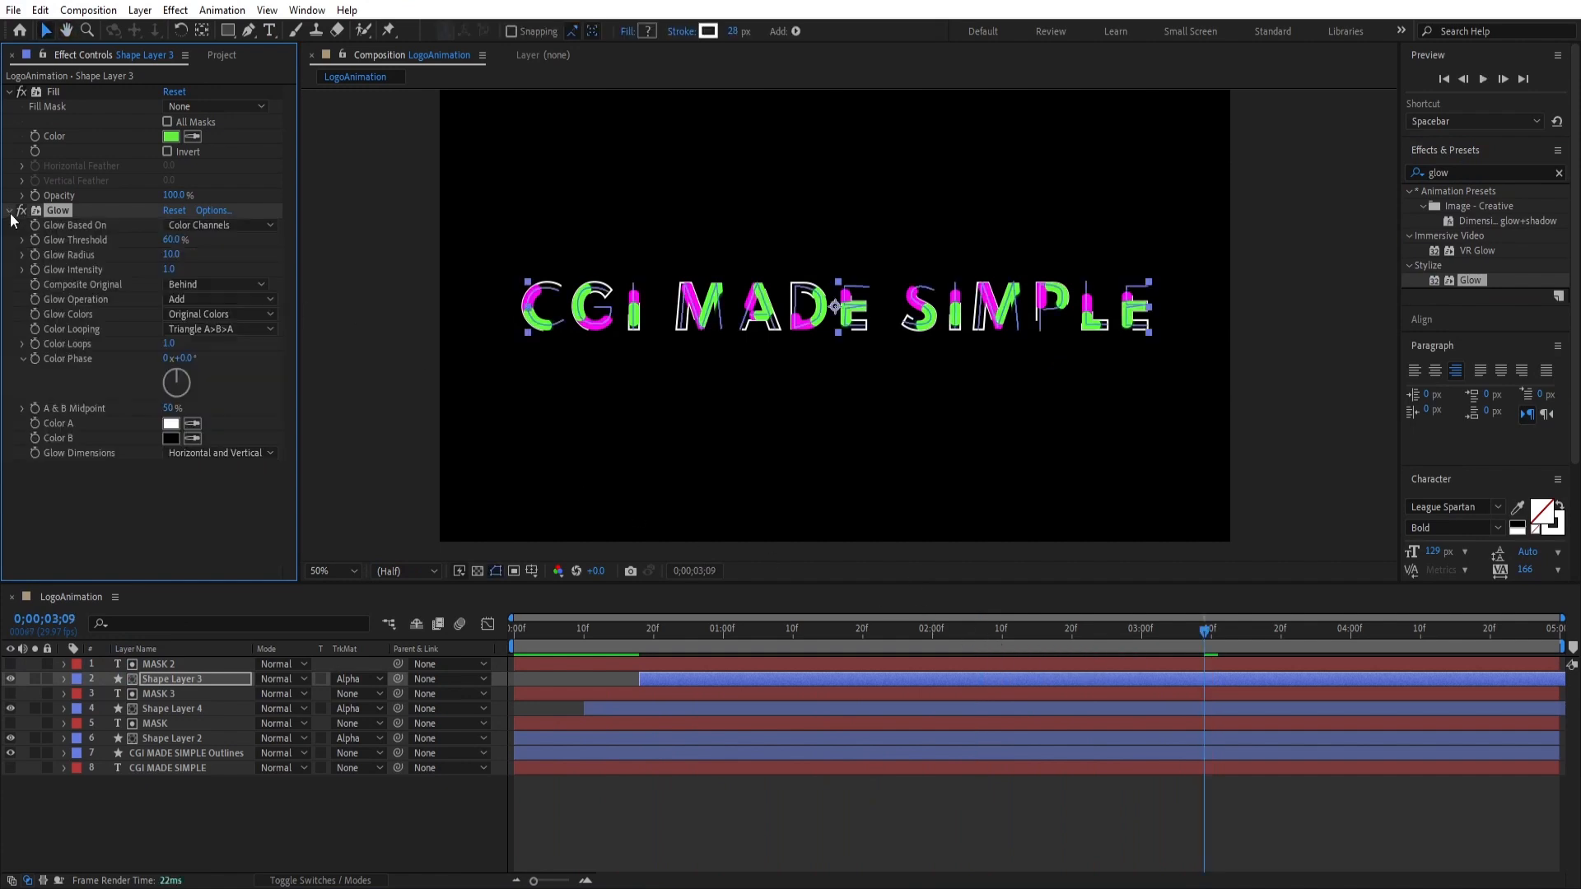
drag(217, 234, 247, 235)
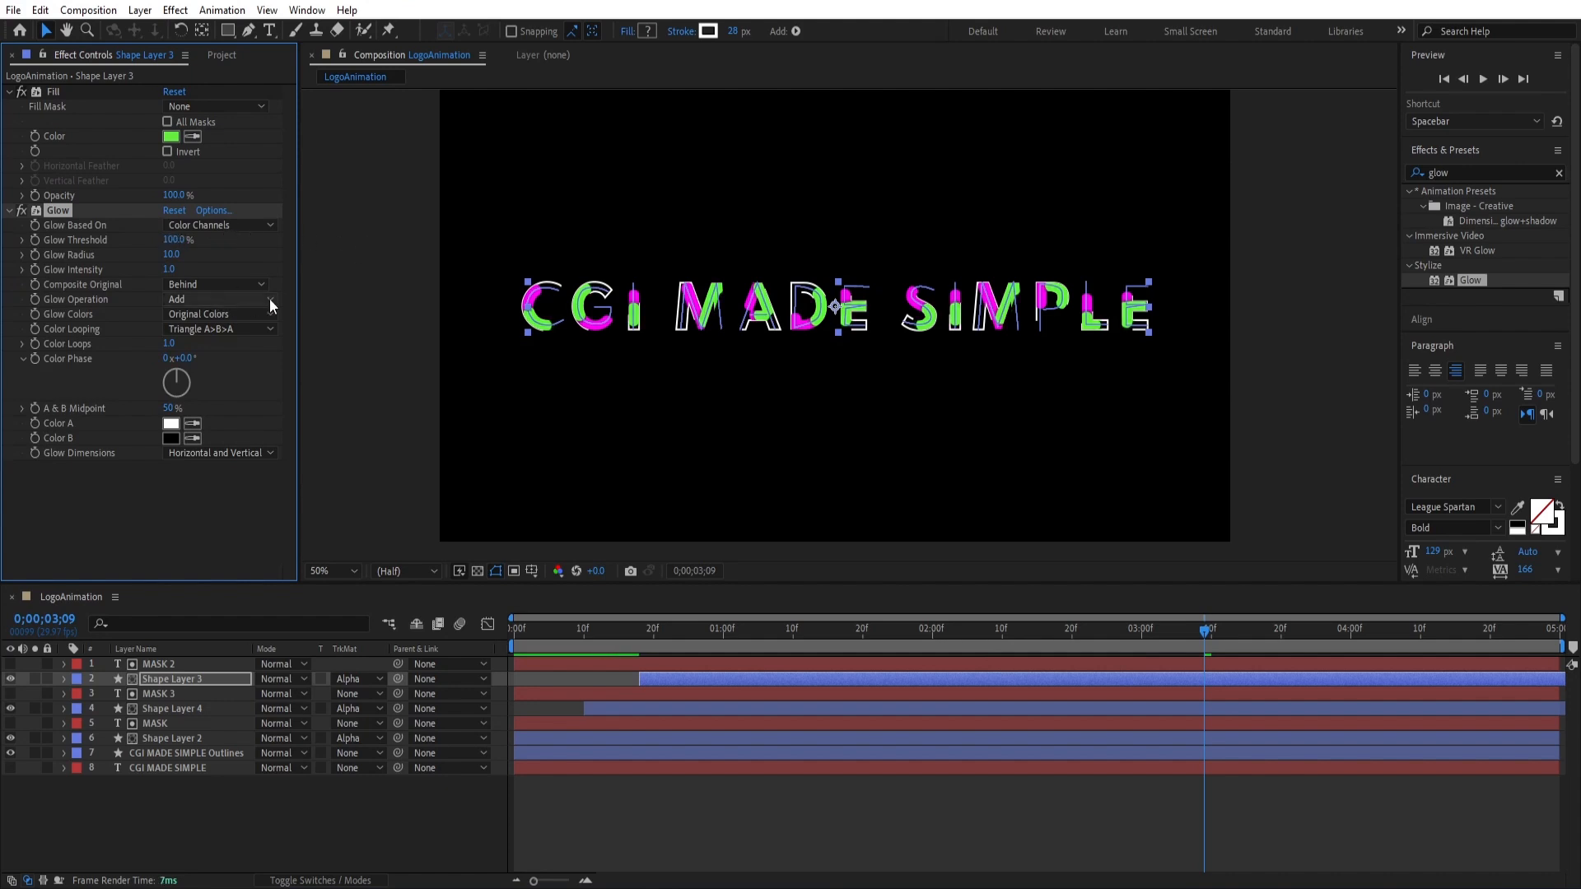
drag(171, 269, 195, 268)
click(170, 268)
text(5)
Move the current time back to 0;00;01;02 and preview the animation with the glow
drag(1211, 628, 743, 633)
key(space)
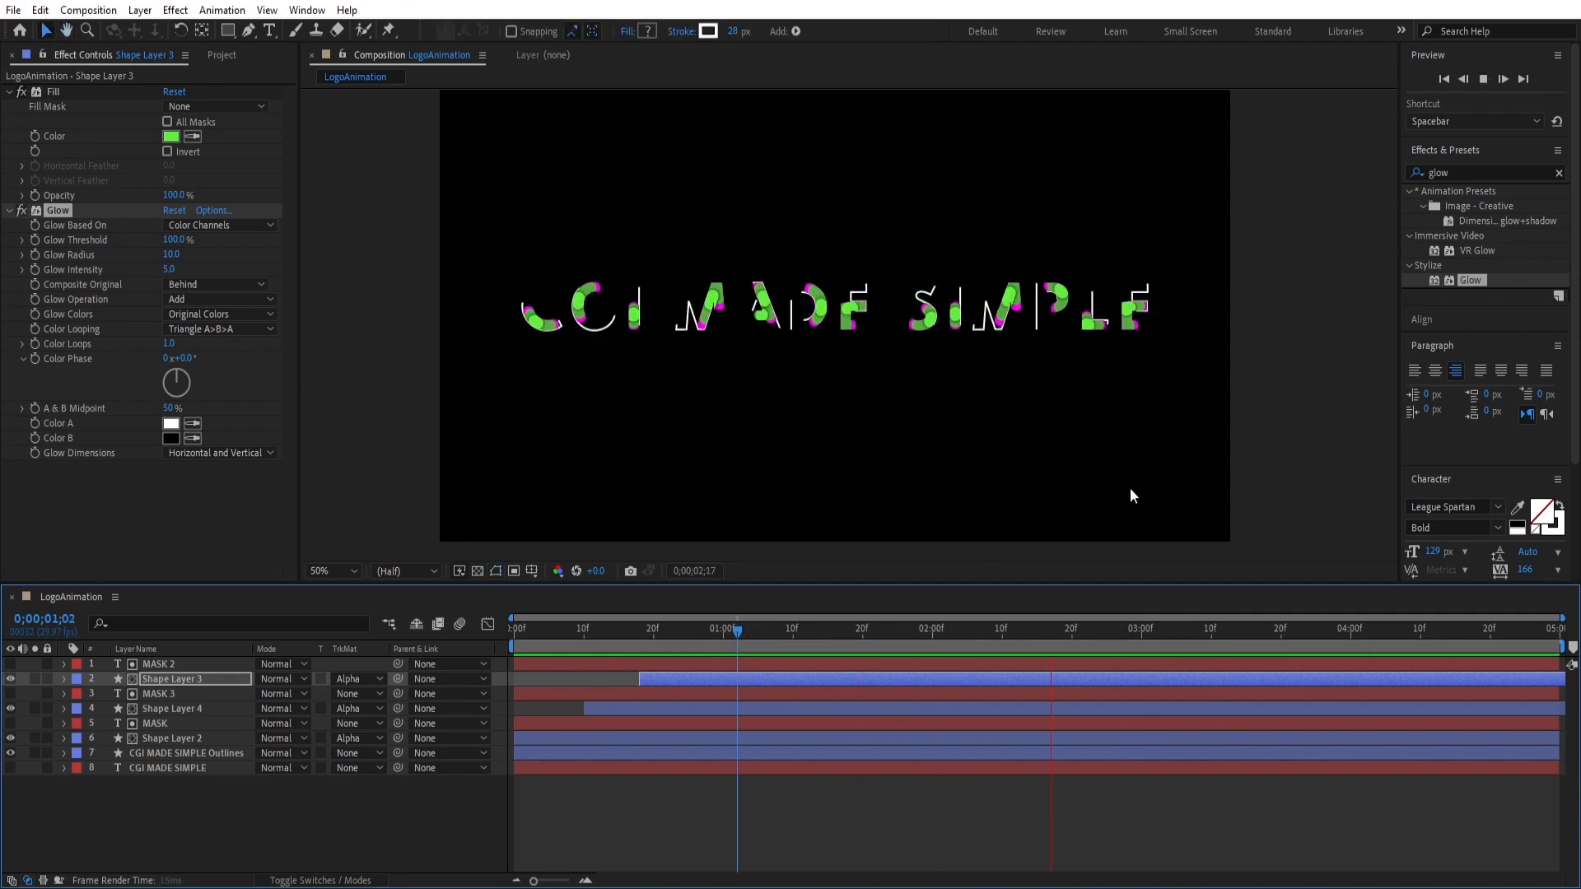
key(space)
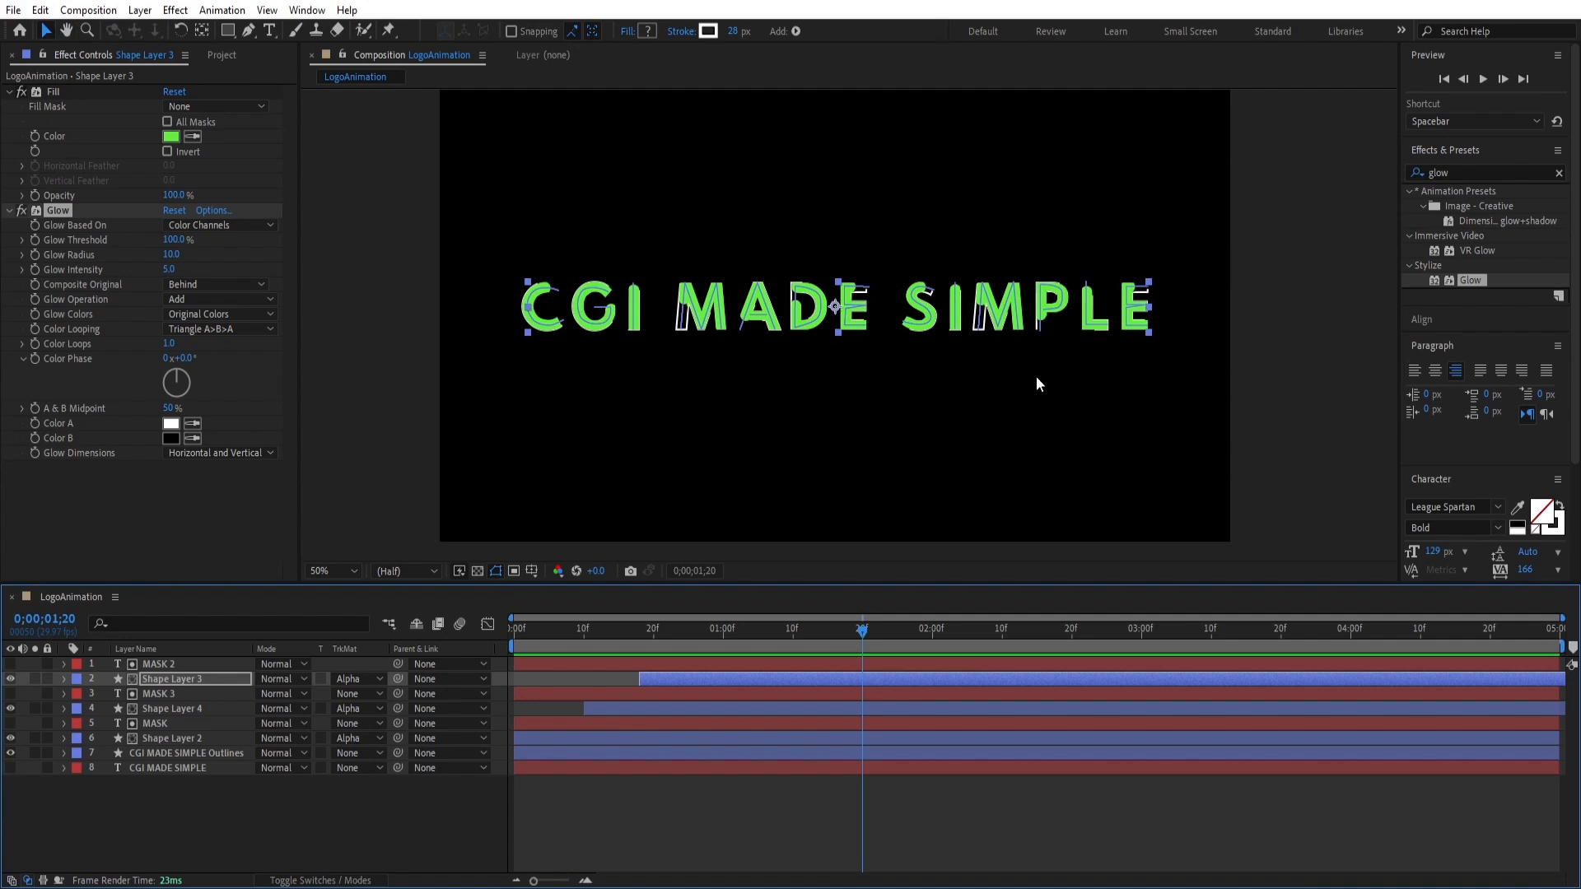
Send the LogoAnimation composition to the Adobe Media Encoder queue and open its H.264 export settings
click(95, 11)
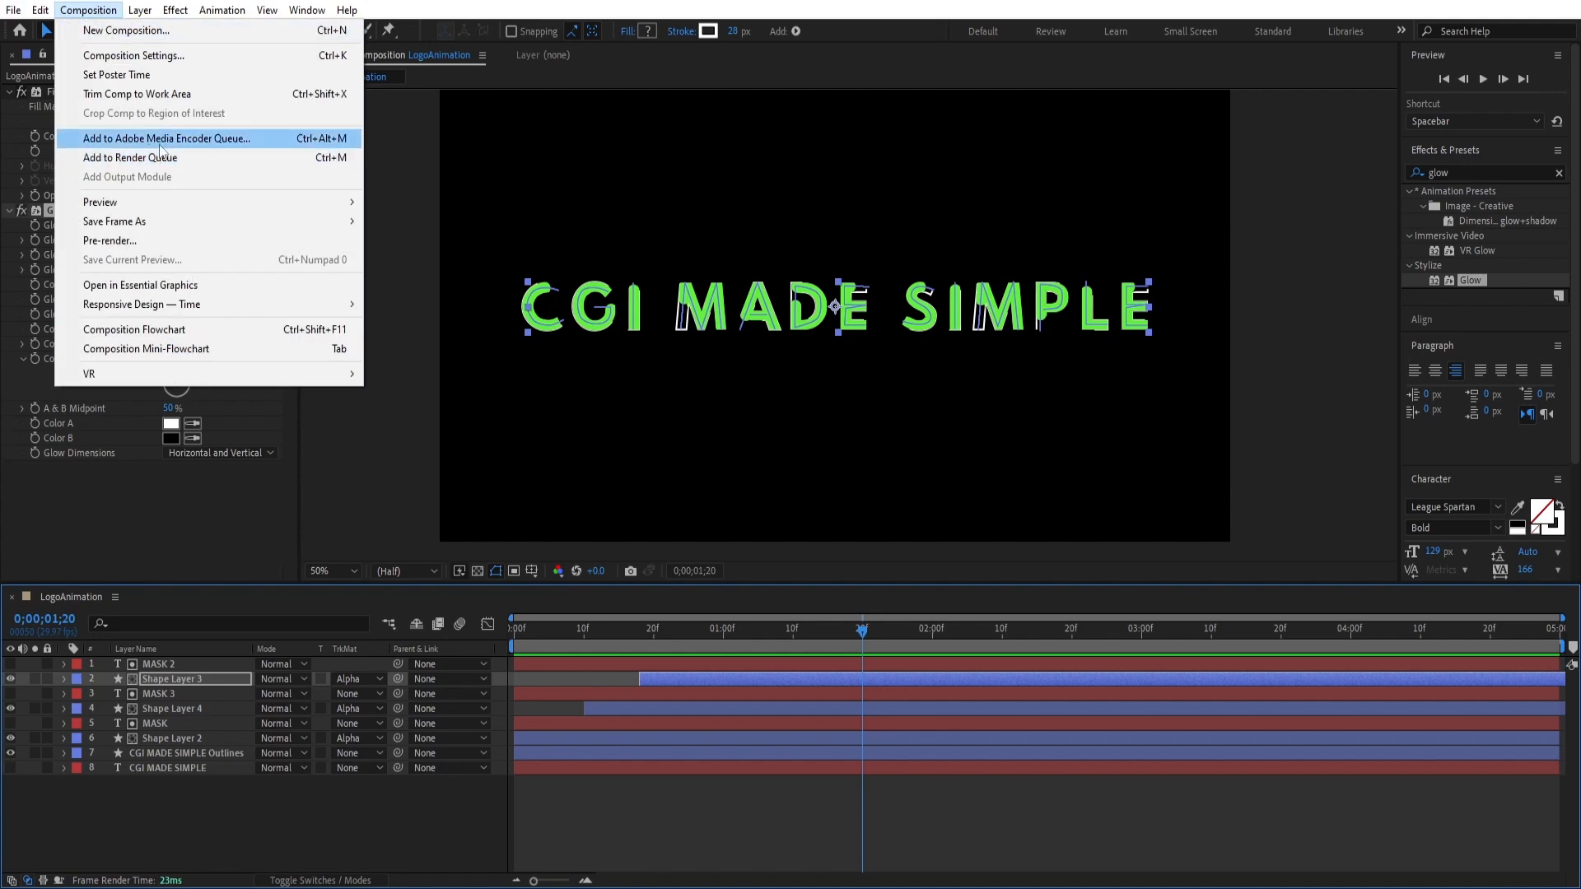
click(182, 142)
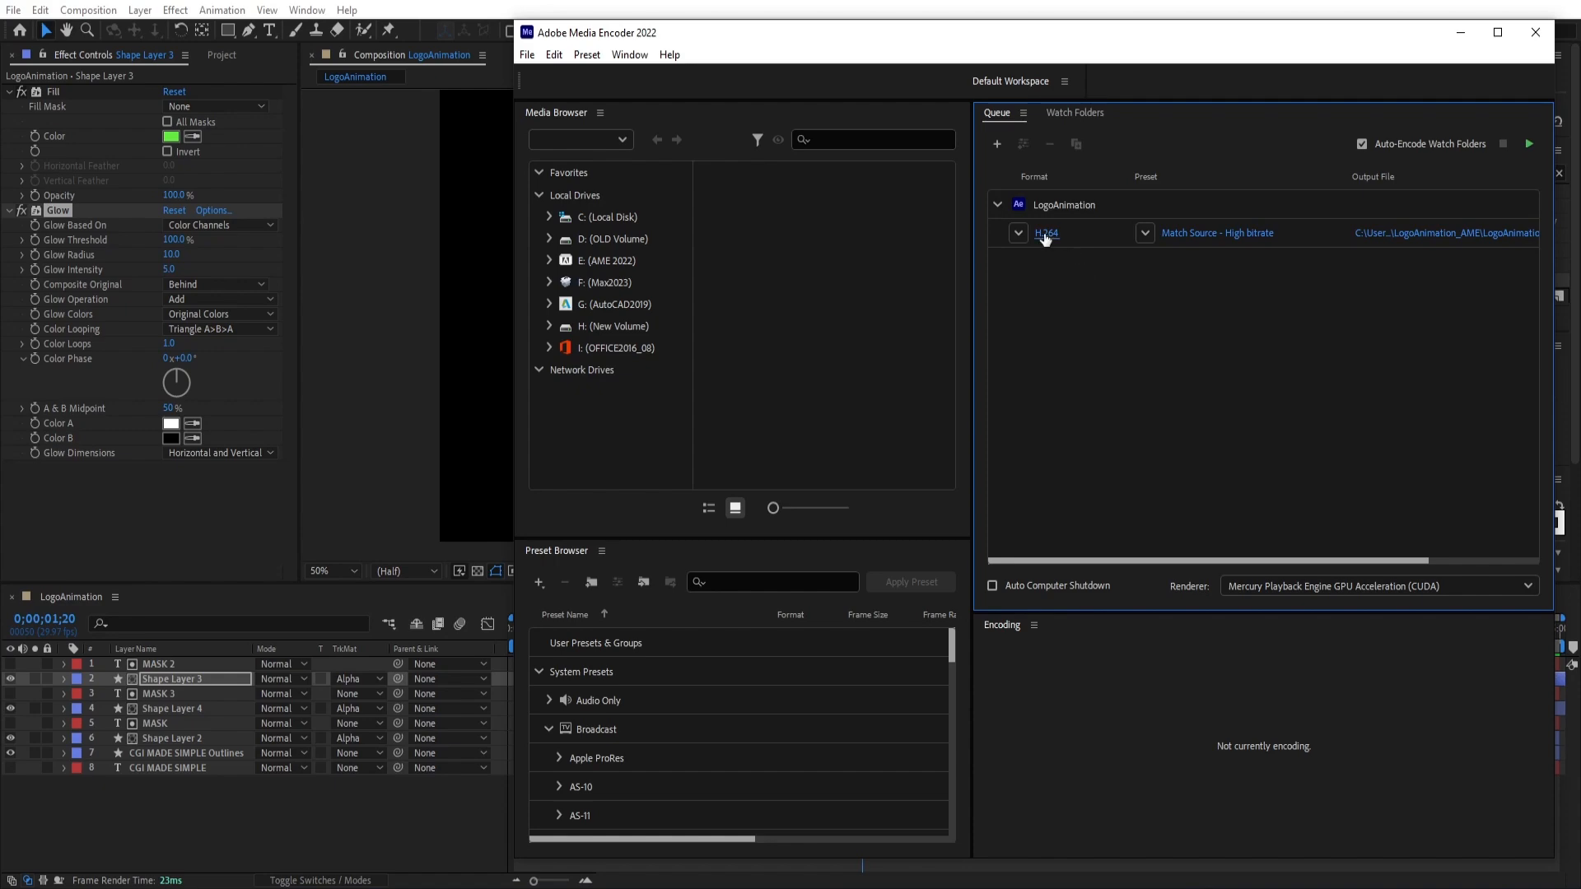
click(1046, 234)
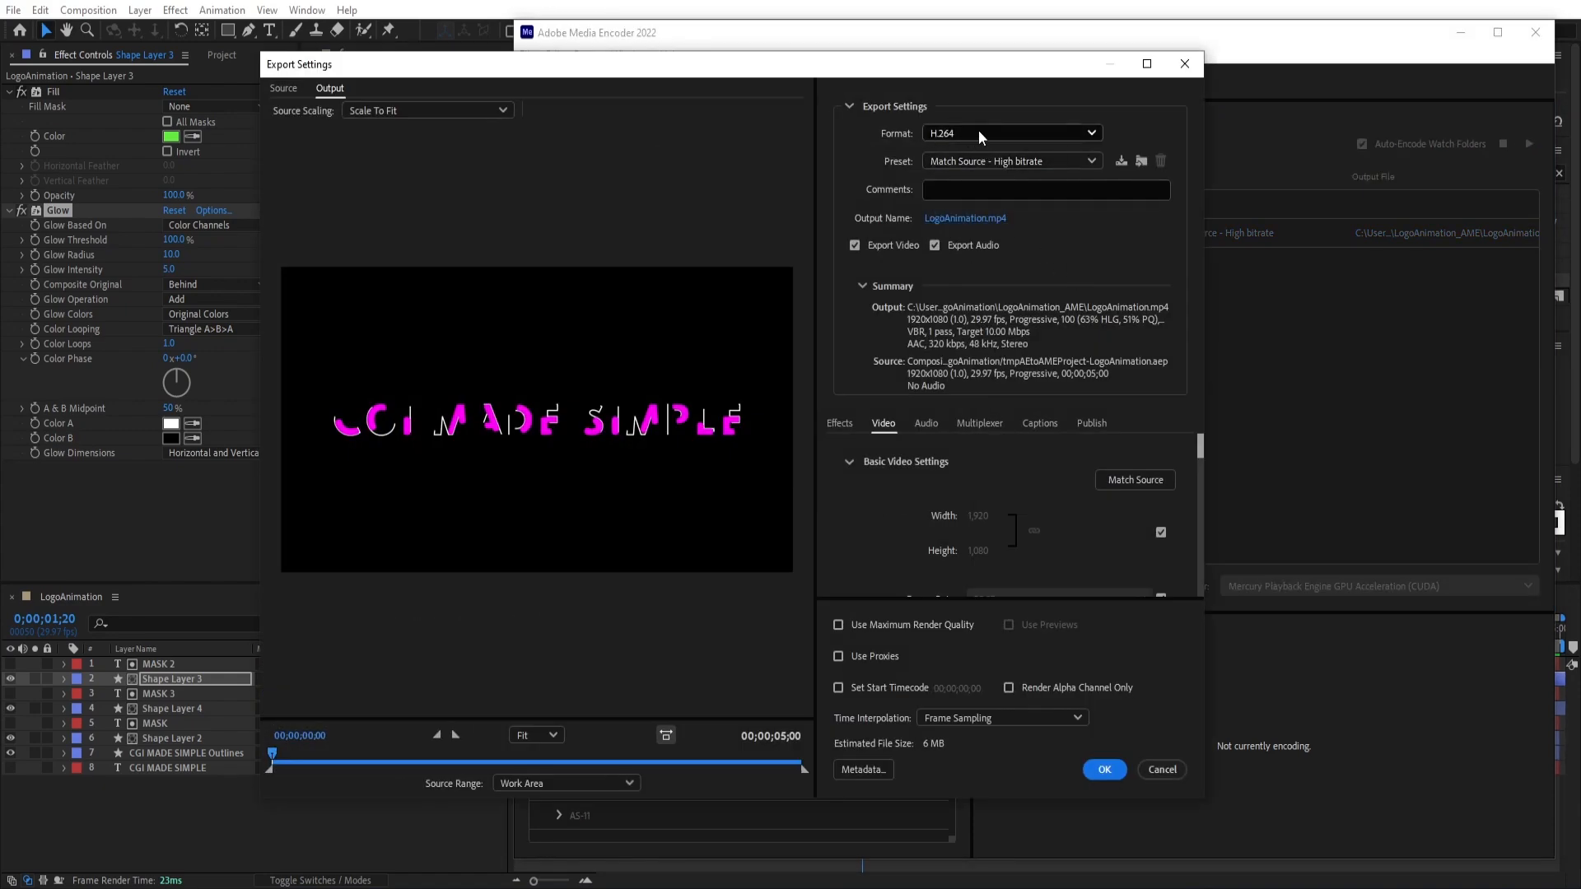
Keep H.264 as the export format and exclude audio from the export
click(980, 134)
click(980, 131)
click(935, 246)
key(space)
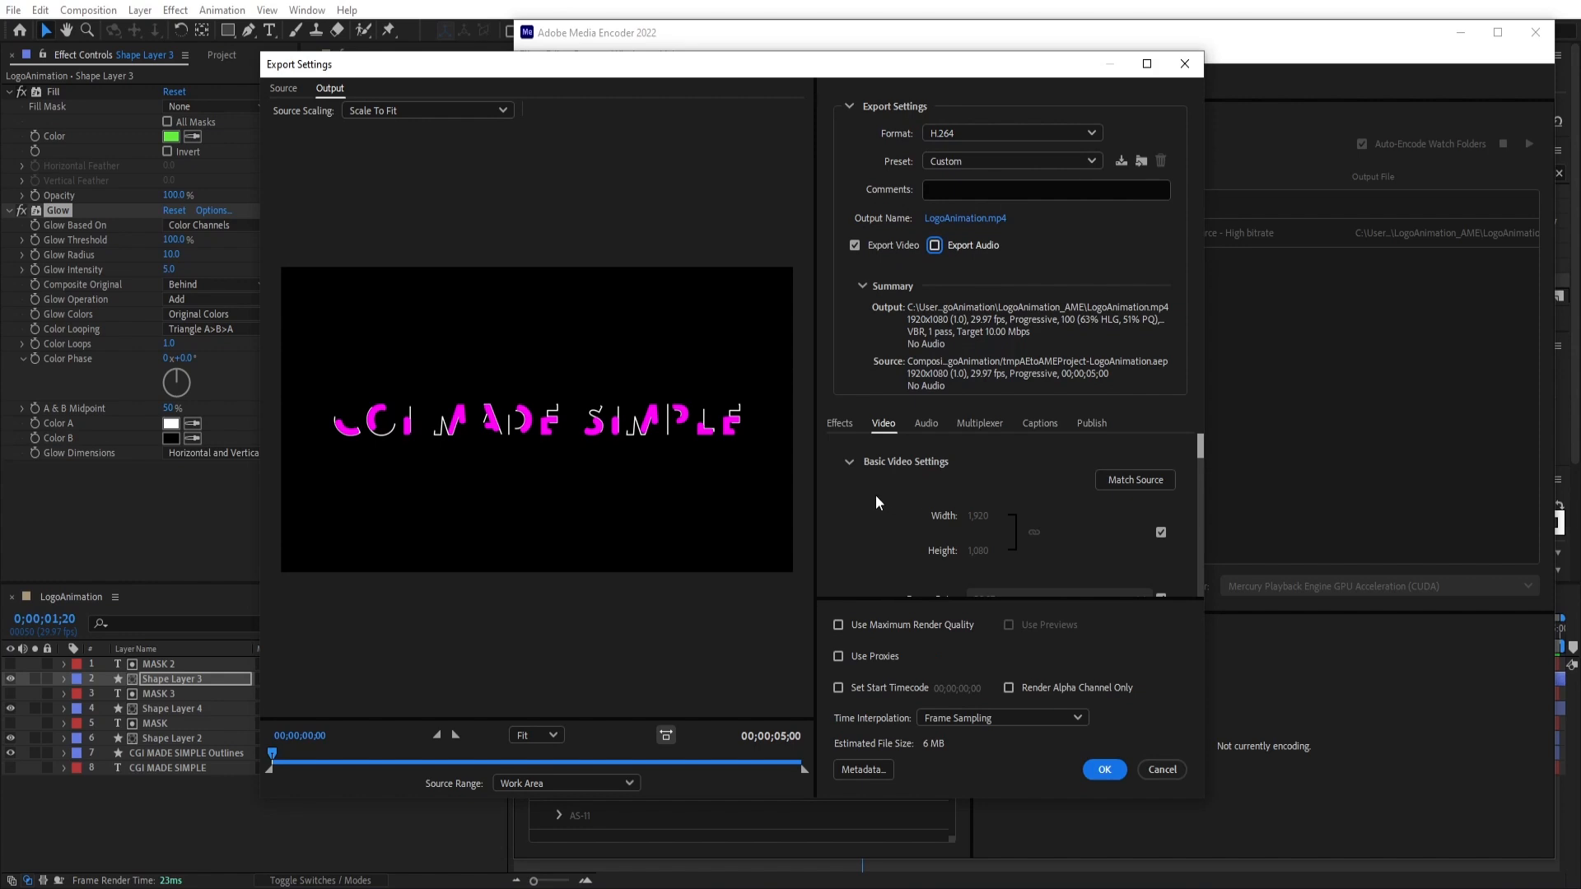
Enable Render at Maximum Depth and Use Maximum Render Quality for the export
scroll(875, 496, down, 3)
click(850, 558)
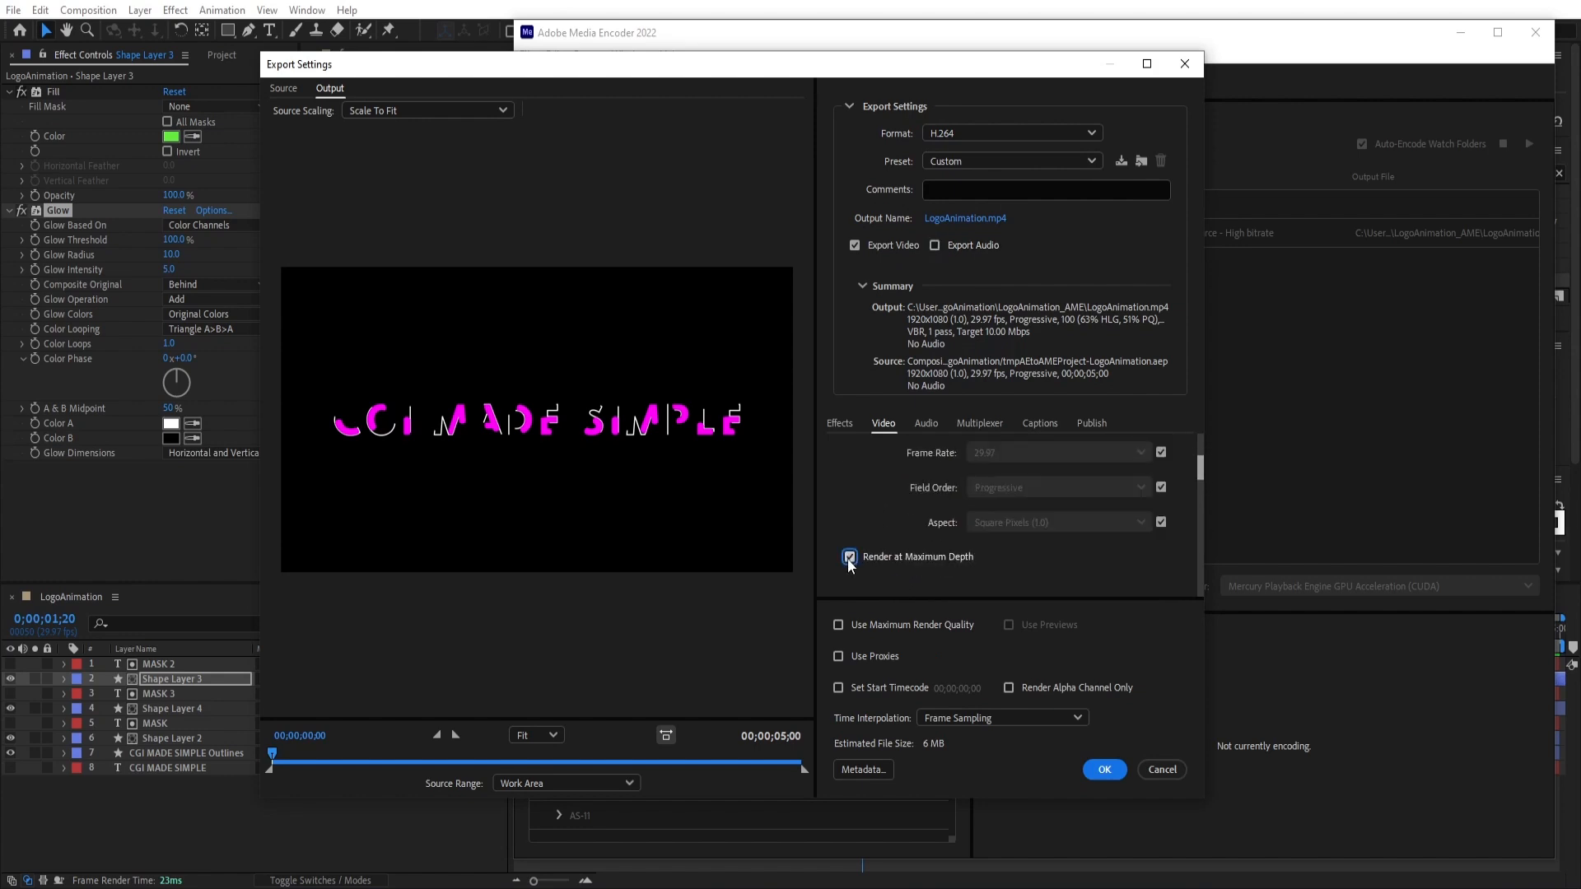
click(838, 628)
Set the target bitrate to 30 Mbps with VBR, 1 pass encoding and accept the export settings
drag(1198, 463, 1192, 558)
click(1141, 553)
text(30)
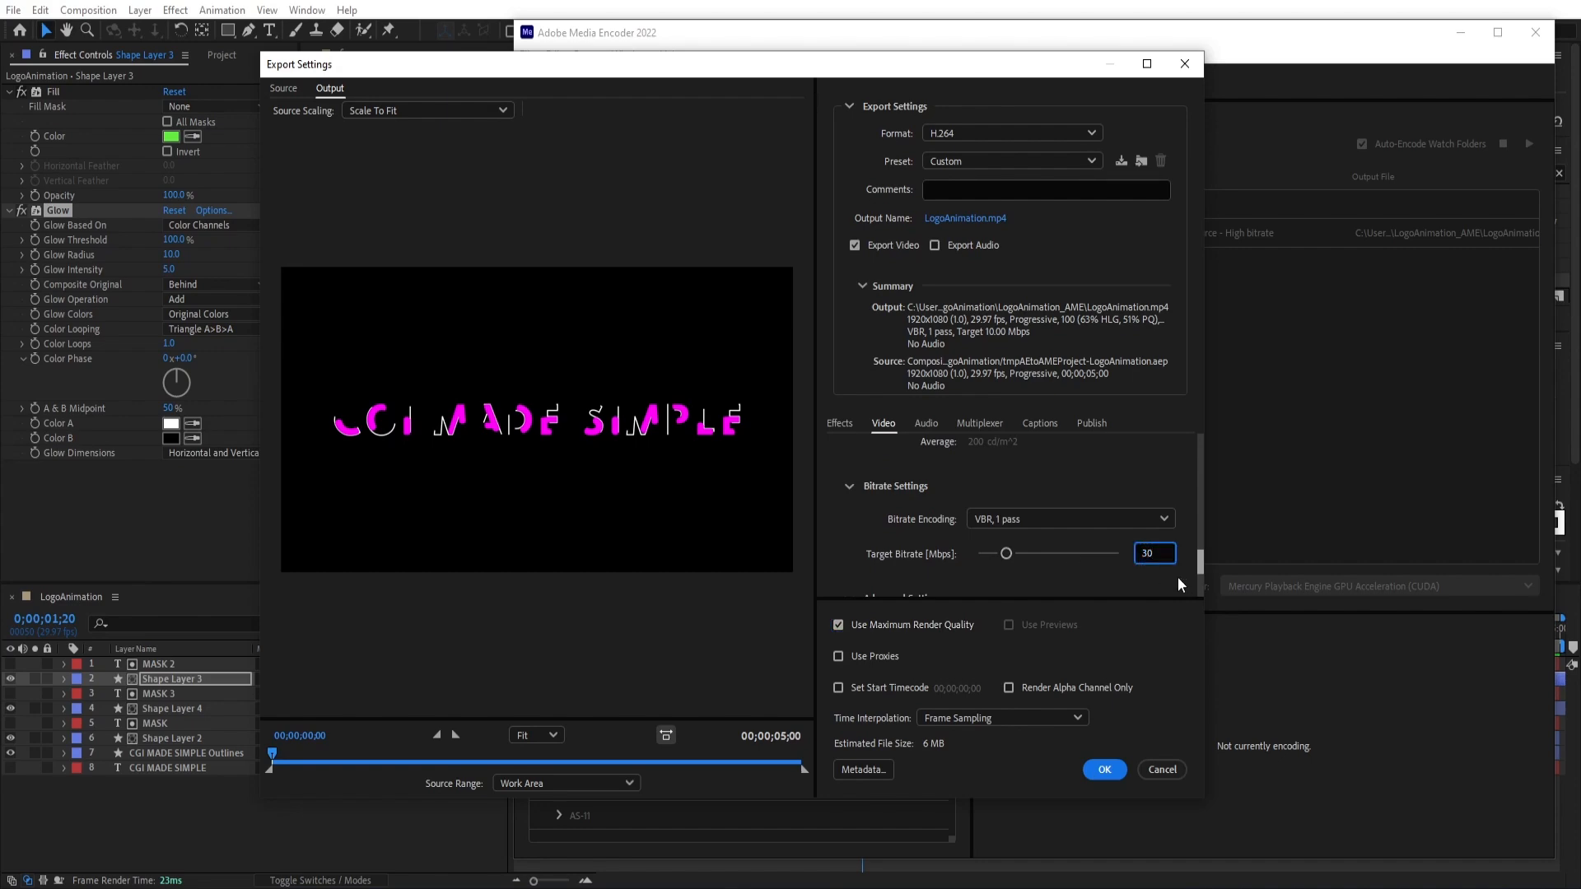
click(1100, 770)
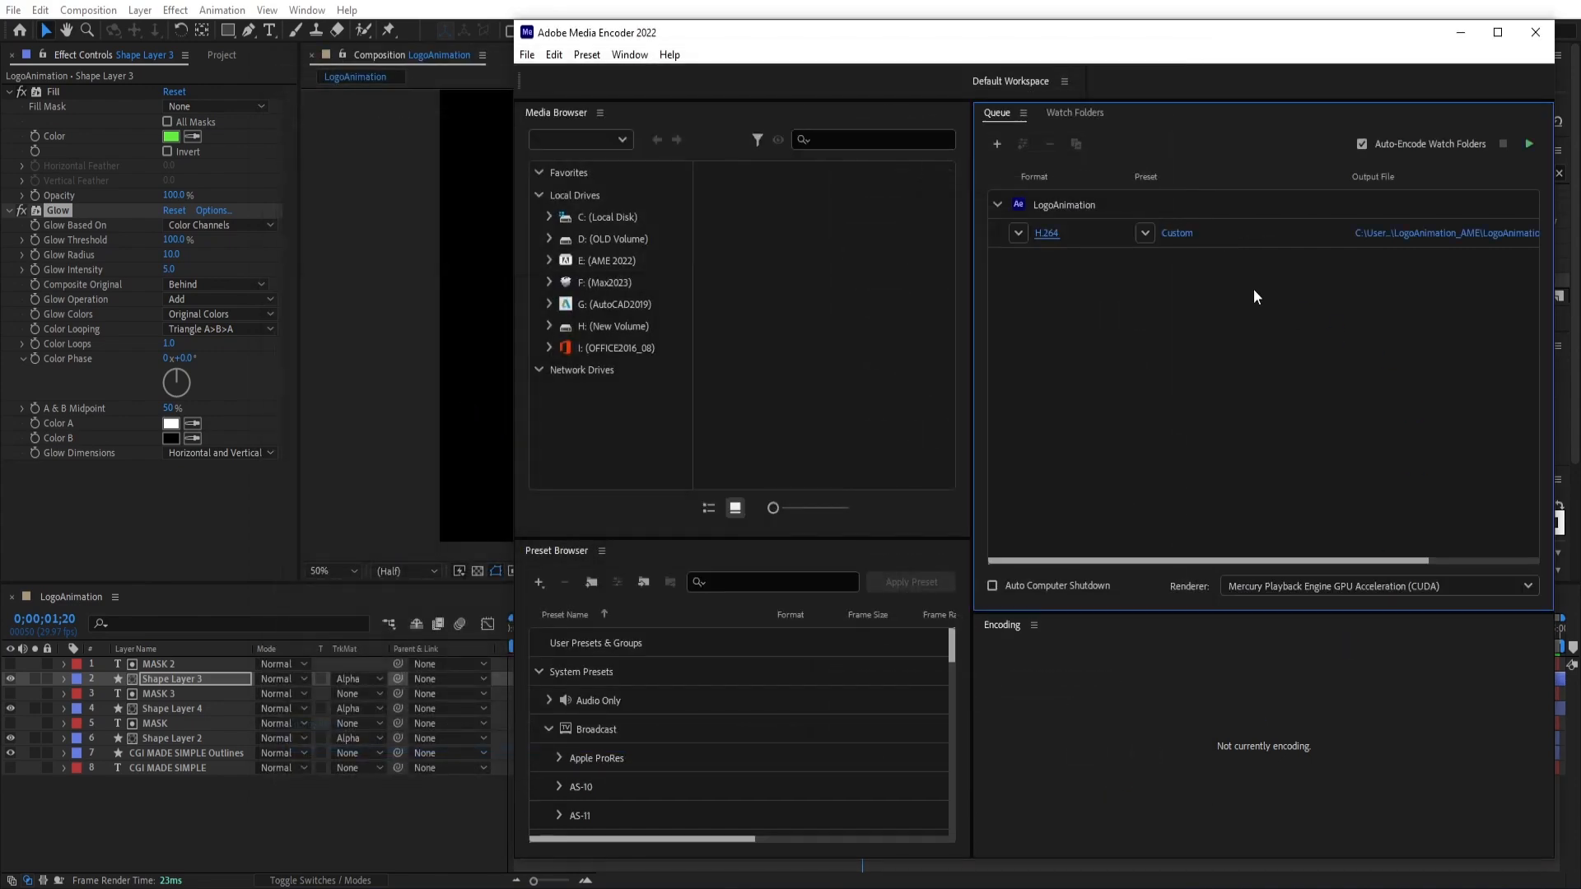
Save the output as LogoAnimation.mp4 in the LogoAnimation_AME folder and start encoding the queue
click(1404, 234)
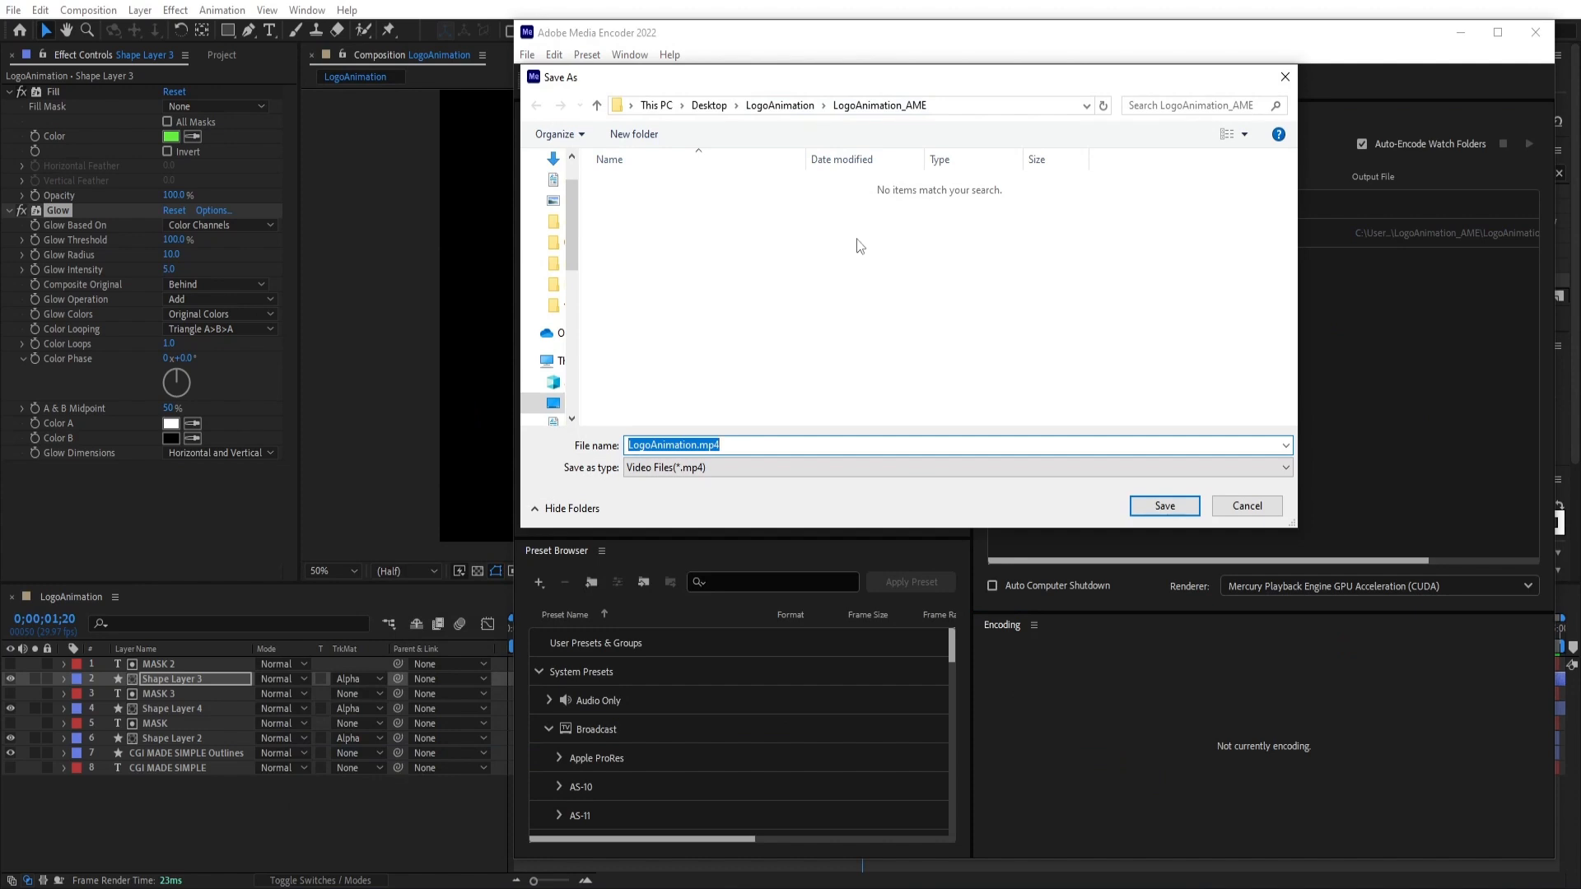
click(673, 446)
click(1157, 507)
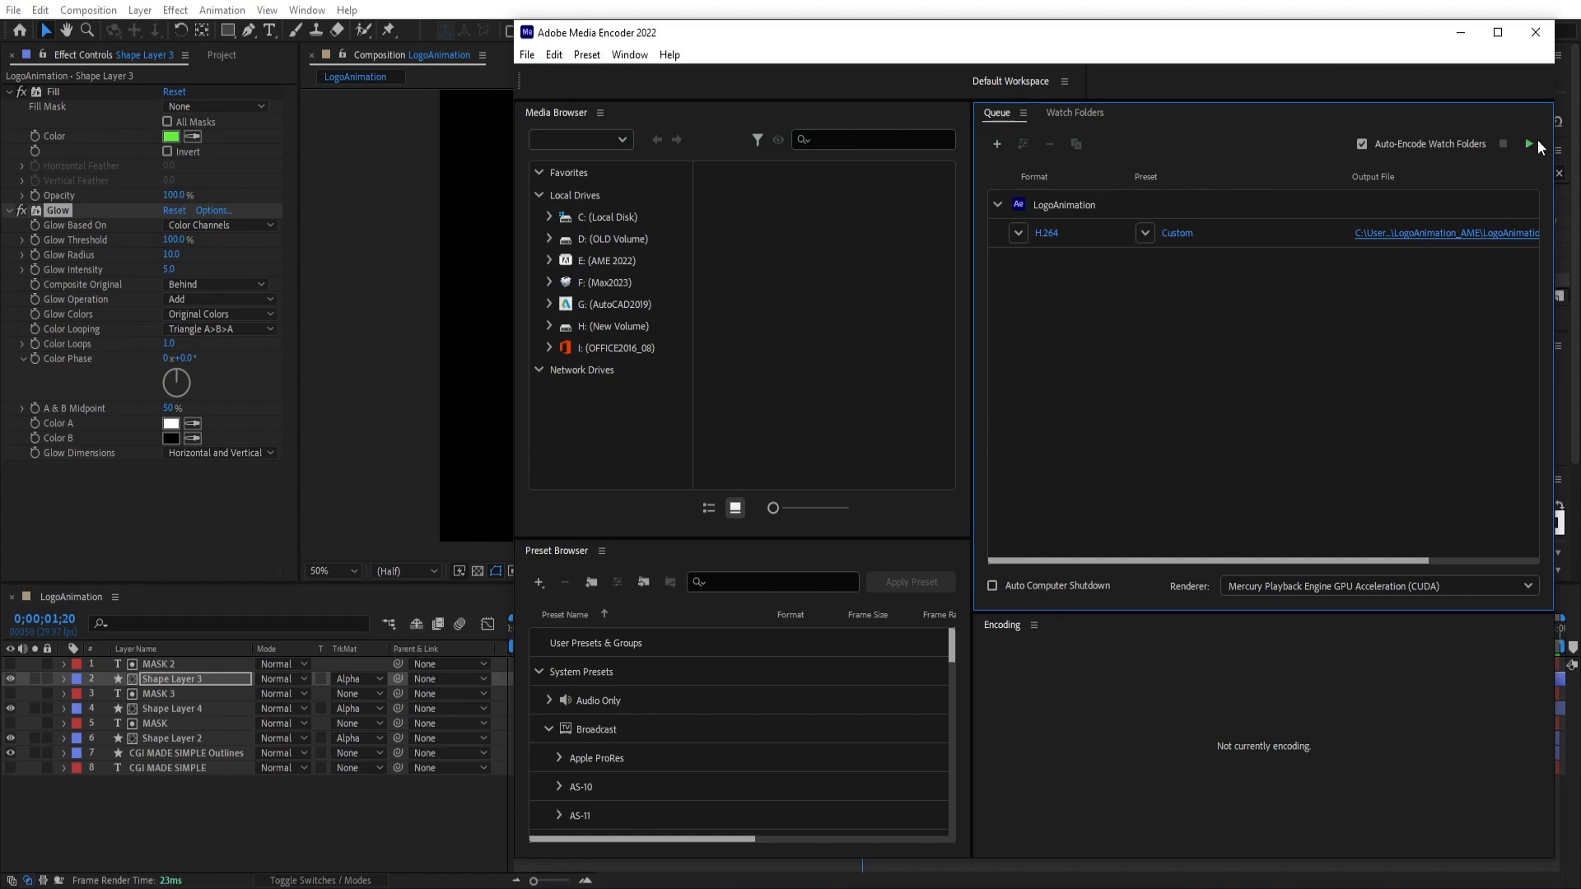
click(1529, 146)
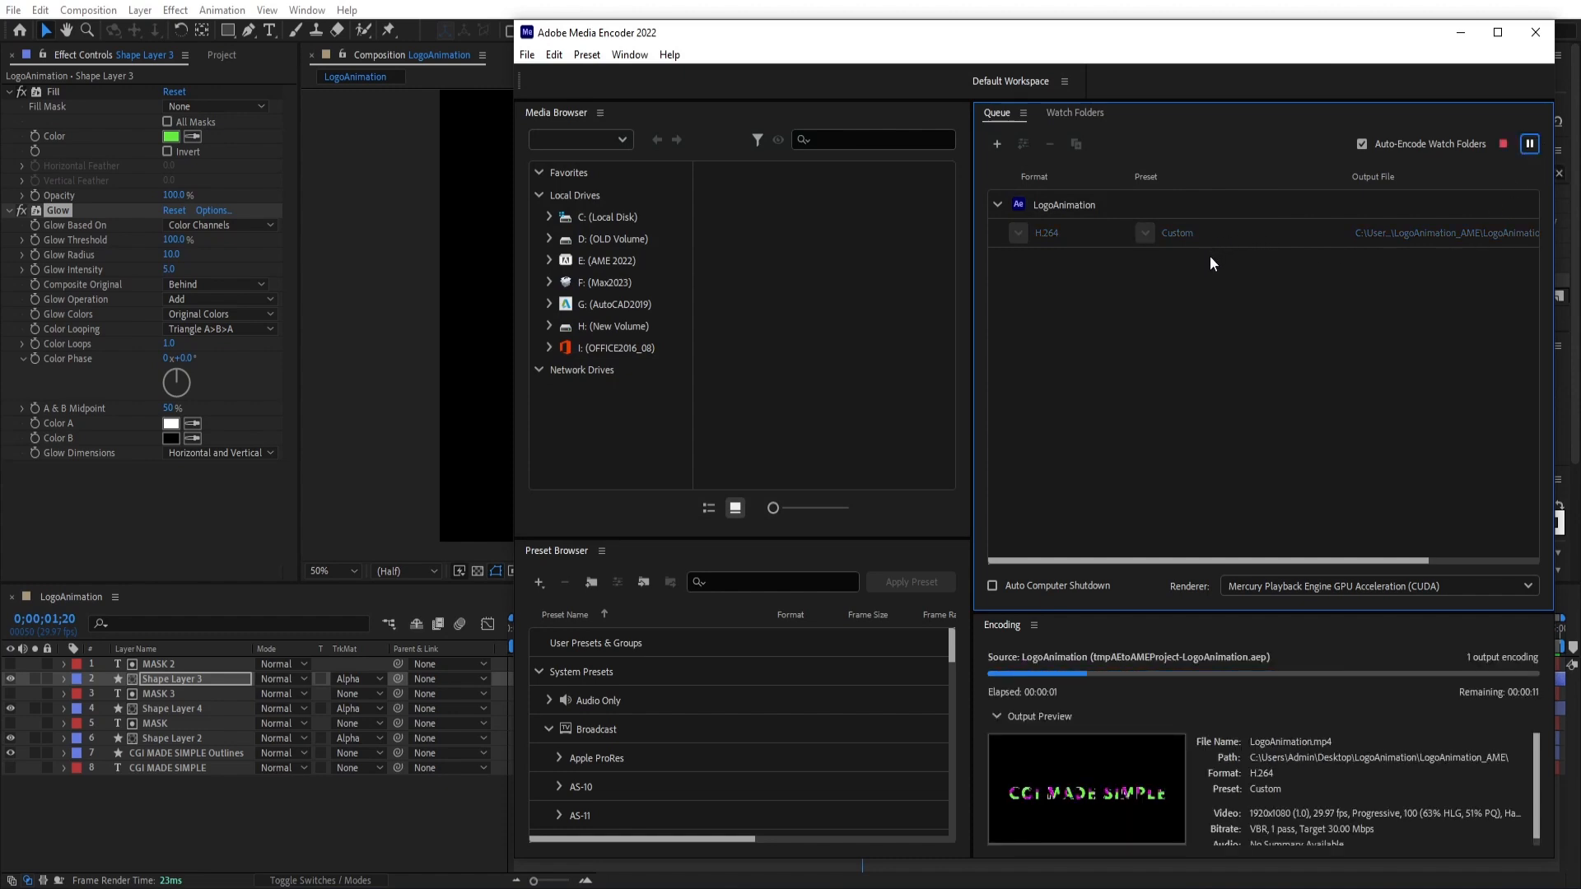